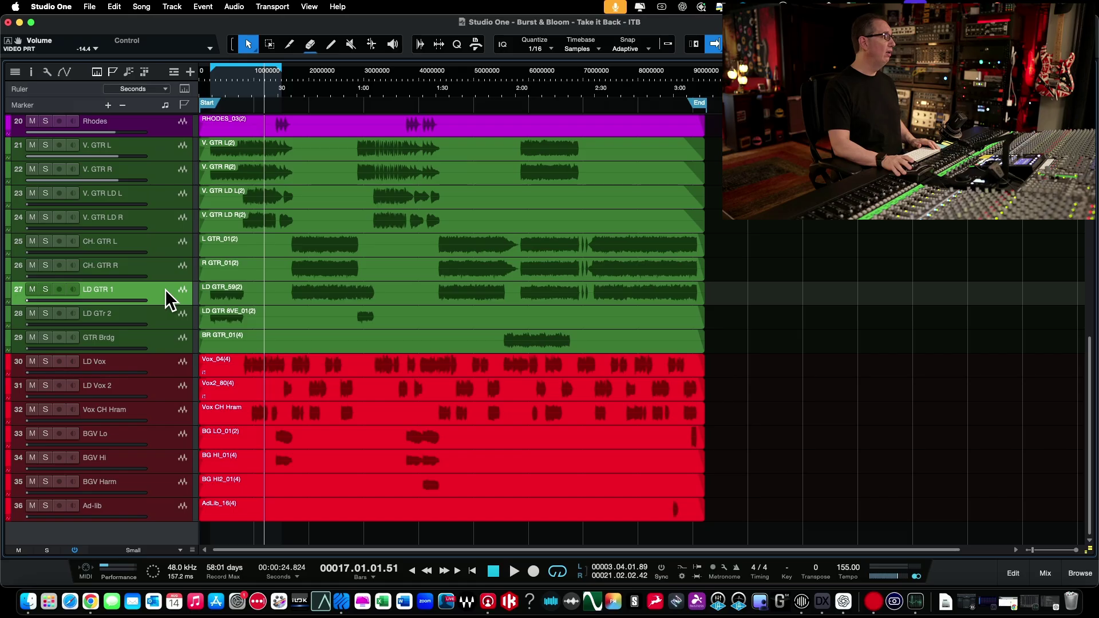
Go through the guitar tracks, select V. GTR R and show the mixer console.
{"action": "left_click", "coordinate": [169, 318]}
{"action": "left_click", "coordinate": [170, 338]}
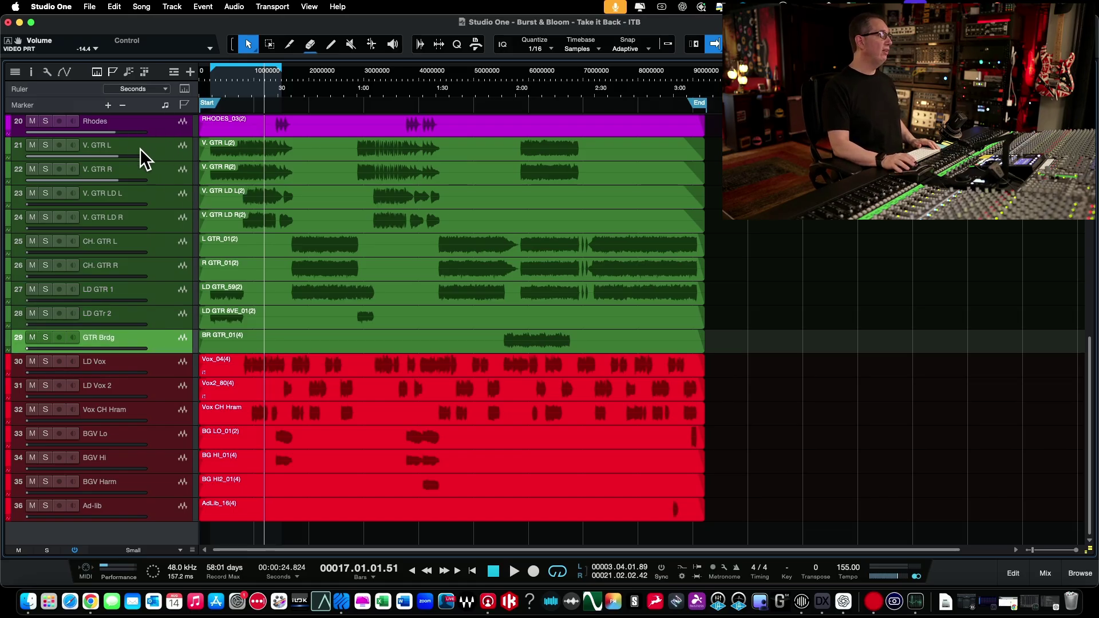
{"action": "left_click", "coordinate": [156, 150]}
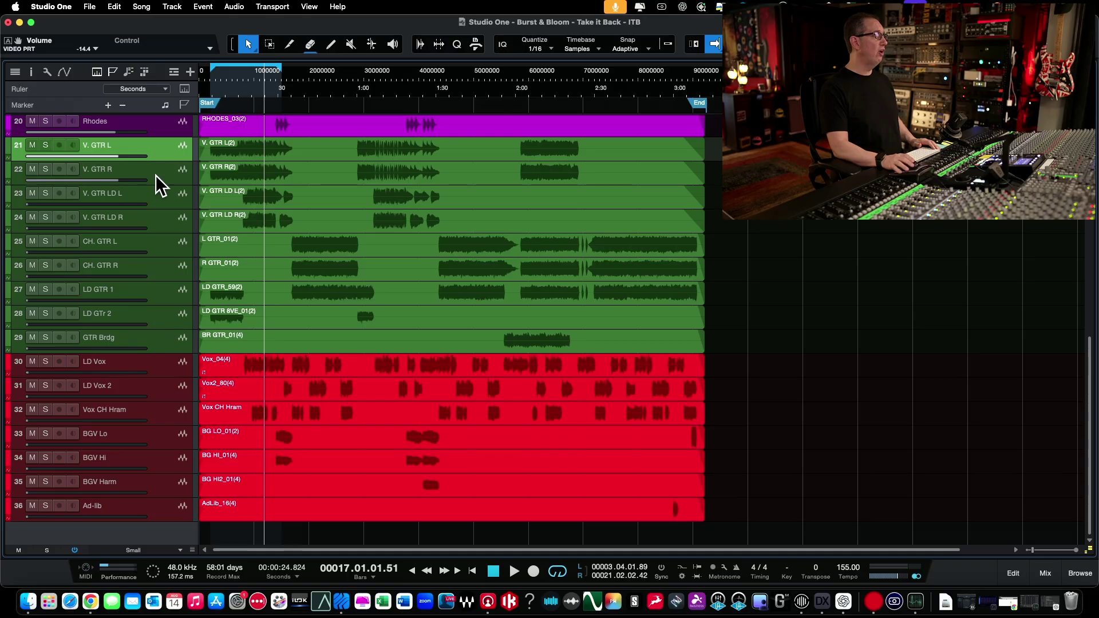
{"action": "left_click", "coordinate": [156, 174]}
{"action": "key", "text": "F3"}
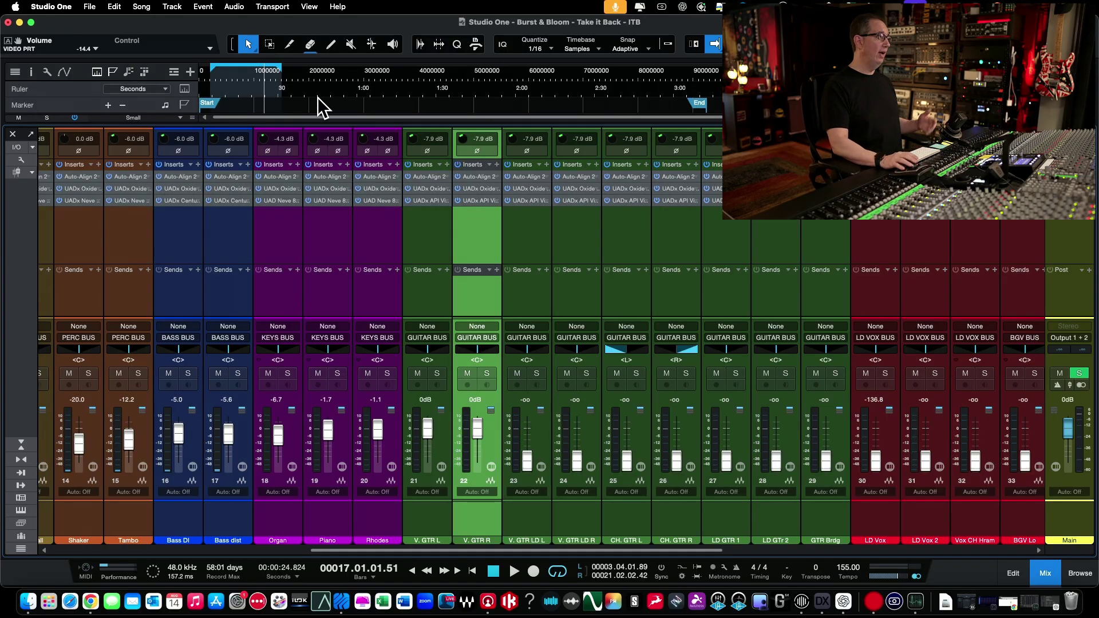
Play the mix from the start of the loop range, then stop playback.
{"action": "left_click", "coordinate": [212, 73]}
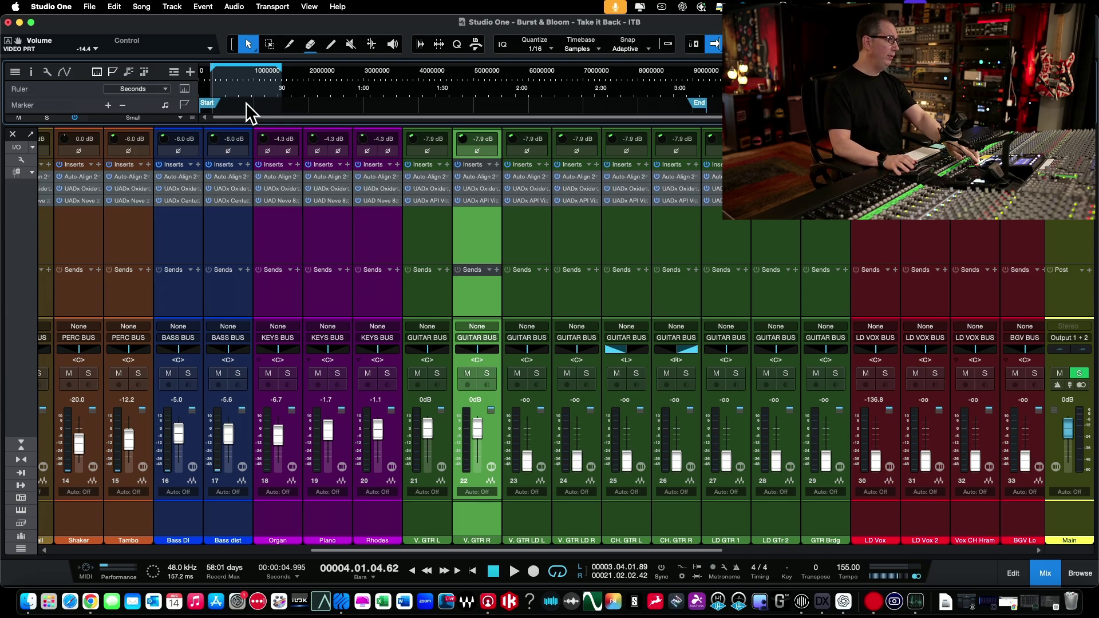
{"action": "key", "text": "space"}
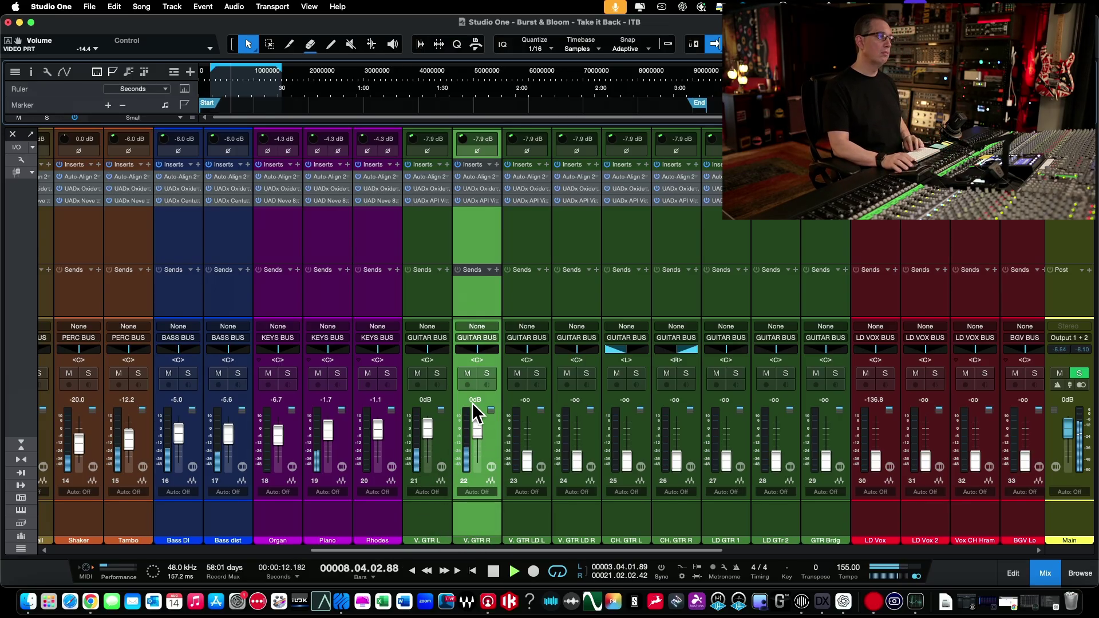
{"action": "key", "text": "space"}
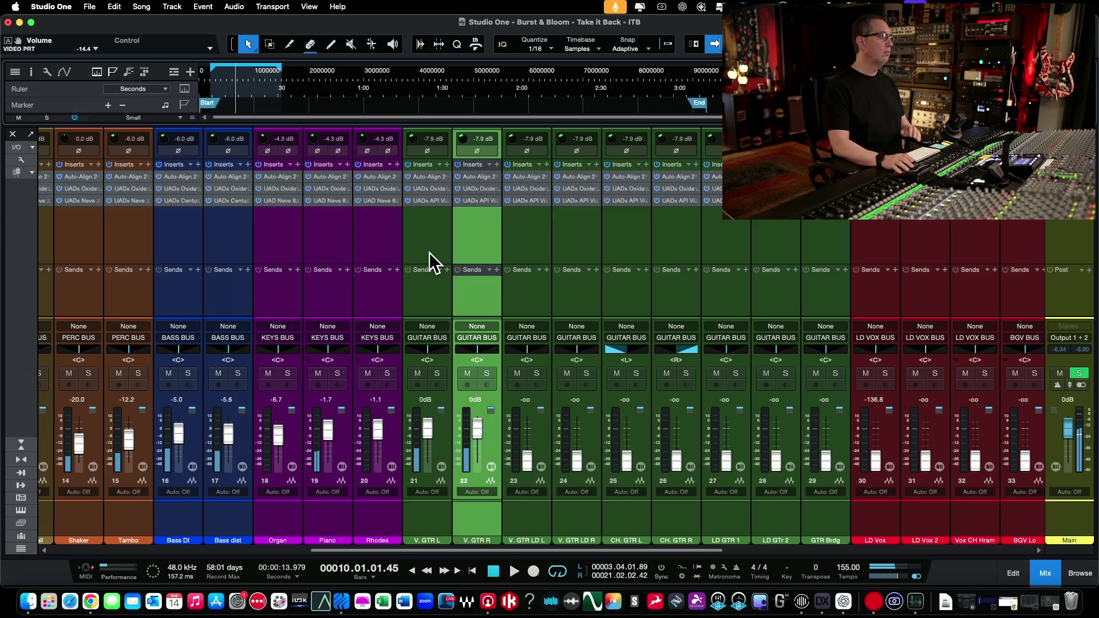
Solo the V. GTR L channel and open its UADx Oxide Tape Recorder insert clear of the channel's controls.
{"action": "left_click", "coordinate": [412, 230]}
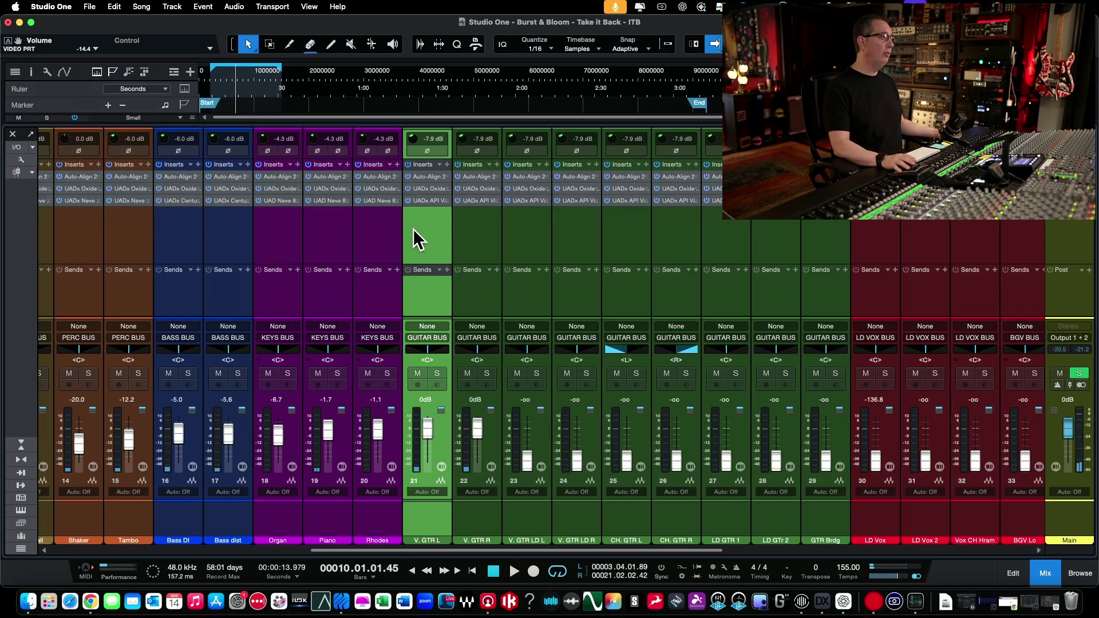
{"action": "left_click", "coordinate": [436, 373]}
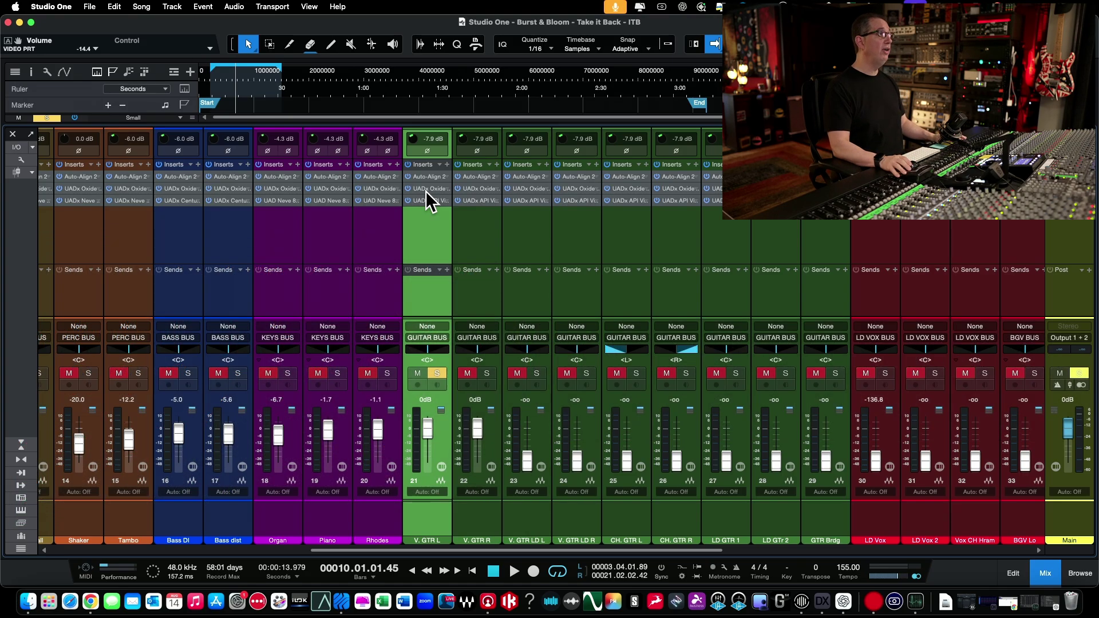
{"action": "left_click", "coordinate": [425, 189]}
{"action": "left_click_drag", "start_coordinate": [405, 128], "coordinate": [329, 51]}
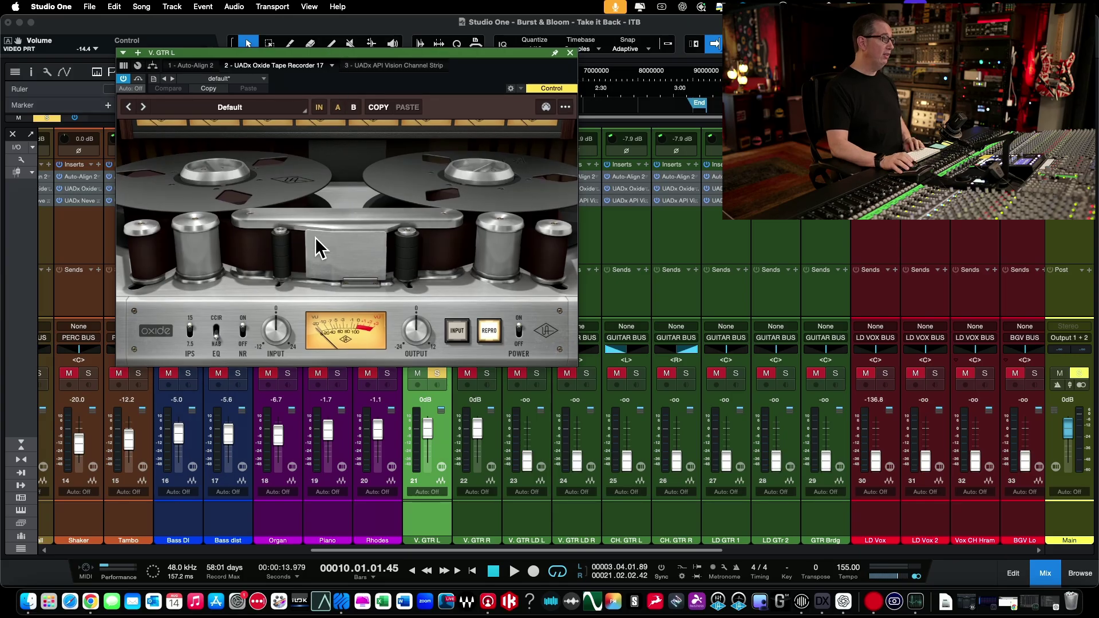
During playback, set the Oxide Tape Recorder's input level to 13.0 dB and its output level to -13.4 dB.
{"action": "key", "text": "space"}
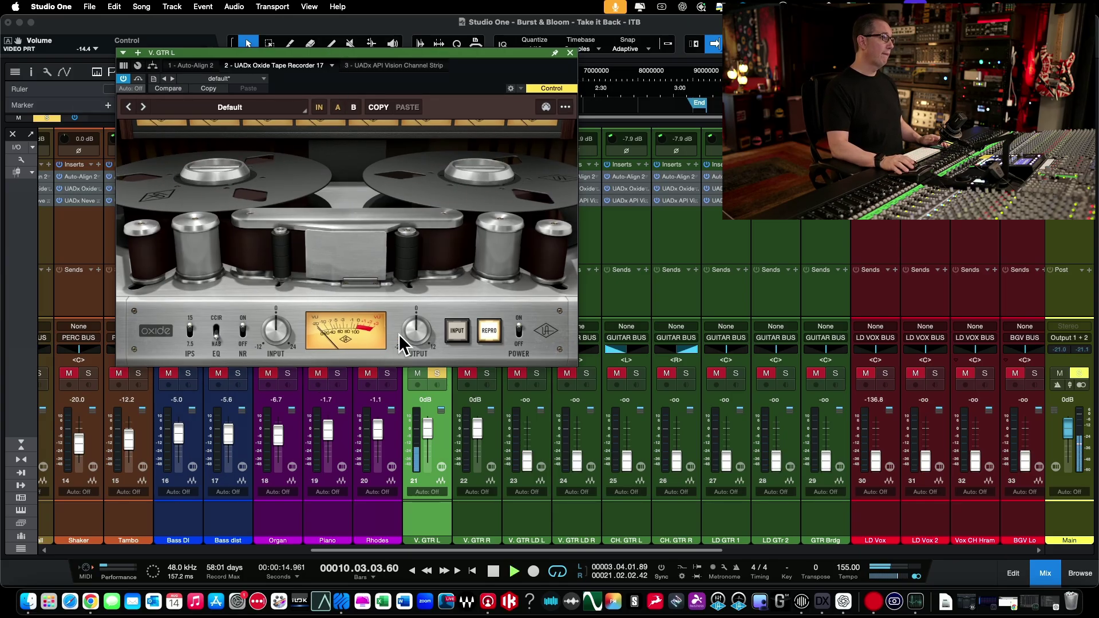
{"action": "left_click_drag", "start_coordinate": [416, 339], "coordinate": [409, 352]}
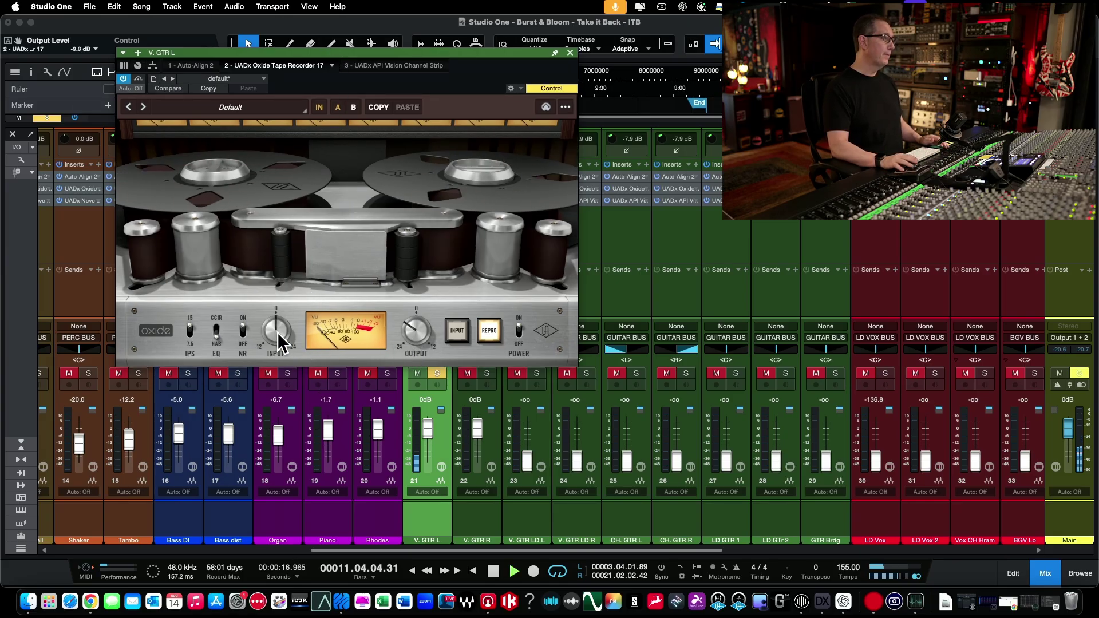
{"action": "mouse_move", "coordinate": [271, 333]}
{"action": "left_mouse_down"}
{"action": "mouse_move", "coordinate": [274, 302]}
{"action": "mouse_move", "coordinate": [275, 319]}
{"action": "left_mouse_up"}
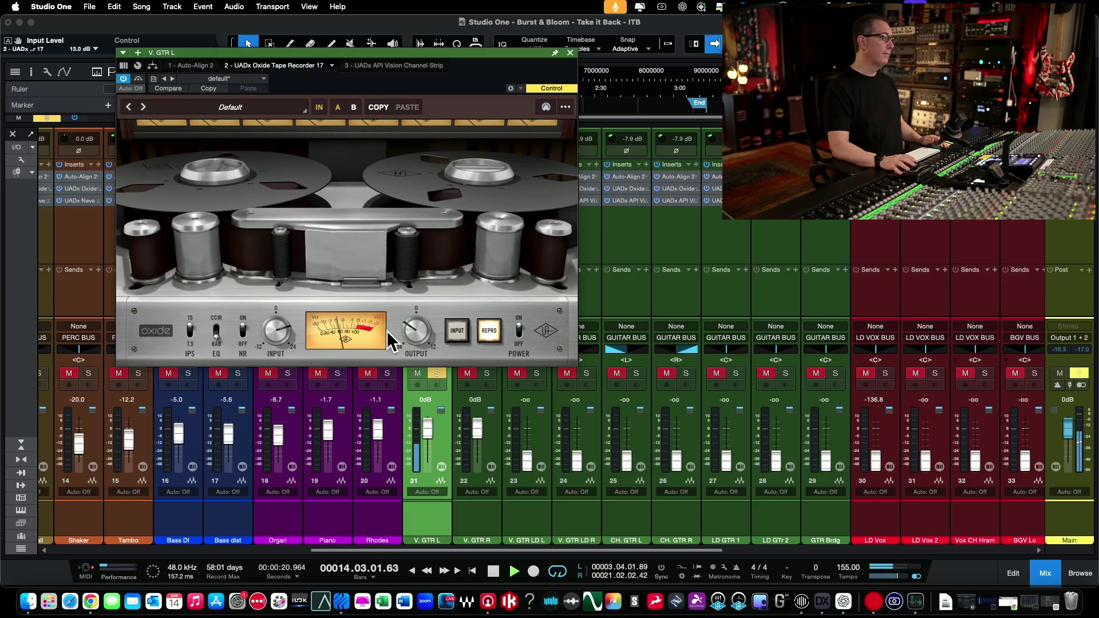
{"action": "left_click", "coordinate": [411, 337]}
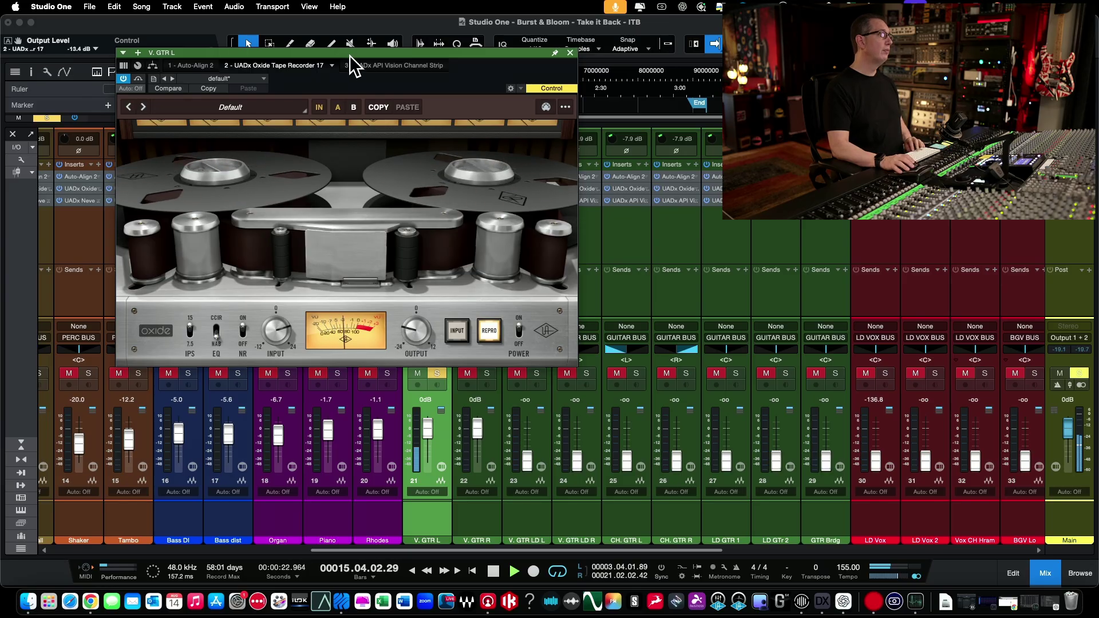
{"action": "key", "text": "space"}
Open the UADx API Vision Channel Strip on V. GTR L and place its window clear of the channel's solo control.
{"action": "left_click", "coordinate": [369, 66]}
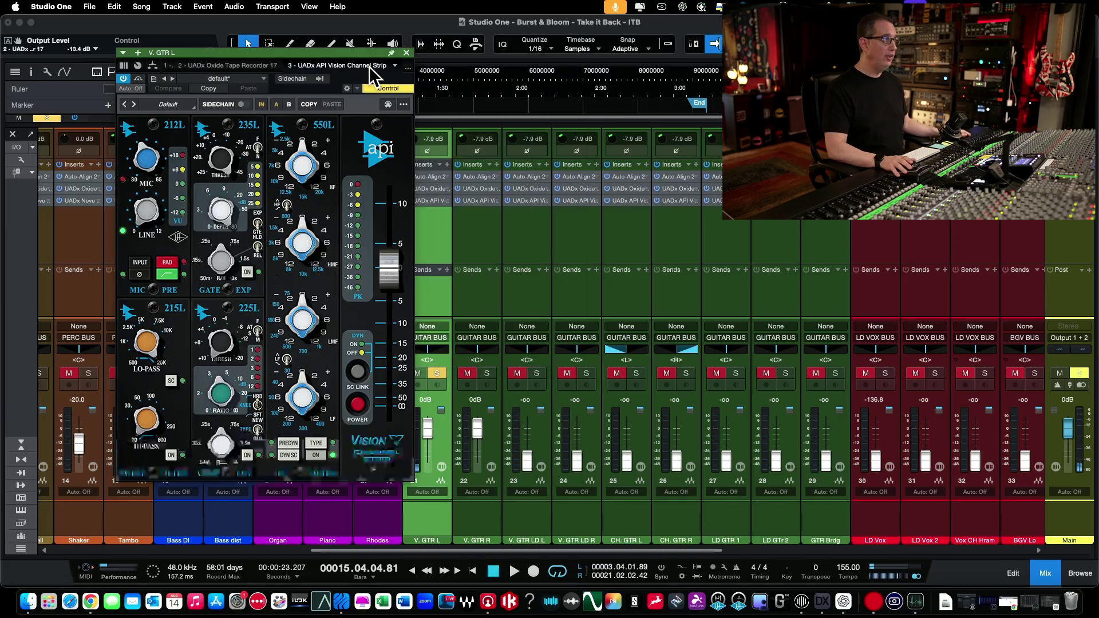
{"action": "left_click_drag", "start_coordinate": [321, 52], "coordinate": [352, 55]}
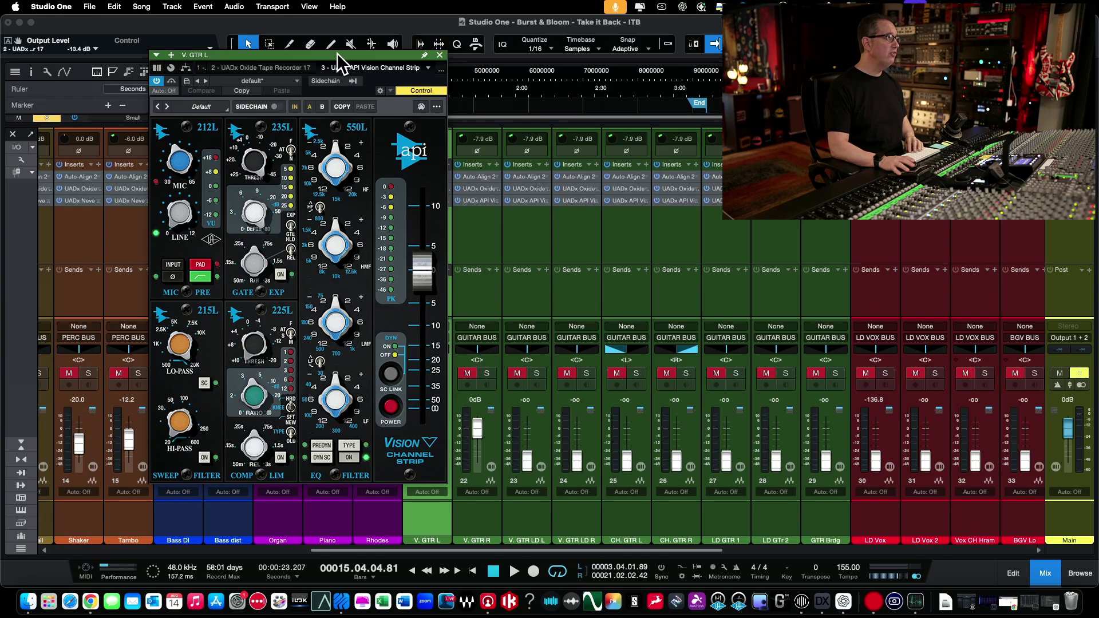
{"action": "left_click_drag", "start_coordinate": [337, 53], "coordinate": [302, 53]}
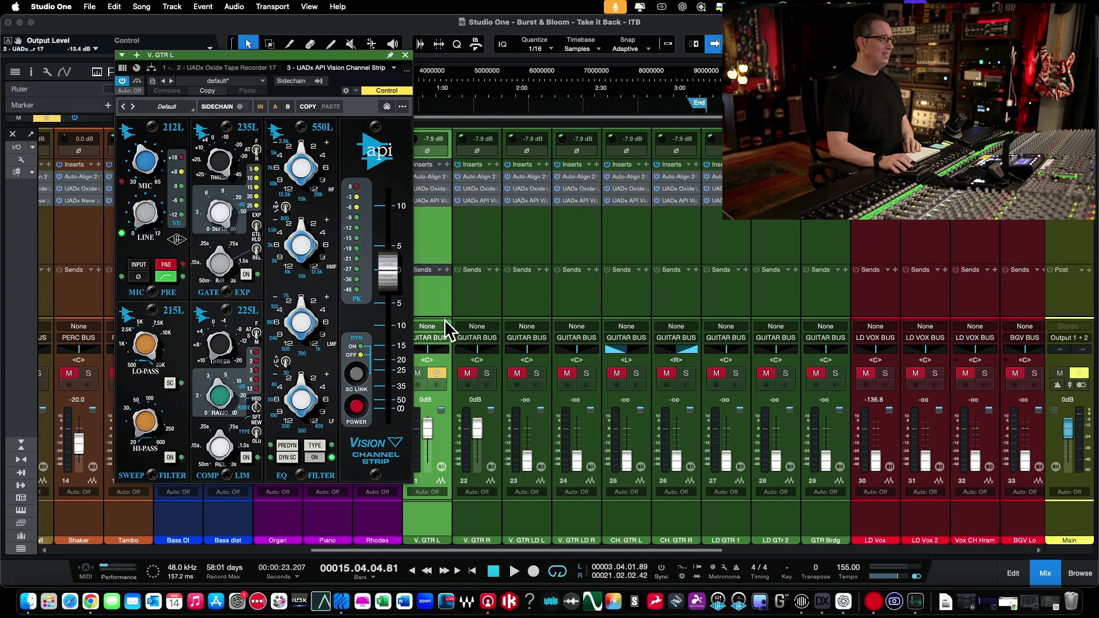
Play the song and compare V. GTR L in the full mix with its soloed sound.
{"action": "key", "text": "space"}
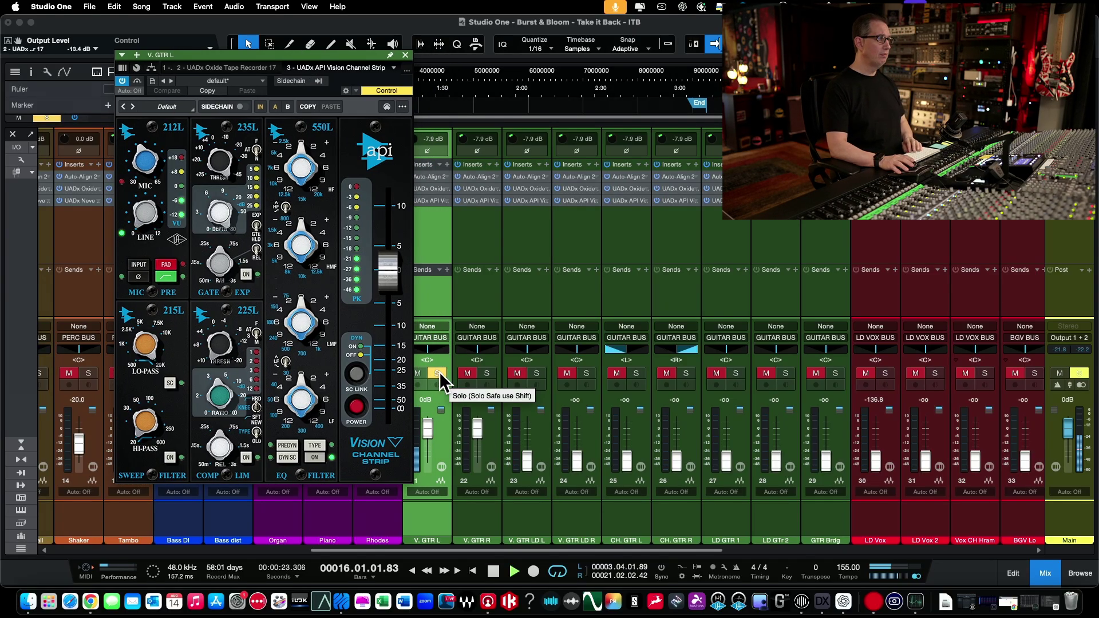
{"action": "left_click", "coordinate": [439, 372]}
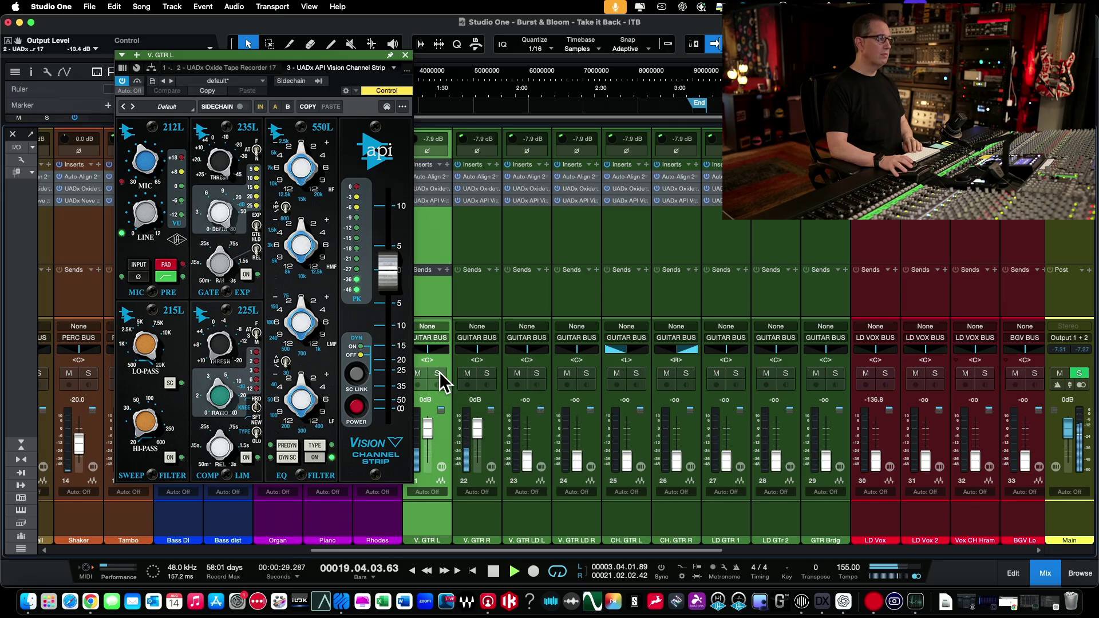
{"action": "left_click", "coordinate": [438, 373]}
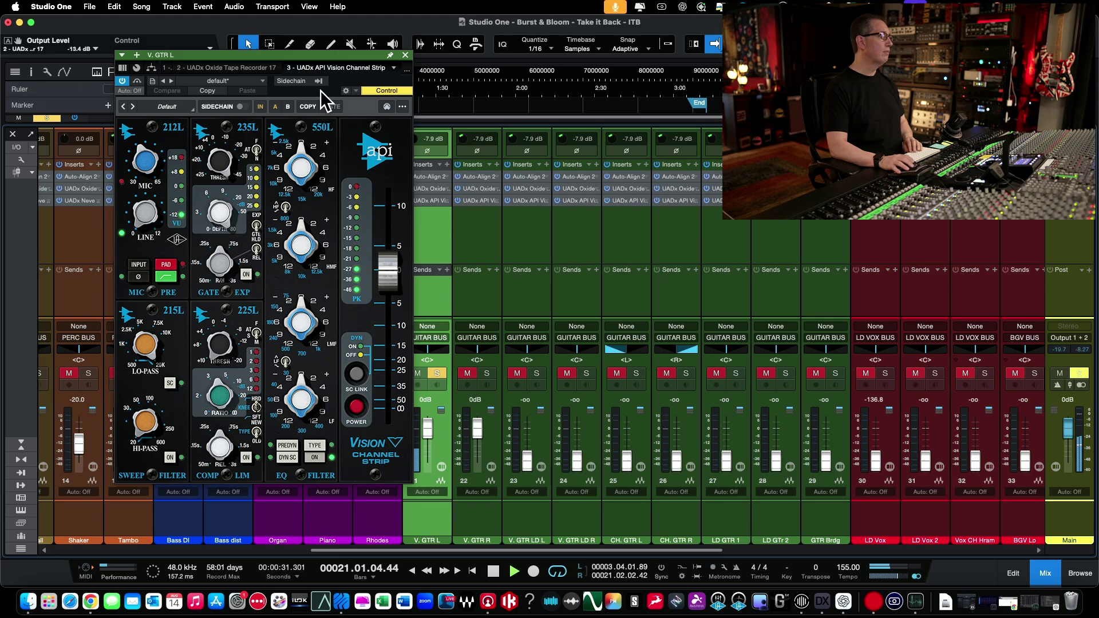
{"action": "key", "text": "space"}
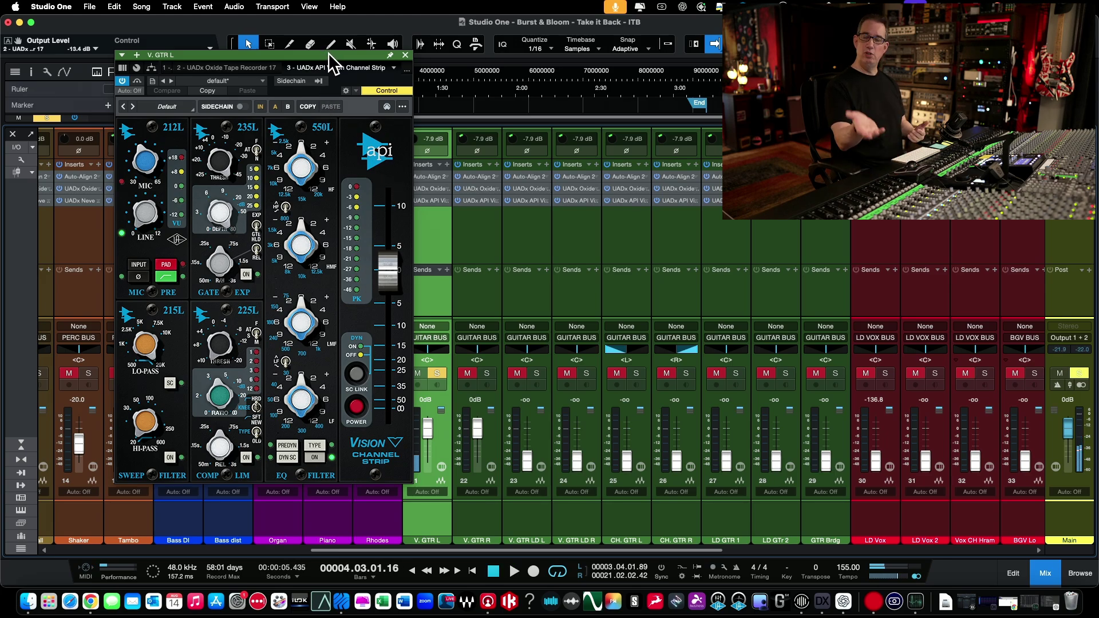
During playback, set the channel strip's line gain to 7.1 dB and its output level to -4.4 dB.
{"action": "left_click_drag", "start_coordinate": [328, 53], "coordinate": [341, 56]}
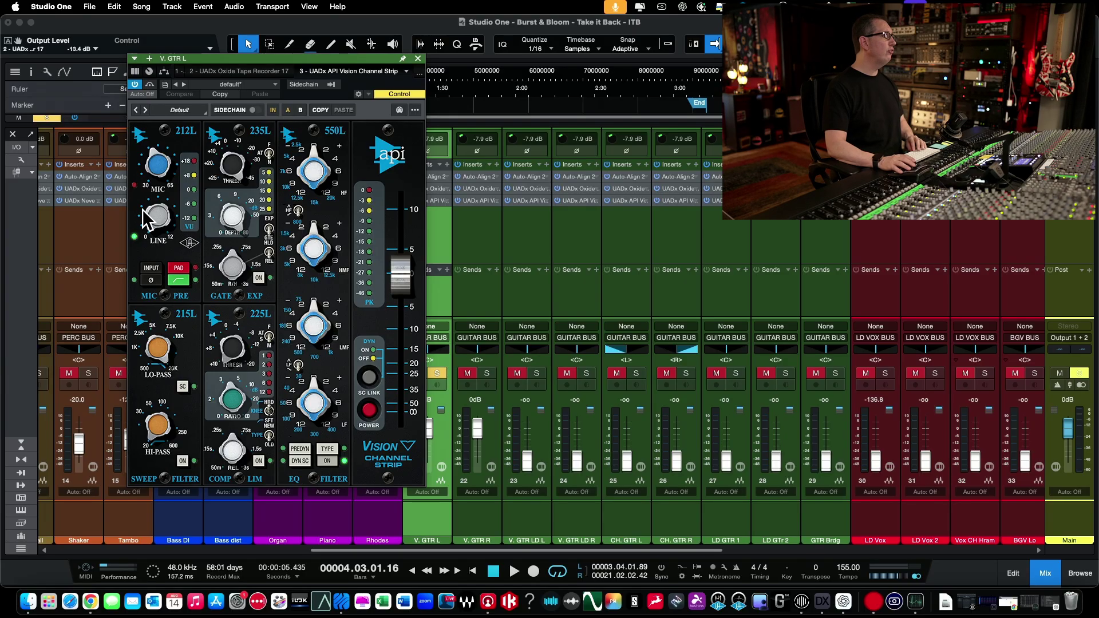
{"action": "key", "text": "space"}
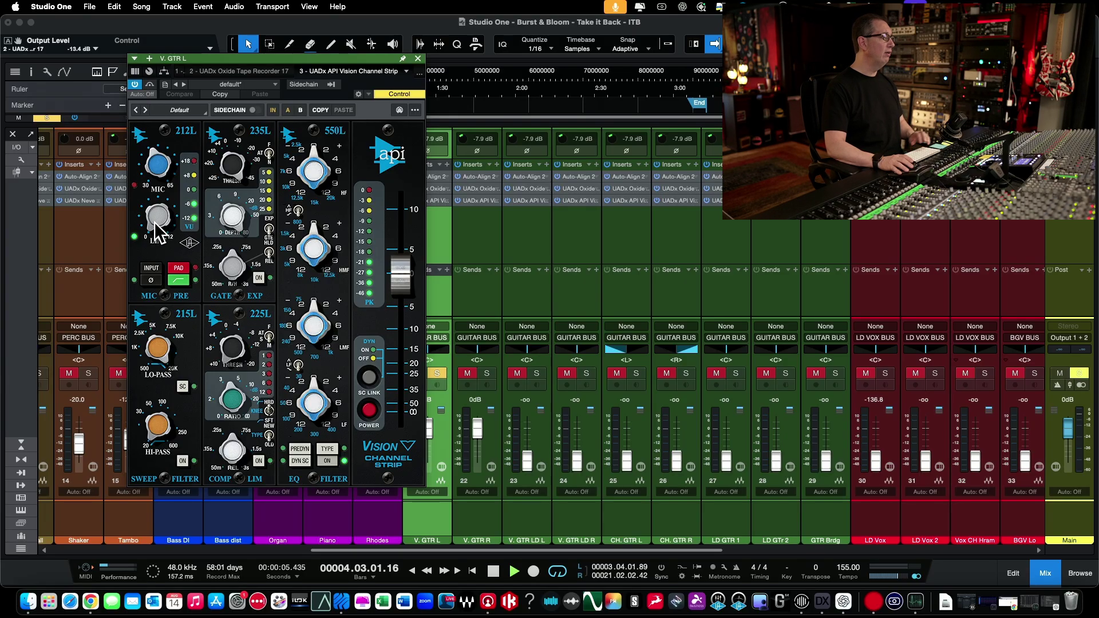
{"action": "left_click_drag", "start_coordinate": [155, 223], "coordinate": [168, 143]}
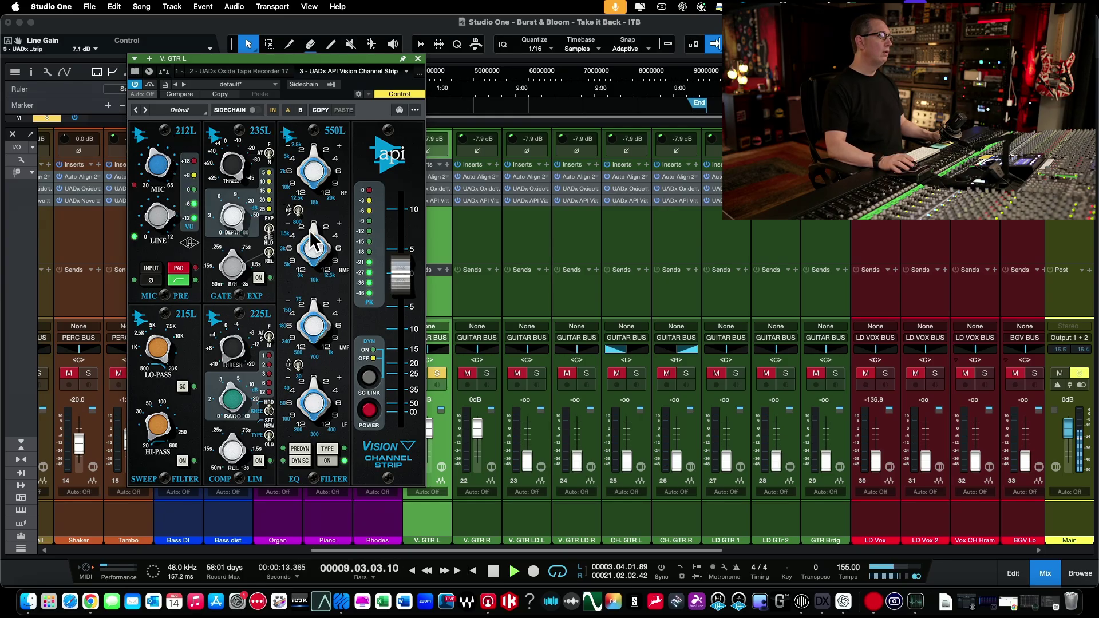
{"action": "left_click_drag", "start_coordinate": [402, 285], "coordinate": [404, 315]}
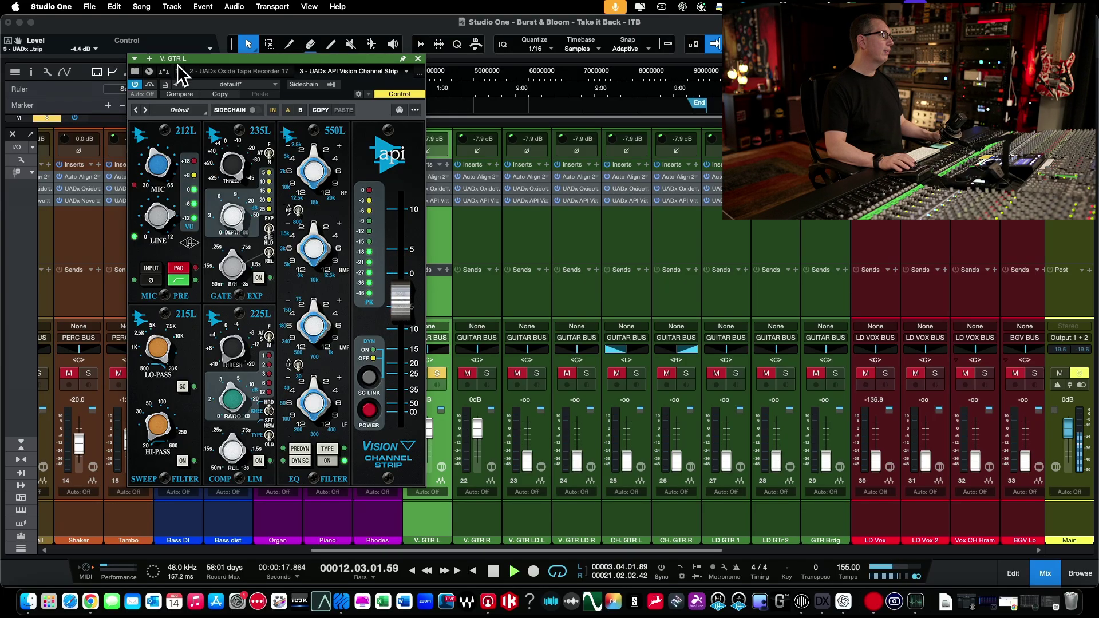
Compare the channel strip with its bypassed sound and lower its output level to -5.8 dB to match.
{"action": "left_click", "coordinate": [147, 84]}
{"action": "left_click", "coordinate": [148, 84]}
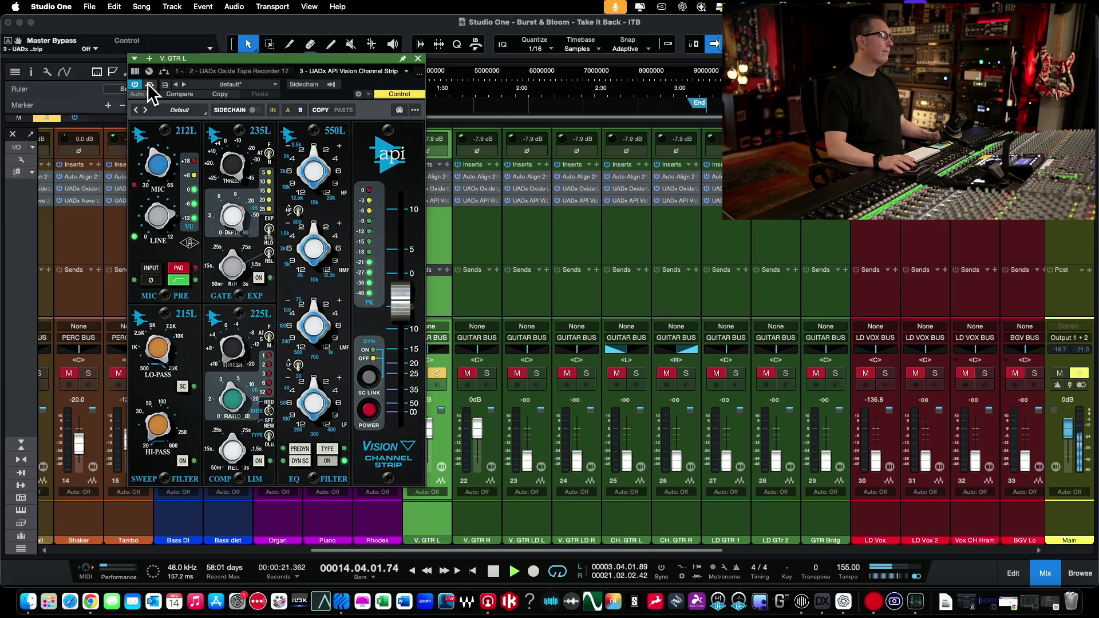
{"action": "left_click_drag", "start_coordinate": [405, 306], "coordinate": [405, 318]}
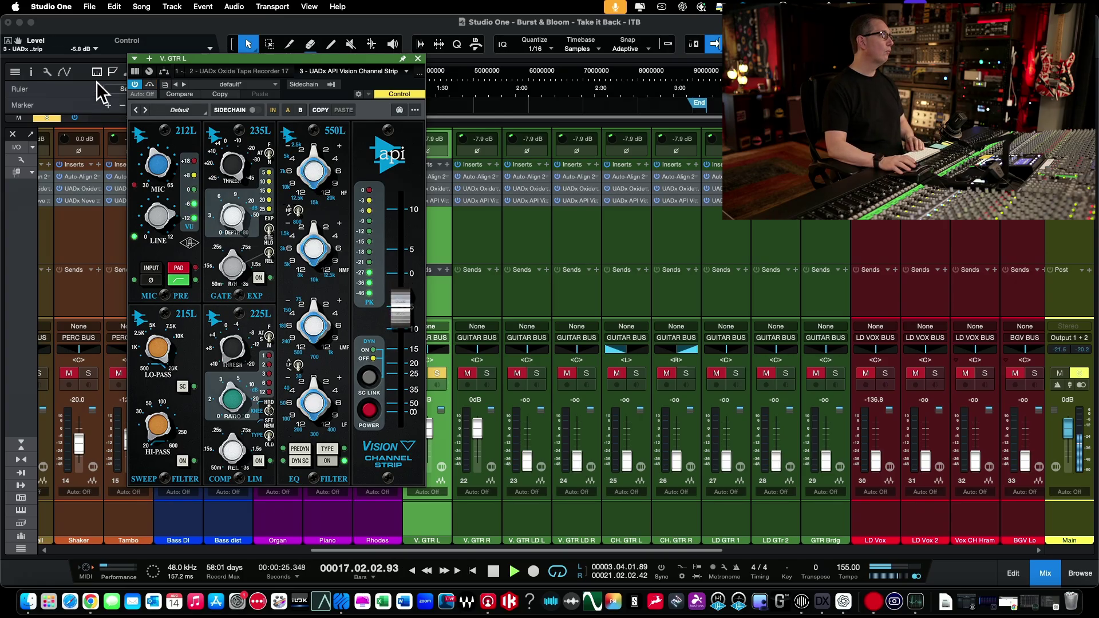
{"action": "left_click", "coordinate": [151, 83]}
{"action": "left_click", "coordinate": [151, 84]}
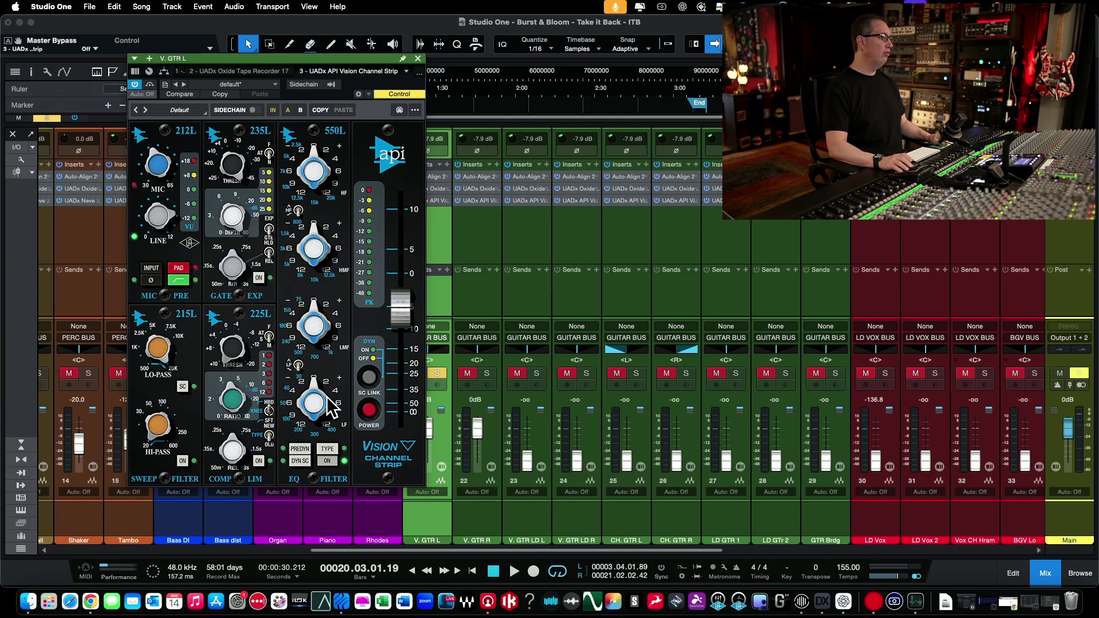
Set the channel strip's EQ to on, try the 560L type, return to 550L, and place the EQ before the dynamics.
{"action": "left_click", "coordinate": [327, 461]}
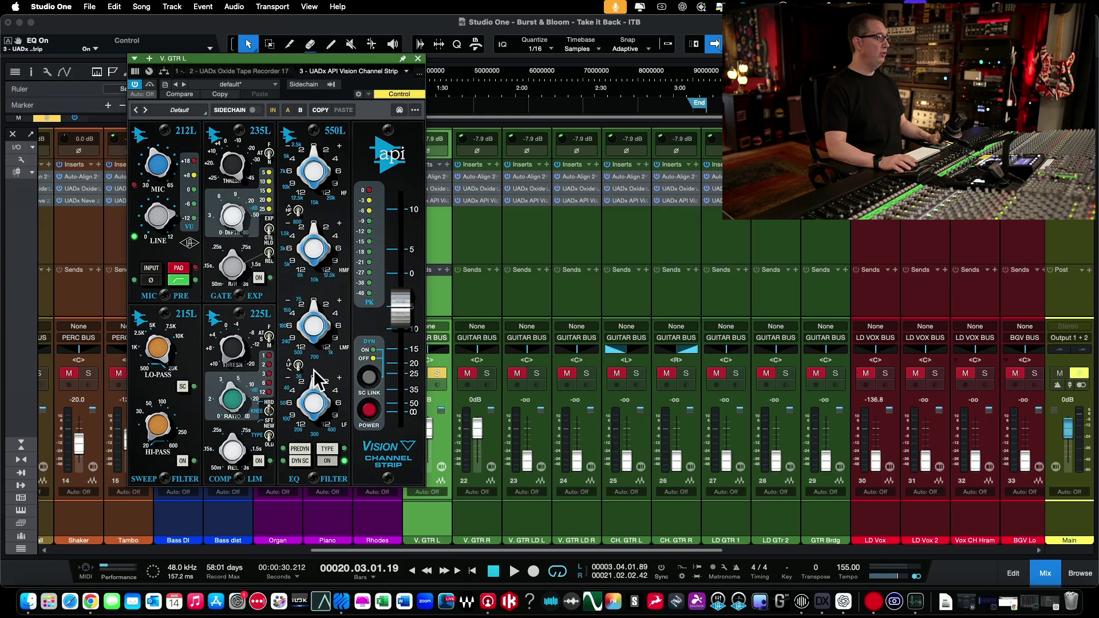
{"action": "left_click", "coordinate": [330, 453]}
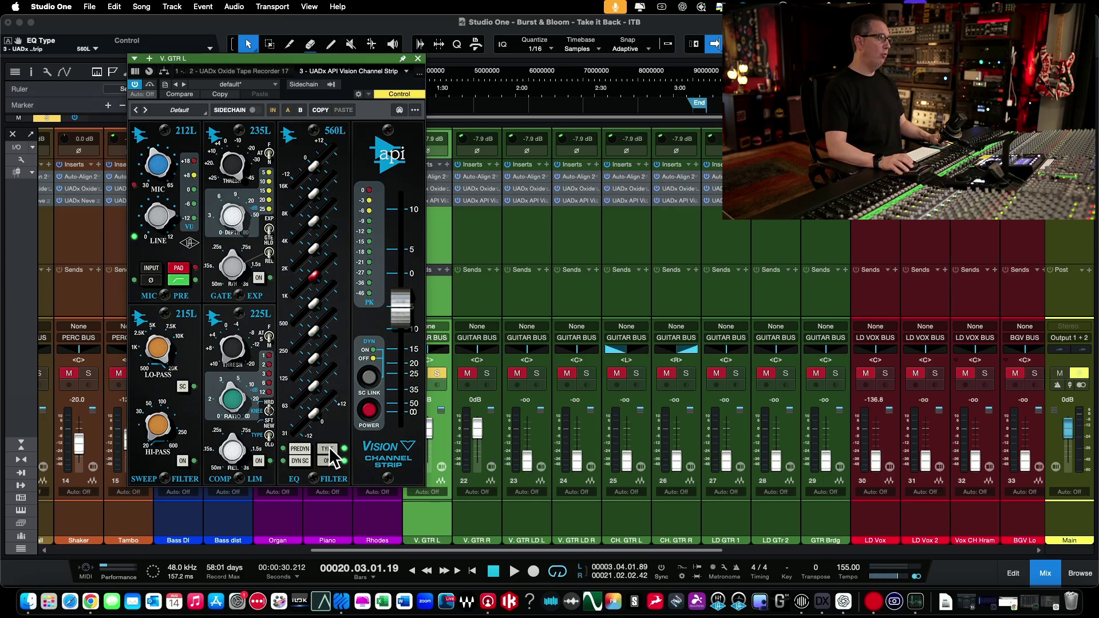
{"action": "left_click", "coordinate": [329, 452]}
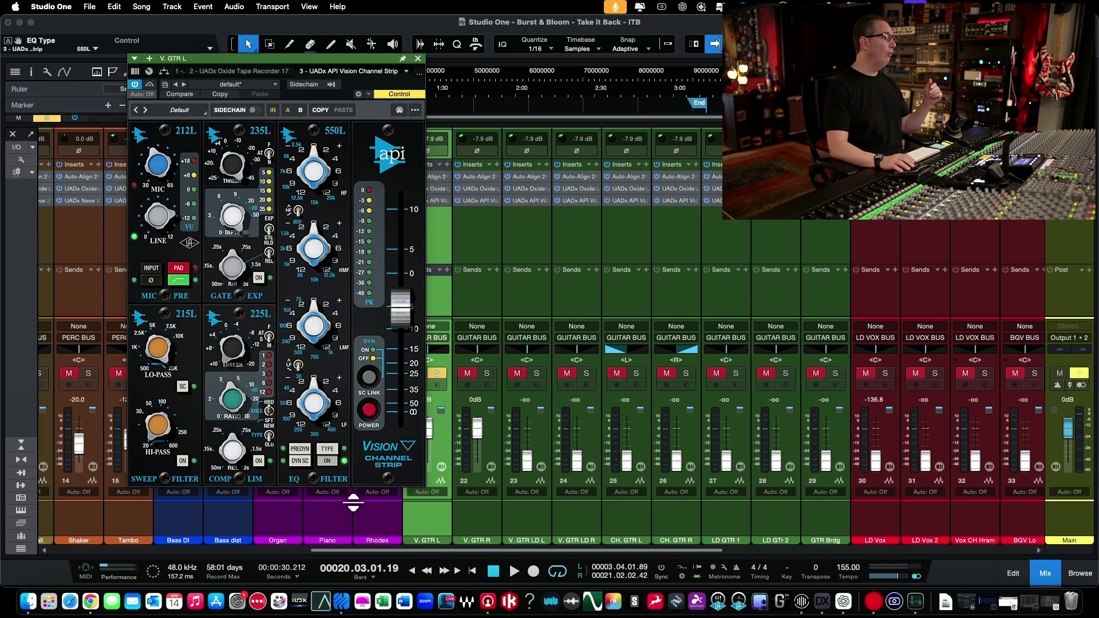
{"action": "left_click", "coordinate": [305, 451]}
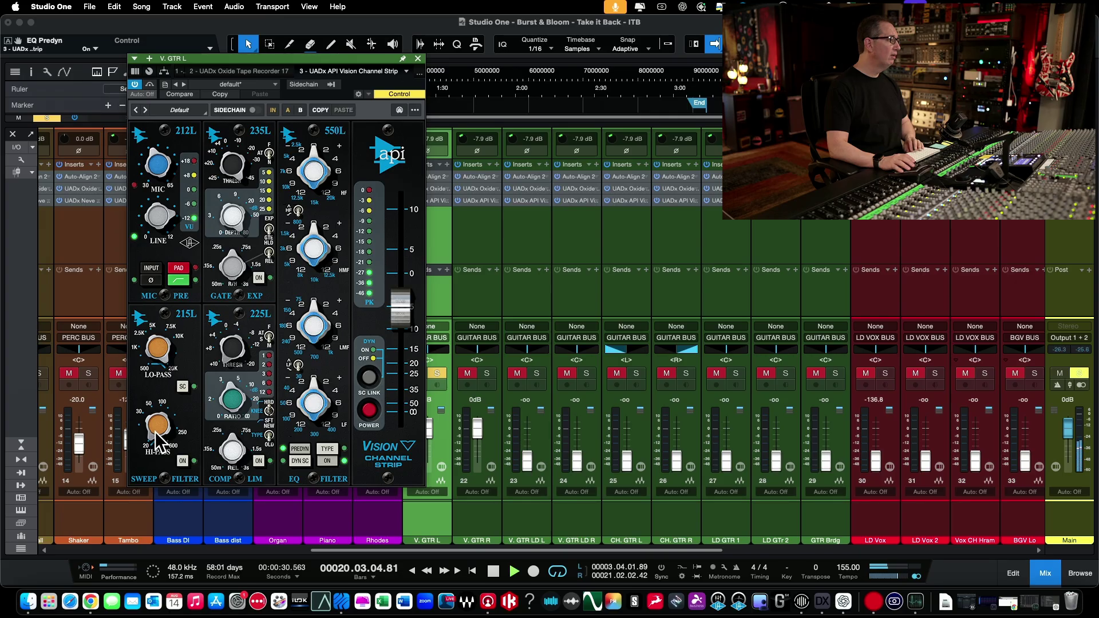
Sweep the 215L high-pass filter during playback and set it to 57.9 Hz.
{"action": "left_click_drag", "start_coordinate": [154, 433], "coordinate": [179, 238]}
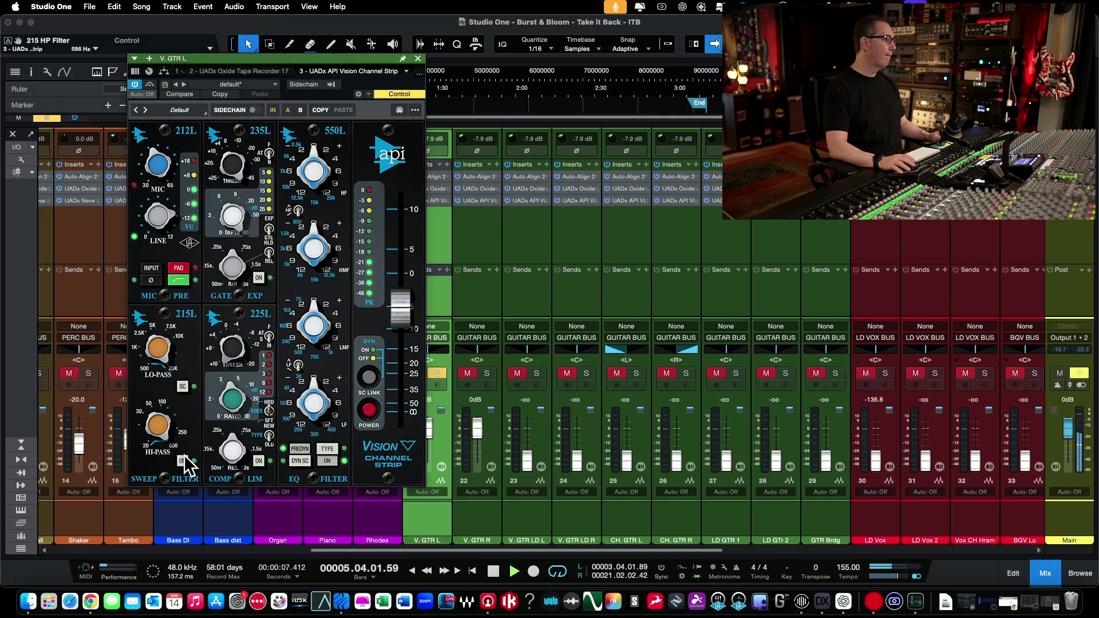
{"action": "left_click_drag", "start_coordinate": [161, 442], "coordinate": [143, 556]}
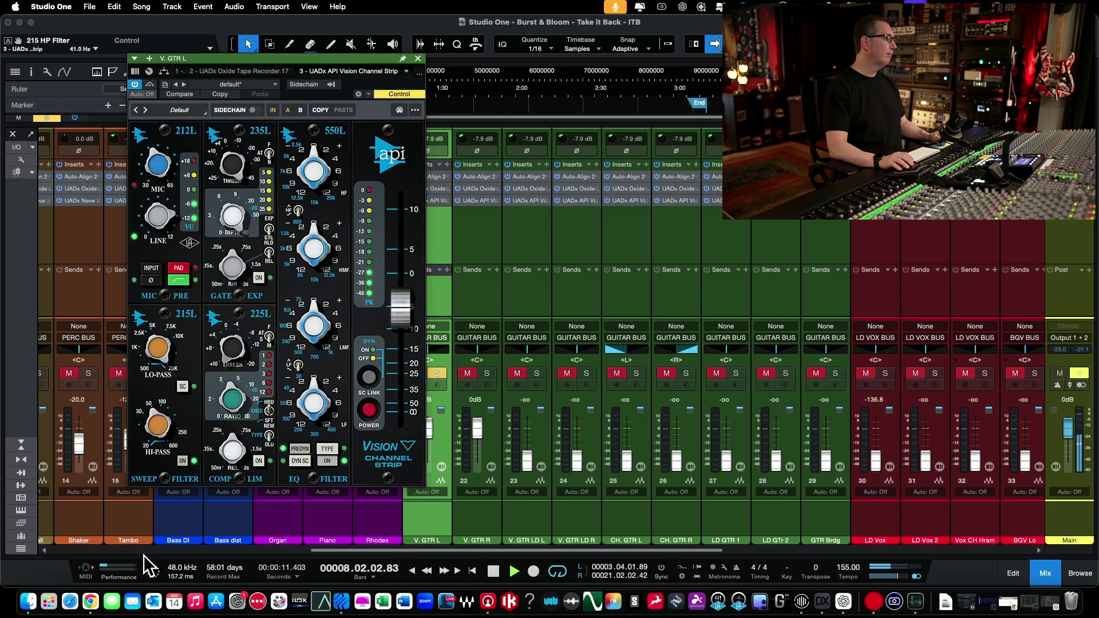
{"action": "key", "text": "space"}
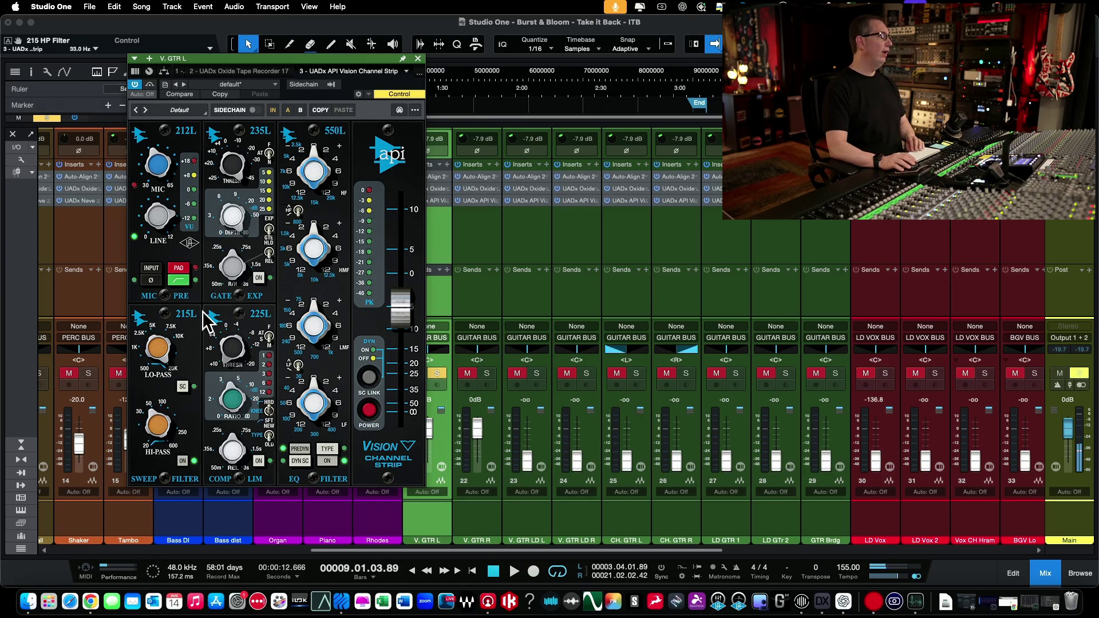
{"action": "left_click_drag", "start_coordinate": [155, 420], "coordinate": [154, 417]}
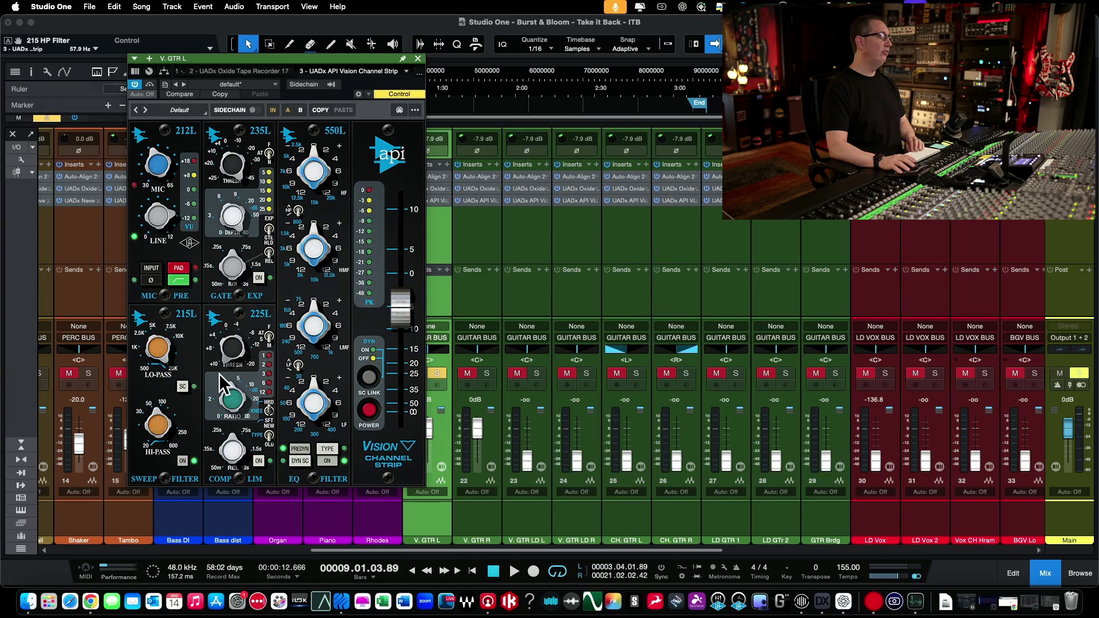
During playback, boost the low-frequency band of V. GTR L's 550L EQ by 4 dB.
{"action": "left_click", "coordinate": [302, 408]}
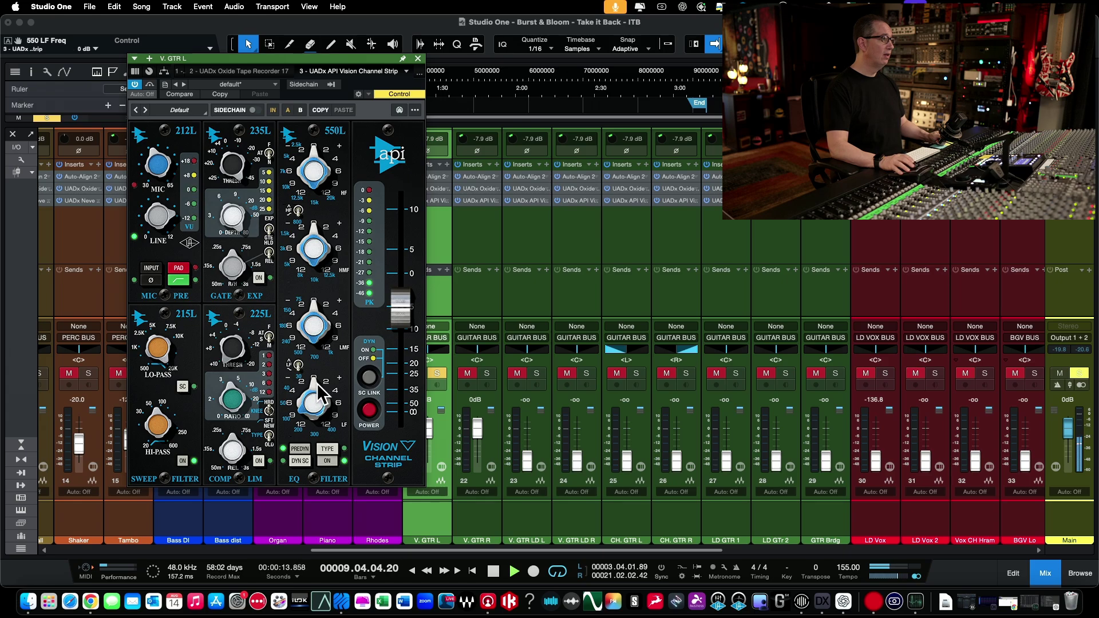
{"action": "left_click_drag", "start_coordinate": [324, 382], "coordinate": [324, 343]}
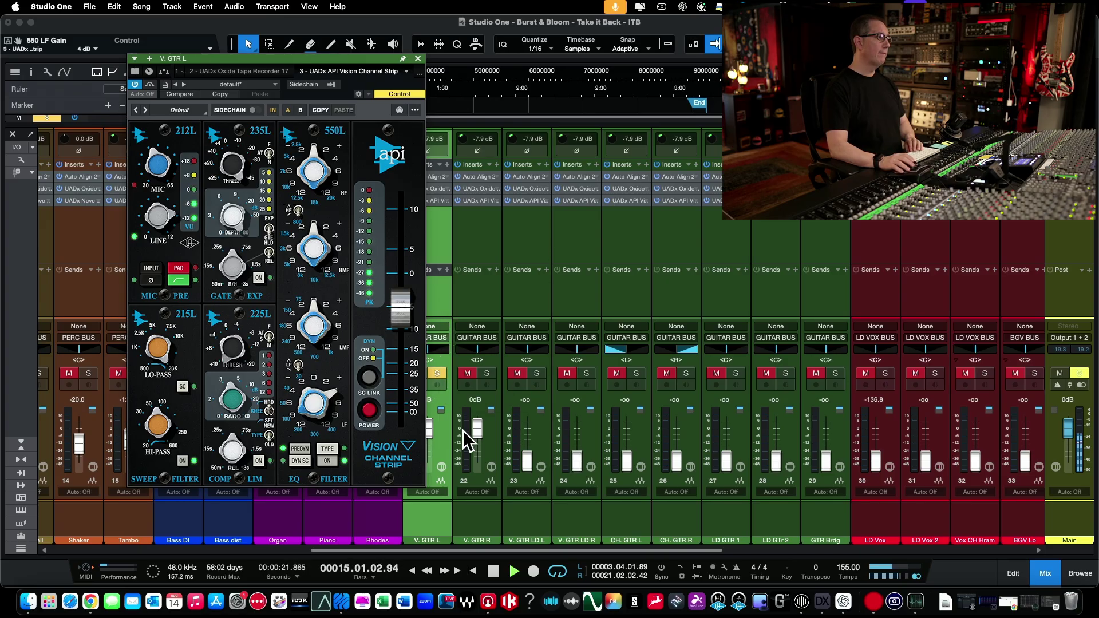
Pull V. GTR R's fader fully down and unsolo V. GTR L to hear it in the mix.
{"action": "left_click_drag", "start_coordinate": [480, 440], "coordinate": [479, 552]}
{"action": "left_click", "coordinate": [437, 373]}
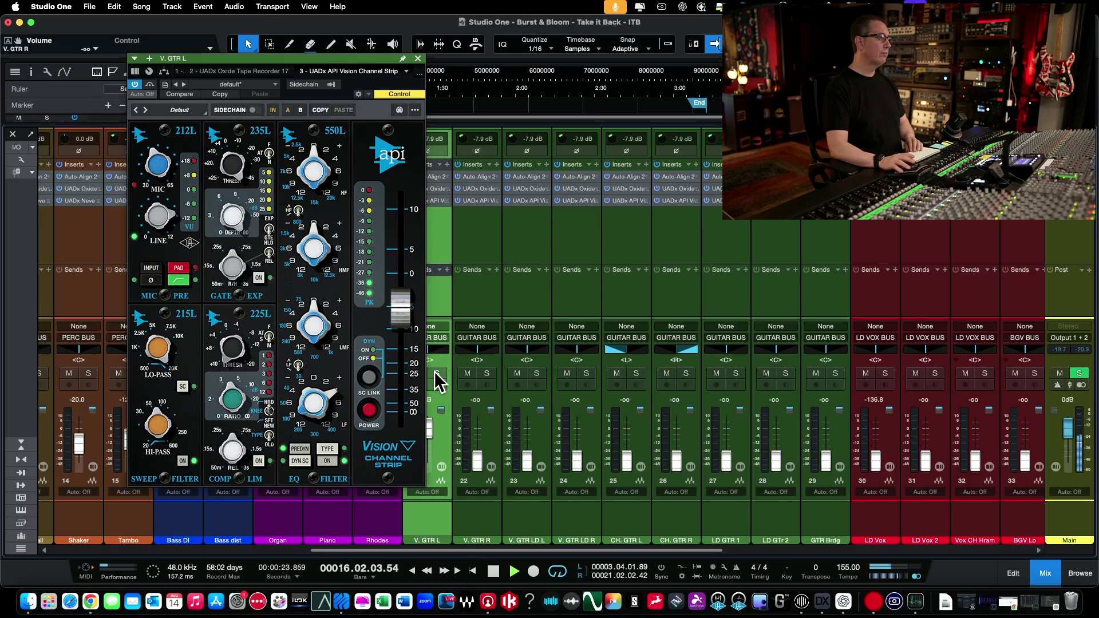
{"action": "left_click_drag", "start_coordinate": [327, 58], "coordinate": [306, 60]}
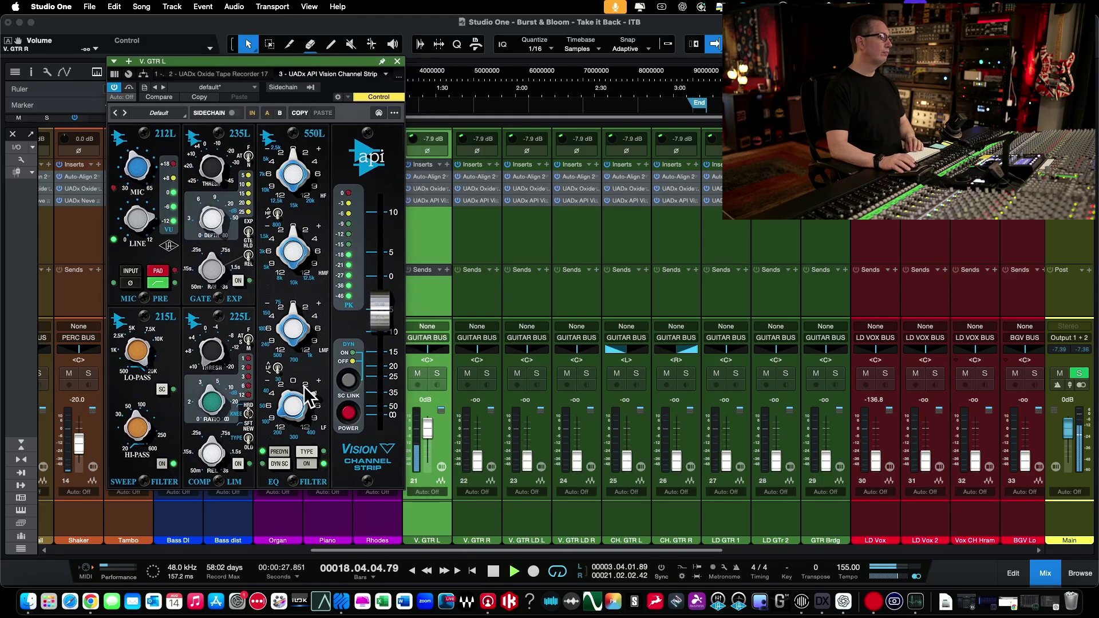
Audition a 12 dB low-frequency boost on the 550L EQ in the mix, and return it to 4 dB.
{"action": "left_click_drag", "start_coordinate": [309, 406], "coordinate": [310, 355]}
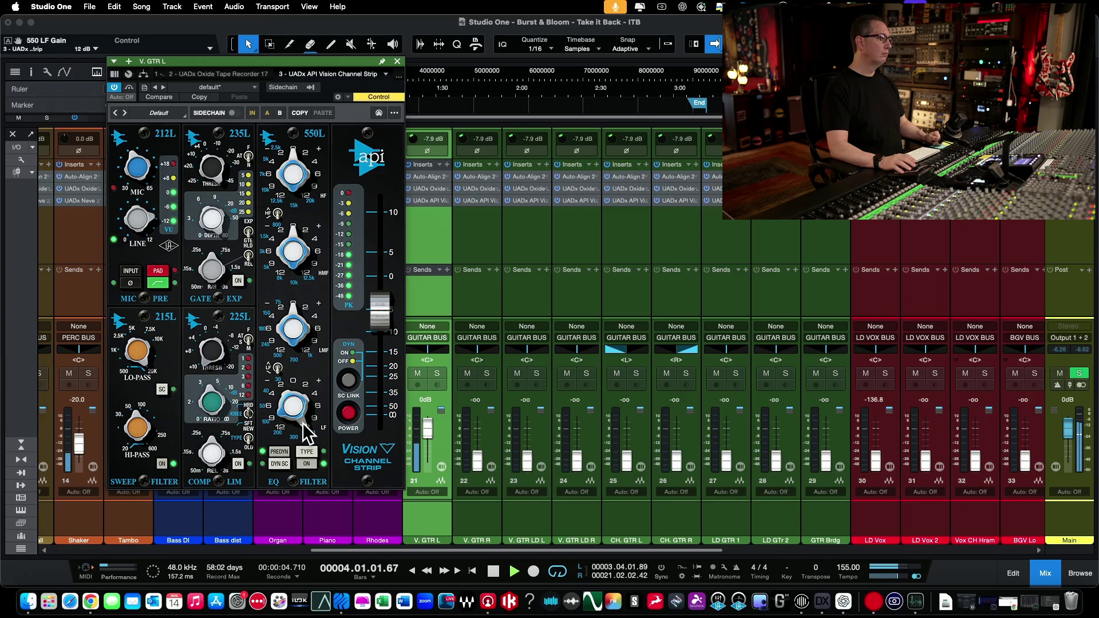
{"action": "left_click_drag", "start_coordinate": [307, 435], "coordinate": [289, 461]}
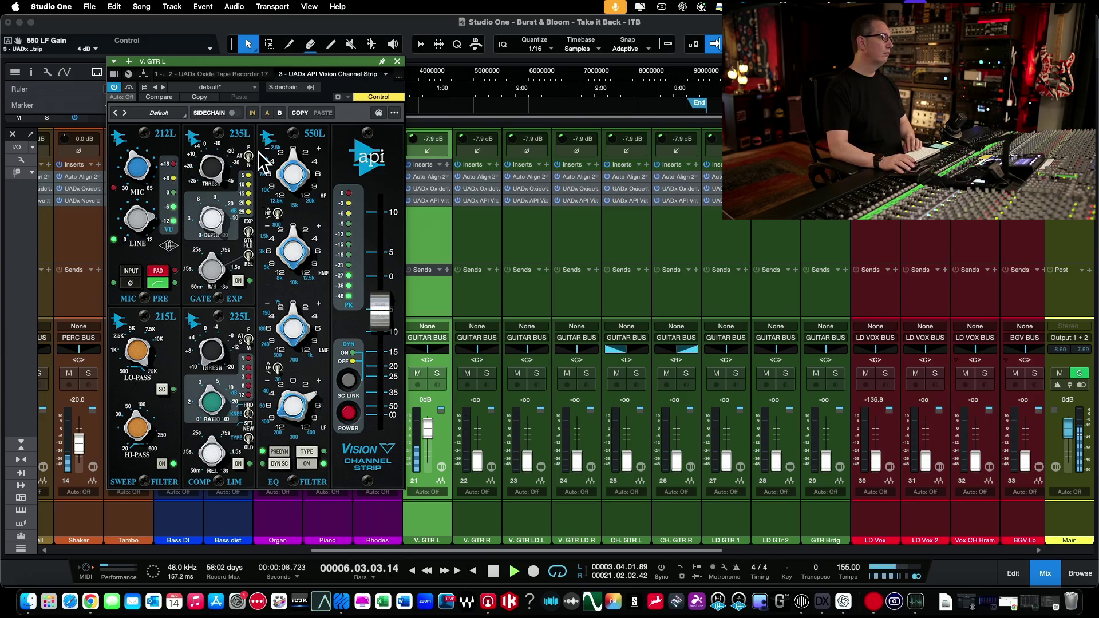
Boost the 550L's high-mid band by 2 dB at 5 kHz and compare the channel strip with its bypassed sound.
{"action": "key", "text": "space"}
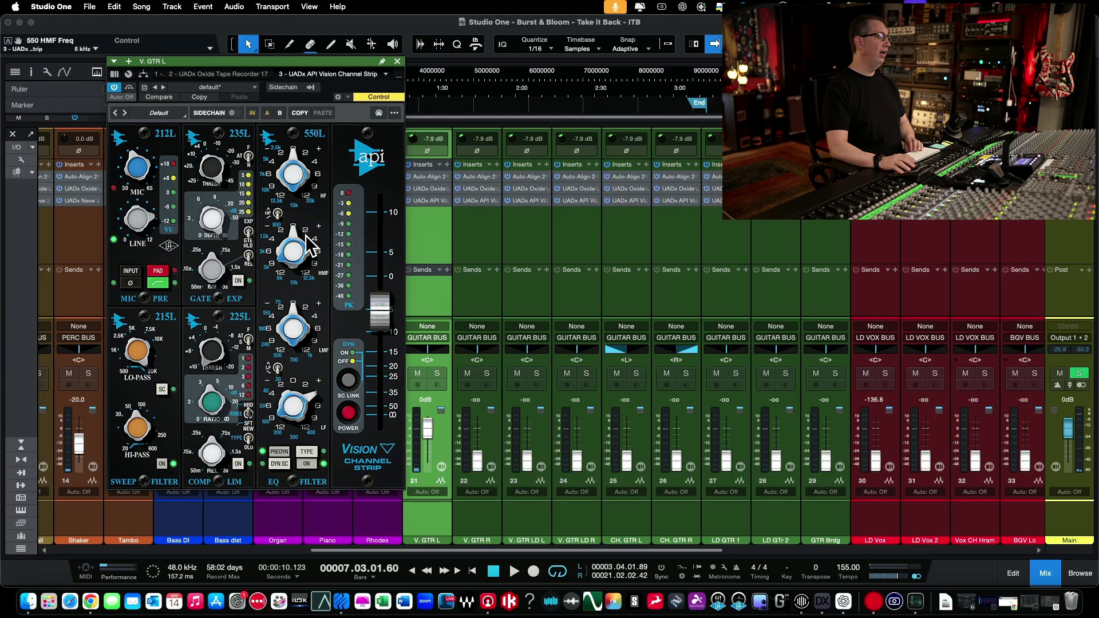
{"action": "key", "text": "space"}
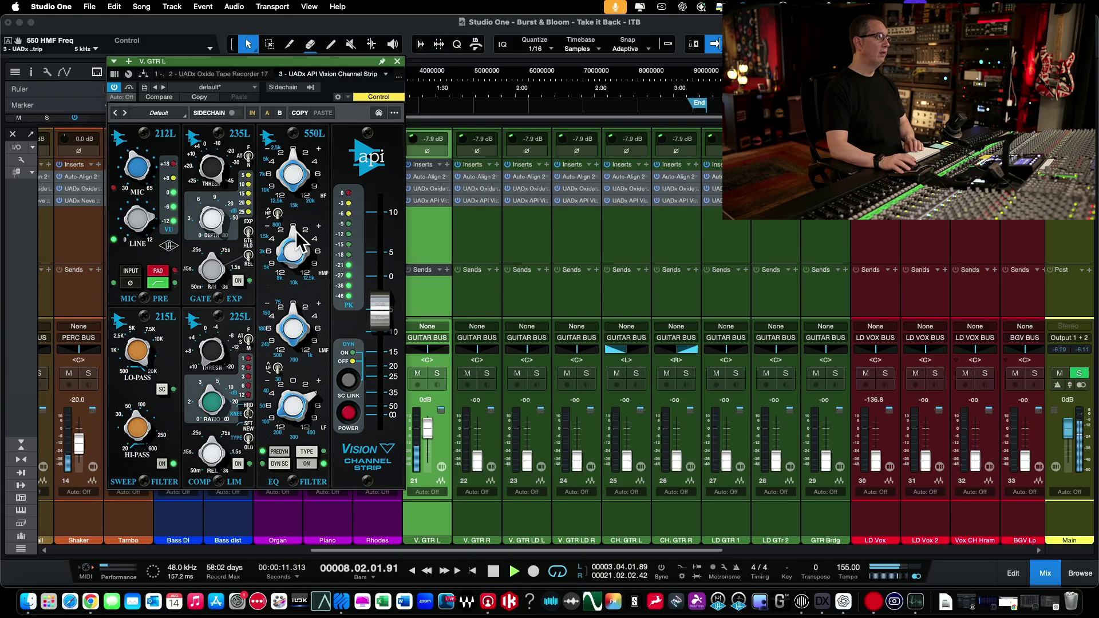
{"action": "left_click_drag", "start_coordinate": [295, 231], "coordinate": [295, 215]}
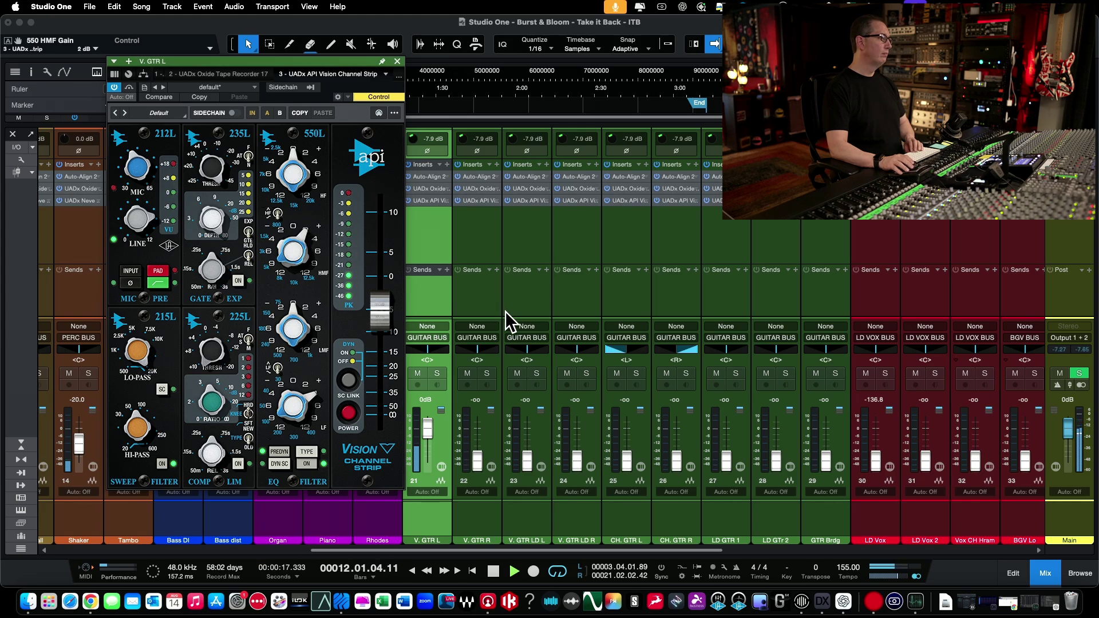
{"action": "left_click", "coordinate": [253, 113]}
{"action": "key", "text": "space"}
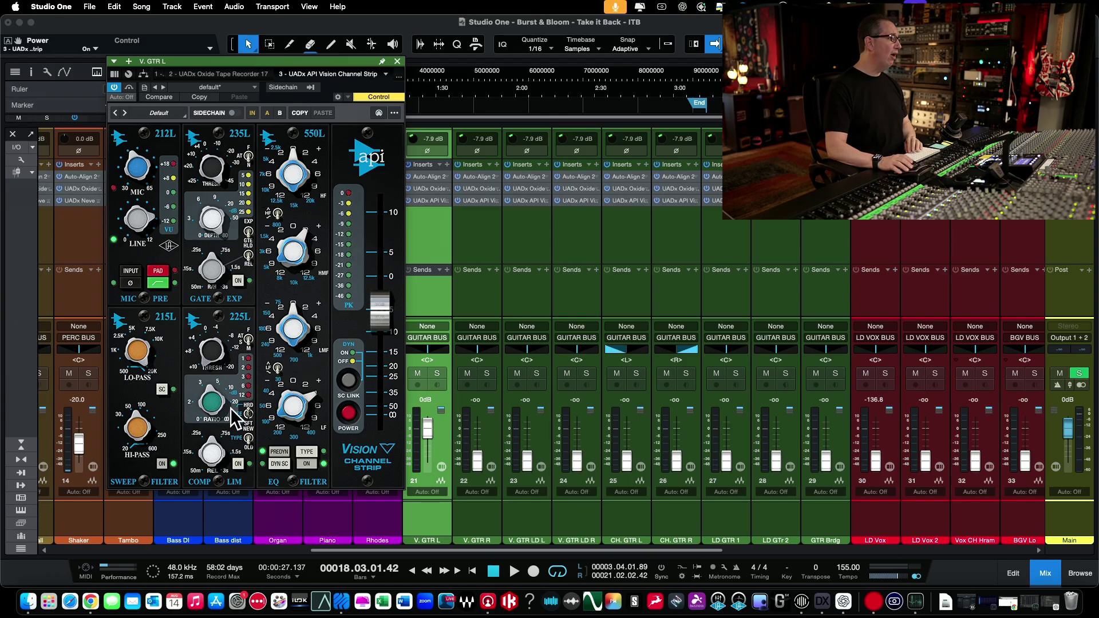
Set the 225L compressor's attack to Slow and enlarge the plug-in window to 125%, moving it fully into view.
{"action": "left_click", "coordinate": [249, 337]}
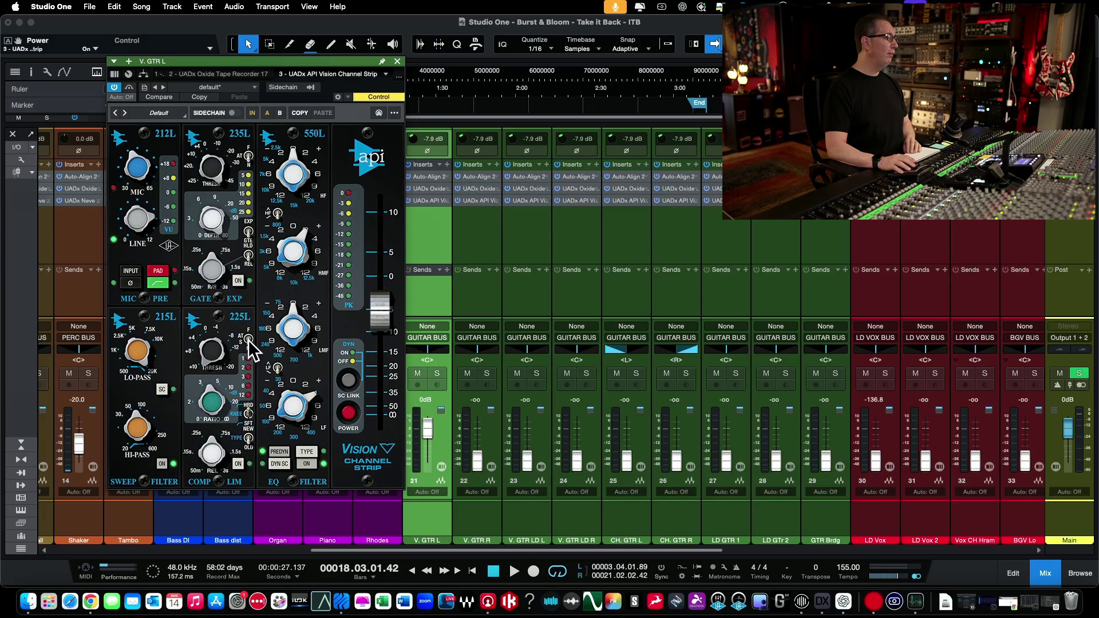
{"action": "left_click", "coordinate": [248, 341]}
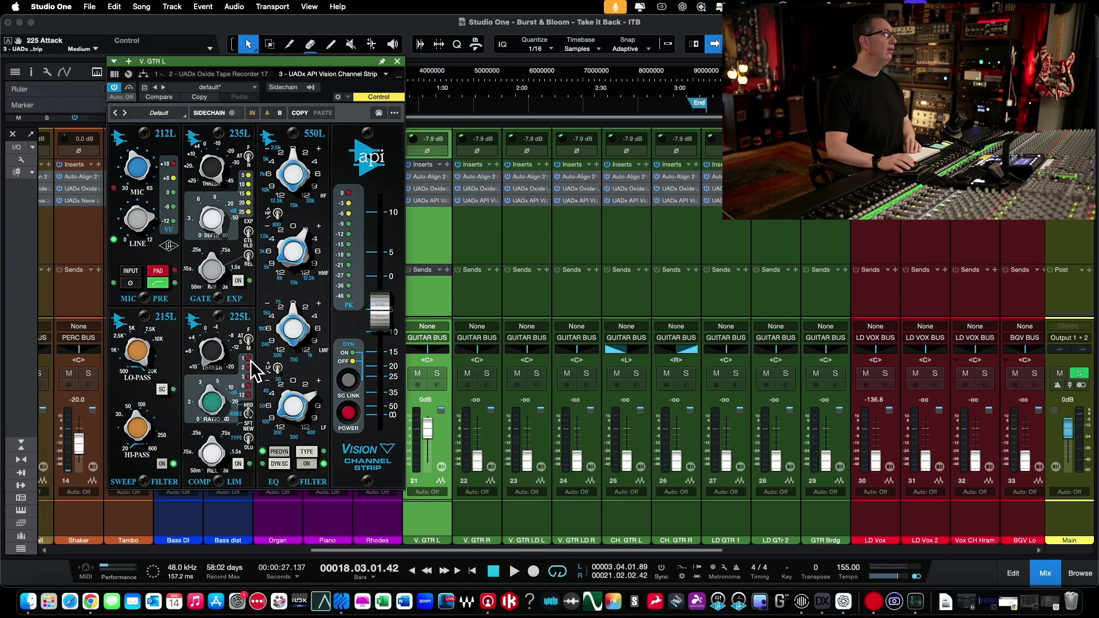
{"action": "left_click", "coordinate": [394, 112]}
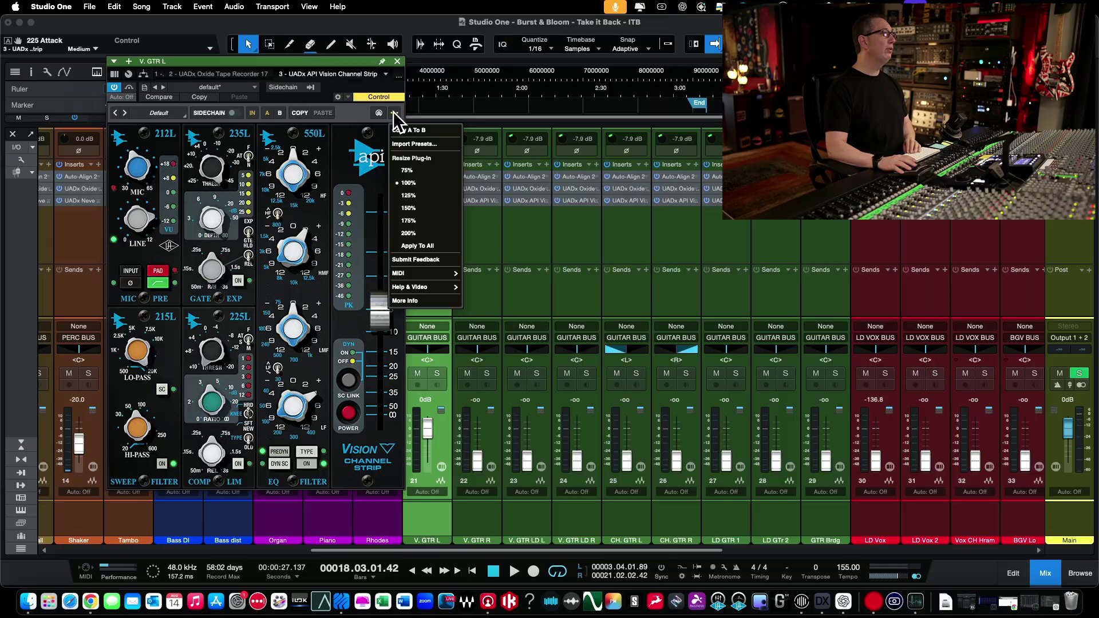
{"action": "left_click", "coordinate": [406, 196]}
{"action": "left_click_drag", "start_coordinate": [289, 62], "coordinate": [288, 19]}
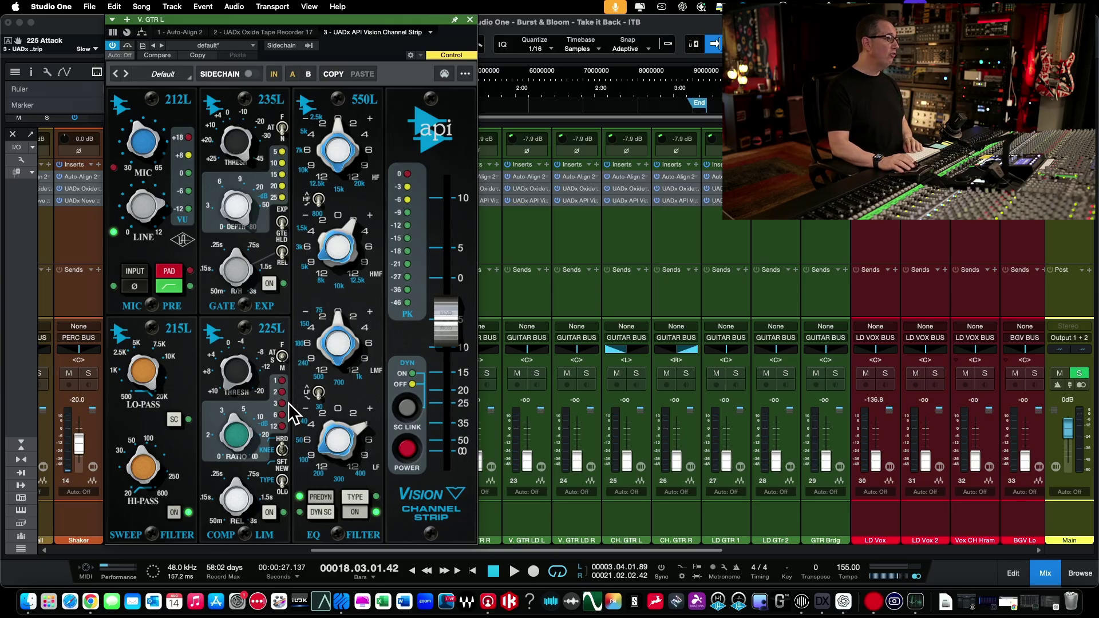
Set the 225L compressor to a 3.1 ratio, 0.16 s release, New (FF) type and Hard knee.
{"action": "left_click", "coordinate": [225, 421]}
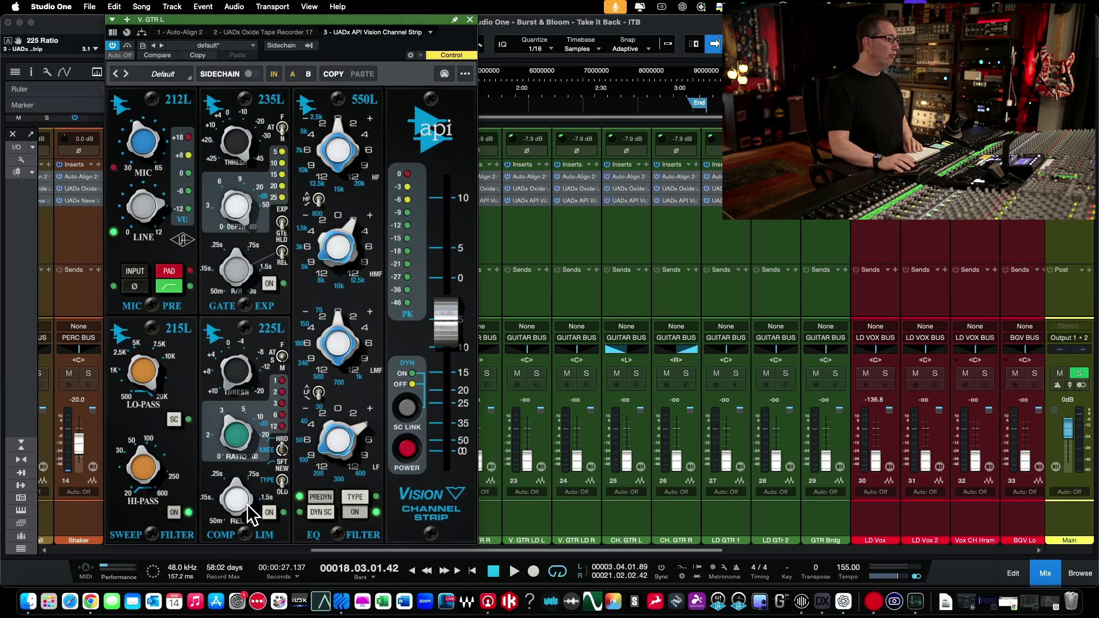
{"action": "left_click_drag", "start_coordinate": [245, 477], "coordinate": [233, 534]}
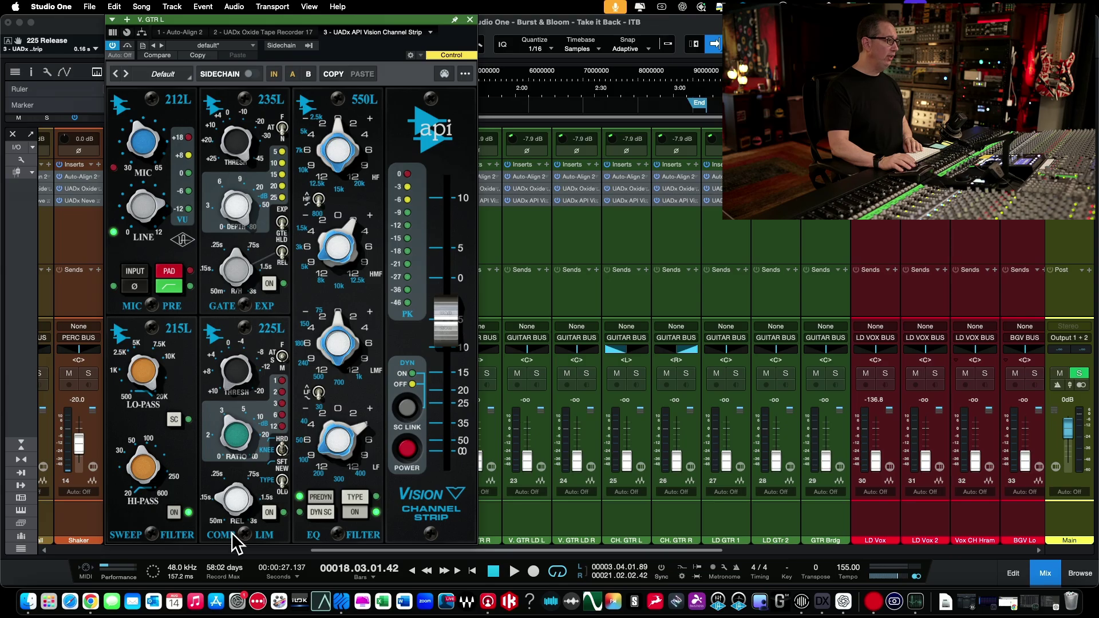
{"action": "left_click", "coordinate": [283, 480]}
{"action": "left_click", "coordinate": [283, 481]}
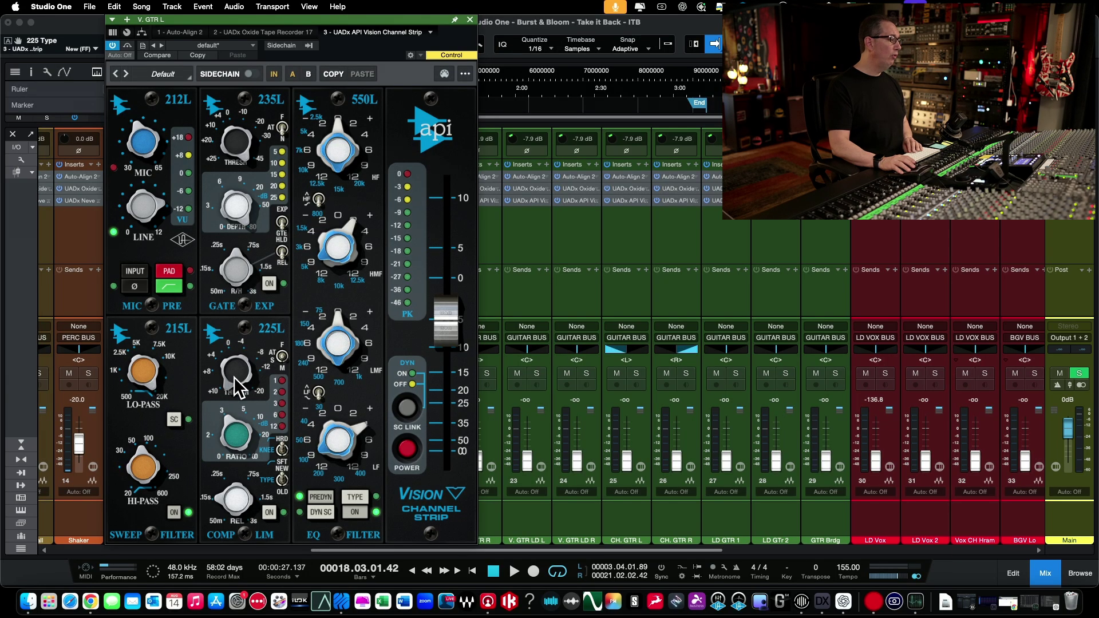
{"action": "left_click", "coordinate": [282, 453]}
{"action": "left_click", "coordinate": [282, 453]}
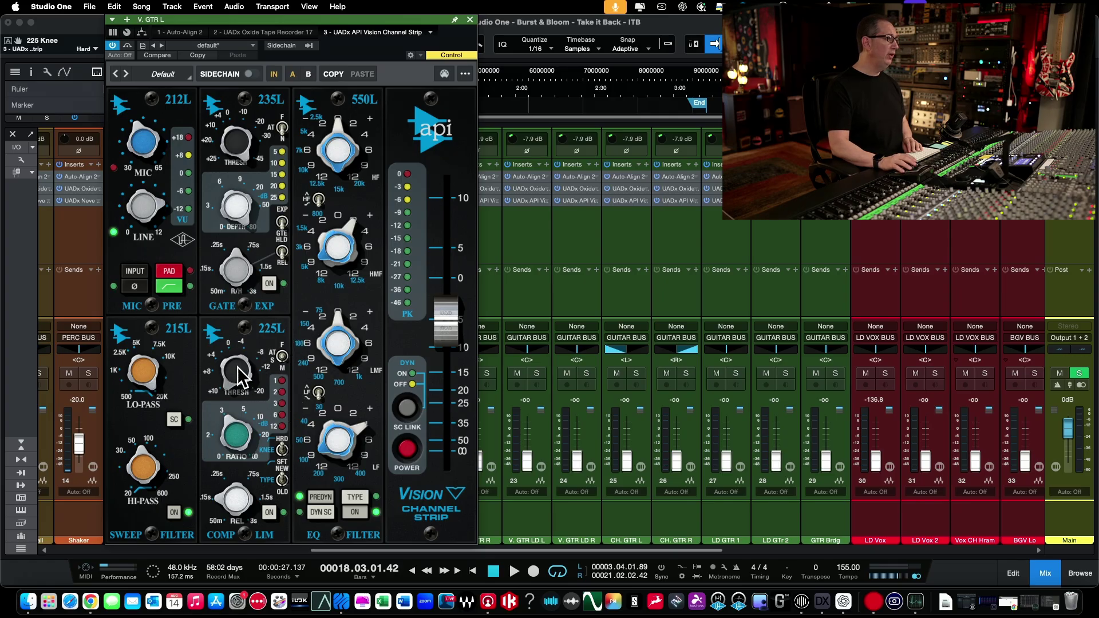
Turn on the 225L compressor and lower its threshold to -7.1 dB during playback.
{"action": "left_click_drag", "start_coordinate": [237, 368], "coordinate": [245, 319]}
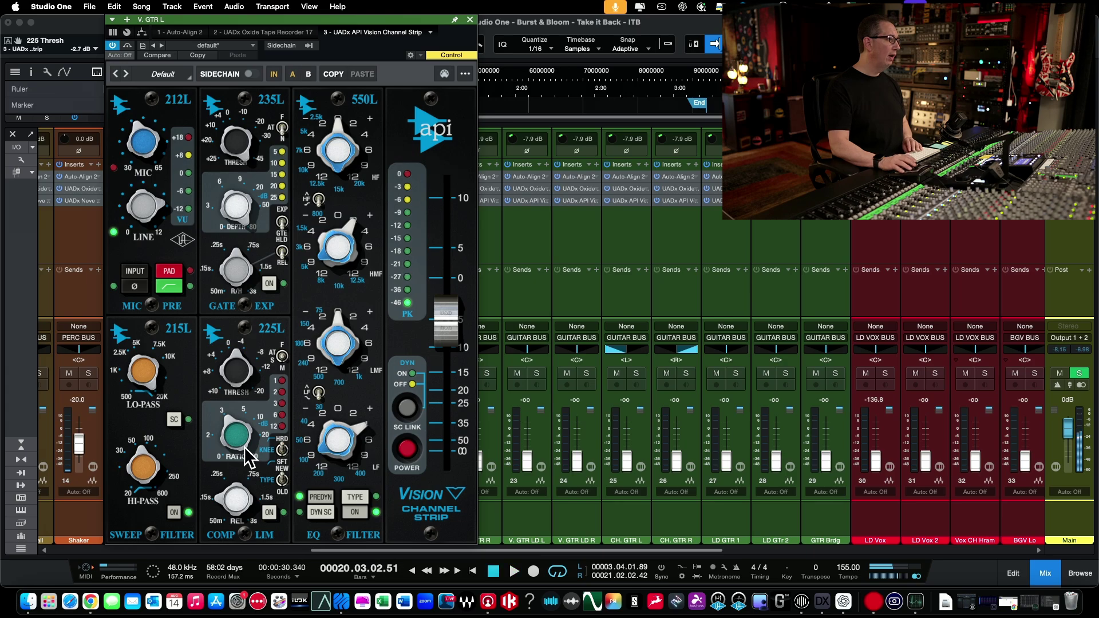
{"action": "left_click", "coordinate": [270, 514]}
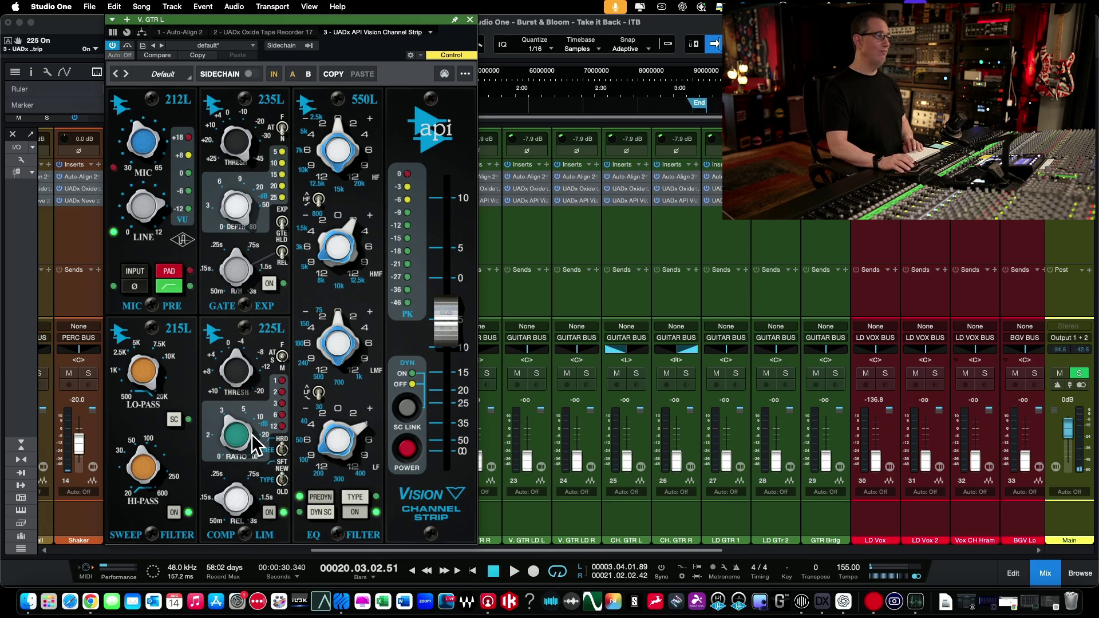
{"action": "mouse_move", "coordinate": [236, 372]}
{"action": "left_mouse_down"}
{"action": "mouse_move", "coordinate": [234, 324]}
{"action": "mouse_move", "coordinate": [231, 355]}
{"action": "left_mouse_up"}
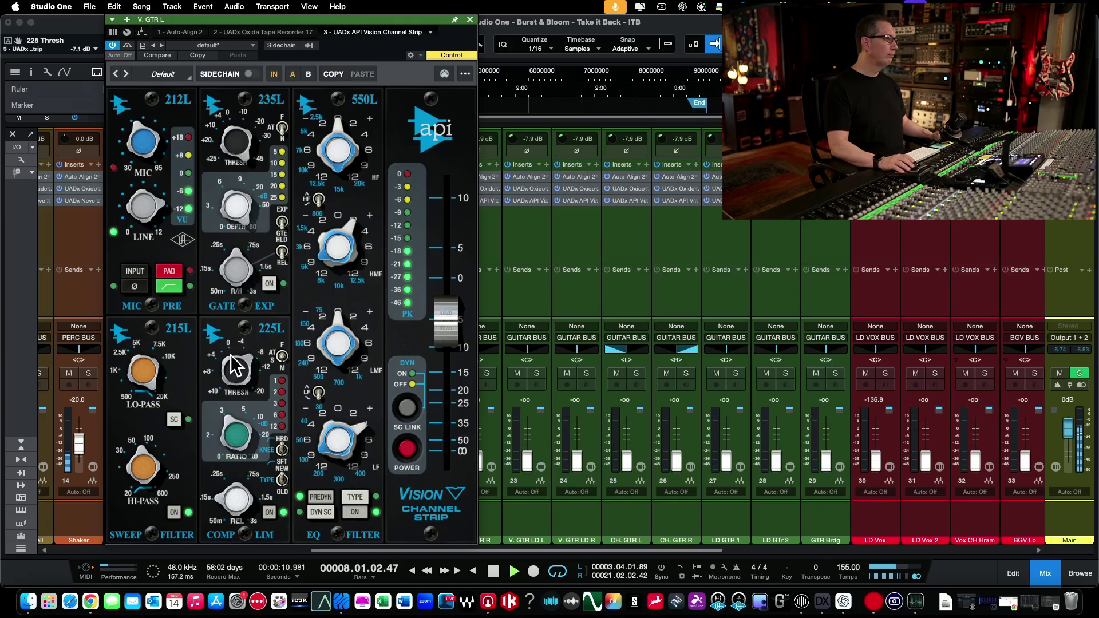
Compare the compressed channel strip repeatedly with its bypassed sound in the mix, leave it engaged, and stop playback.
{"action": "left_click", "coordinate": [275, 79]}
{"action": "left_click", "coordinate": [274, 78]}
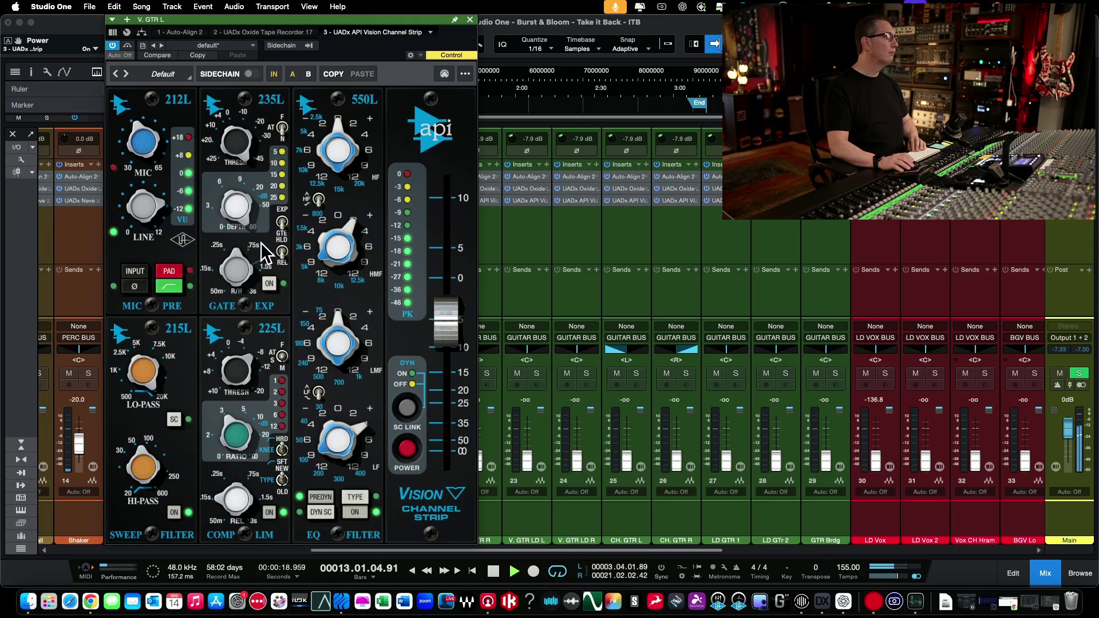
{"action": "left_click", "coordinate": [274, 75]}
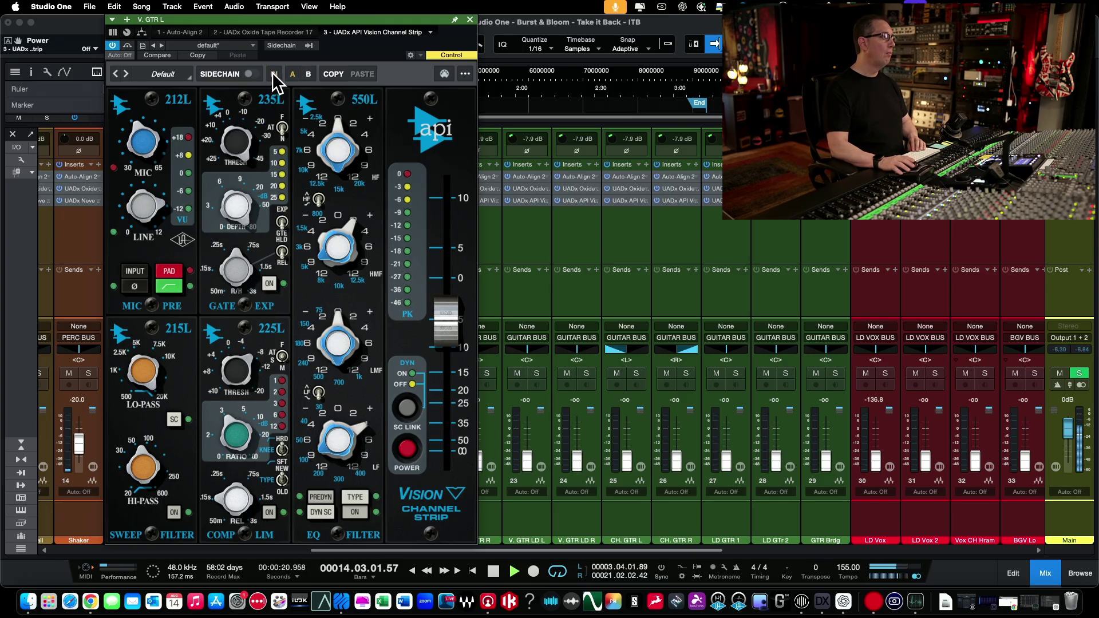
{"action": "left_click", "coordinate": [273, 75]}
{"action": "left_click", "coordinate": [274, 74]}
{"action": "key", "text": "space"}
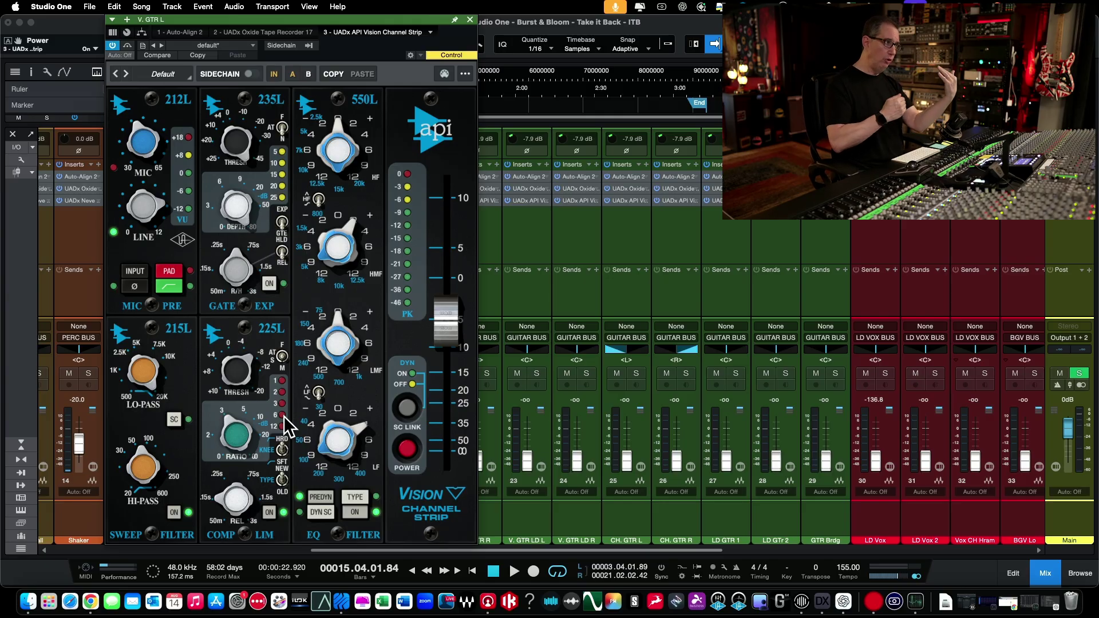
Lower the channel strip's output level to -7.1 dB during playback and check the match against its bypassed sound.
{"action": "key", "text": "space"}
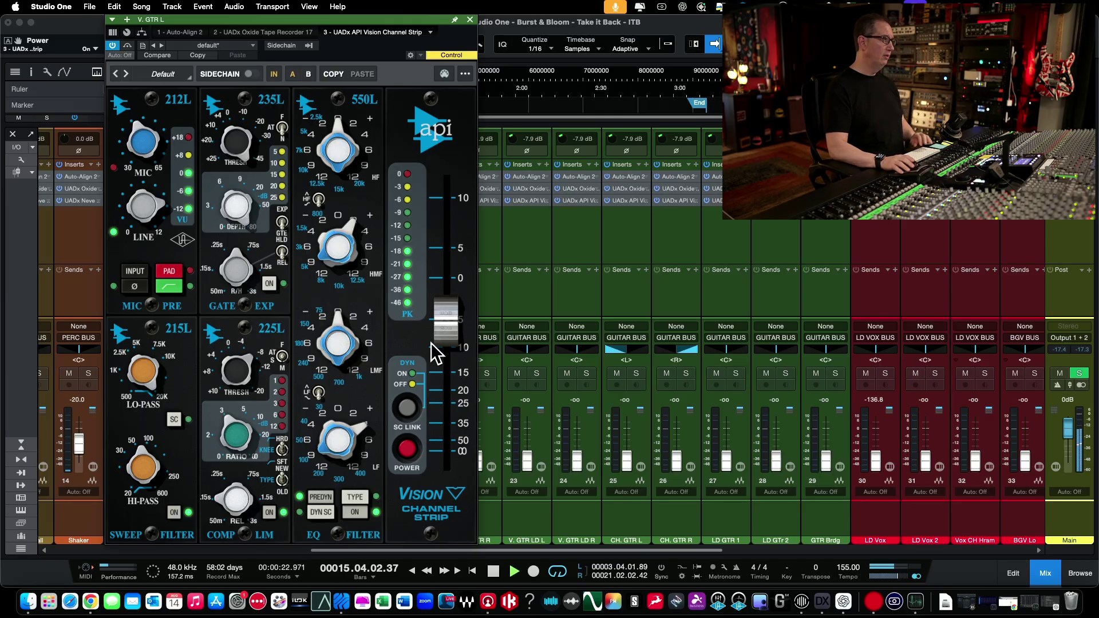
{"action": "left_click_drag", "start_coordinate": [451, 326], "coordinate": [452, 327]}
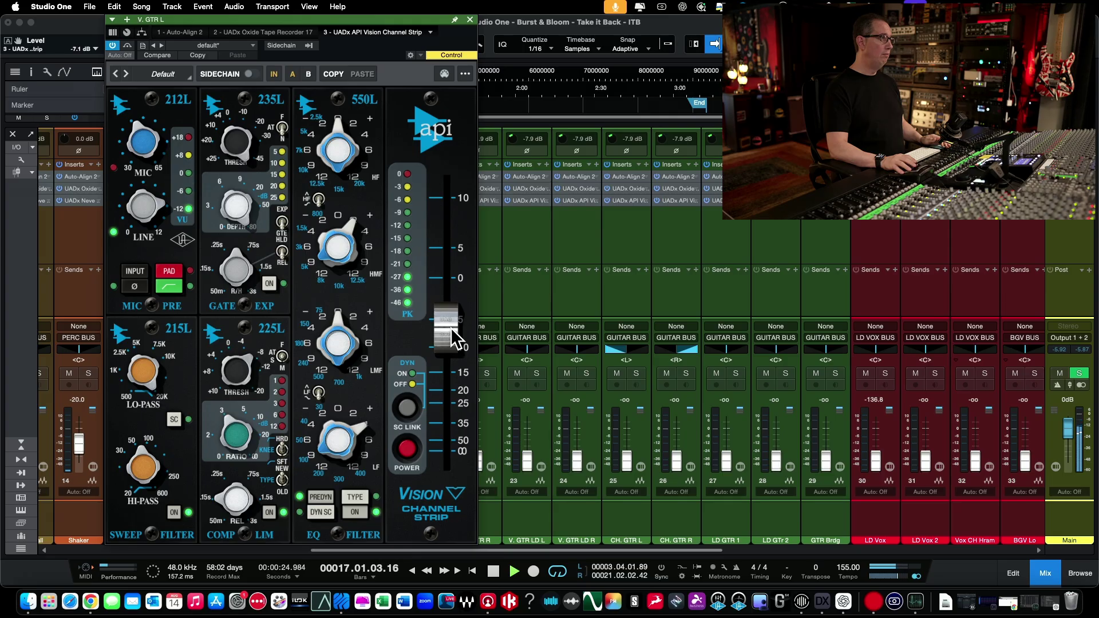
{"action": "left_click", "coordinate": [277, 74]}
{"action": "left_click", "coordinate": [276, 74]}
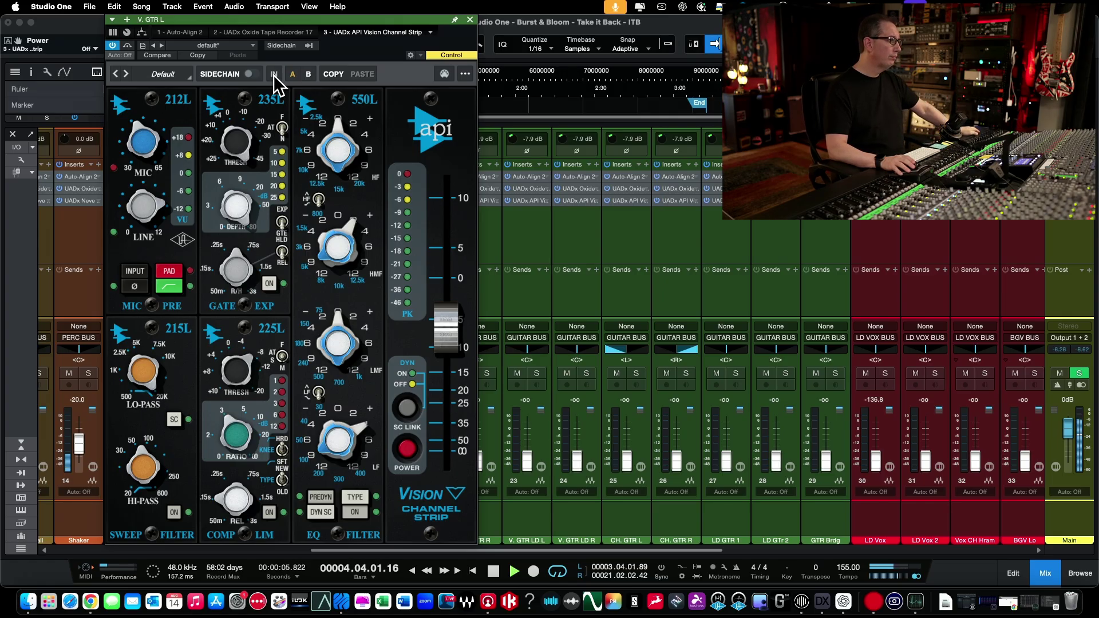
{"action": "left_click", "coordinate": [275, 75]}
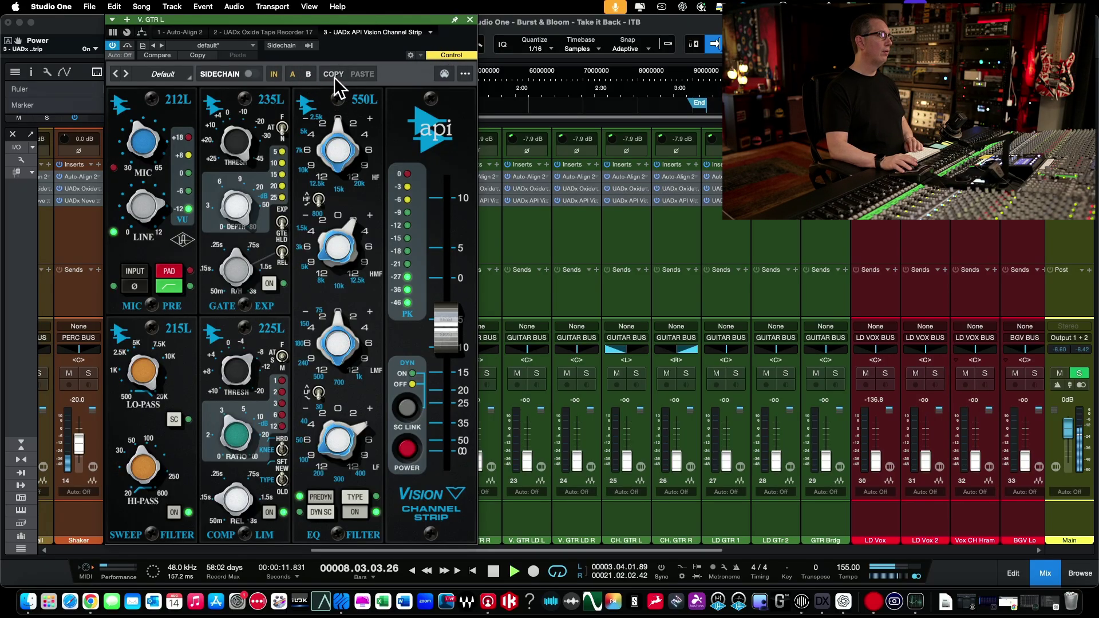
Close V. GTR L's channel strip, solo V. GTR R, and reset V. GTR R's fader to 0 dB.
{"action": "left_click", "coordinate": [470, 19]}
{"action": "left_click", "coordinate": [484, 288]}
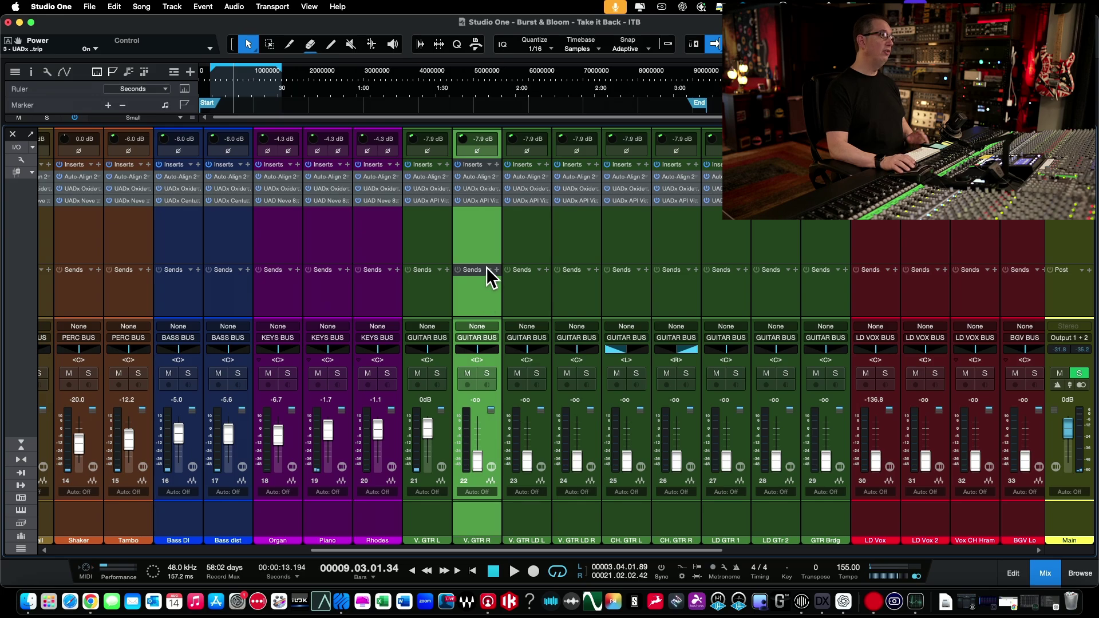
{"action": "left_click", "coordinate": [486, 374]}
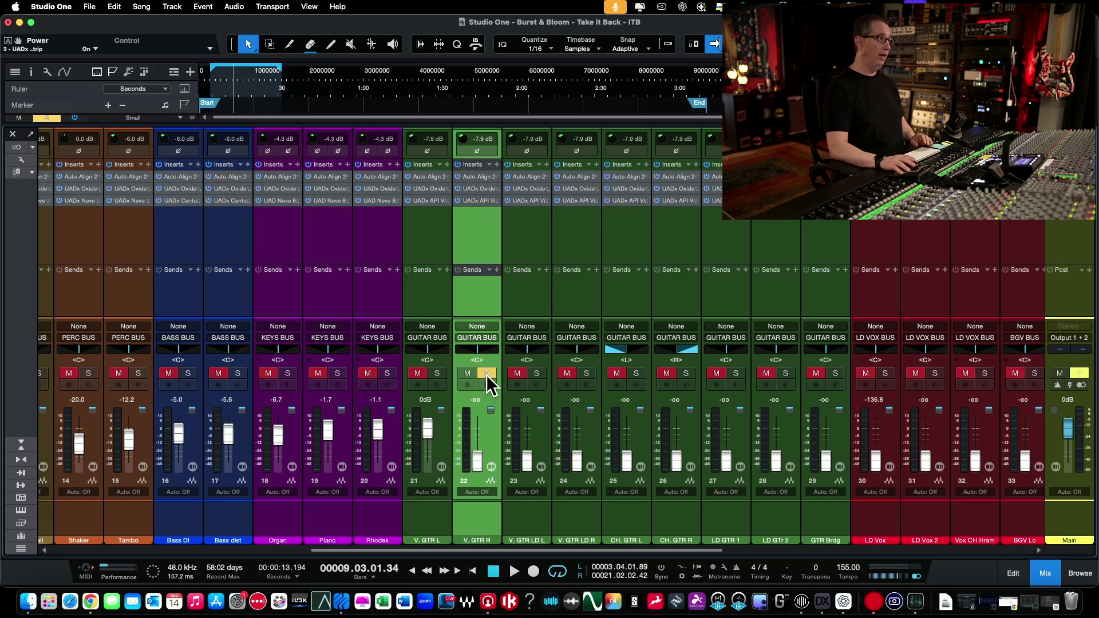
{"action": "left_click", "coordinate": [476, 465], "text": "alt"}
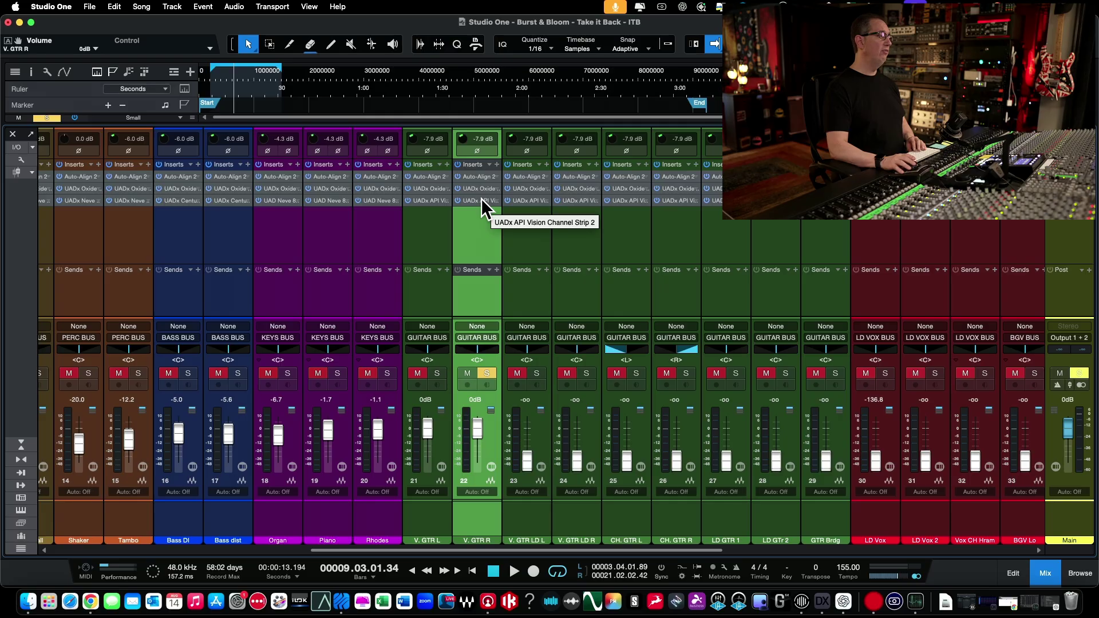
Paste V. GTR L's copied settings into V. GTR R's API Vision Channel Strip and close the plug-in.
{"action": "left_click", "coordinate": [481, 198]}
{"action": "left_click", "coordinate": [363, 74]}
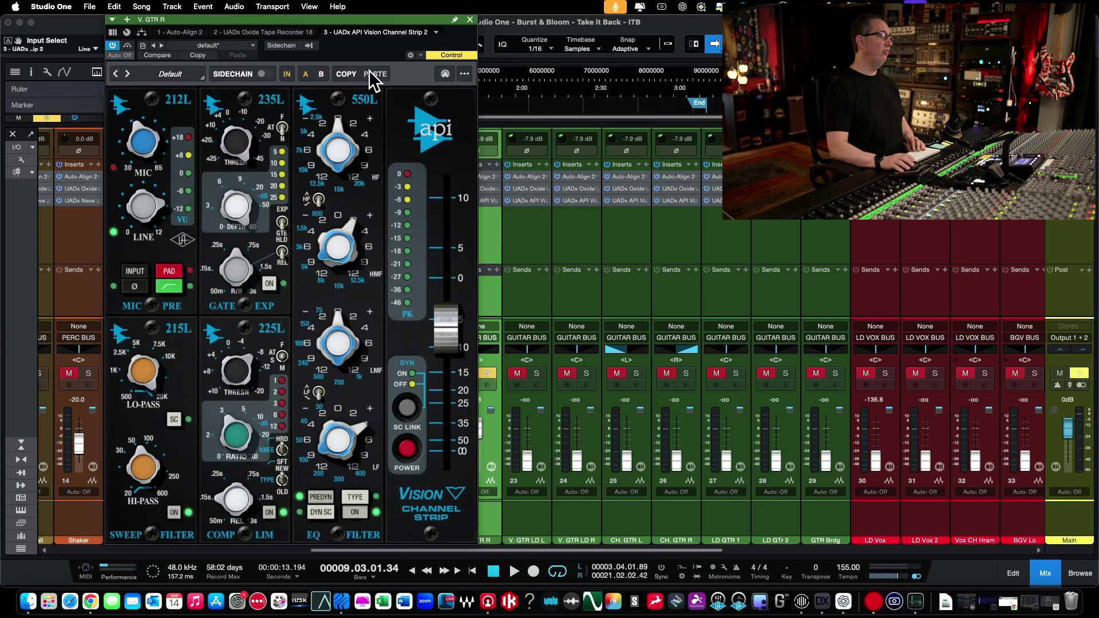
{"action": "left_click", "coordinate": [470, 20]}
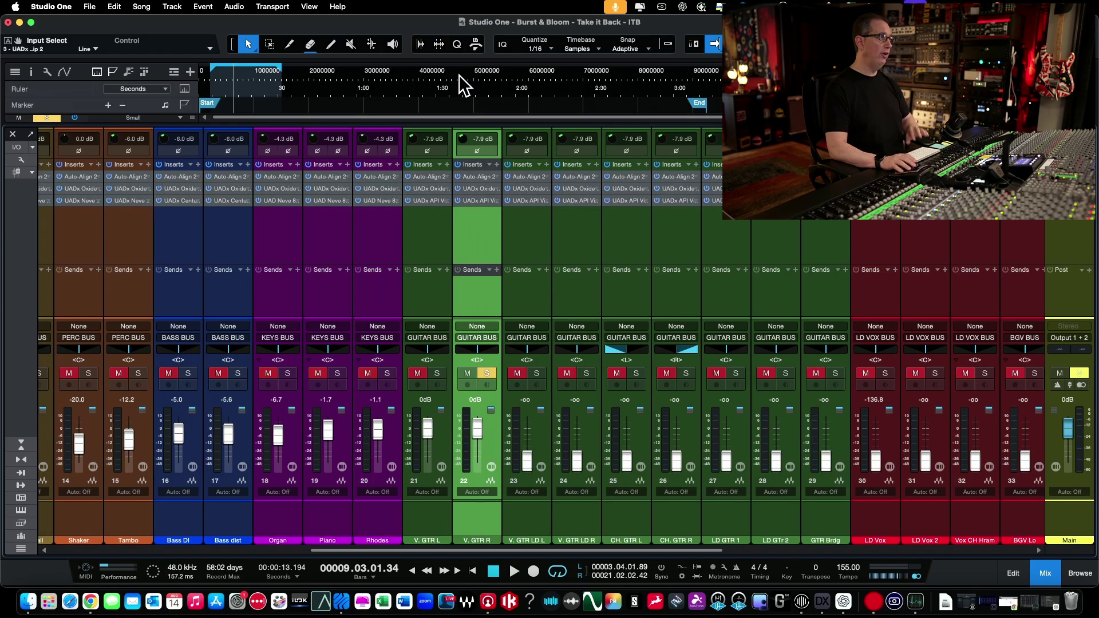
Drive V. GTR R's Oxide Tape Recorder during playback, setting its input to 14.8 dB and its output to -15.4 dB.
{"action": "left_click", "coordinate": [478, 189]}
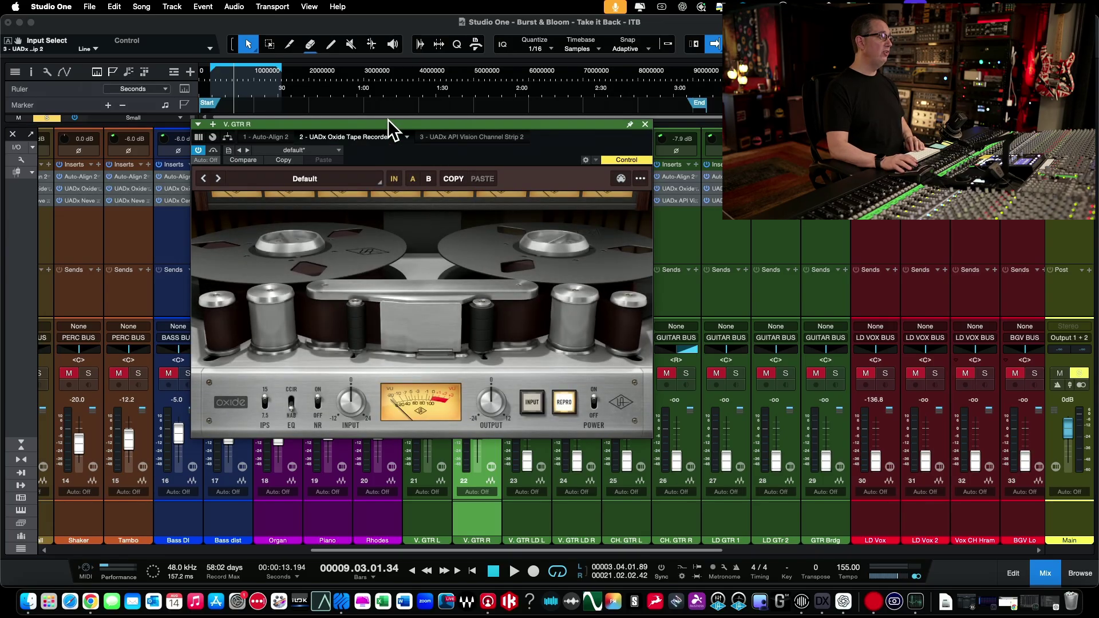
{"action": "left_click_drag", "start_coordinate": [387, 119], "coordinate": [330, 109]}
{"action": "key", "text": "space"}
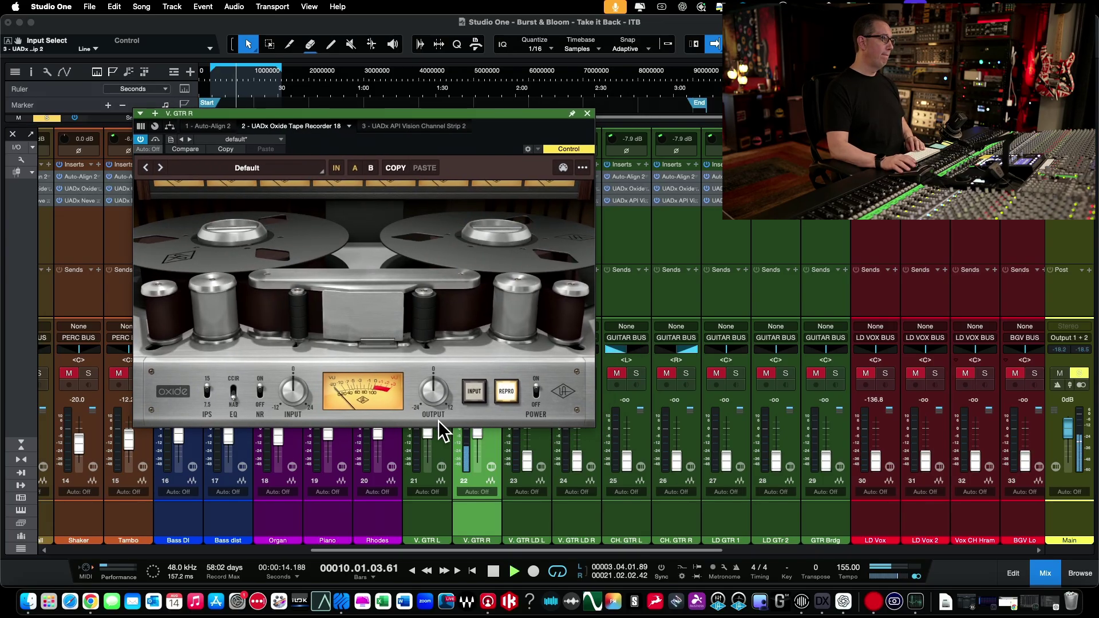
{"action": "left_click_drag", "start_coordinate": [441, 396], "coordinate": [425, 410]}
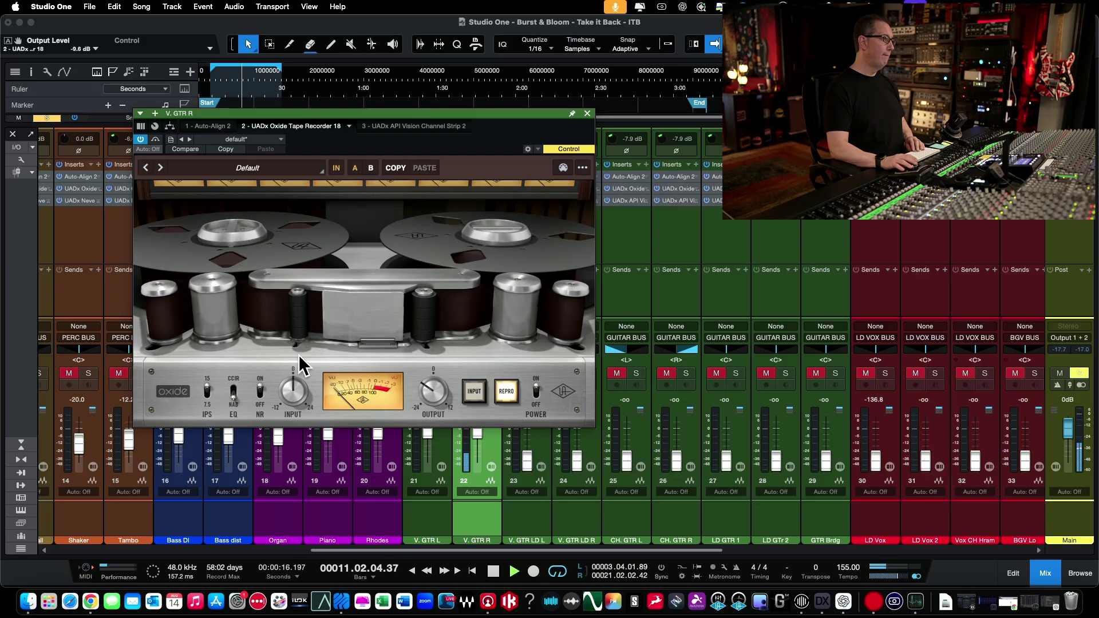
{"action": "left_click_drag", "start_coordinate": [297, 403], "coordinate": [289, 359]}
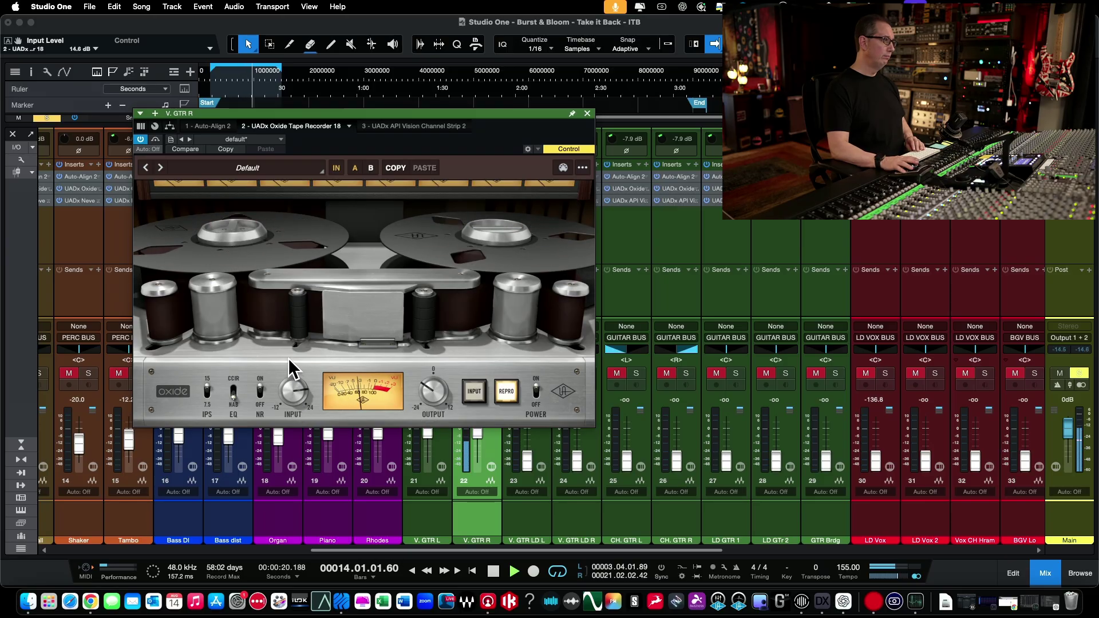
{"action": "left_click_drag", "start_coordinate": [432, 393], "coordinate": [424, 397]}
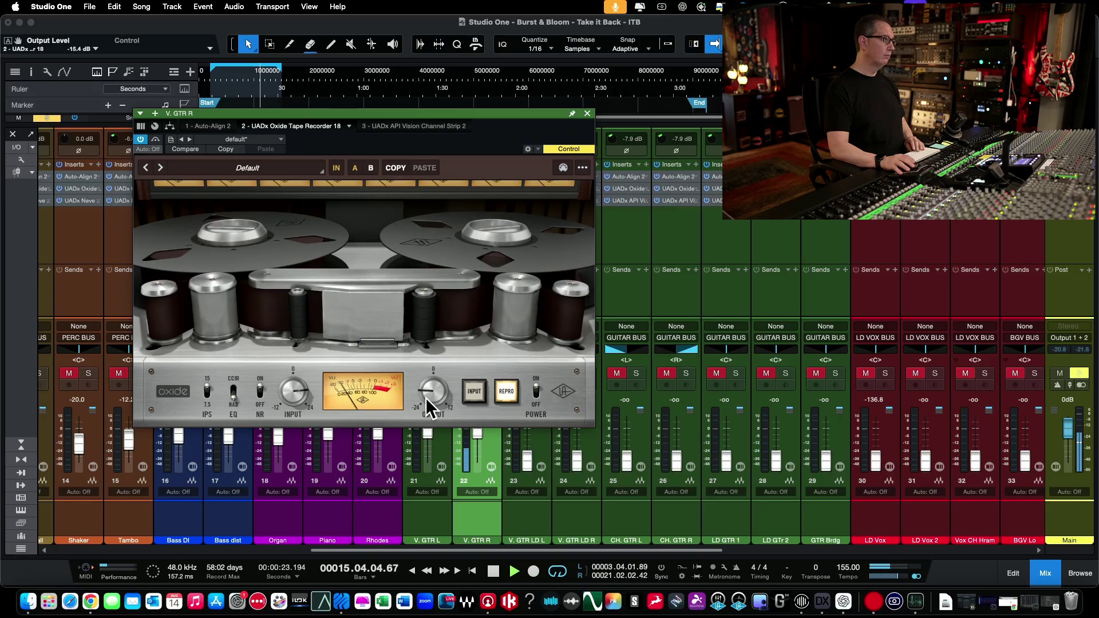
Set the compressor ratio in V. GTR R's API Vision Channel Strip to 2.8 during playback, and stop playback.
{"action": "left_click", "coordinate": [389, 126]}
{"action": "left_click_drag", "start_coordinate": [401, 111], "coordinate": [406, 16]}
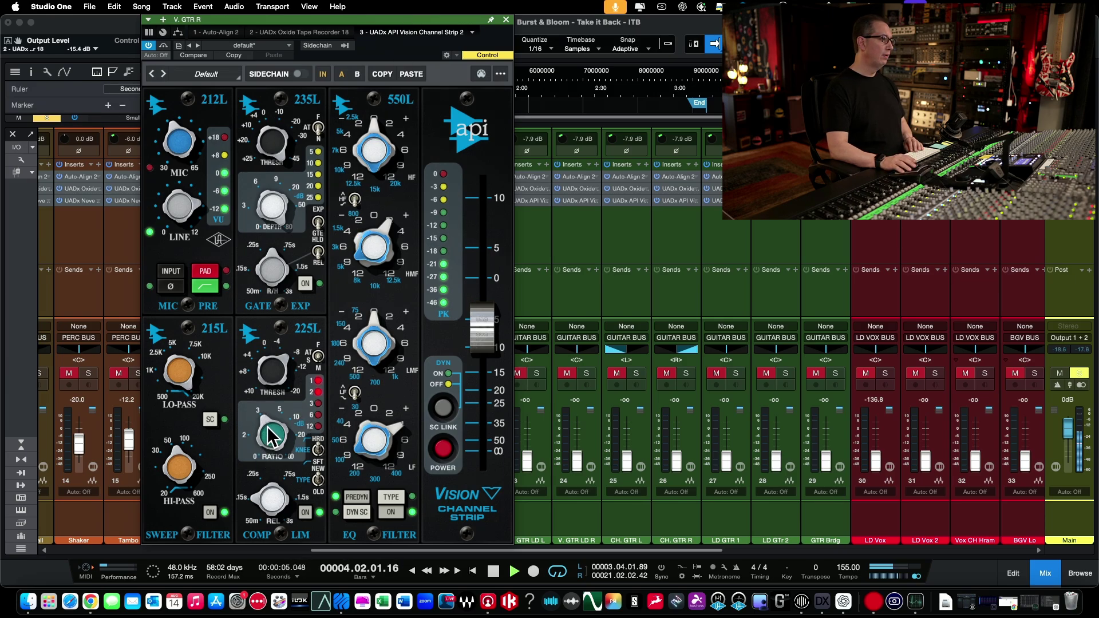
{"action": "mouse_move", "coordinate": [267, 434]}
{"action": "left_mouse_down"}
{"action": "mouse_move", "coordinate": [261, 453]}
{"action": "mouse_move", "coordinate": [270, 433]}
{"action": "mouse_move", "coordinate": [275, 446]}
{"action": "left_mouse_up"}
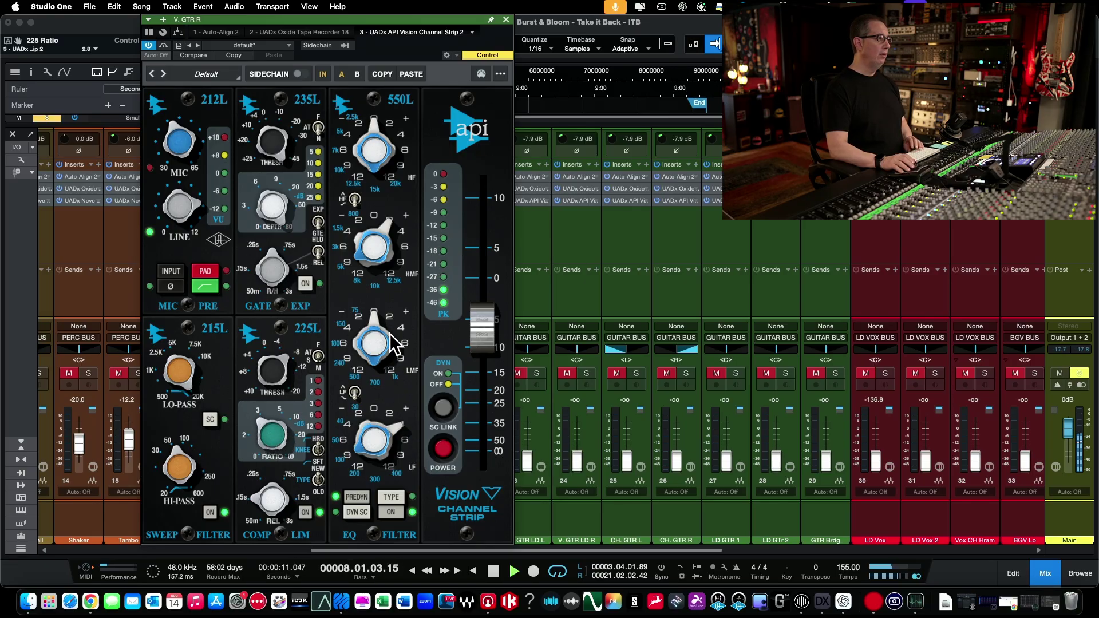
{"action": "key", "text": "space"}
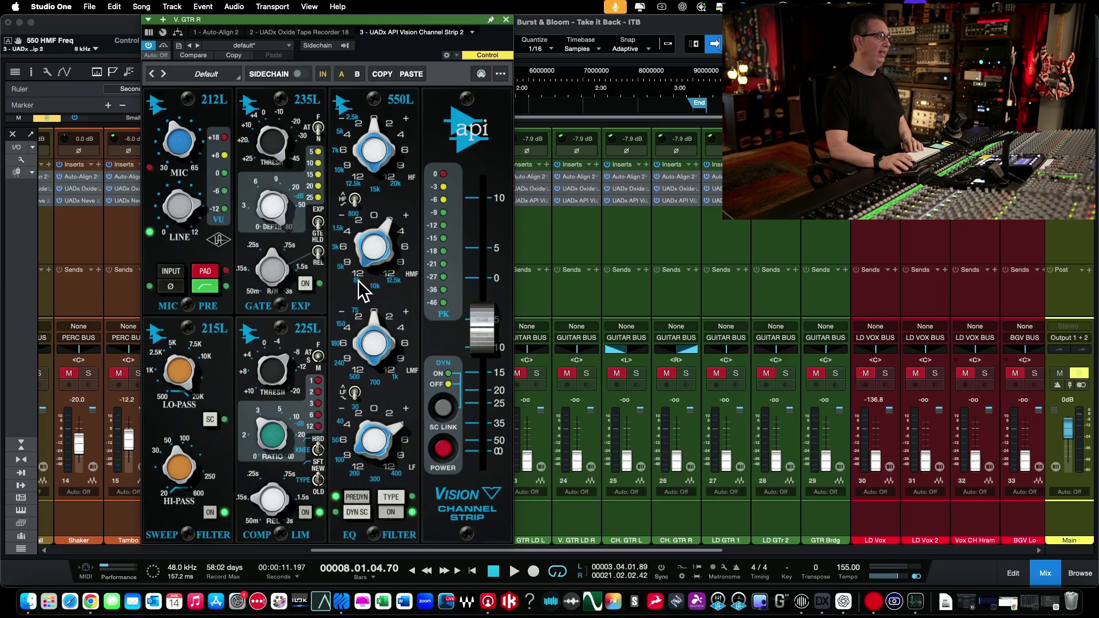
Set the channel strip's HMF band to 3 kHz and raise its gain to about 6 dB during playback.
{"action": "key", "text": "space"}
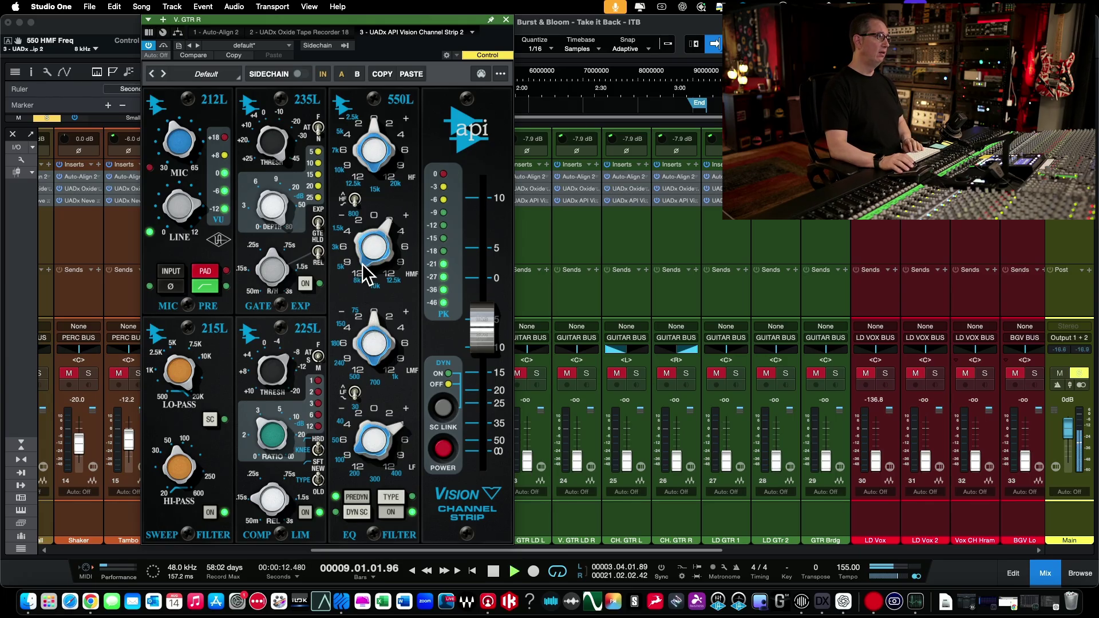
{"action": "mouse_move", "coordinate": [366, 274]}
{"action": "left_mouse_down"}
{"action": "mouse_move", "coordinate": [395, 194]}
{"action": "mouse_move", "coordinate": [363, 284]}
{"action": "mouse_move", "coordinate": [344, 246]}
{"action": "mouse_move", "coordinate": [353, 295]}
{"action": "mouse_move", "coordinate": [361, 289]}
{"action": "left_mouse_up"}
{"action": "left_click", "coordinate": [338, 246]}
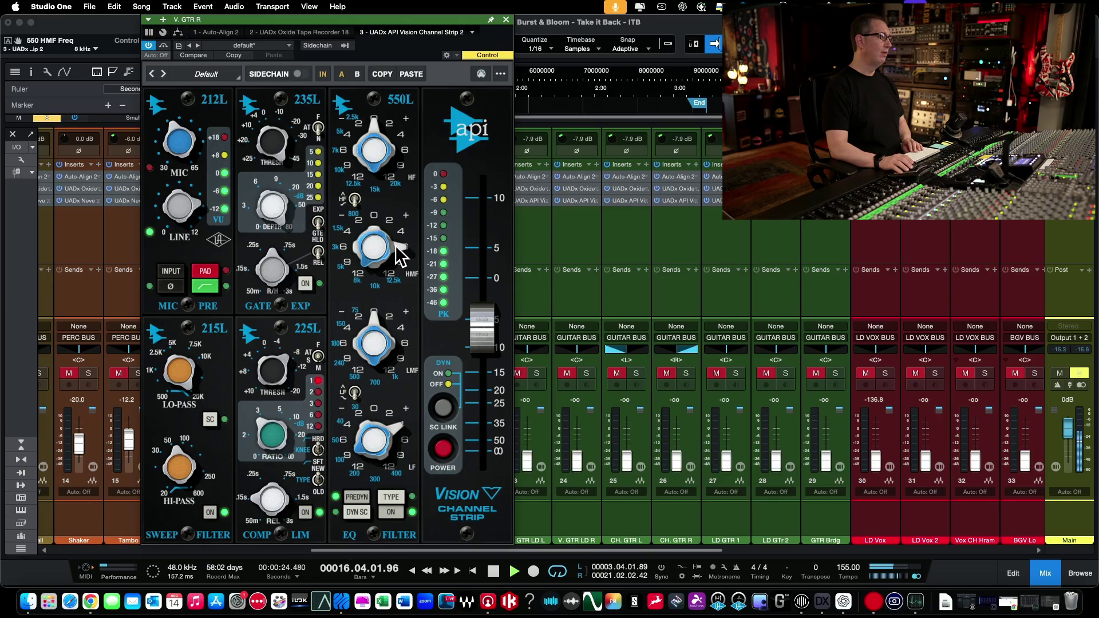
{"action": "left_click_drag", "start_coordinate": [346, 238], "coordinate": [411, 255]}
{"action": "key", "text": "space"}
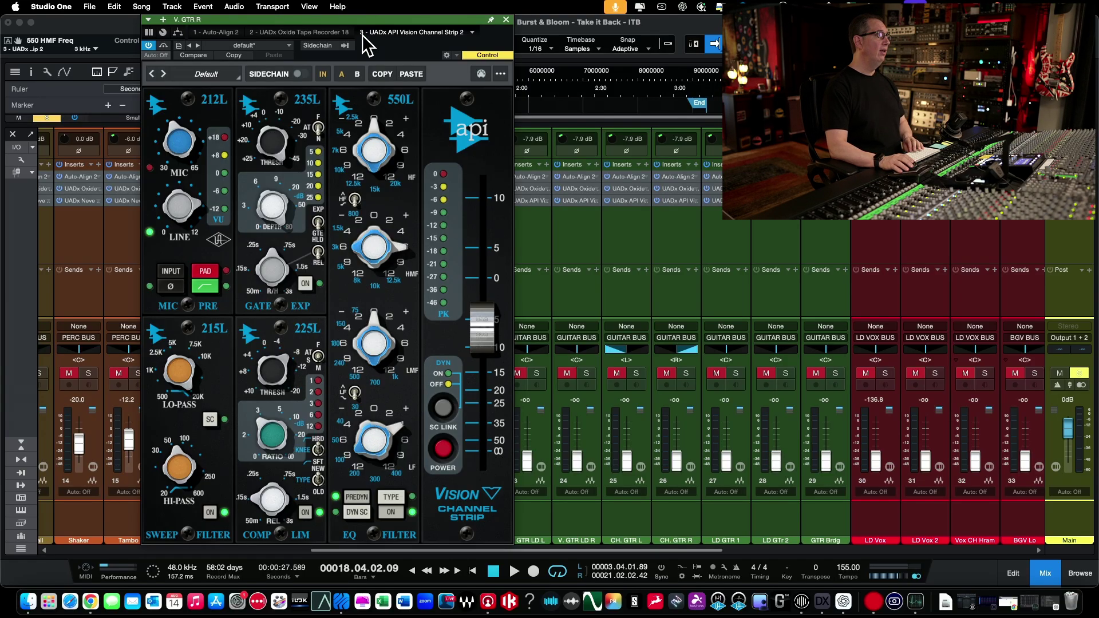
Pan V. GTR L hard left and V. GTR R hard right, and solo V. GTR L alongside V. GTR R.
{"action": "left_click_drag", "start_coordinate": [361, 21], "coordinate": [224, 21]}
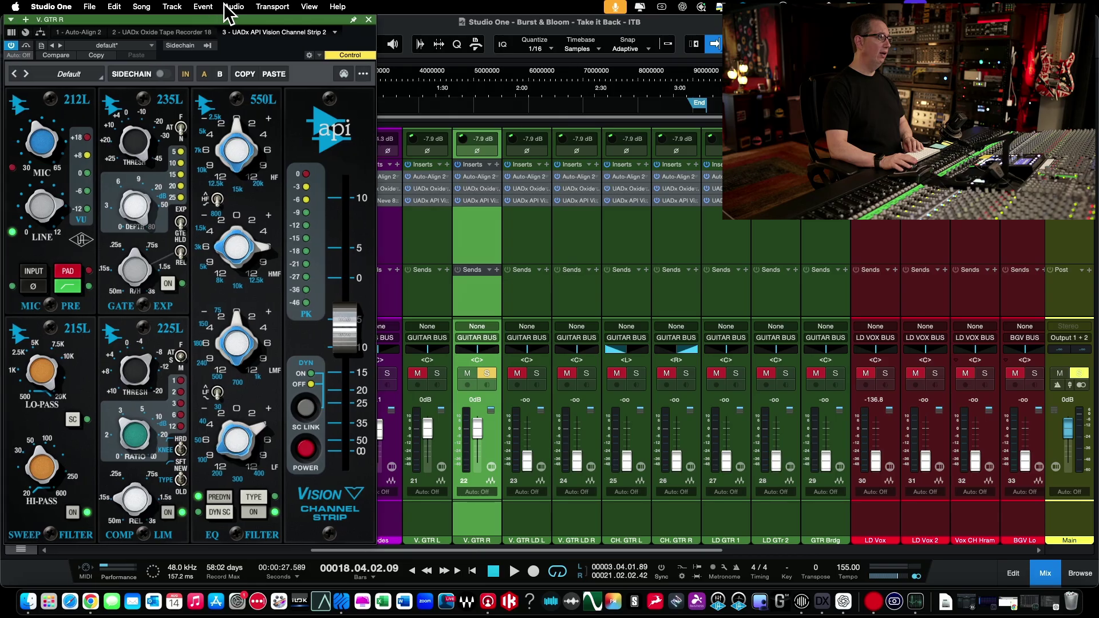
{"action": "left_click_drag", "start_coordinate": [429, 347], "coordinate": [392, 362]}
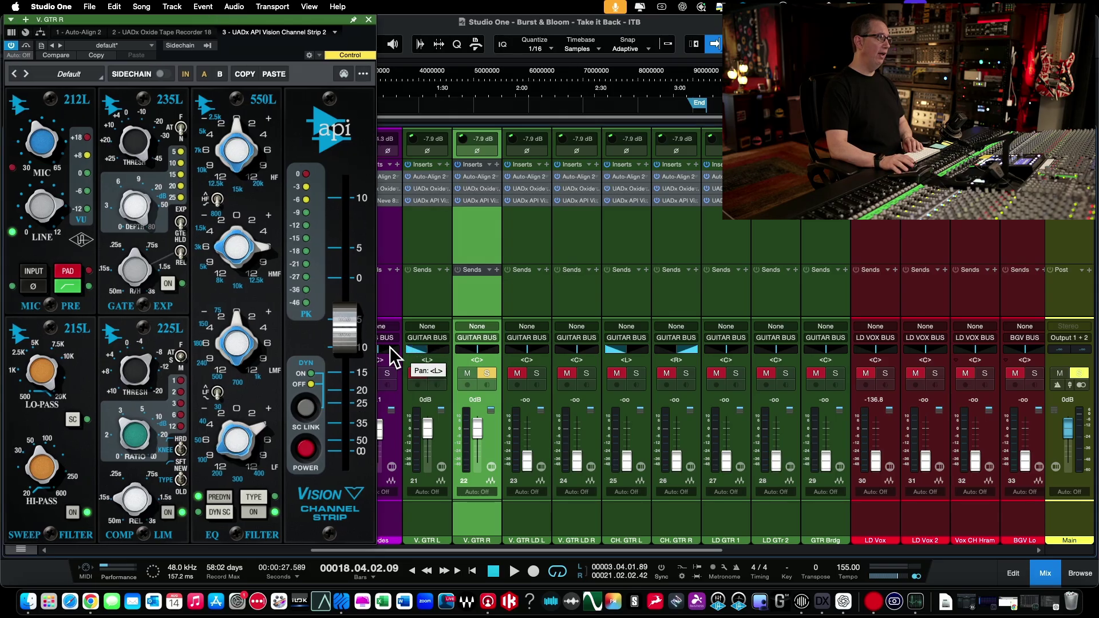
{"action": "left_click_drag", "start_coordinate": [479, 349], "coordinate": [530, 355]}
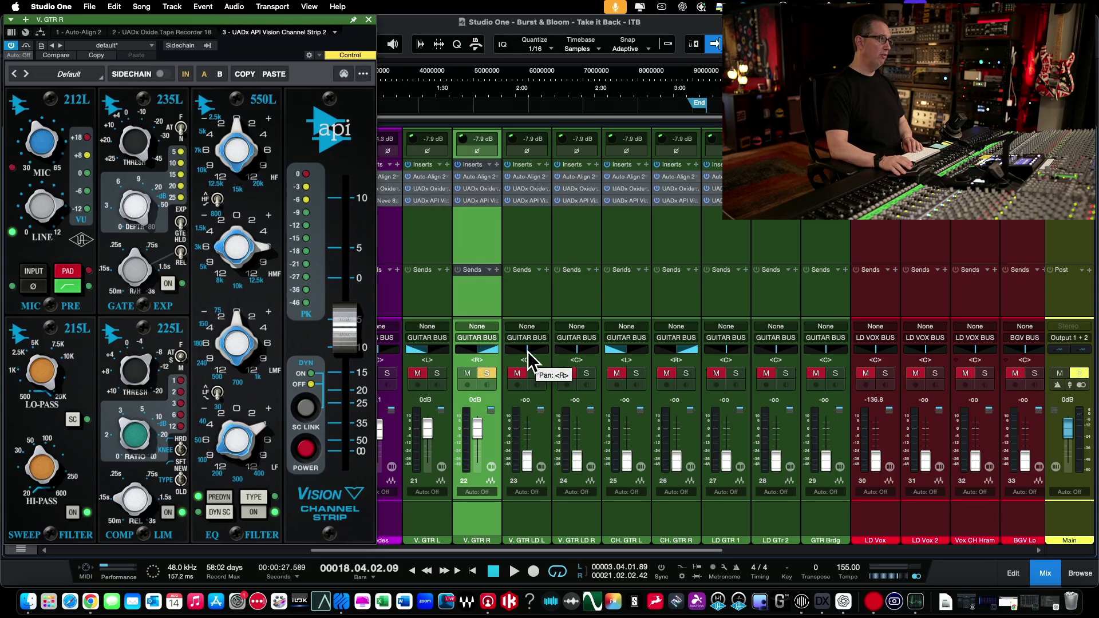
{"action": "left_click", "coordinate": [437, 374]}
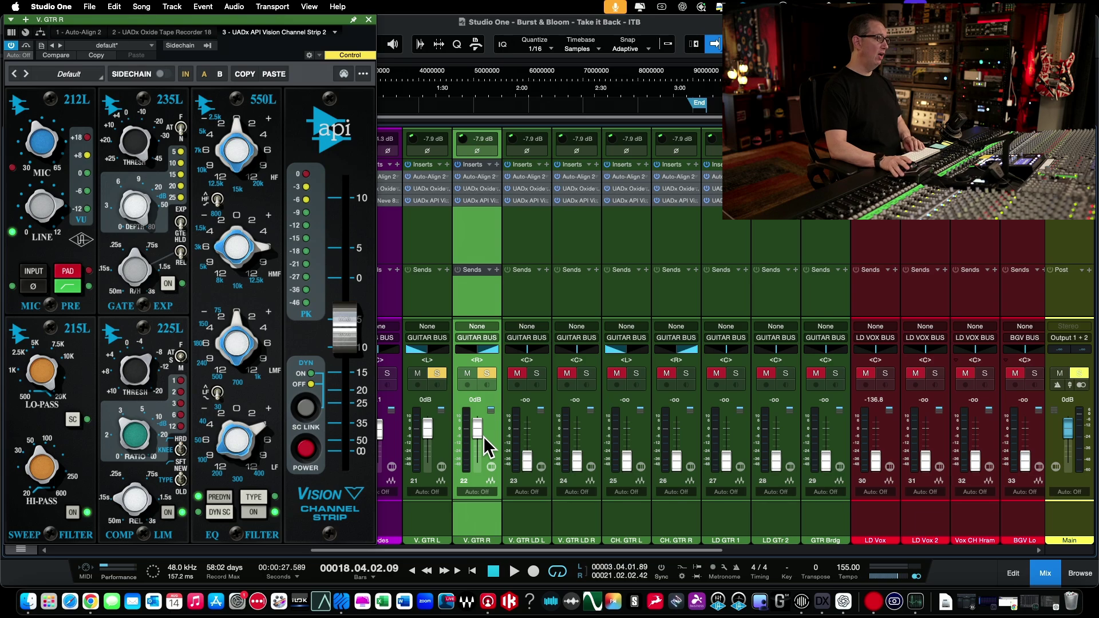
Play both panned guitars, set V. GTR R's compressor threshold to -4.0 dB, and close its channel strip.
{"action": "key", "text": "space"}
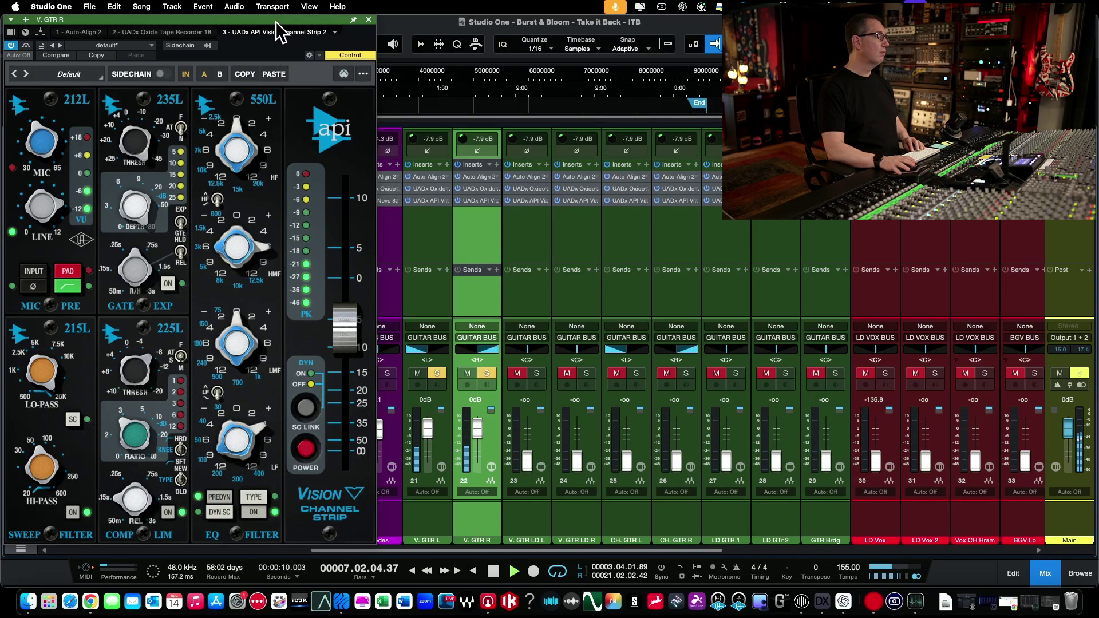
{"action": "left_click_drag", "start_coordinate": [276, 22], "coordinate": [296, 19]}
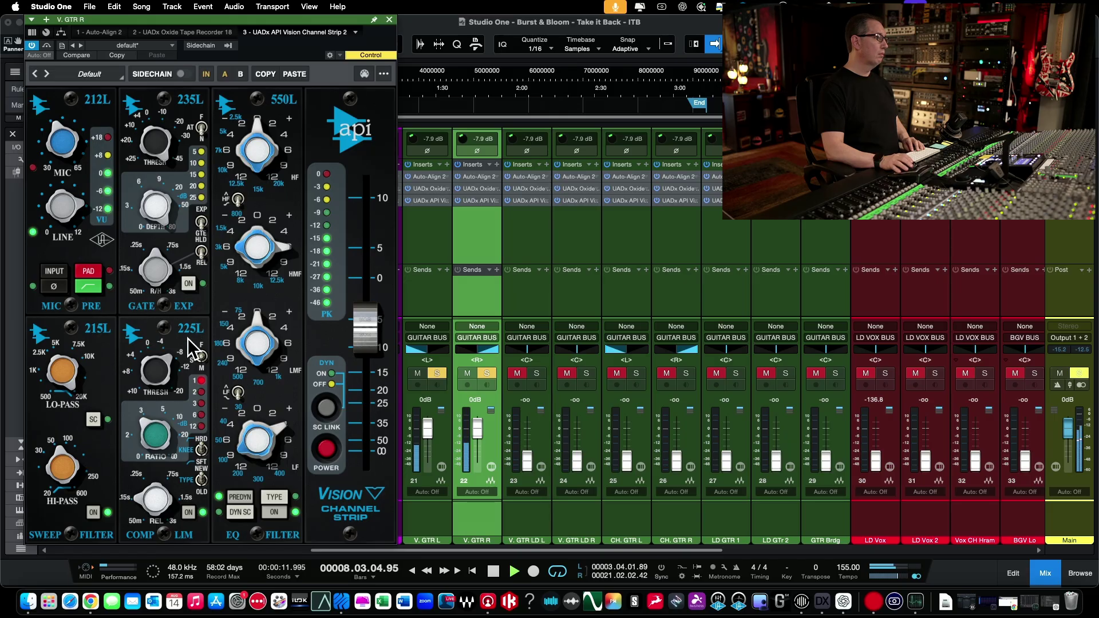
{"action": "key", "text": "space"}
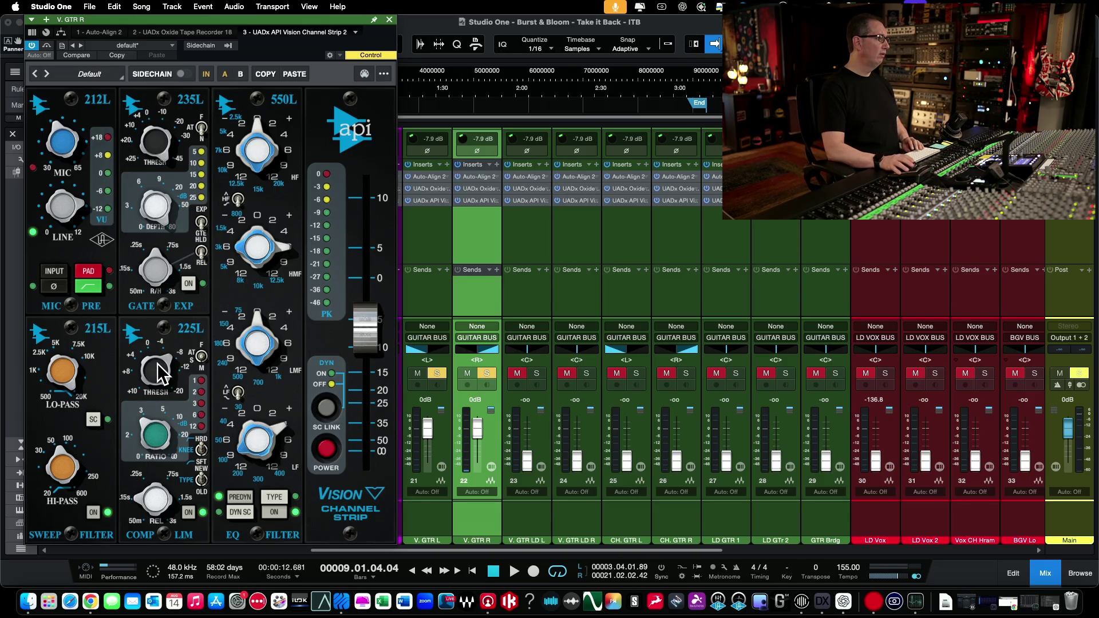
{"action": "key", "text": "space"}
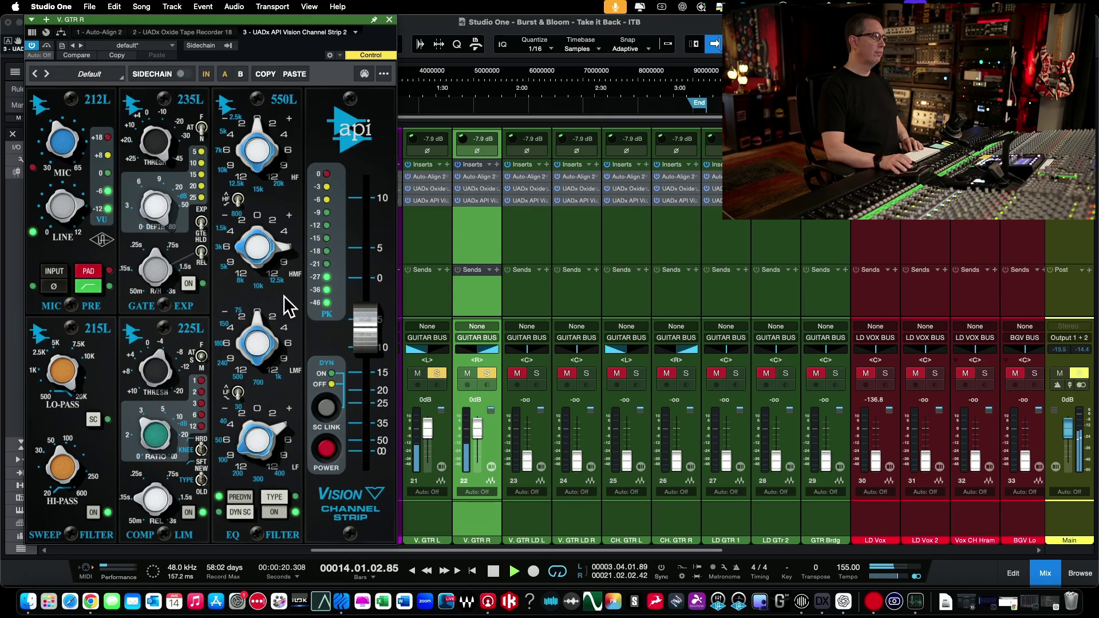
{"action": "left_click", "coordinate": [389, 20]}
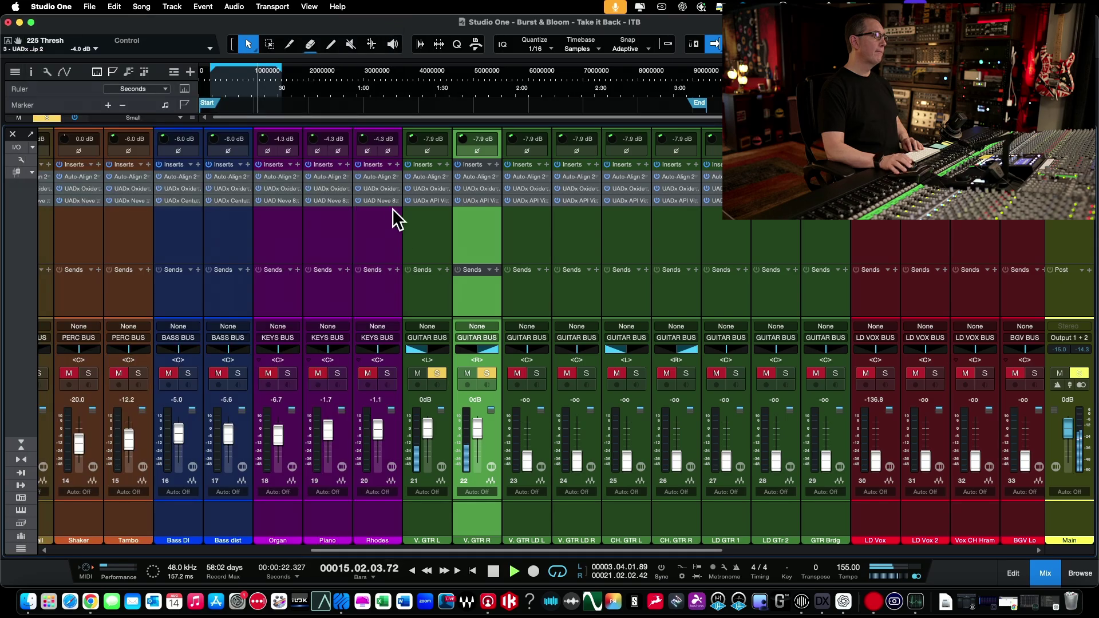
Select V. GTR L and V. GTR R together, clear their solos, and lower both faders to -2.2 dB in the mix.
{"action": "left_click", "coordinate": [422, 245]}
{"action": "left_click", "coordinate": [461, 197], "text": "shift"}
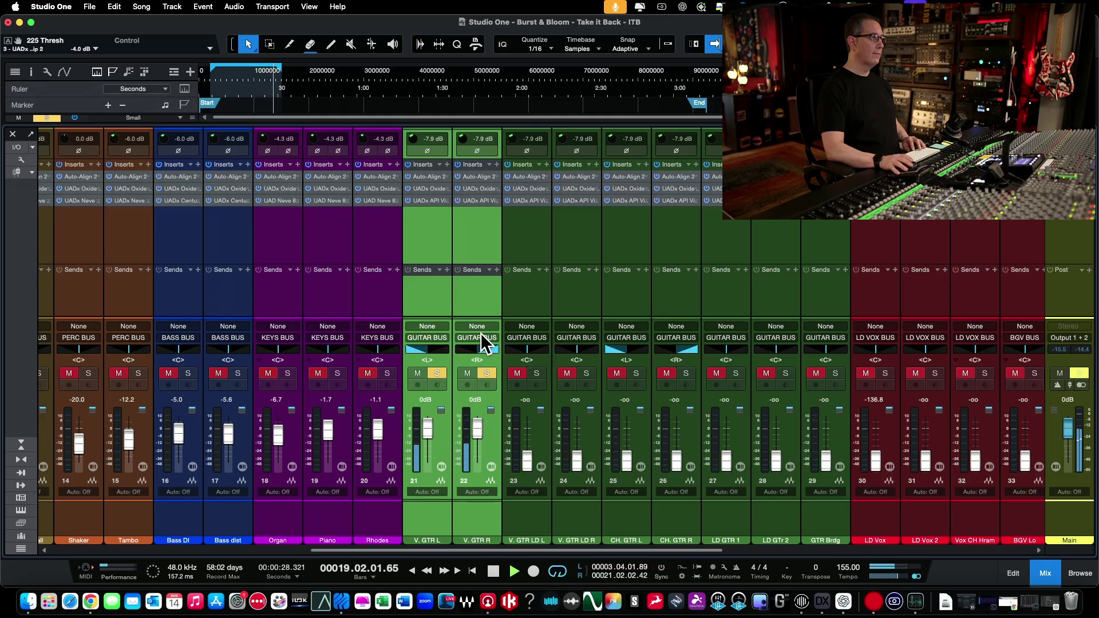
{"action": "left_click", "coordinate": [489, 374]}
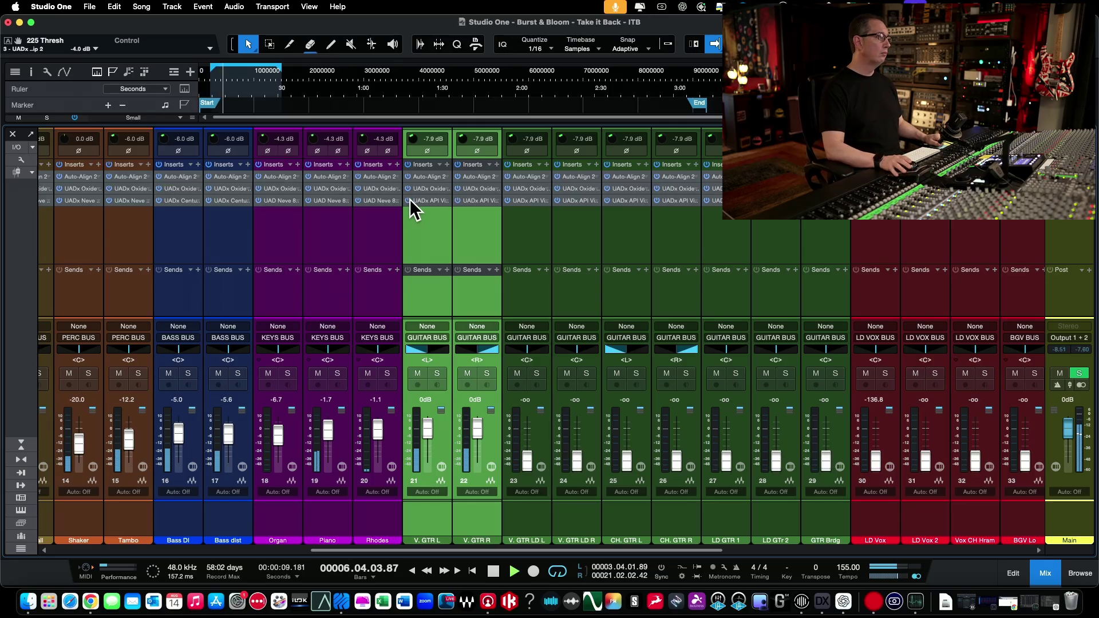
{"action": "left_click_drag", "start_coordinate": [478, 429], "coordinate": [476, 434]}
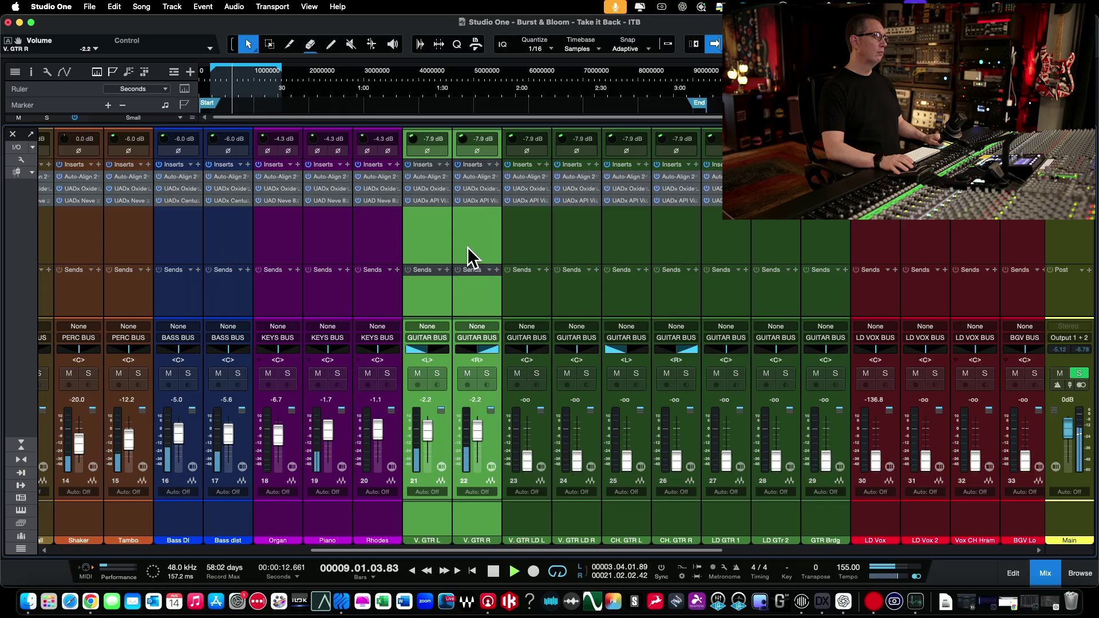
{"action": "left_click", "coordinate": [458, 201]}
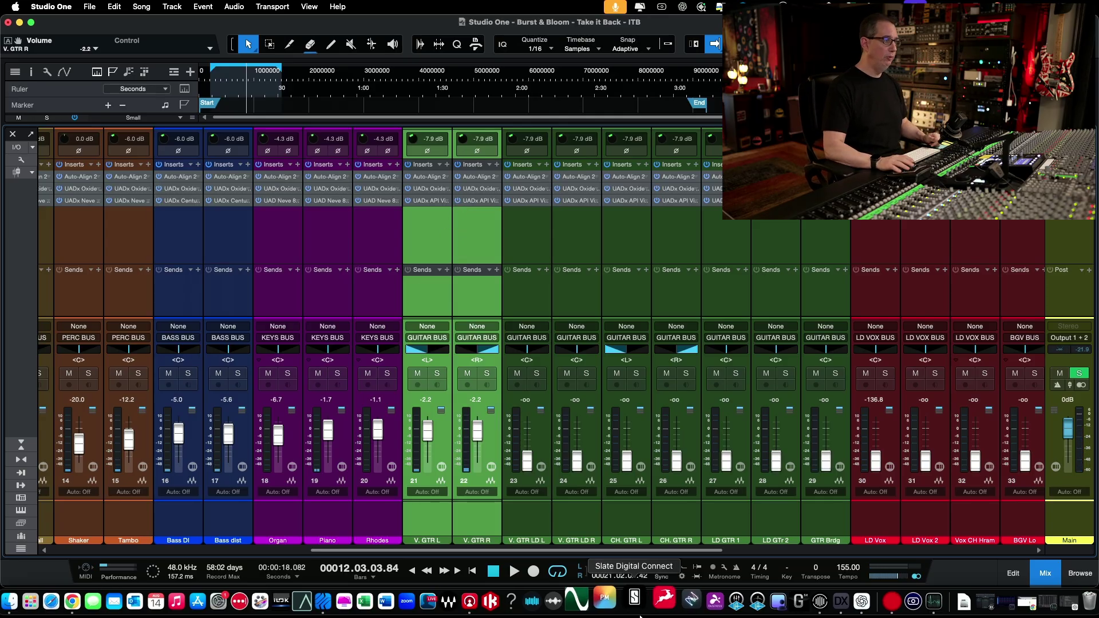
Select V. GTR LD L and set the loop range over its first verse part, from bar 12 to bar 20.
{"action": "left_click", "coordinate": [517, 523]}
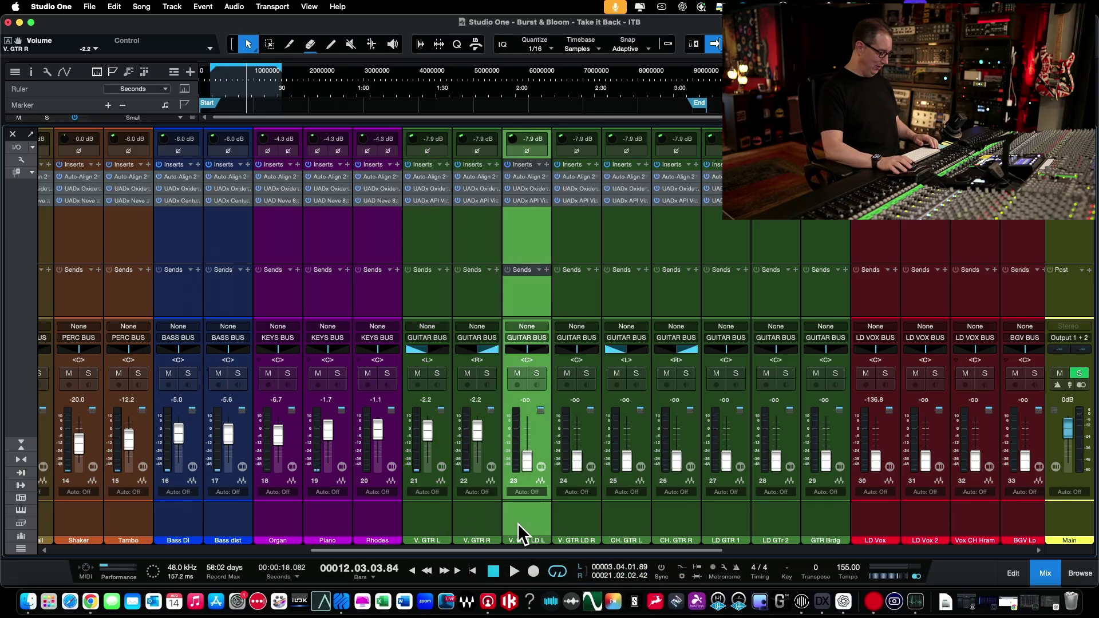
{"action": "key", "text": "F3"}
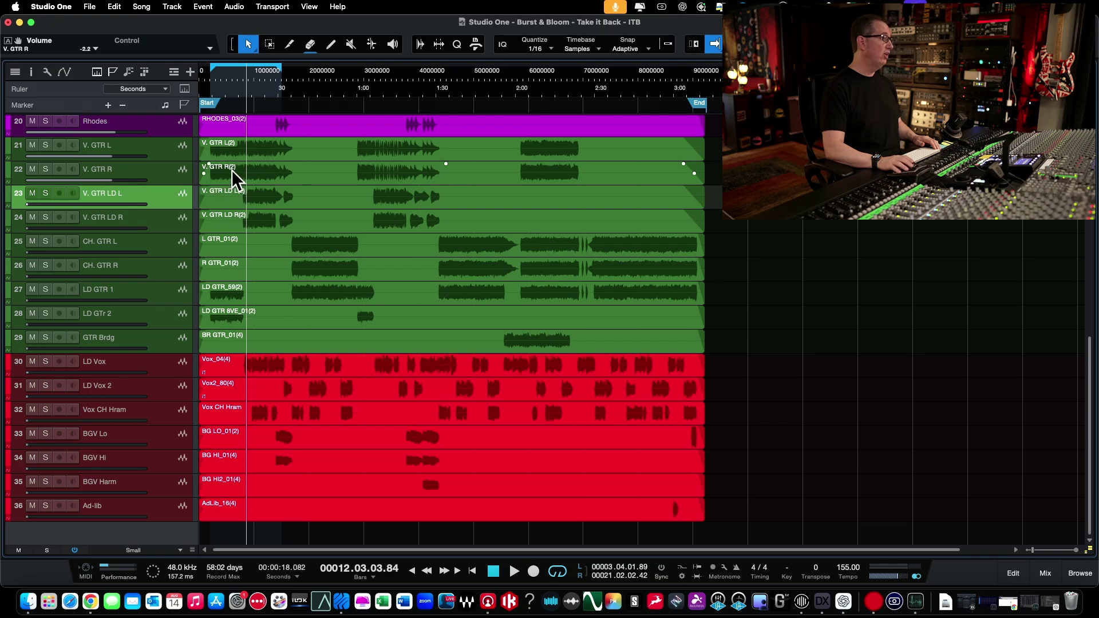
{"action": "left_click_drag", "start_coordinate": [247, 71], "coordinate": [307, 77]}
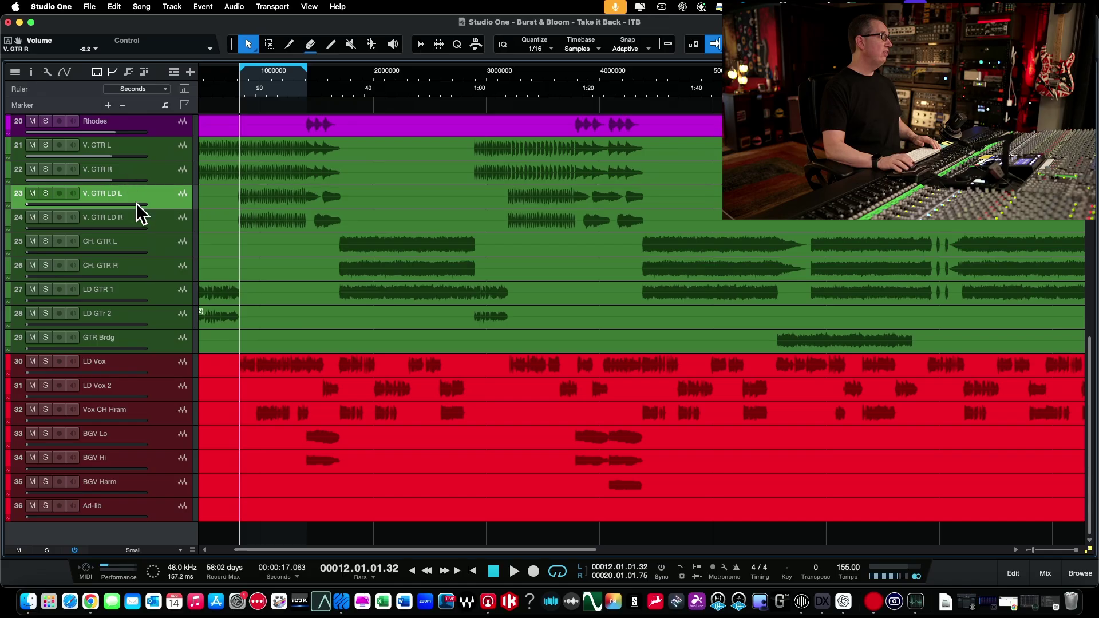
{"action": "key", "text": "F3"}
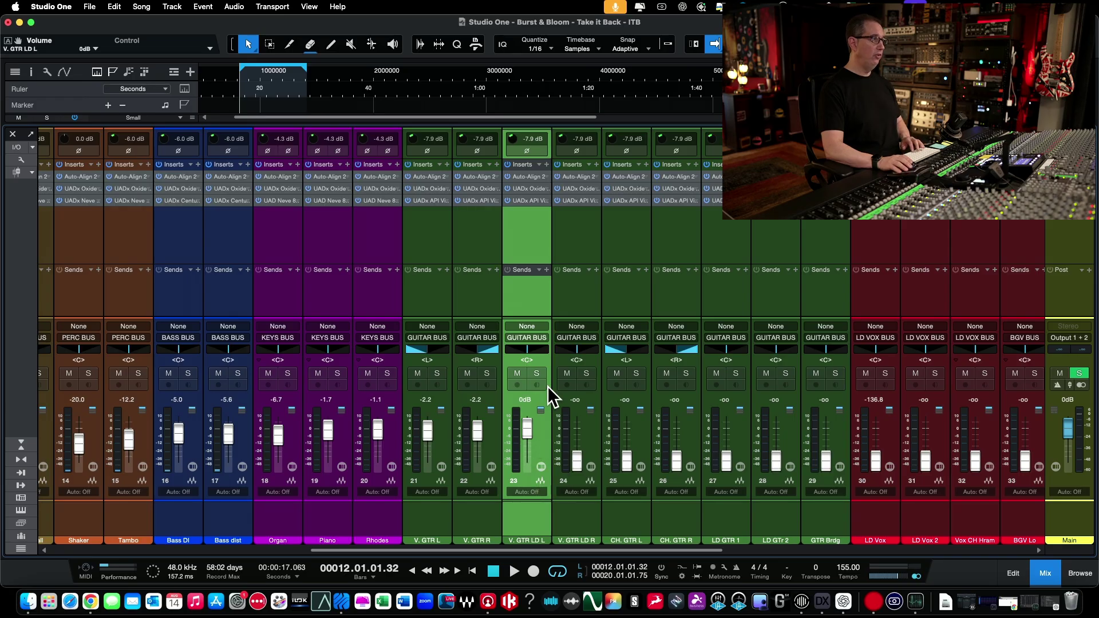
Solo V. GTR LD L and V. GTR LD R during playback with their faders at 0 dB.
{"action": "key", "text": "space"}
{"action": "left_click", "coordinate": [537, 372]}
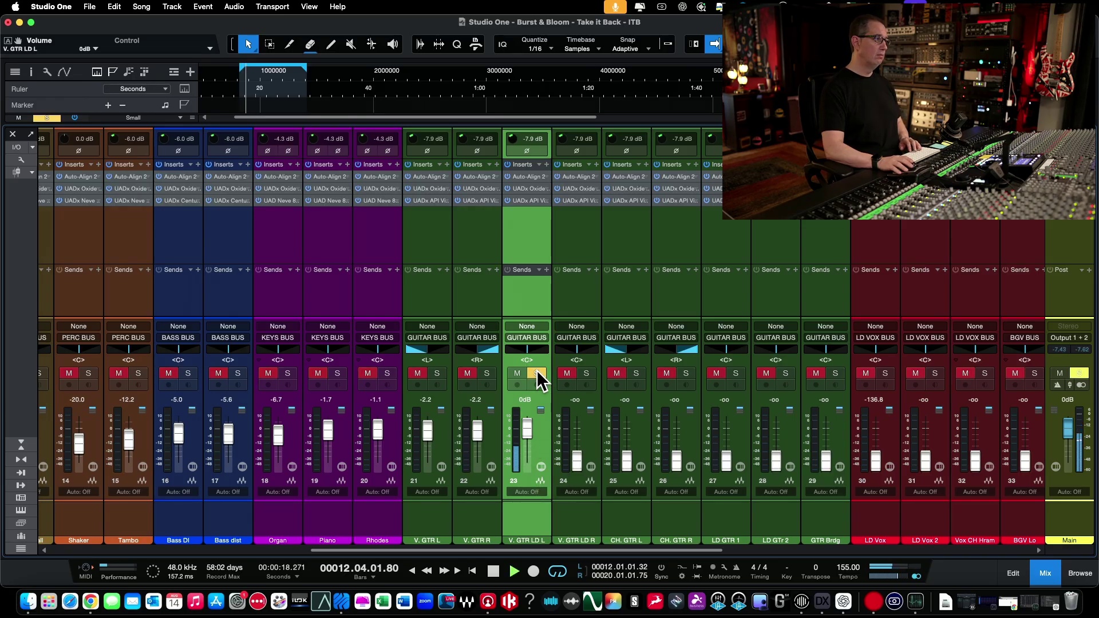
{"action": "left_click", "coordinate": [576, 460], "text": "alt"}
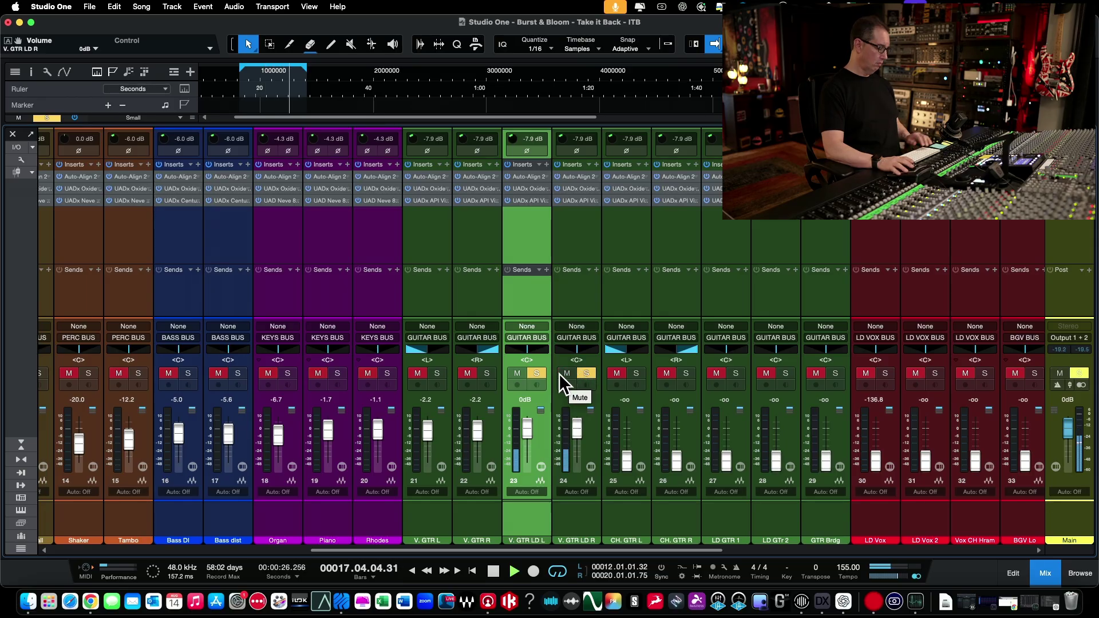
Replay the soloed lead guitars from the start of their first verse part and return to the mixer.
{"action": "key", "text": "F3"}
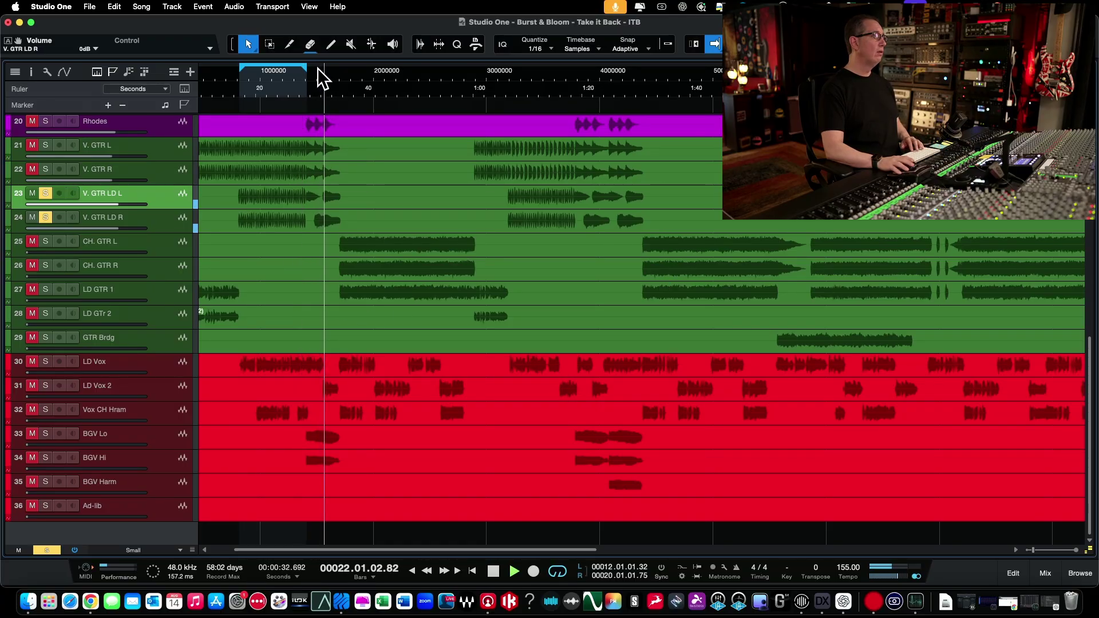
{"action": "key", "text": "space"}
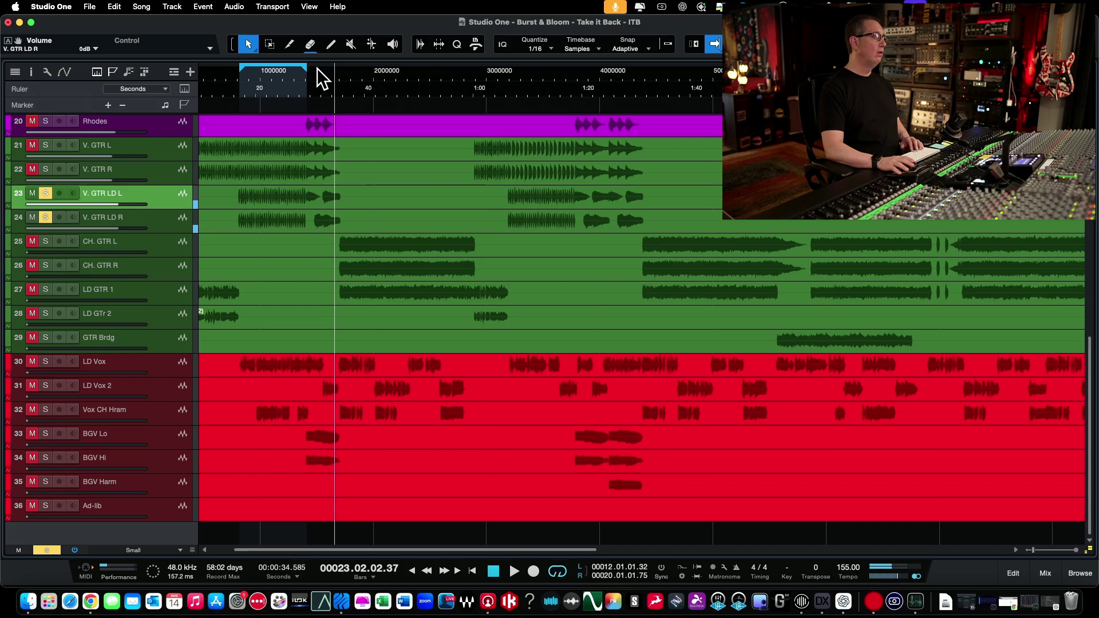
{"action": "left_click", "coordinate": [248, 71]}
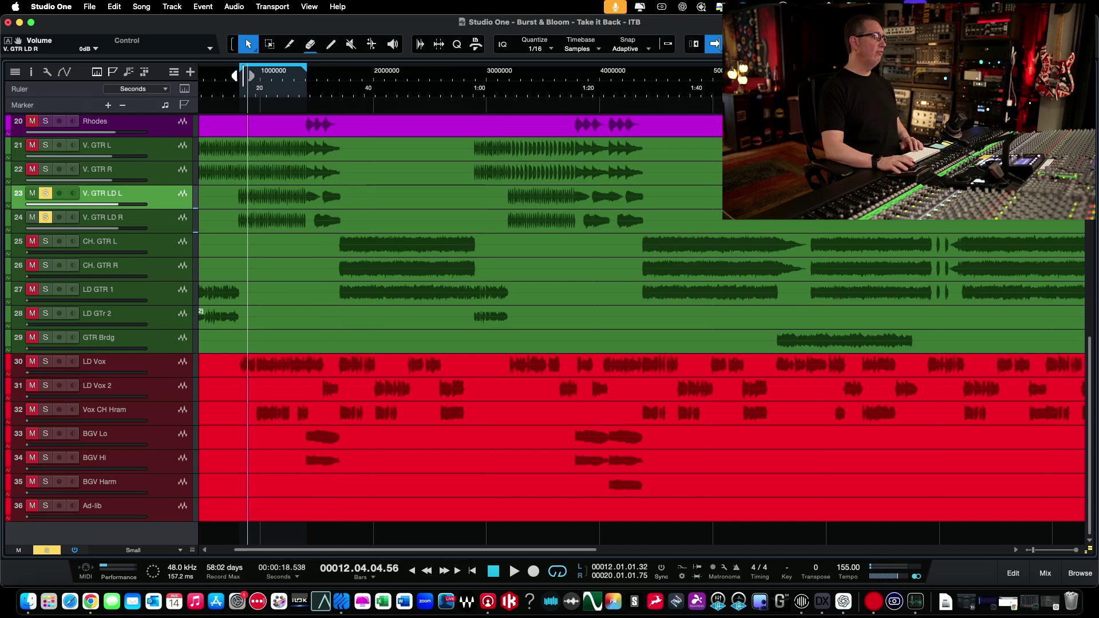
{"action": "left_click", "coordinate": [243, 71]}
{"action": "key", "text": "space"}
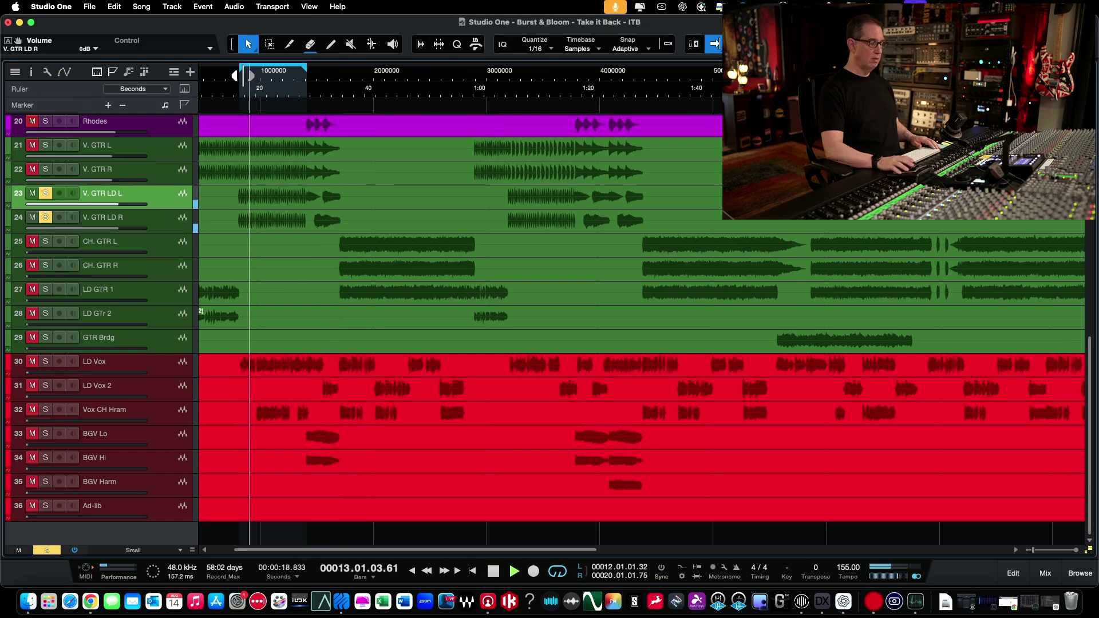
{"action": "key", "text": "F3"}
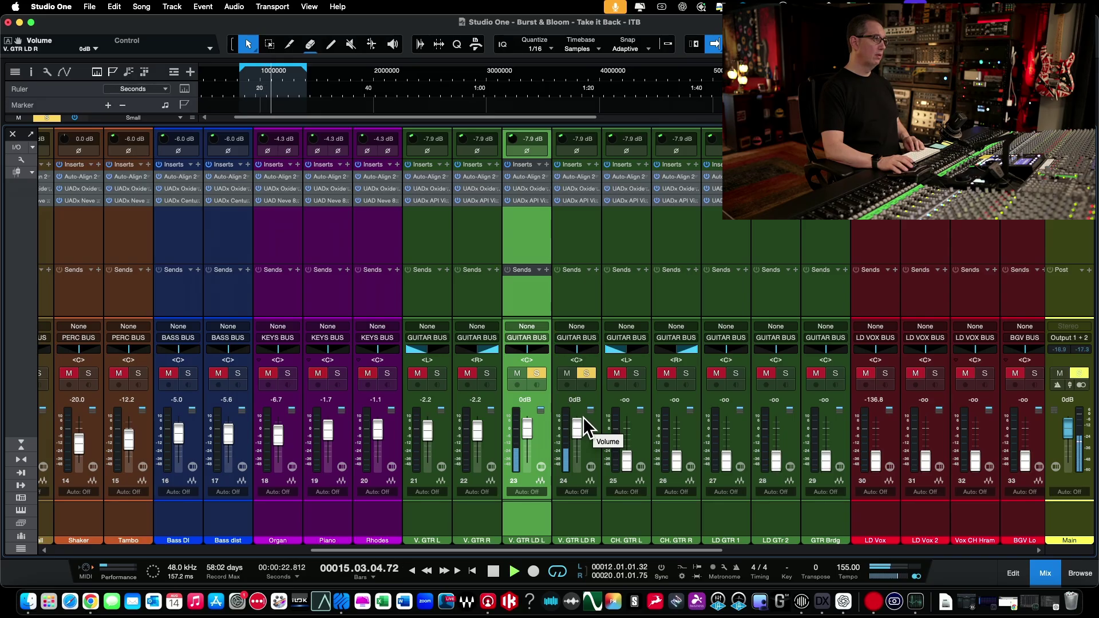
Solo V. GTR R and V. GTR L alongside the lead guitars to hear them together, clear those two solos and stop playback.
{"action": "left_click", "coordinate": [487, 372]}
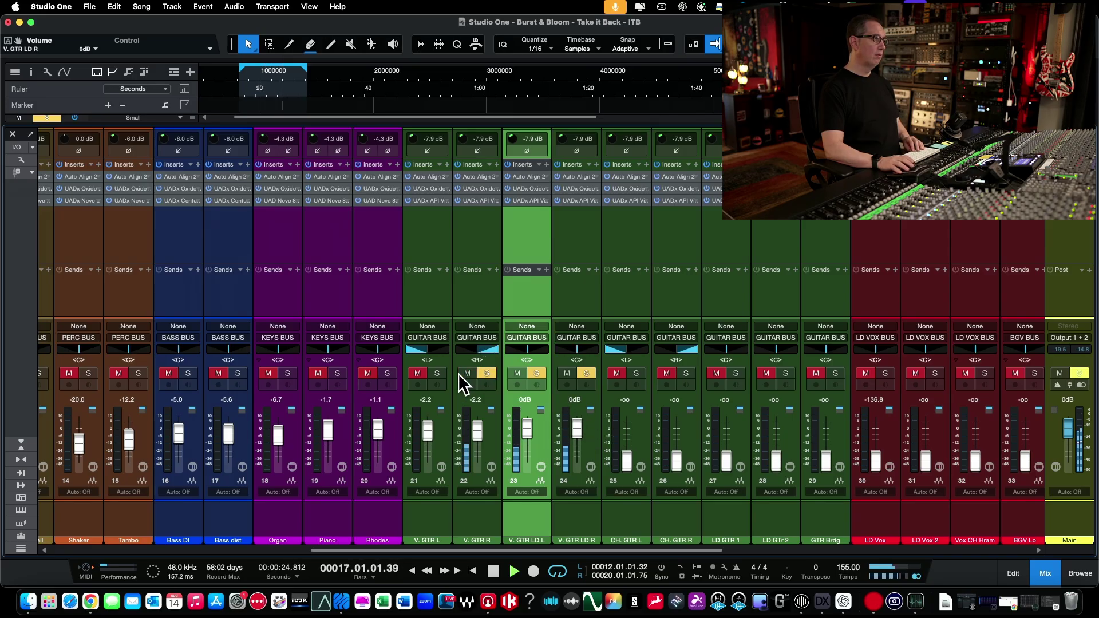
{"action": "left_click", "coordinate": [438, 374]}
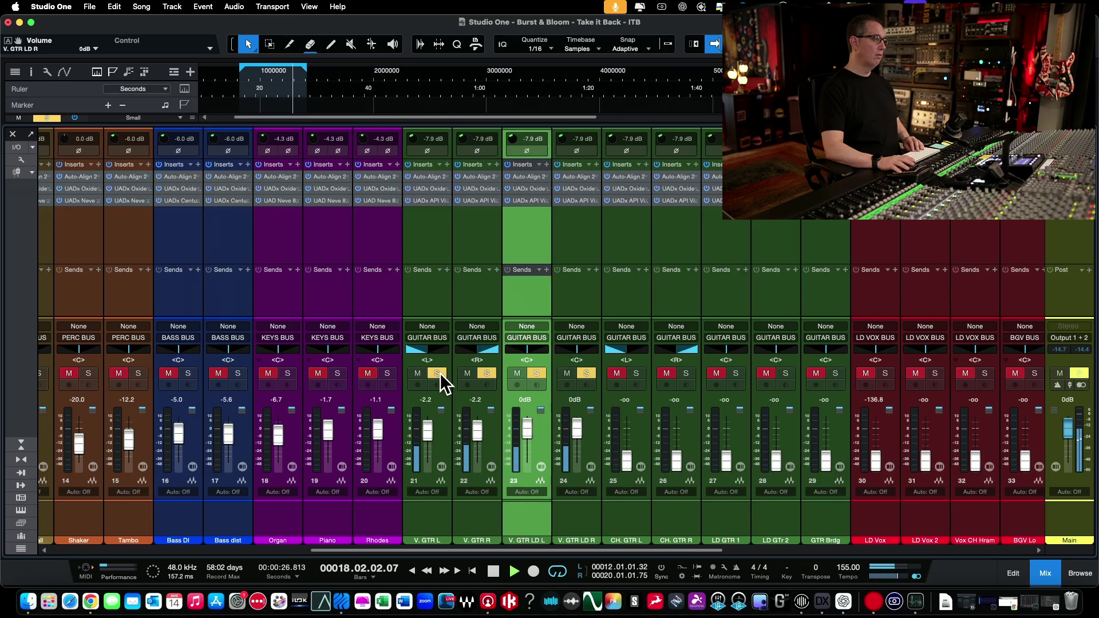
{"action": "left_click", "coordinate": [487, 373]}
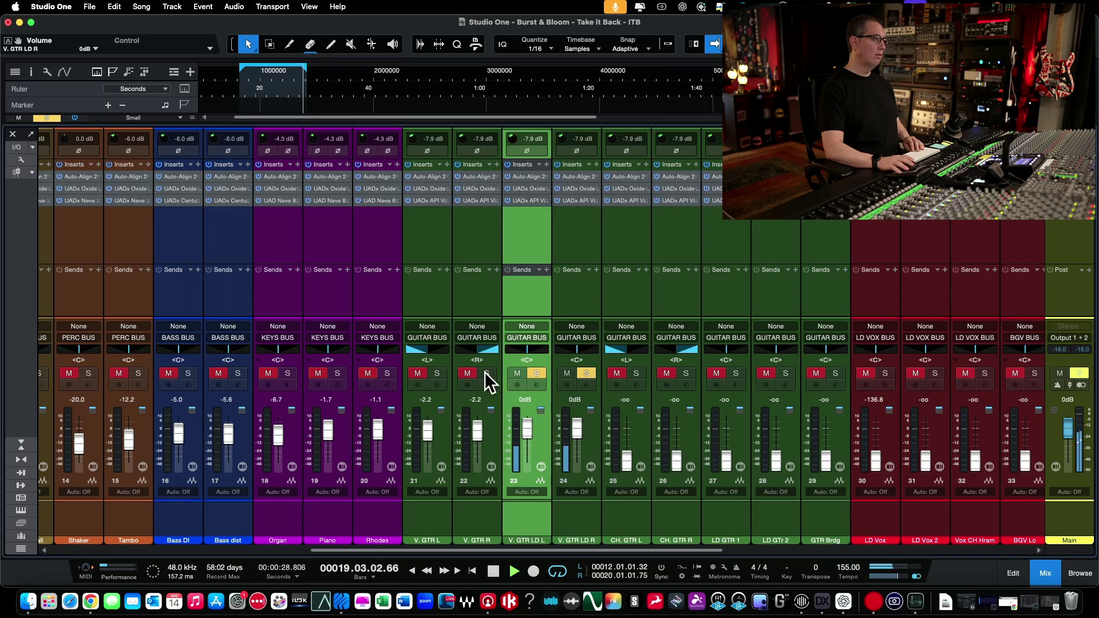
{"action": "key", "text": "space"}
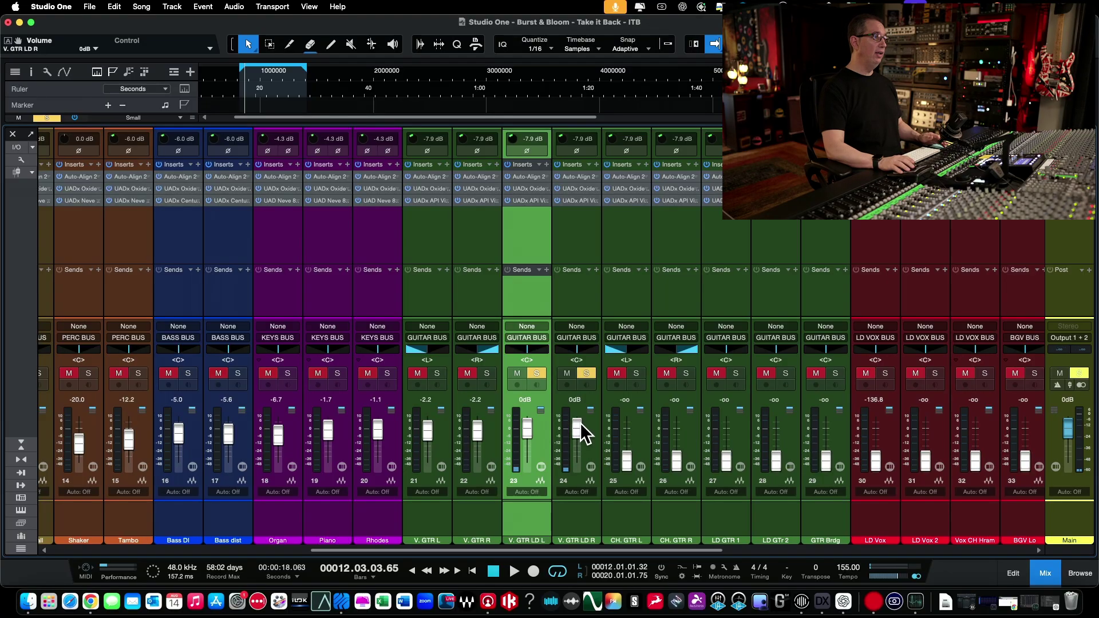
Pull the V. GTR LD R fader fully down, raise the Oxide tape input on V. GTR LD L and lower its output to compensate.
{"action": "left_click_drag", "start_coordinate": [576, 429], "coordinate": [576, 462]}
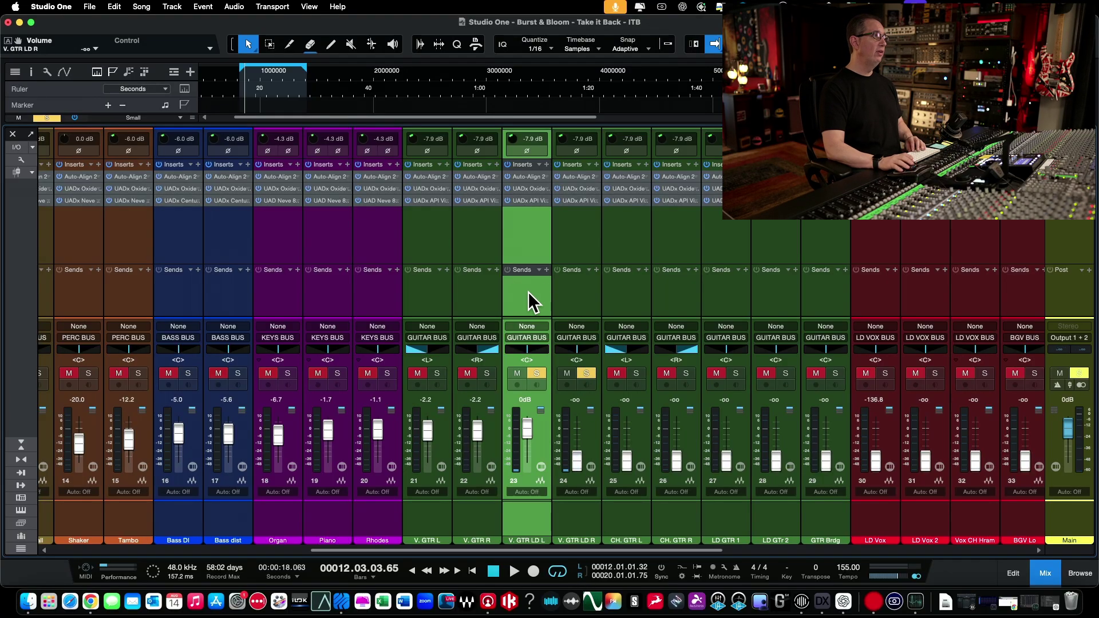
{"action": "left_click", "coordinate": [518, 186]}
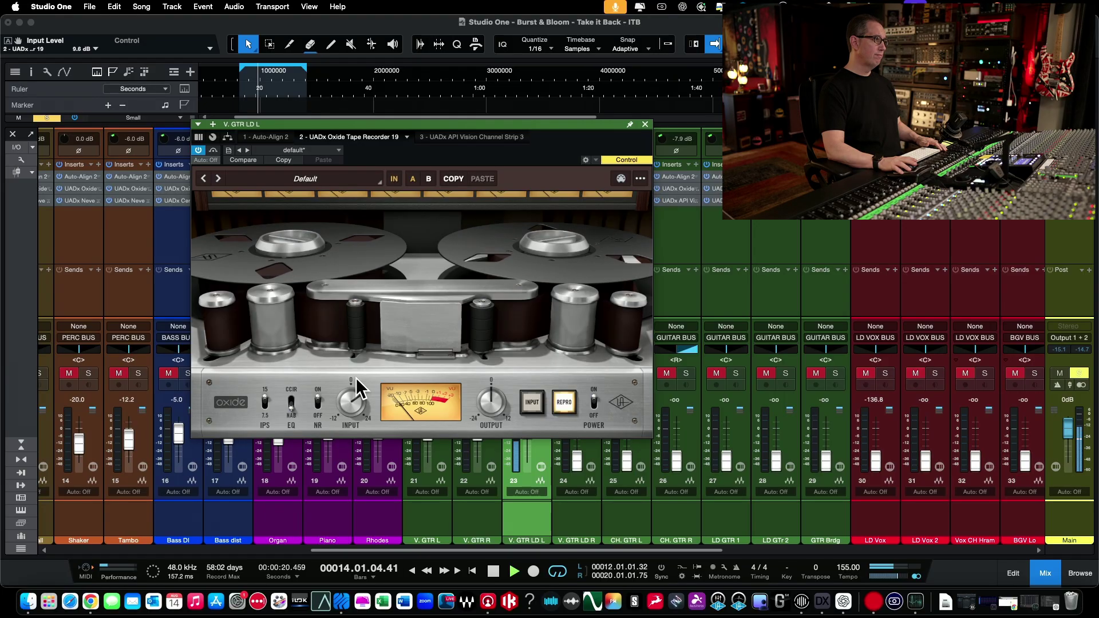
{"action": "left_click_drag", "start_coordinate": [490, 399], "coordinate": [486, 422]}
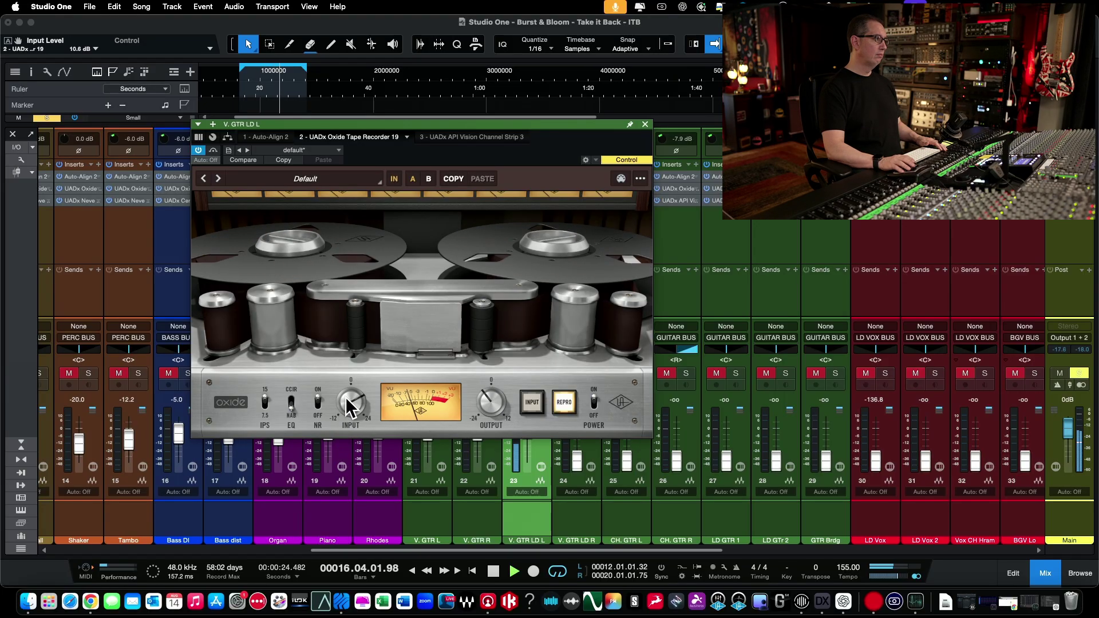
{"action": "left_click_drag", "start_coordinate": [346, 405], "coordinate": [346, 390]}
{"action": "left_click_drag", "start_coordinate": [486, 410], "coordinate": [488, 415]}
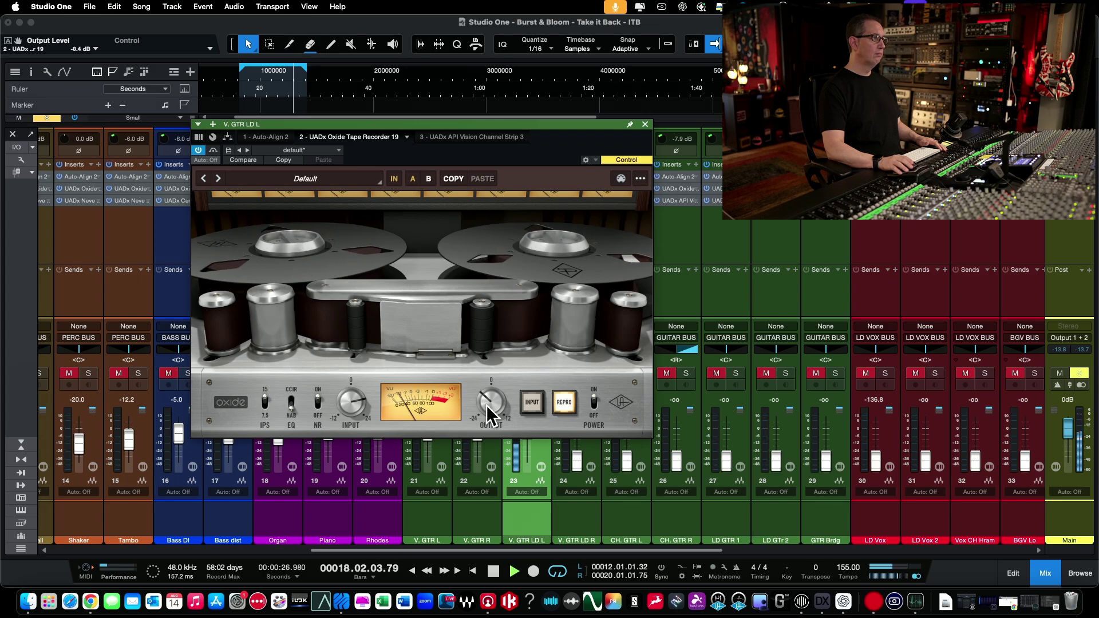
{"action": "left_click", "coordinate": [644, 124]}
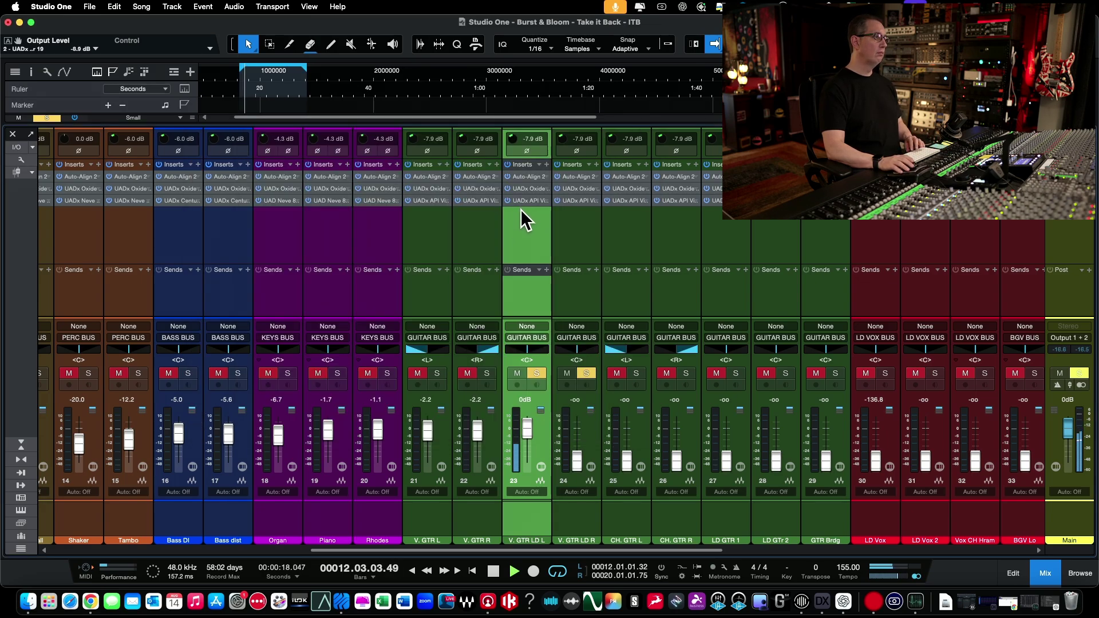
In V. GTR LD L's API Vision Channel Strip, set the line gain to about 5.3 dB and the output level to about -11.4 dB.
{"action": "key", "text": "space"}
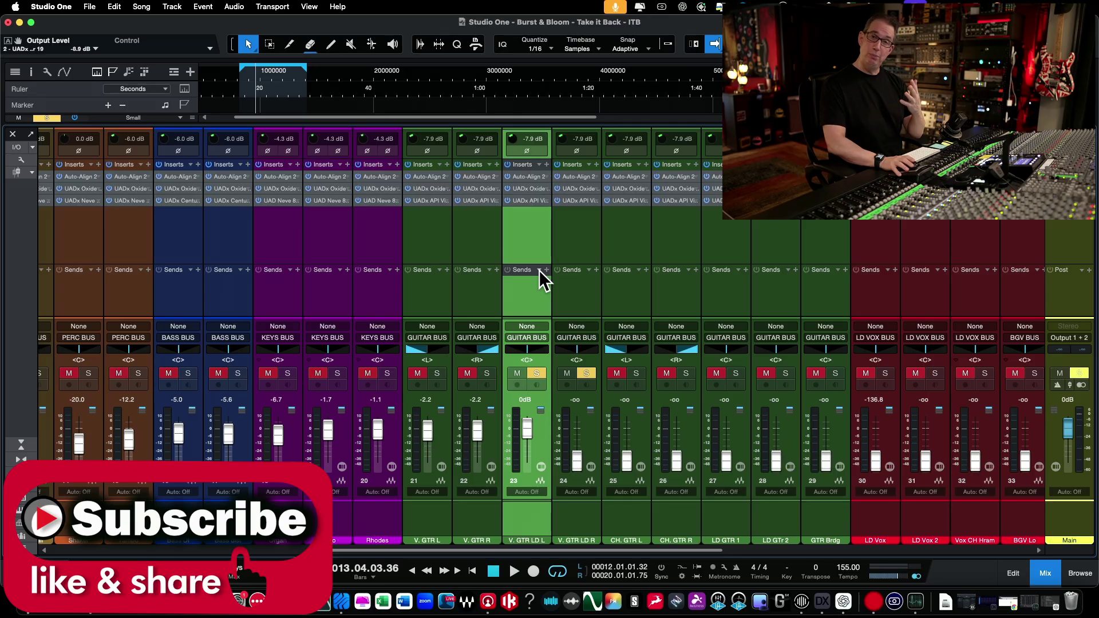
{"action": "left_click", "coordinate": [527, 201]}
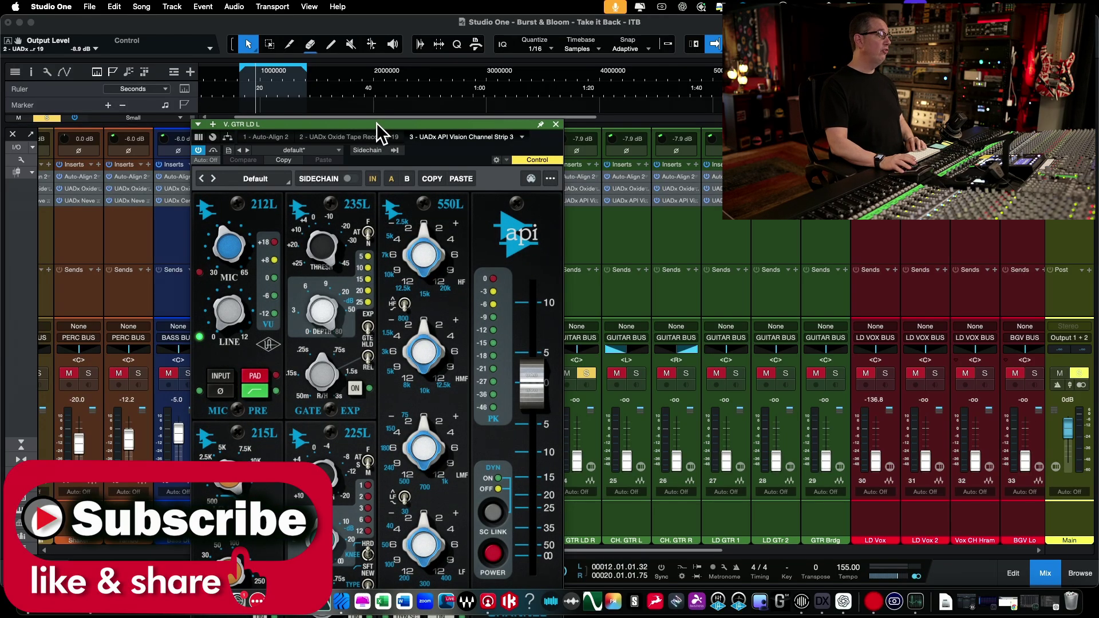
{"action": "left_click_drag", "start_coordinate": [376, 122], "coordinate": [345, 27]}
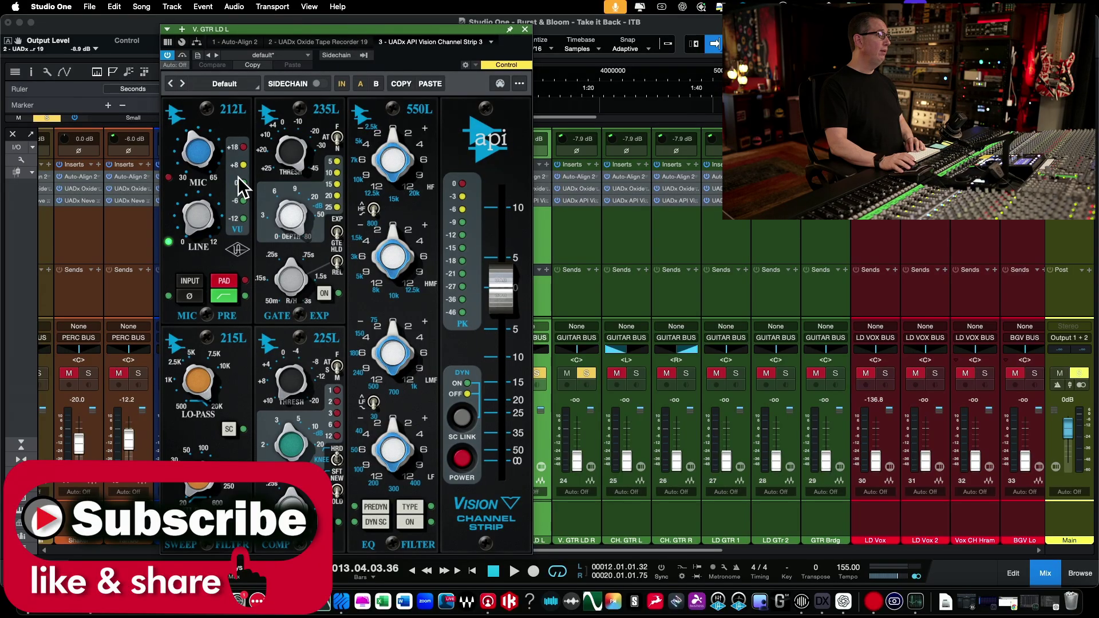
{"action": "left_click_drag", "start_coordinate": [500, 290], "coordinate": [503, 360]}
{"action": "key", "text": "space"}
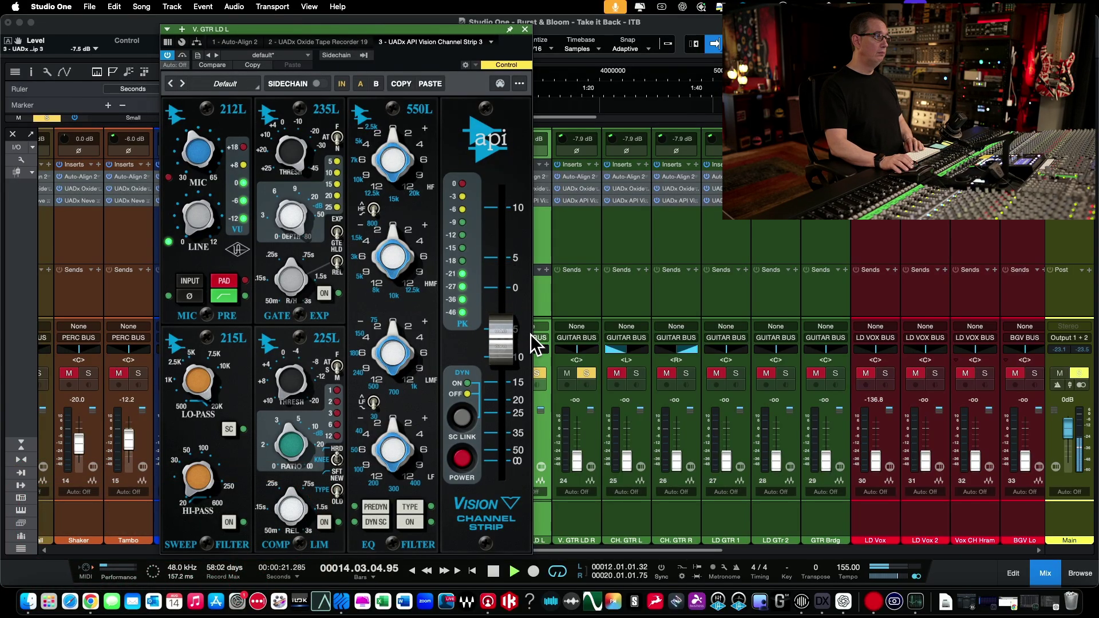
{"action": "left_click_drag", "start_coordinate": [196, 218], "coordinate": [195, 151]}
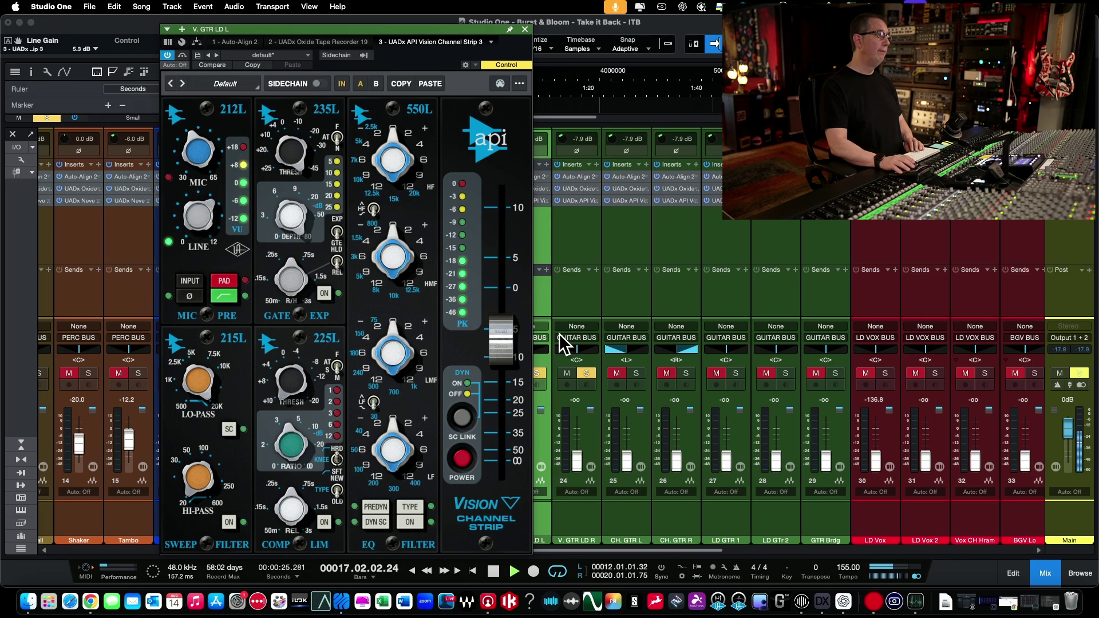
{"action": "left_click_drag", "start_coordinate": [503, 338], "coordinate": [504, 362]}
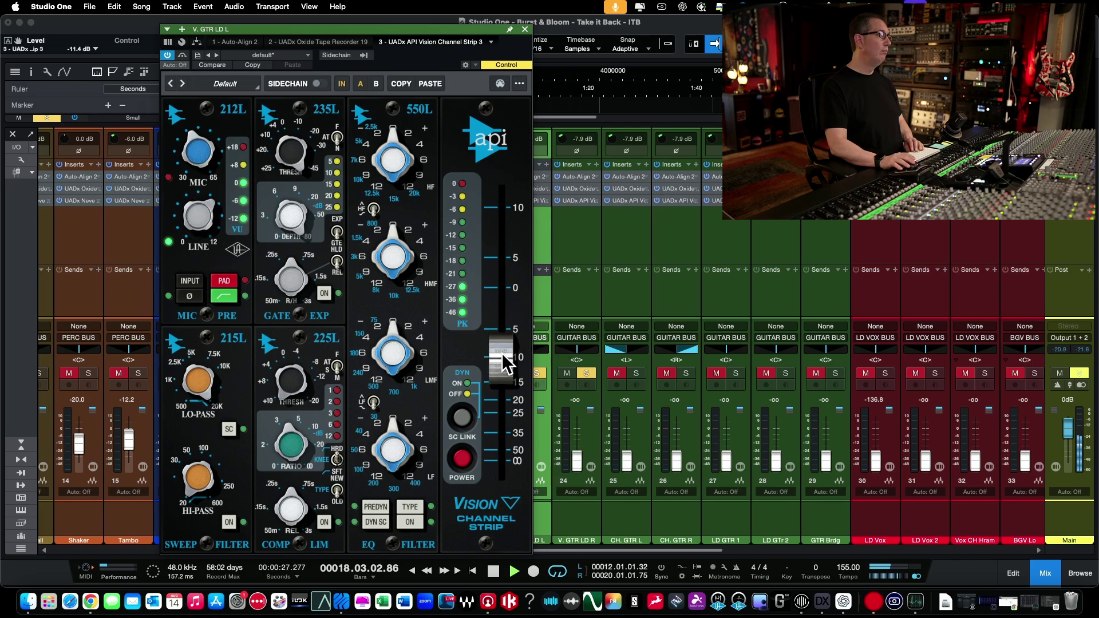
Level-match V. GTR LD L's channel strip against bypass, raising its output level to about -5.7 dB.
{"action": "left_click", "coordinate": [342, 86]}
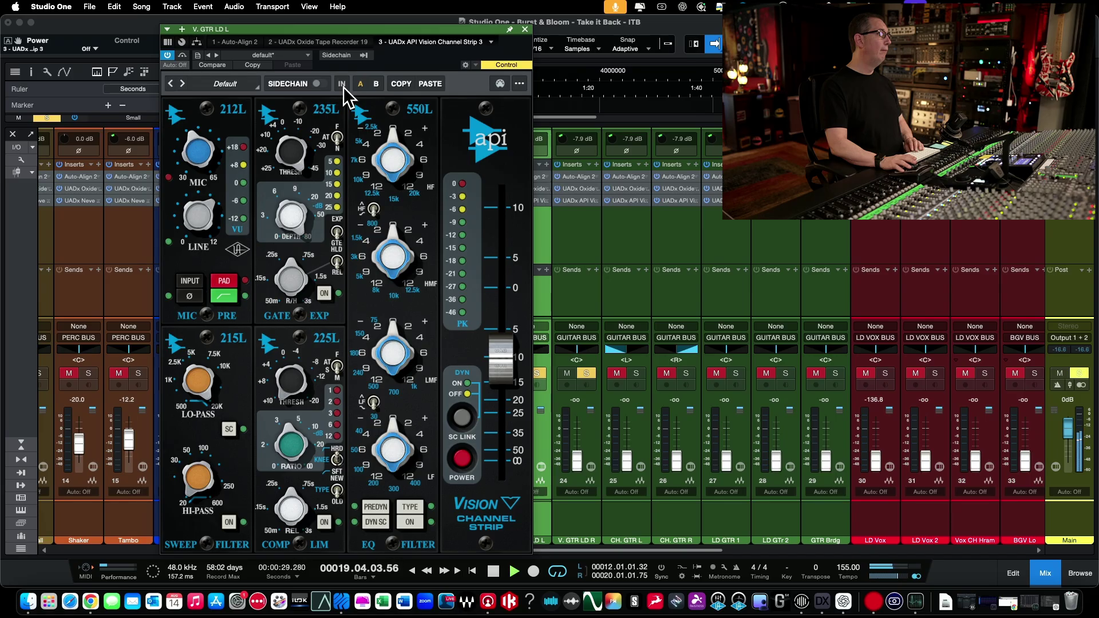
{"action": "left_click", "coordinate": [343, 86]}
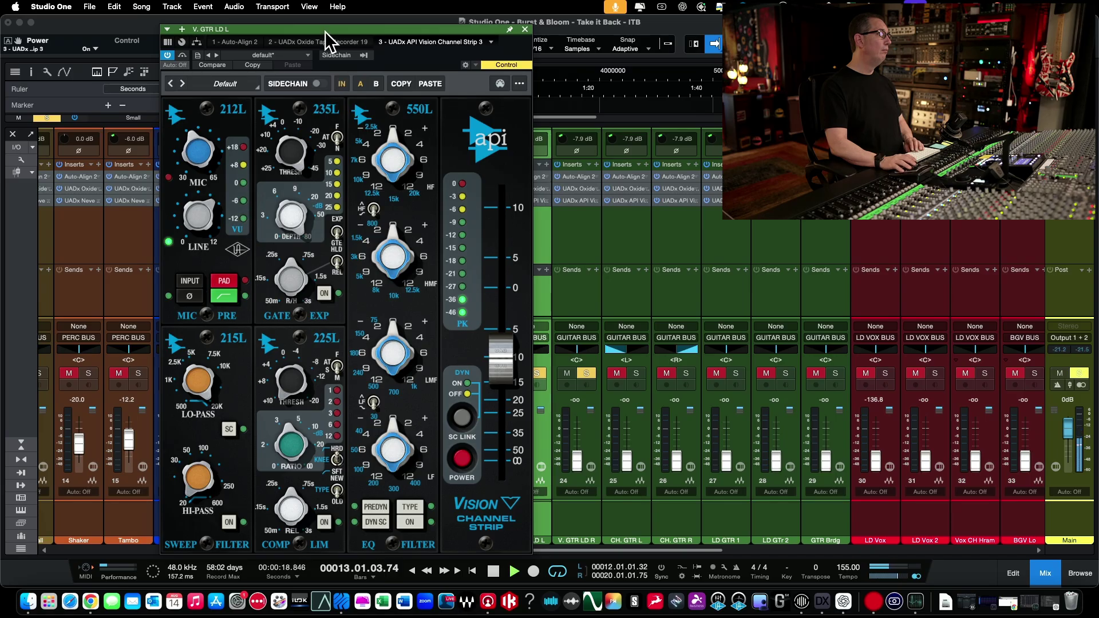
{"action": "left_click_drag", "start_coordinate": [325, 31], "coordinate": [317, 21]}
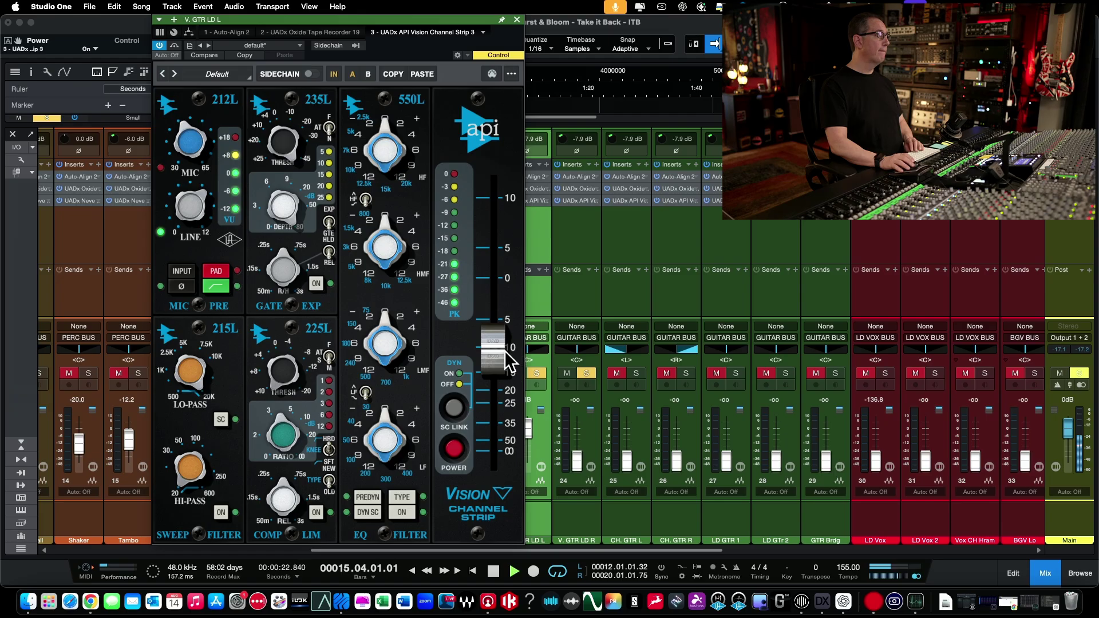
{"action": "left_click_drag", "start_coordinate": [509, 359], "coordinate": [502, 331]}
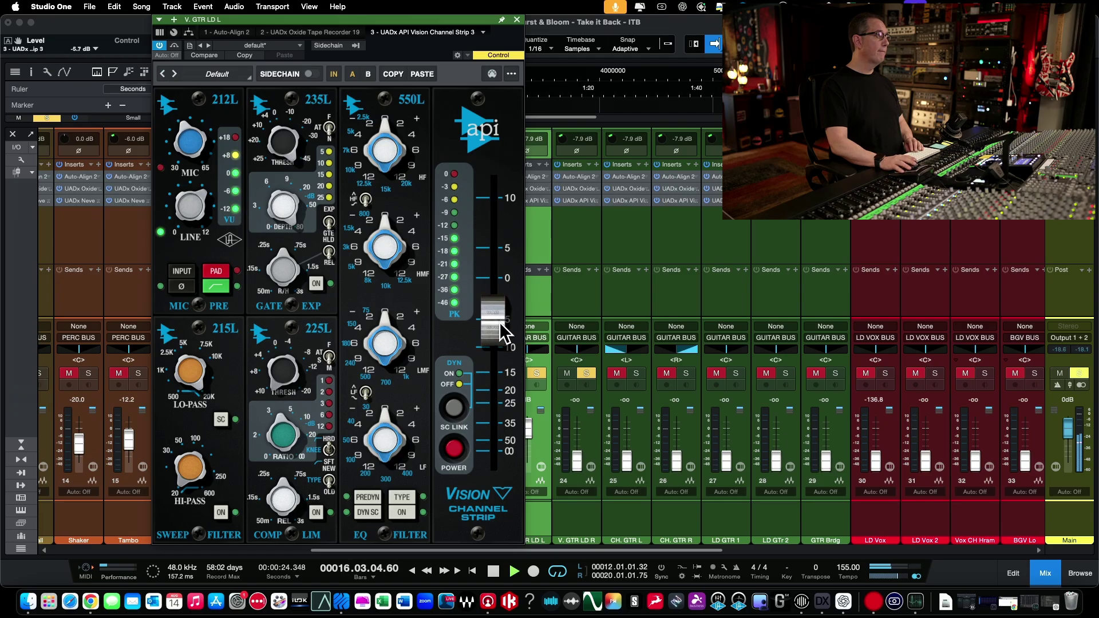
{"action": "left_click", "coordinate": [332, 71]}
{"action": "left_click", "coordinate": [331, 69]}
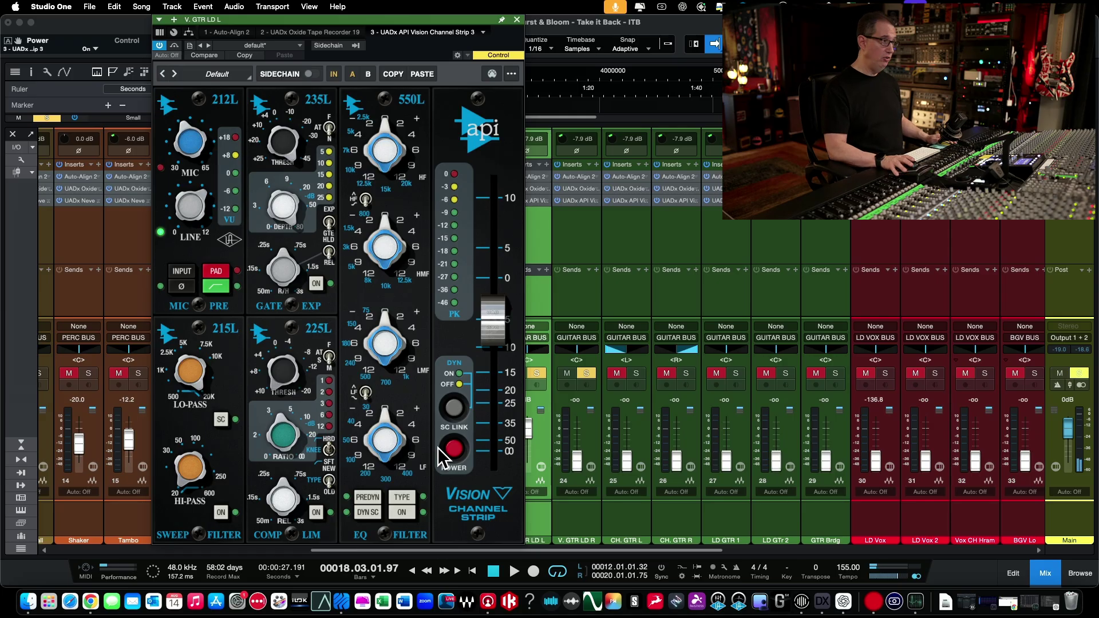
Enable the channel strip's 560L graphic EQ on V. GTR LD L, boosting 125 Hz slightly and 16 kHz by about 2.7 dB.
{"action": "left_click", "coordinate": [403, 497]}
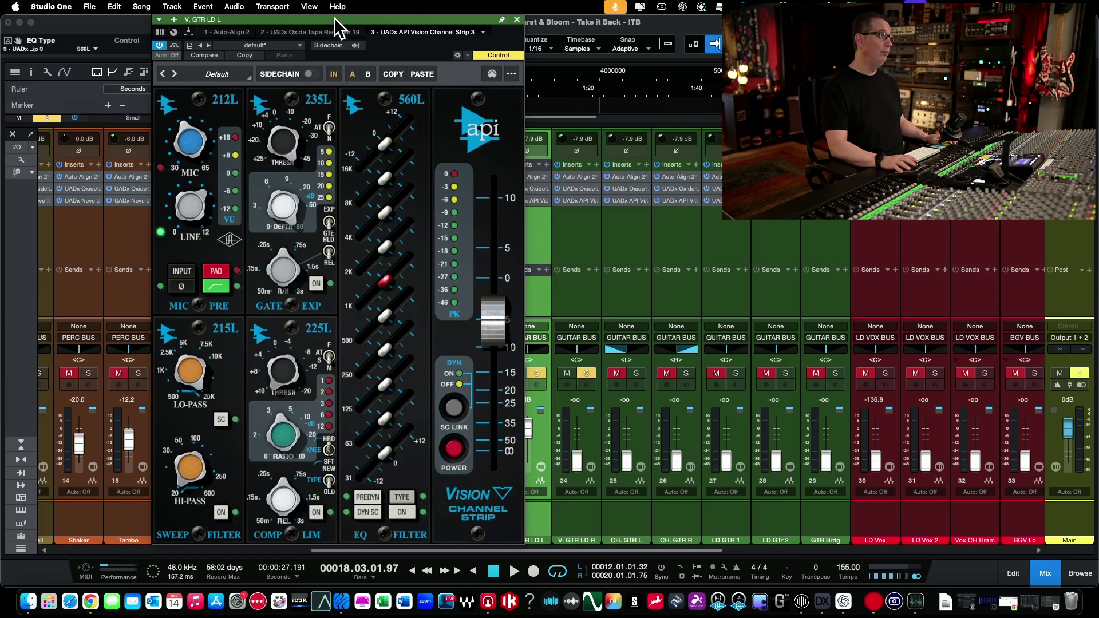
{"action": "left_click_drag", "start_coordinate": [334, 18], "coordinate": [315, 18]}
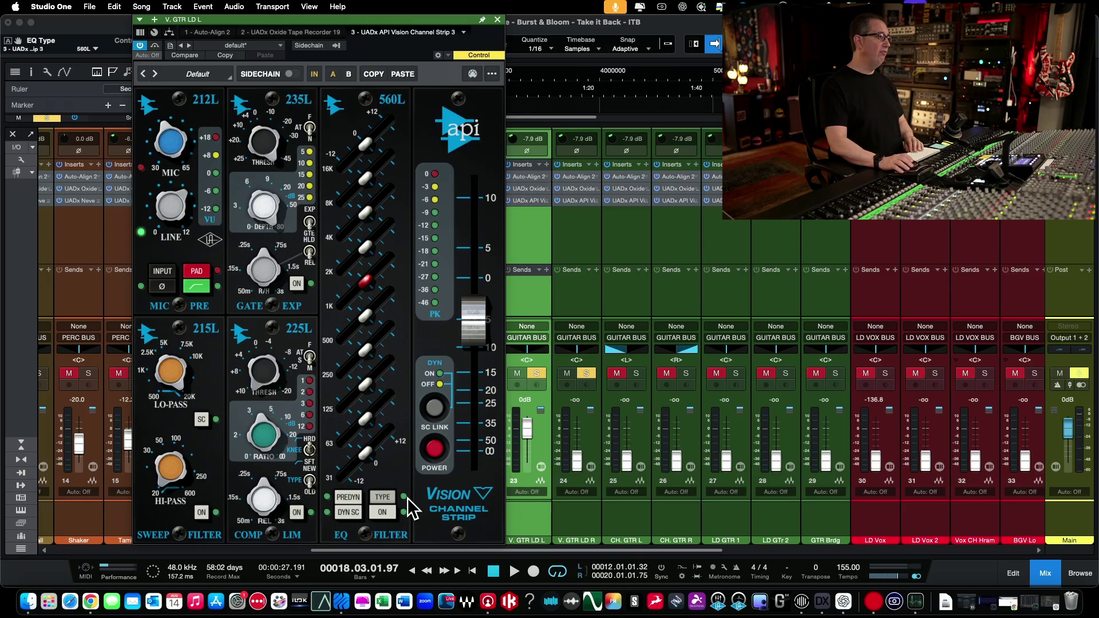
{"action": "left_click", "coordinate": [389, 514]}
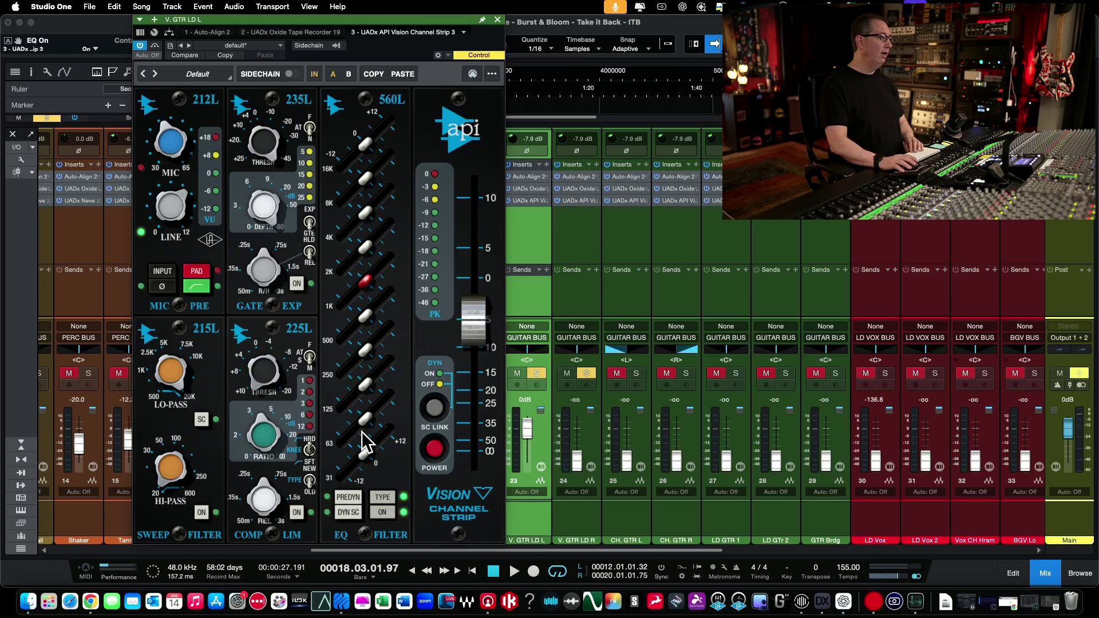
{"action": "key", "text": "space"}
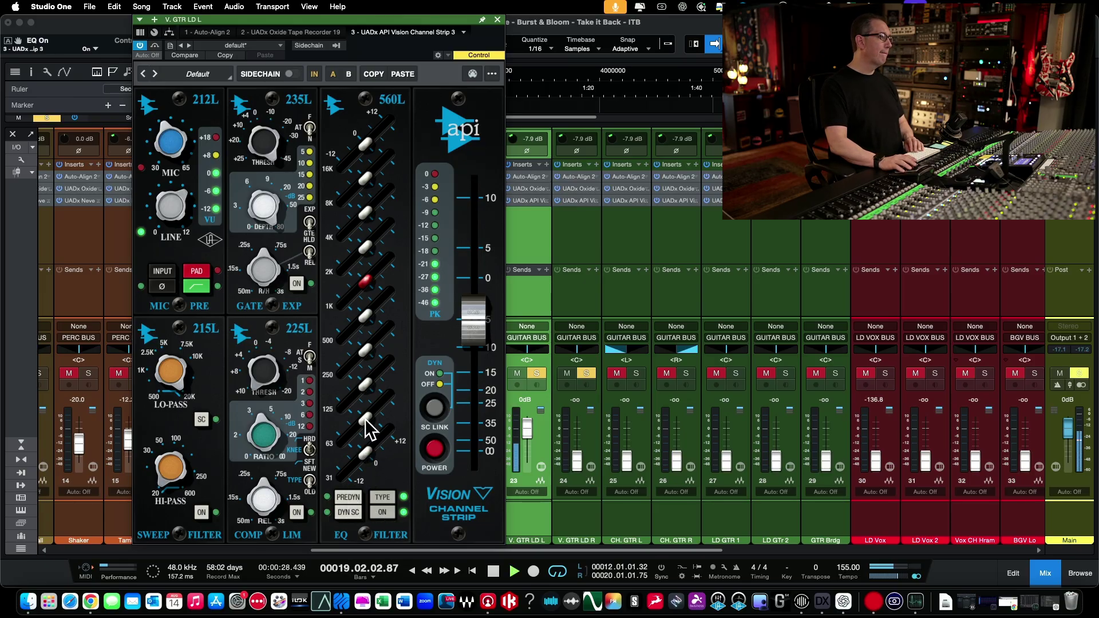
{"action": "left_click_drag", "start_coordinate": [365, 384], "coordinate": [390, 379]}
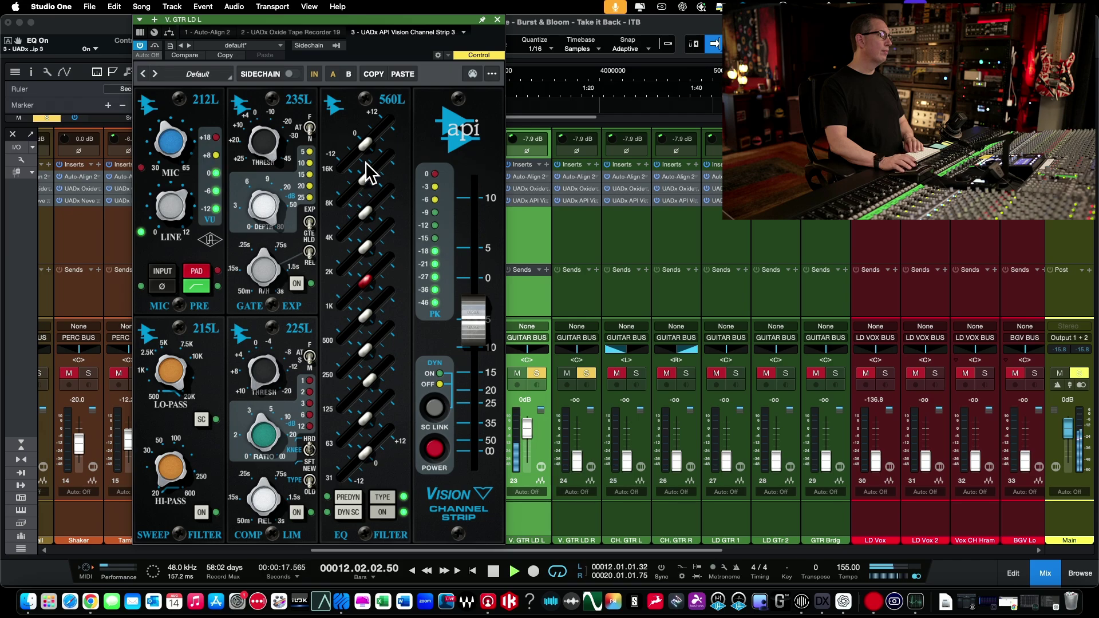
{"action": "left_click_drag", "start_coordinate": [365, 146], "coordinate": [370, 142]}
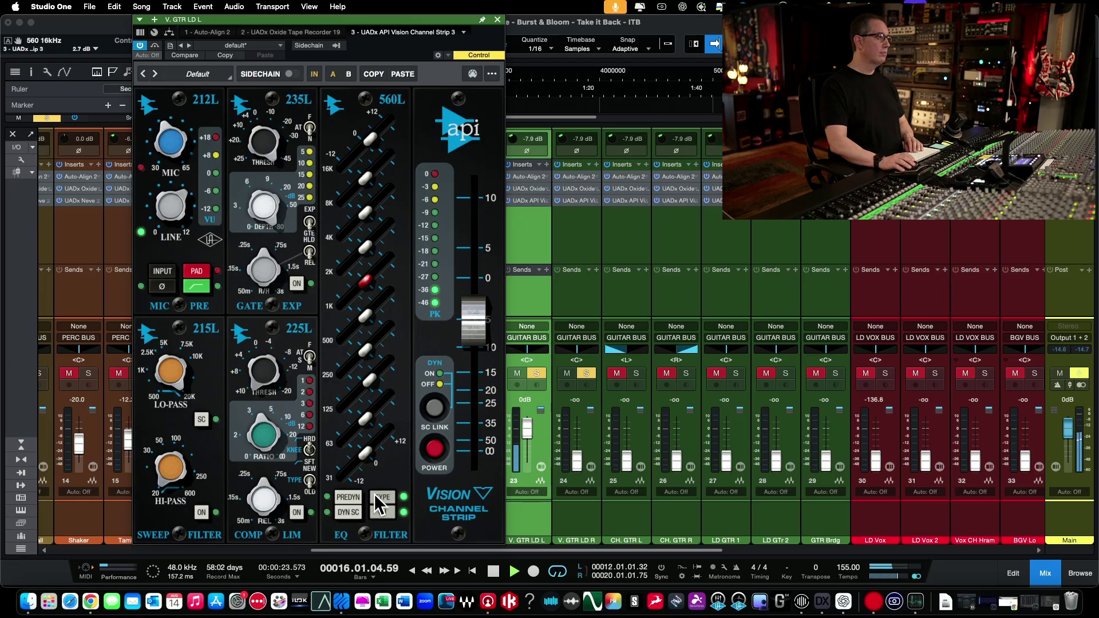
Compare V. GTR LD L with the channel strip's 560L EQ switched off and on during playback.
{"action": "left_click", "coordinate": [379, 503]}
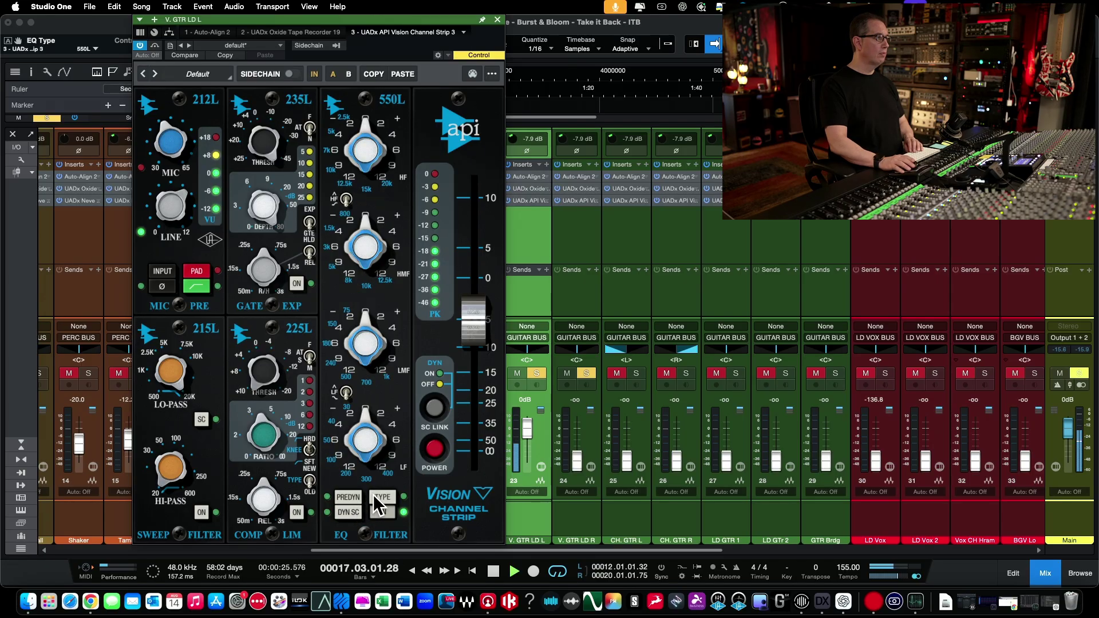
{"action": "left_click", "coordinate": [379, 503]}
{"action": "left_click", "coordinate": [382, 512]}
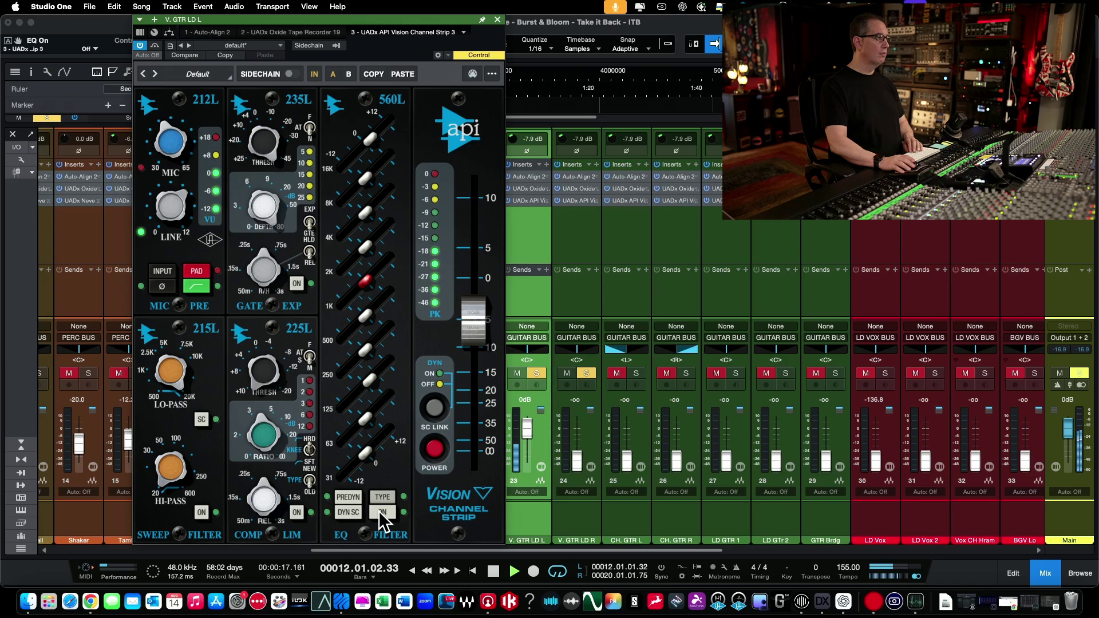
{"action": "left_click", "coordinate": [382, 512]}
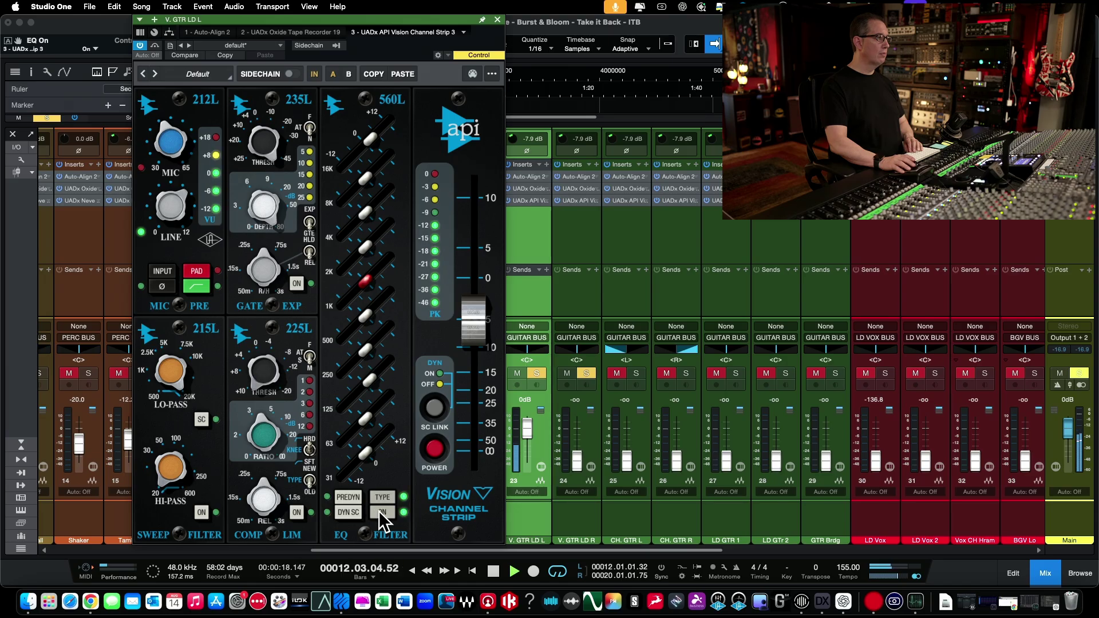
Clear the solos on V. GTR LD L and V. GTR LD R and compare the channel strip bypassed and engaged in the full mix.
{"action": "left_click", "coordinate": [538, 378]}
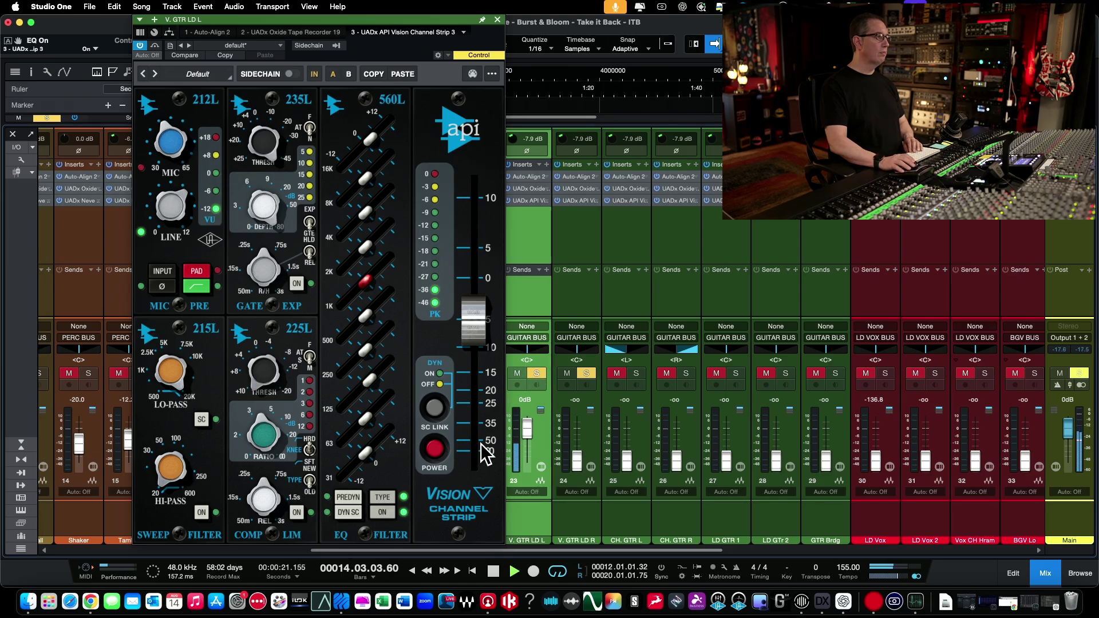
{"action": "key", "text": "space"}
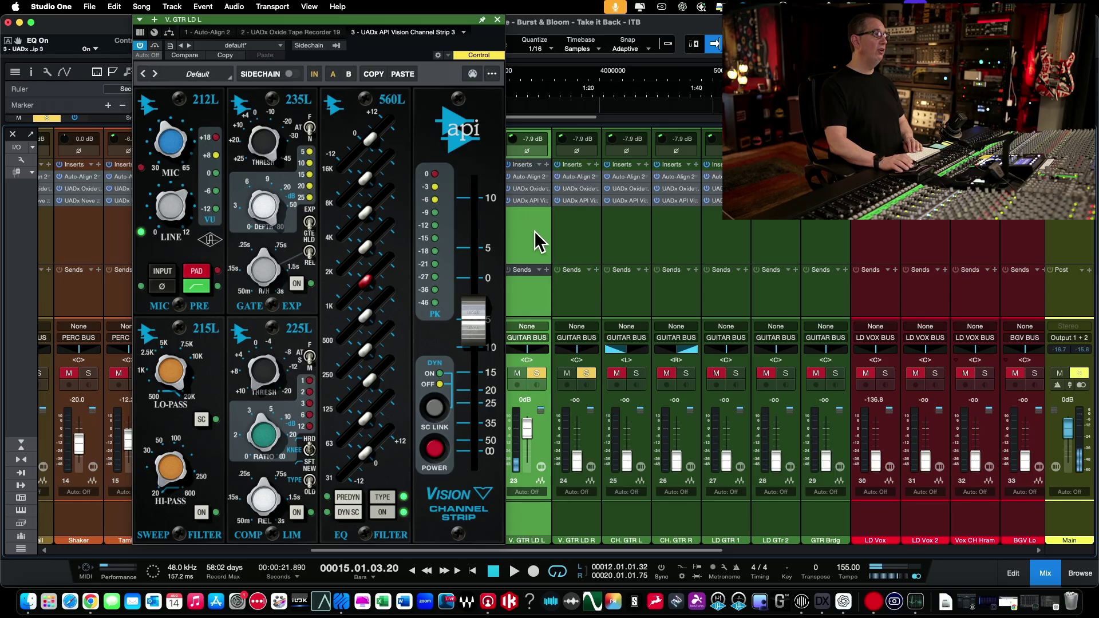
{"action": "left_click", "coordinate": [587, 374]}
{"action": "left_click", "coordinate": [536, 373]}
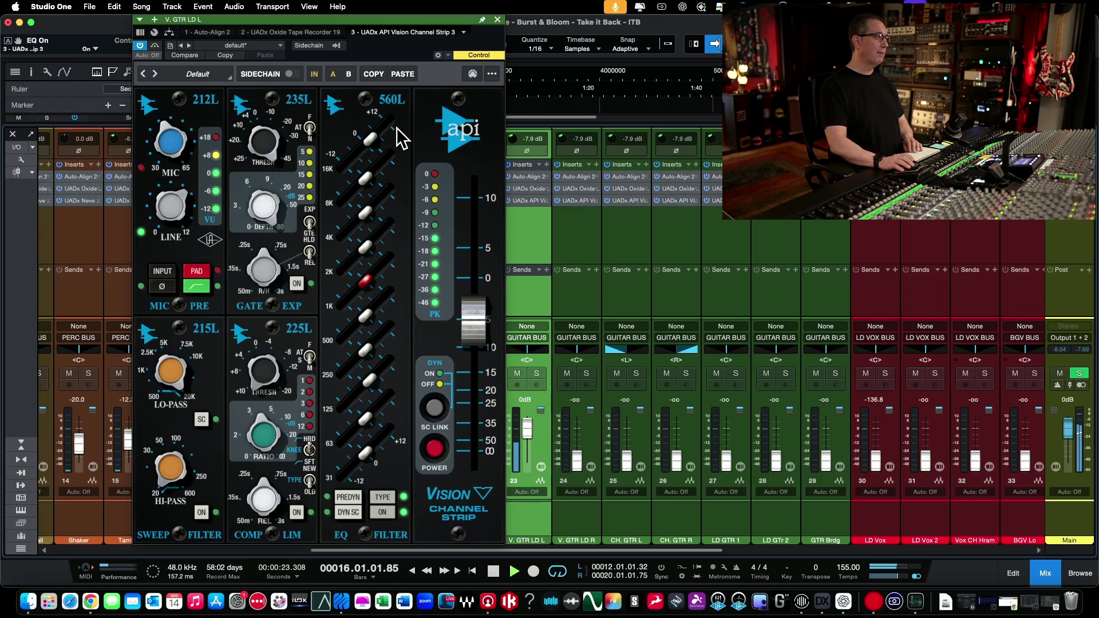
{"action": "left_click_drag", "start_coordinate": [410, 18], "coordinate": [376, 13]}
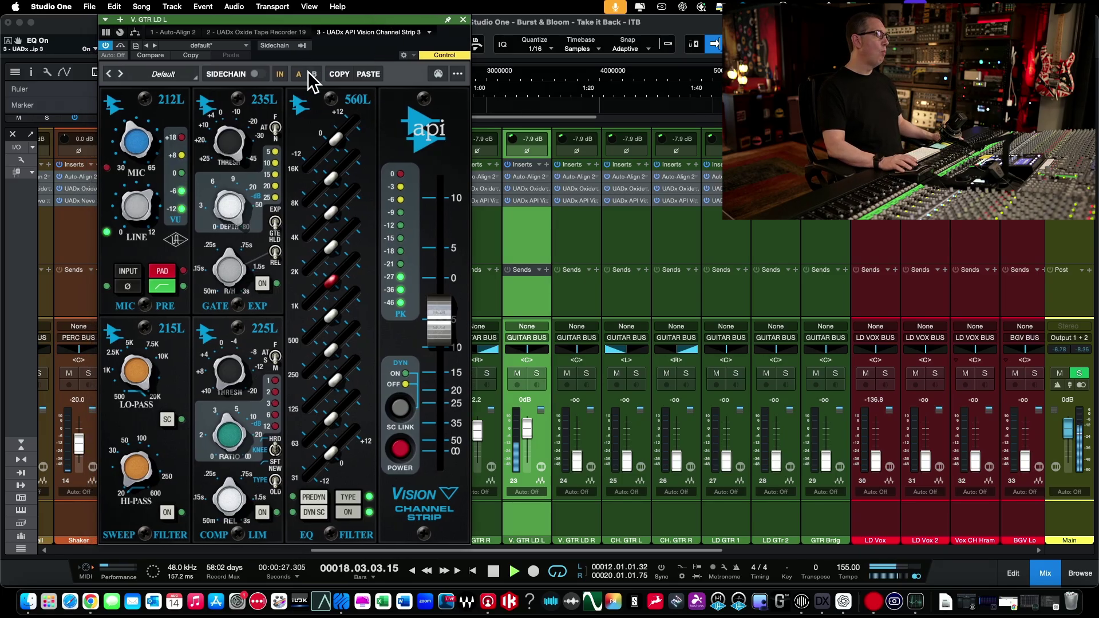
{"action": "left_click", "coordinate": [279, 74]}
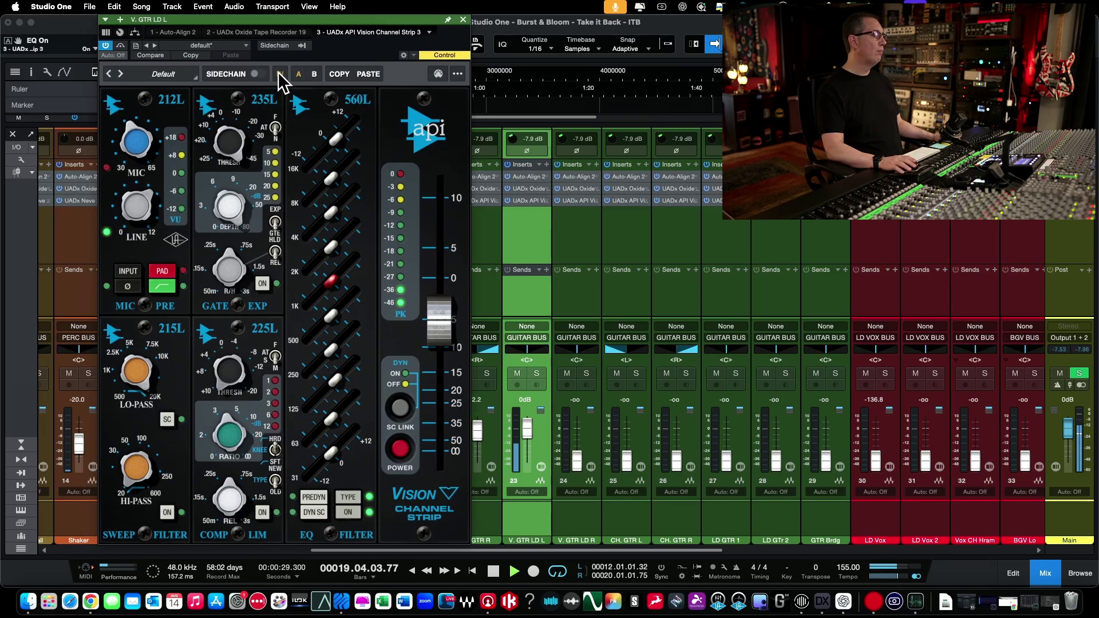
{"action": "left_click", "coordinate": [279, 74]}
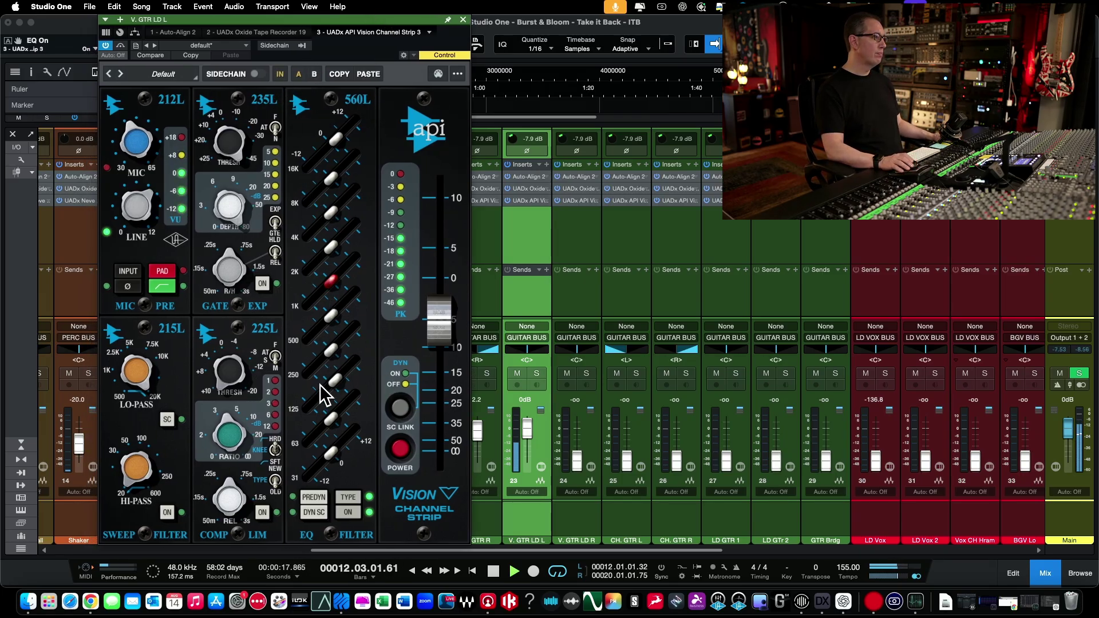
Check the channel strip's 560L EQ switch on V. GTR LD L in the full mix and stop playback.
{"action": "left_click", "coordinate": [349, 512]}
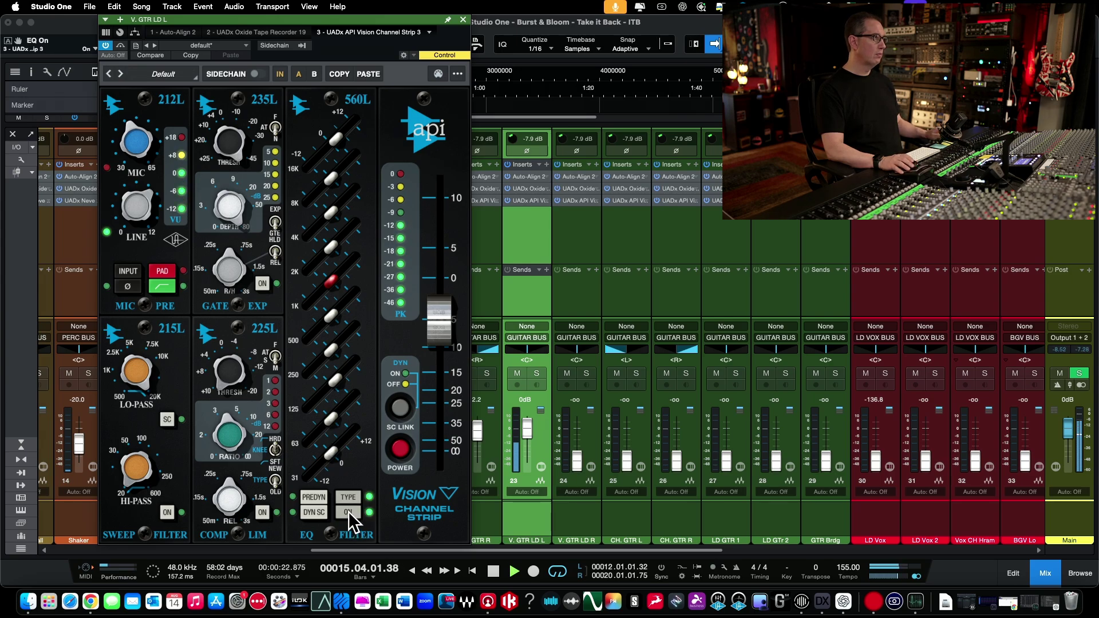
{"action": "key", "text": "space"}
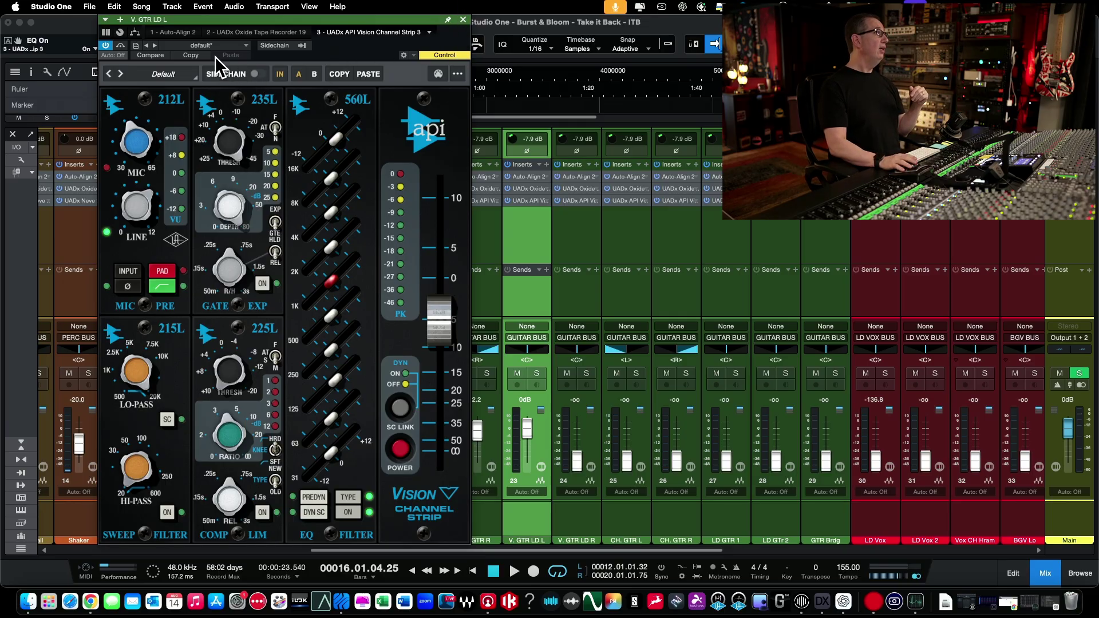
Paste the copied channel strip settings onto V. GTR LD L, change its EQ type to 560L and switch off the 225L compressor.
{"action": "left_click", "coordinate": [368, 74]}
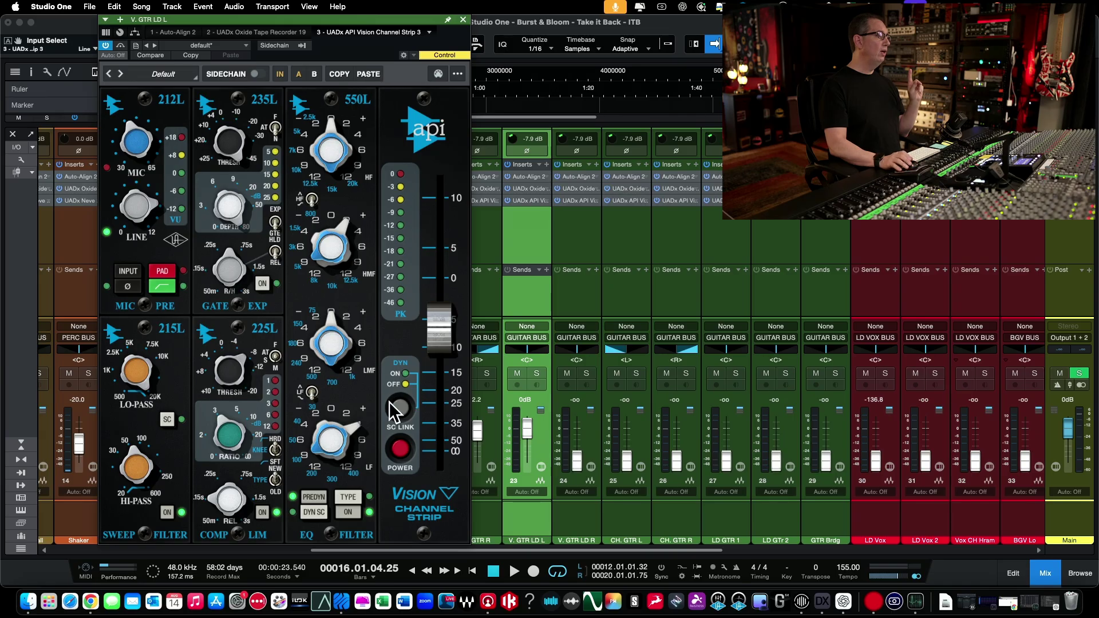
{"action": "left_click", "coordinate": [351, 497]}
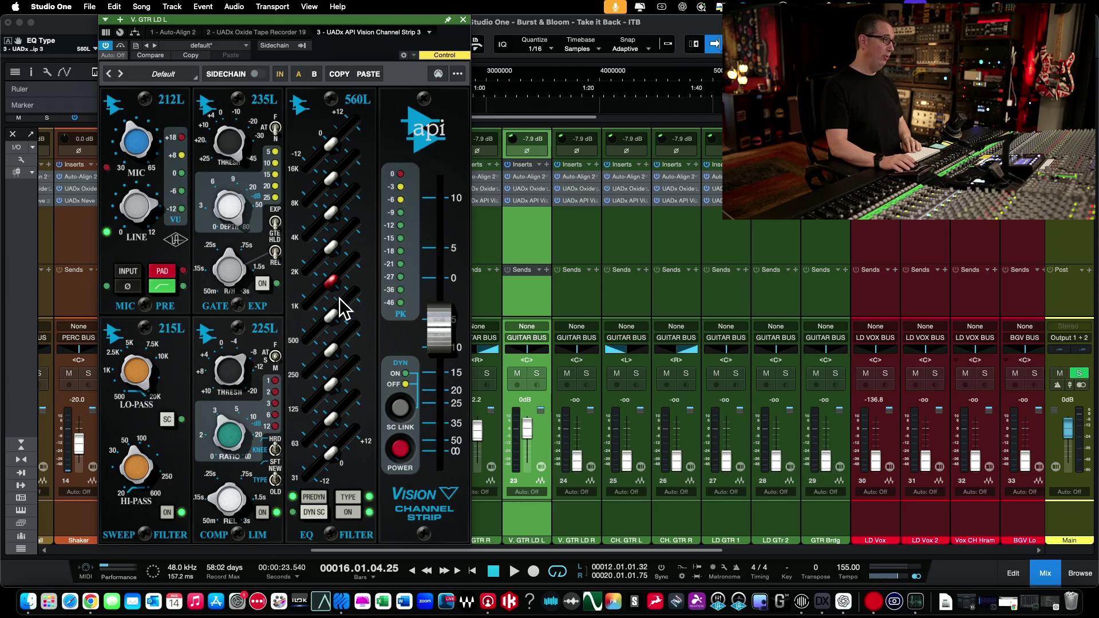
{"action": "key", "text": "space"}
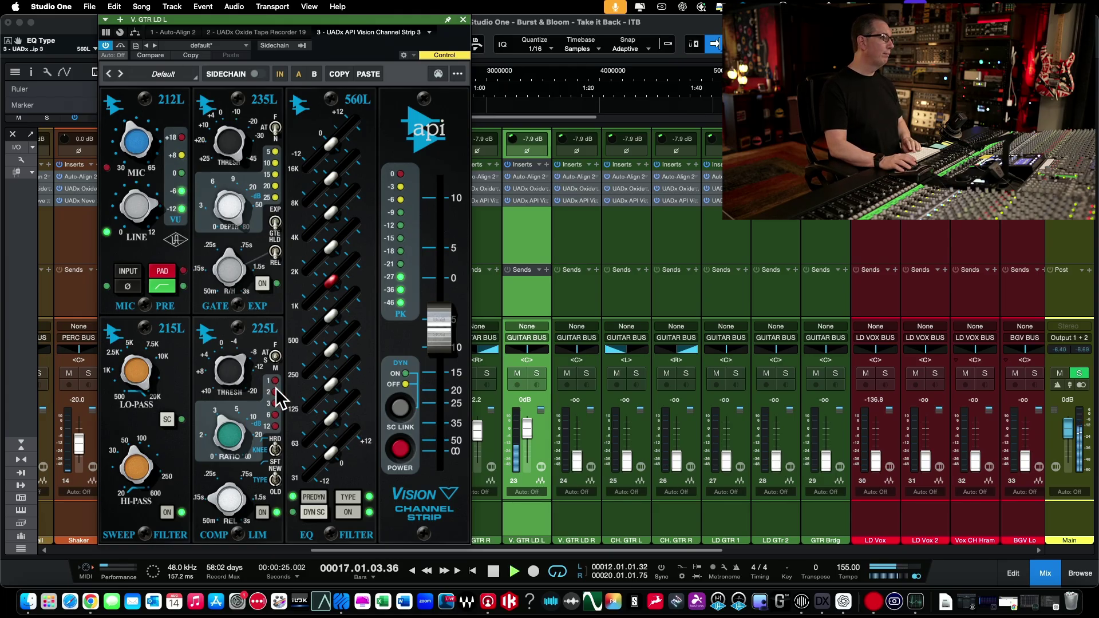
{"action": "key", "text": "space"}
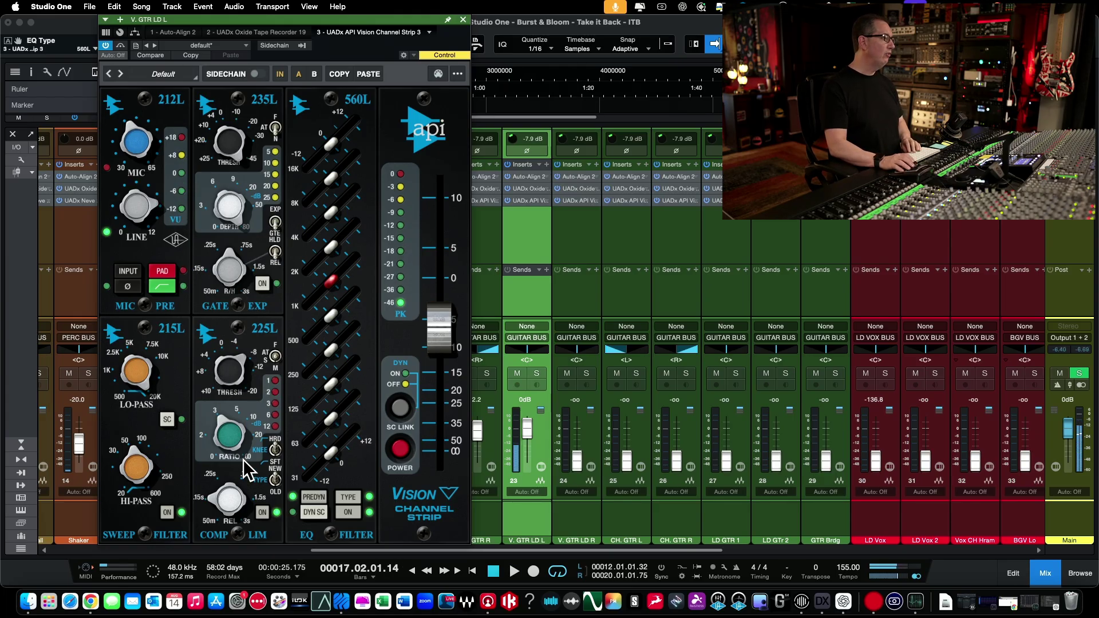
{"action": "left_click", "coordinate": [262, 512]}
{"action": "key", "text": "space"}
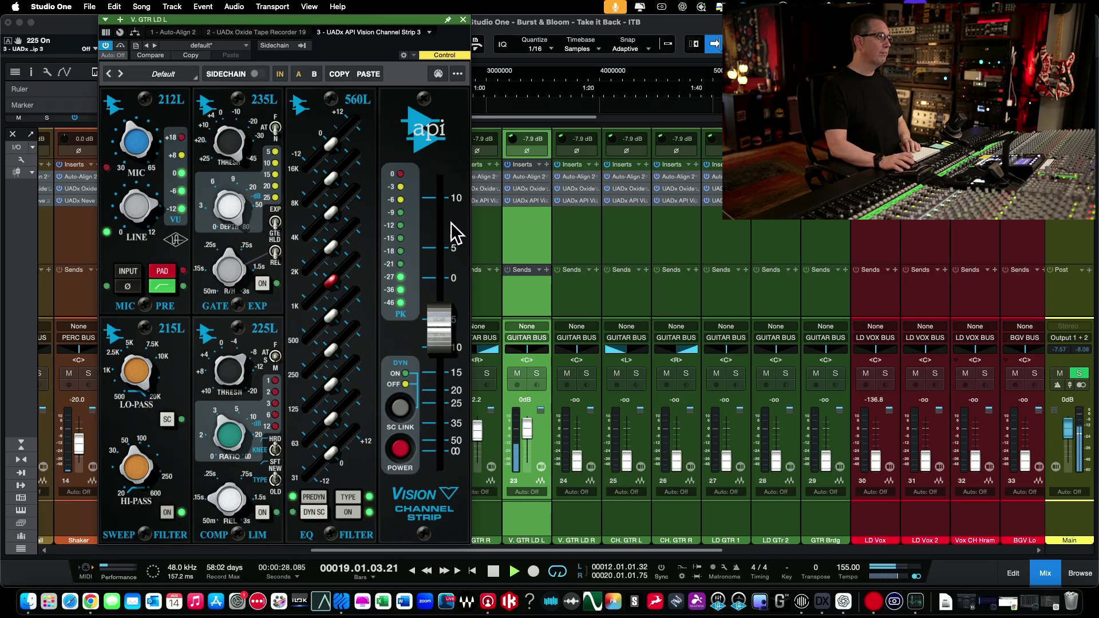
Solo V. GTR LD L and compare its channel strip bypassed and engaged during playback.
{"action": "left_click", "coordinate": [536, 374]}
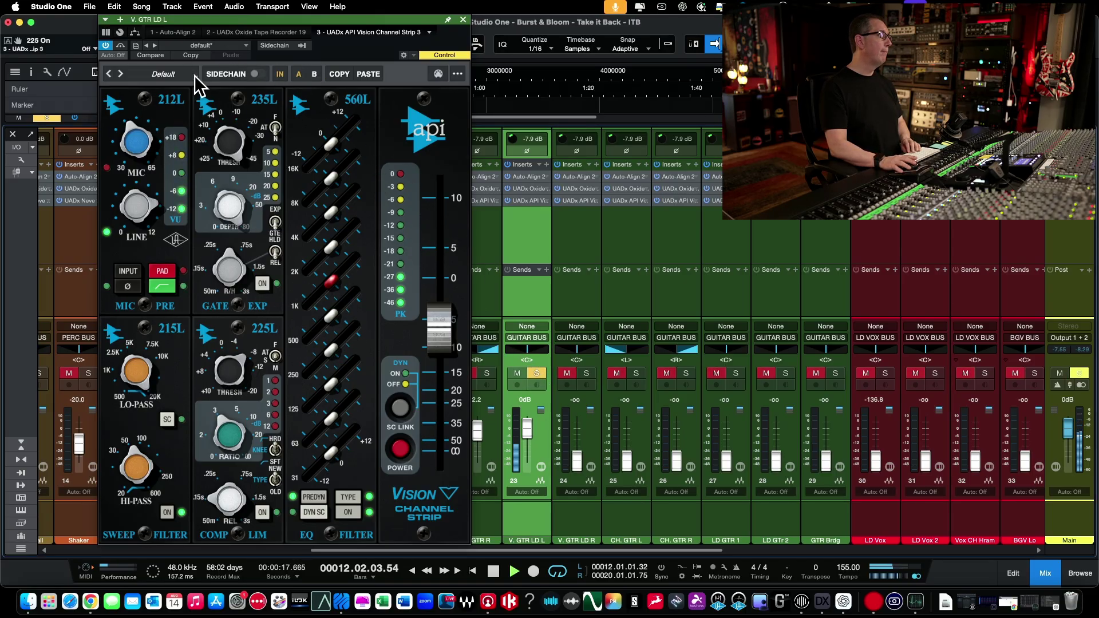
{"action": "left_click", "coordinate": [281, 75]}
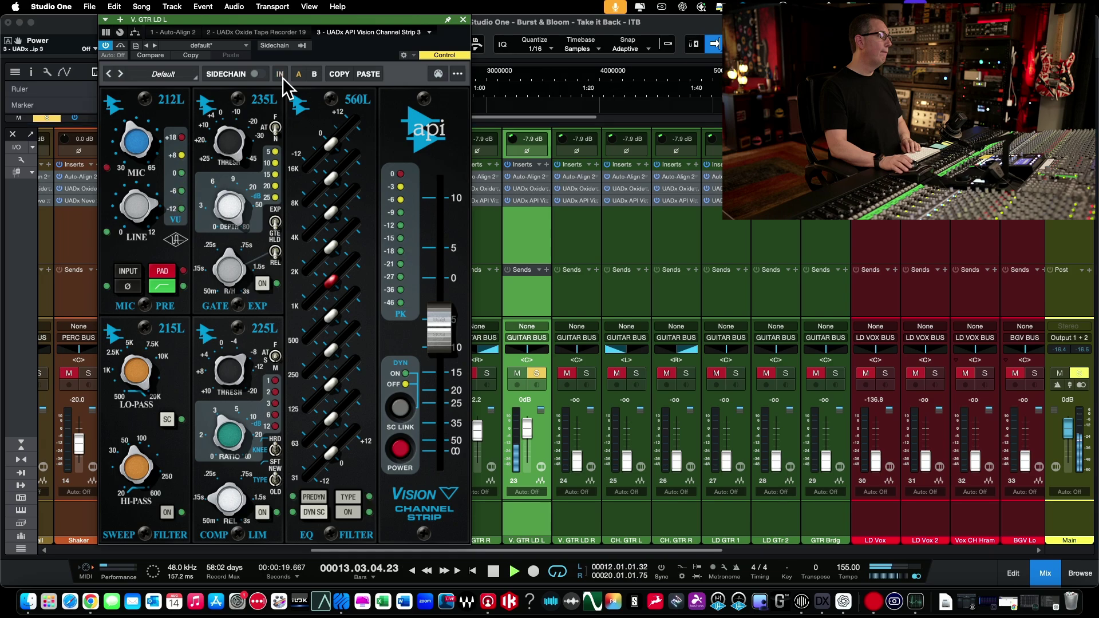
{"action": "left_click", "coordinate": [283, 78]}
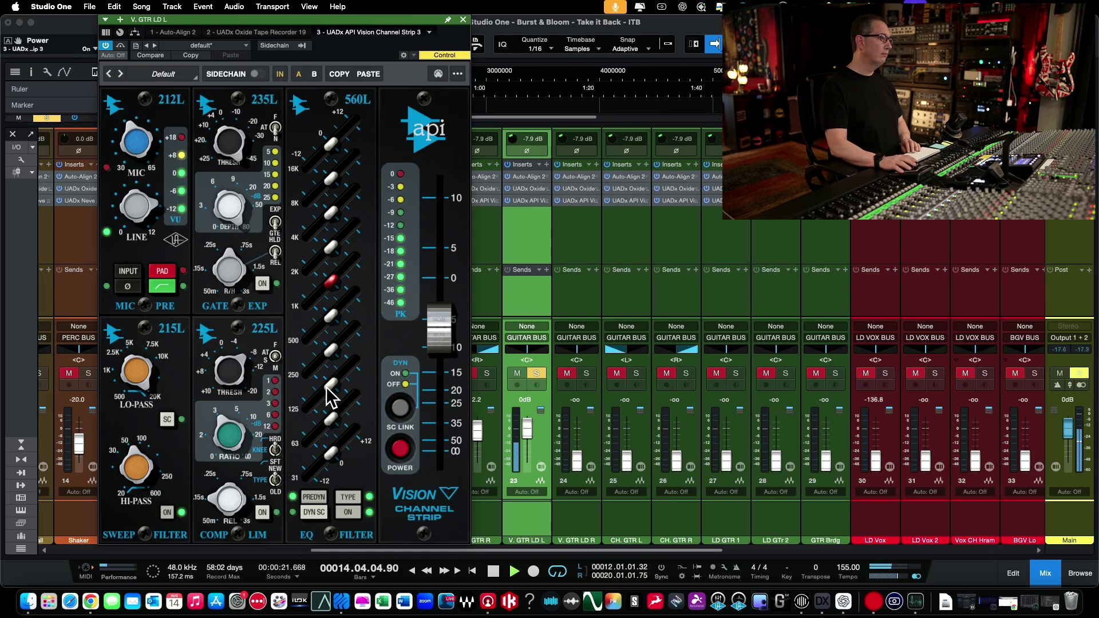
Boost 125 Hz by about 3.6 dB and 16 kHz by about 2.5 dB on V. GTR LD L's 560L EQ, then stop playback.
{"action": "left_click_drag", "start_coordinate": [326, 388], "coordinate": [335, 375]}
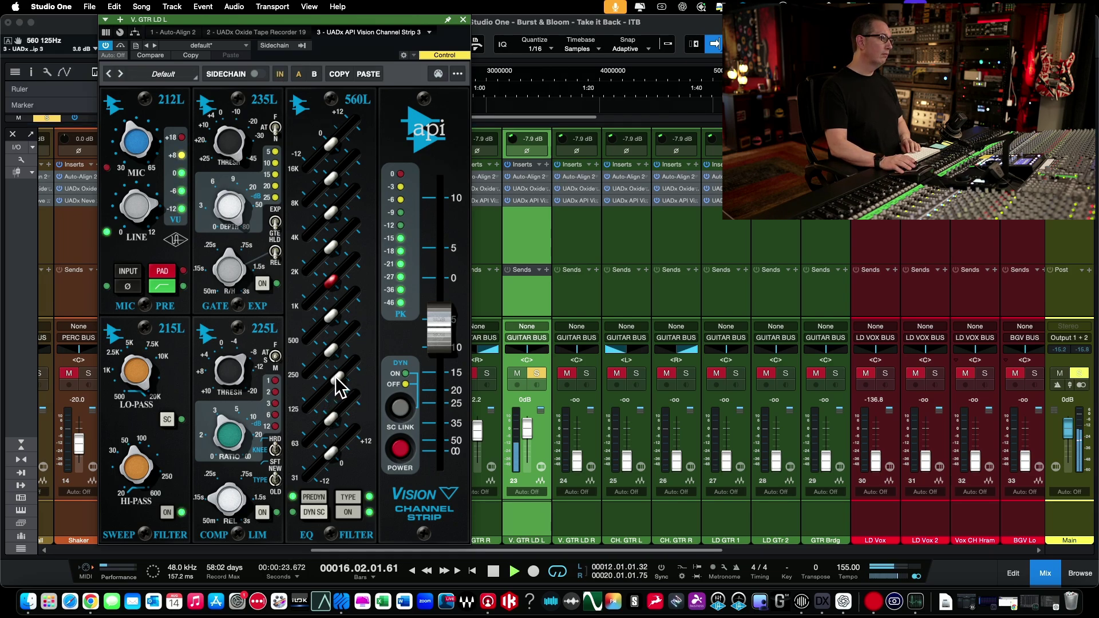
{"action": "left_click_drag", "start_coordinate": [329, 147], "coordinate": [336, 139]}
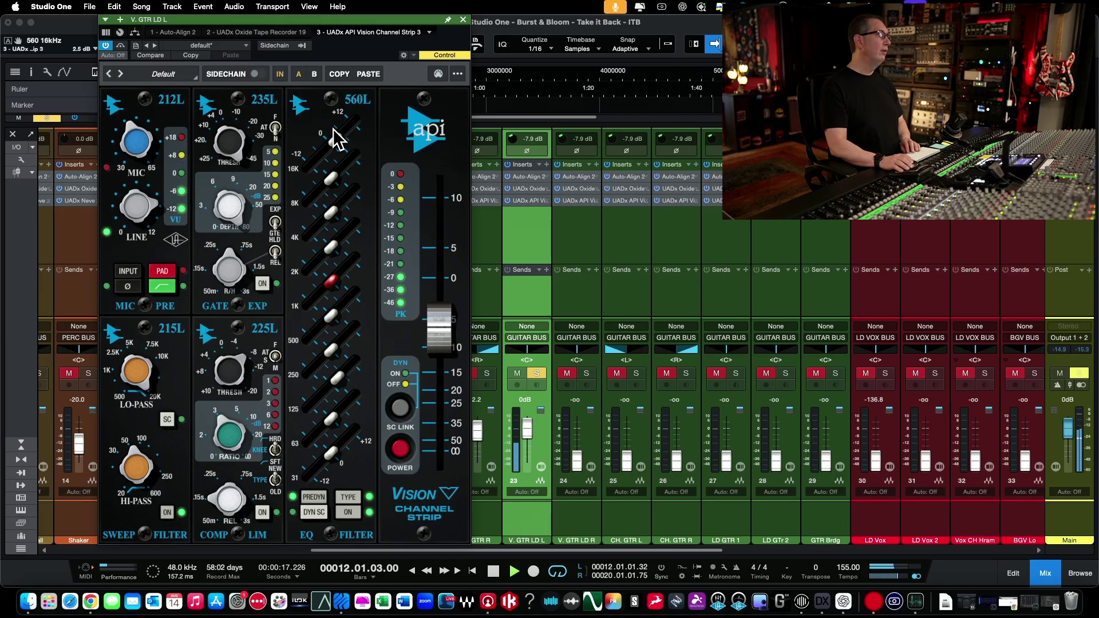
{"action": "key", "text": "space"}
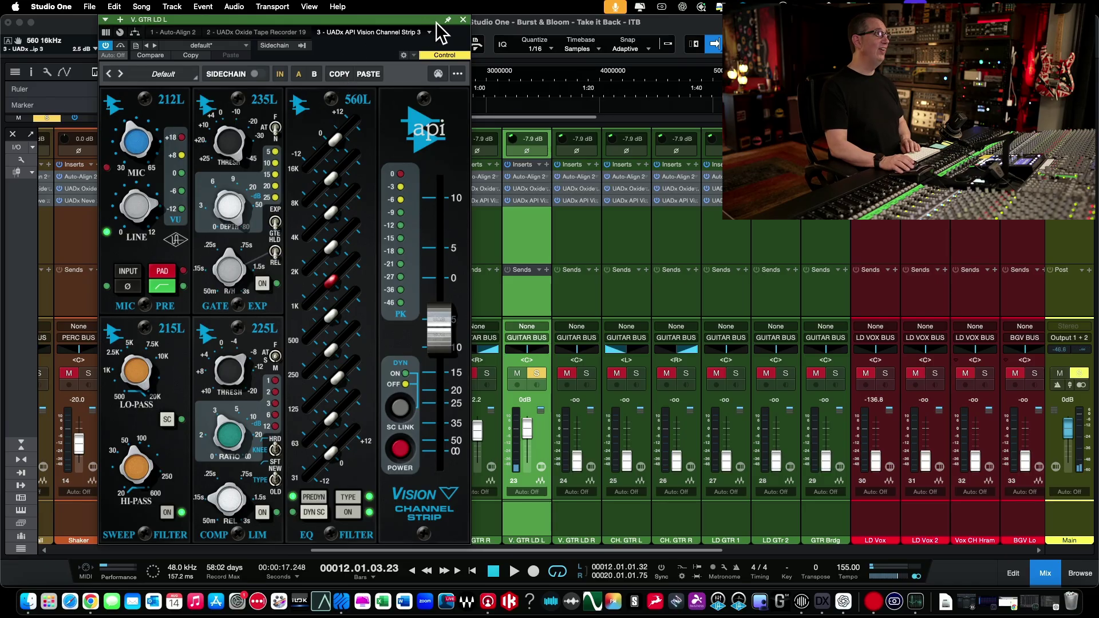
Copy V. GTR LD L's channel strip settings onto V. GTR LD R's channel strip and close the plug-in window.
{"action": "left_click", "coordinate": [463, 19]}
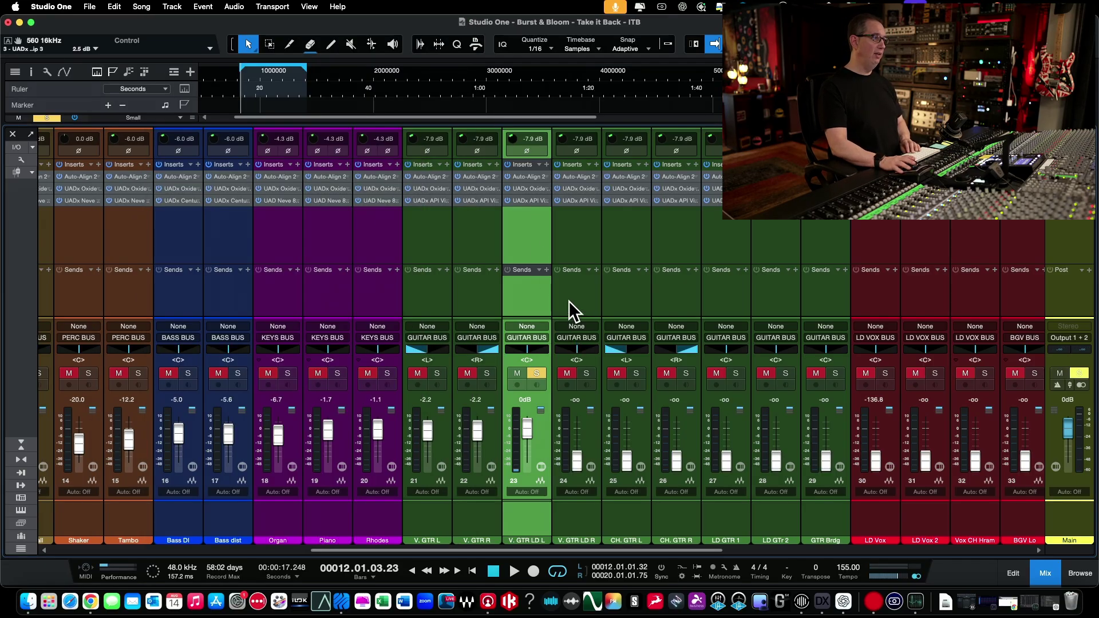
{"action": "left_click", "coordinate": [568, 301]}
{"action": "left_click", "coordinate": [579, 198]}
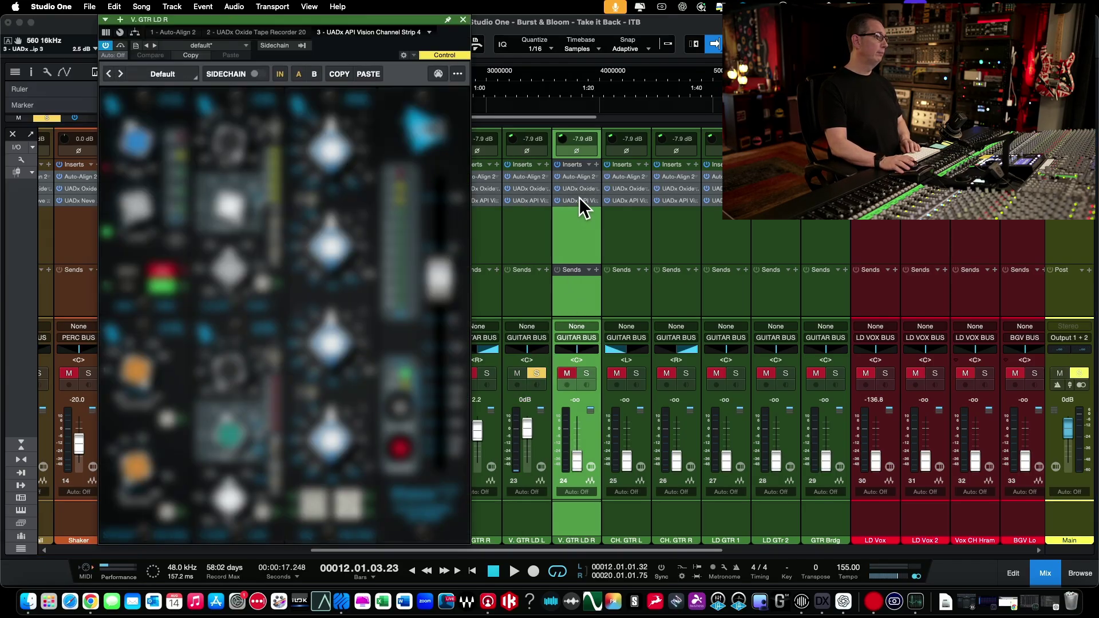
{"action": "left_click", "coordinate": [366, 74]}
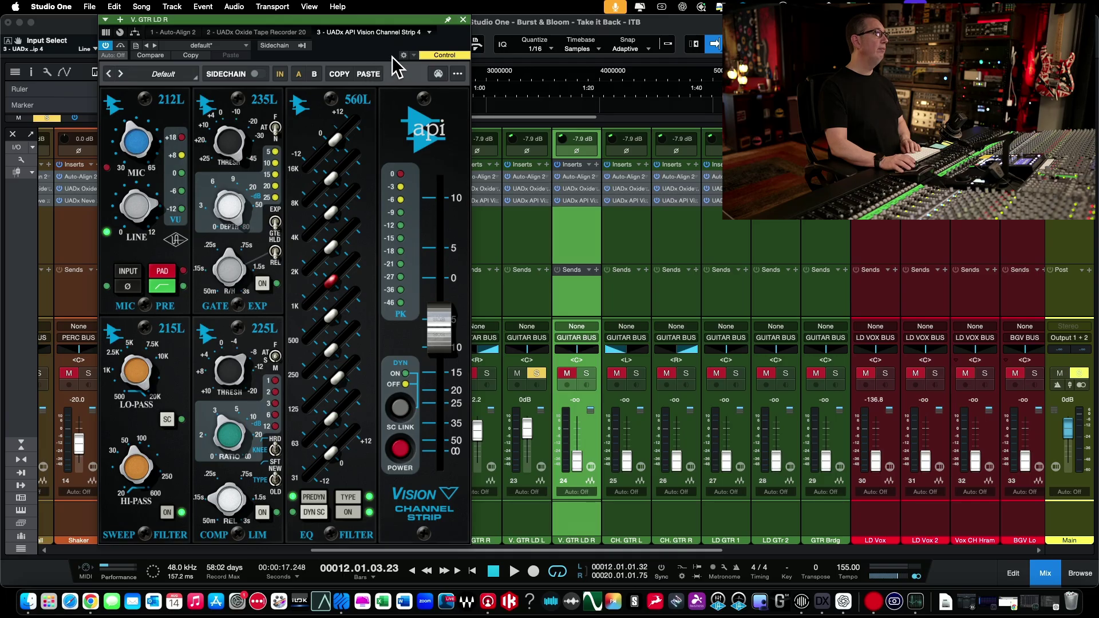
{"action": "left_click", "coordinate": [466, 22]}
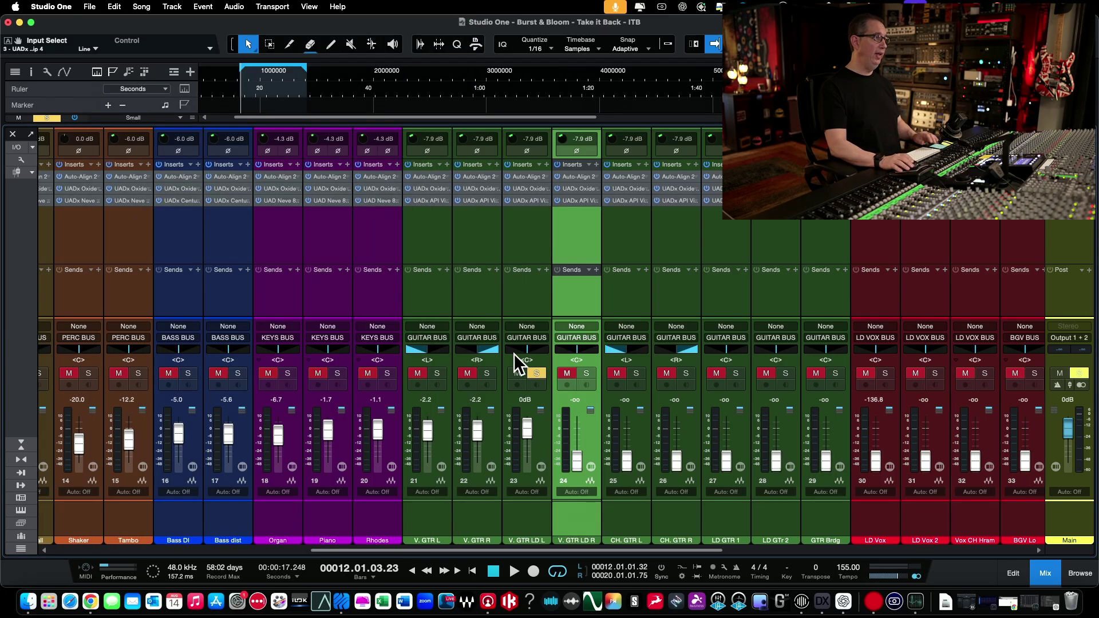
Clear the V. GTR LD L solo, pan the lead guitars hard left and right, and set V. GTR LD R's fader to 0 dB.
{"action": "left_click", "coordinate": [535, 373]}
{"action": "left_click_drag", "start_coordinate": [534, 354], "coordinate": [489, 352]}
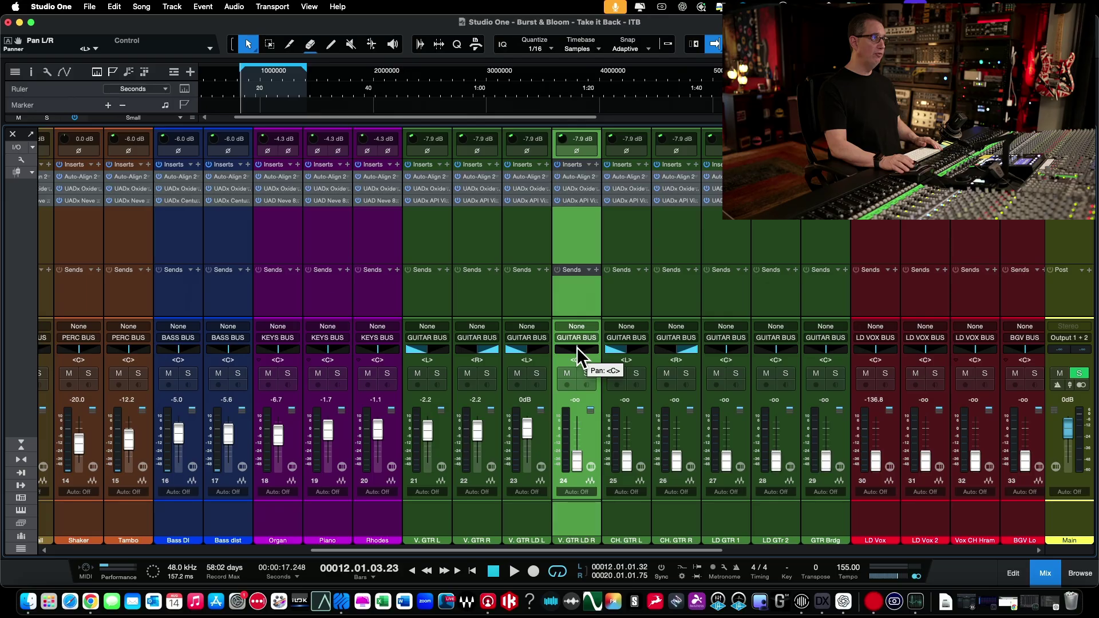
{"action": "left_click_drag", "start_coordinate": [576, 347], "coordinate": [613, 346]}
{"action": "scroll", "coordinate": [588, 465], "scroll_direction": "right", "scroll_amount": 1}
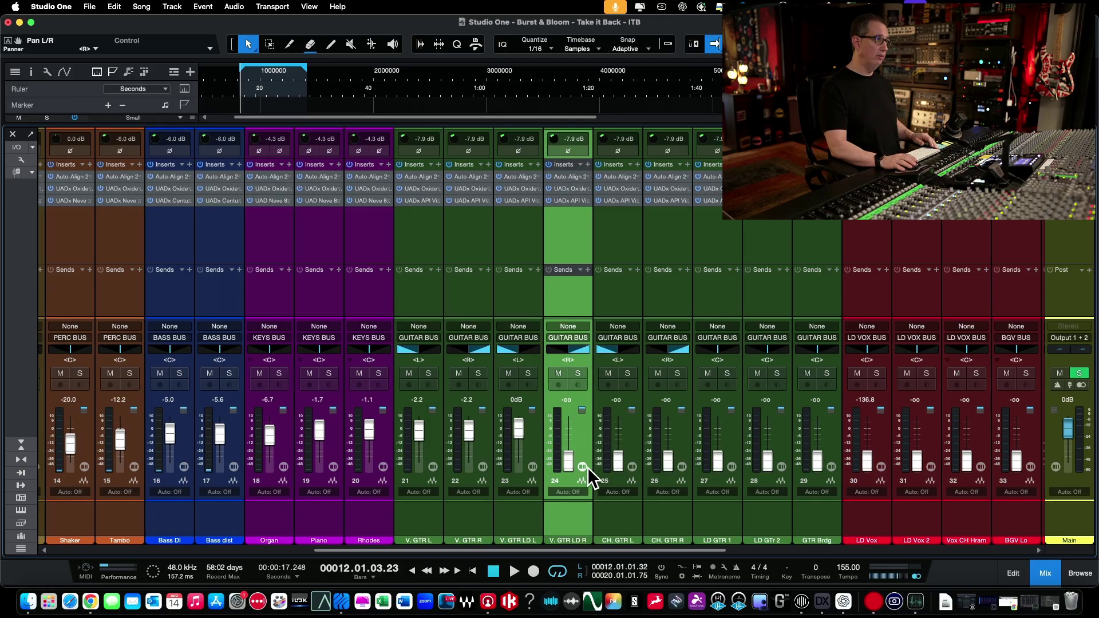
{"action": "left_click", "coordinate": [568, 463], "text": "alt"}
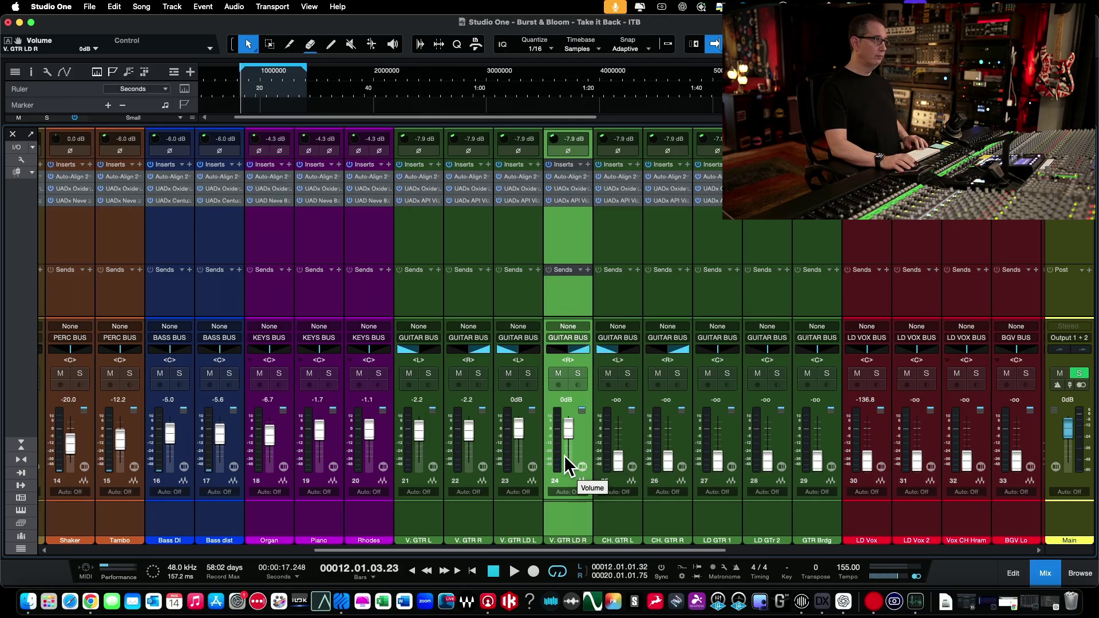
Balance V. GTR LD L and V. GTR LD R together during playback, bringing both faders up from silence to about -4.2 dB.
{"action": "key", "text": "space"}
{"action": "left_click", "coordinate": [514, 517]}
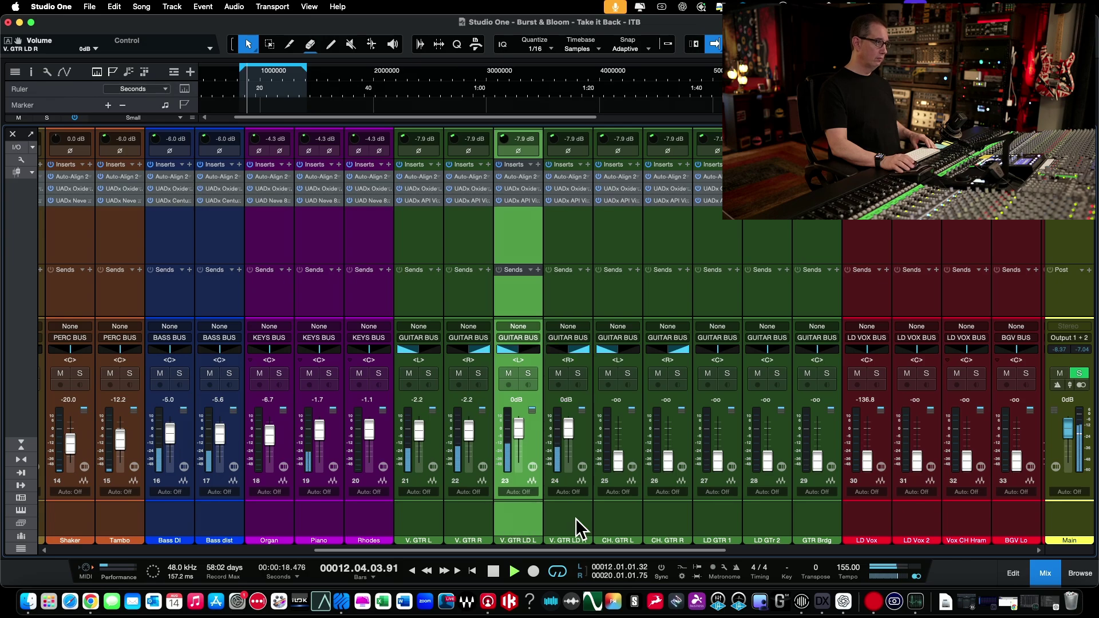
{"action": "left_click", "coordinate": [576, 519], "text": "shift"}
{"action": "left_click_drag", "start_coordinate": [567, 428], "coordinate": [567, 506]}
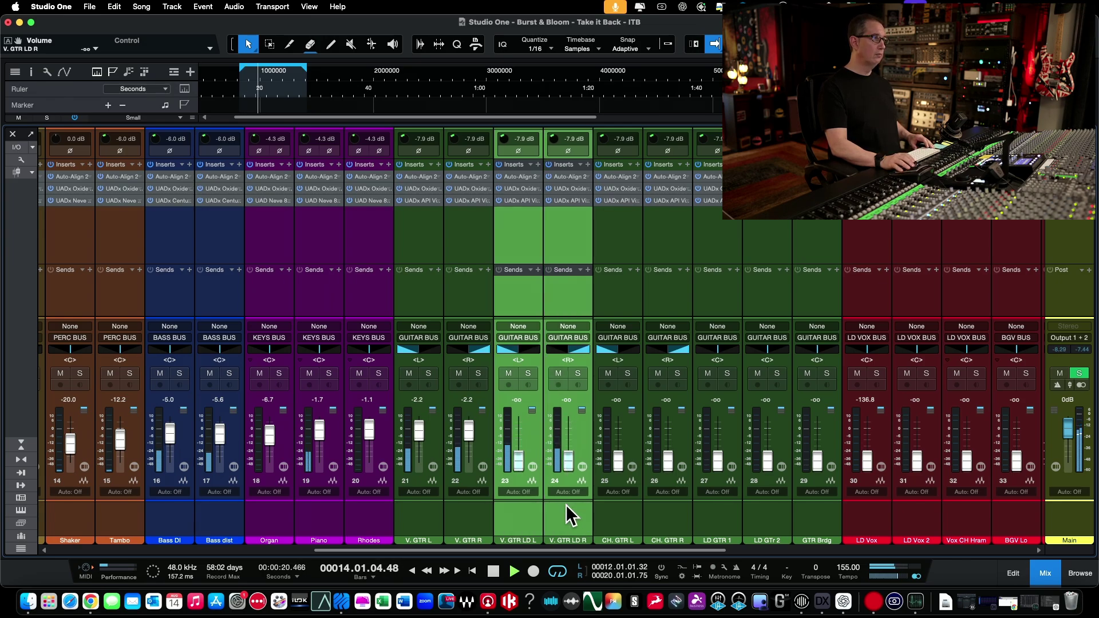
{"action": "left_click_drag", "start_coordinate": [568, 465], "coordinate": [564, 434]}
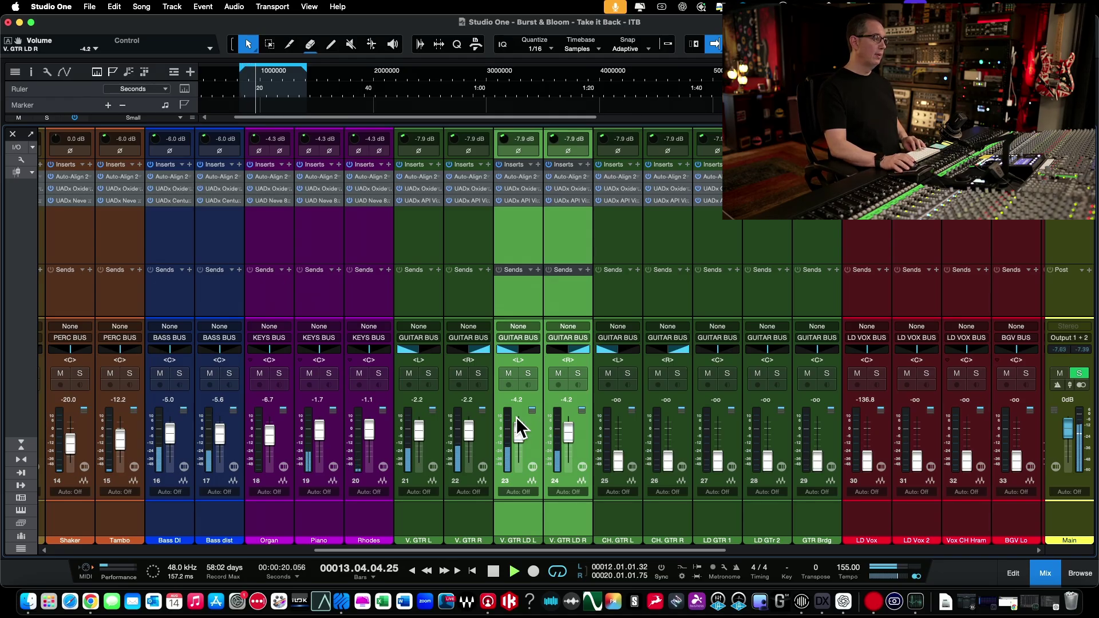
{"action": "key", "text": "space"}
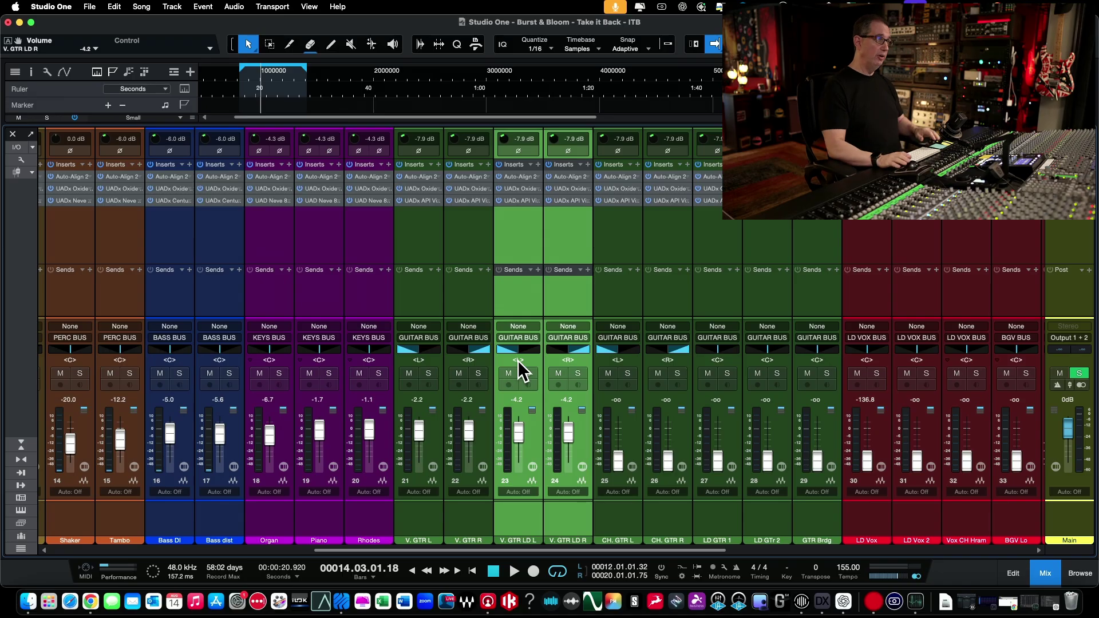
Enter pan values of L70 for V. GTR LD L and R70 for V. GTR LD R.
{"action": "left_click", "coordinate": [518, 360]}
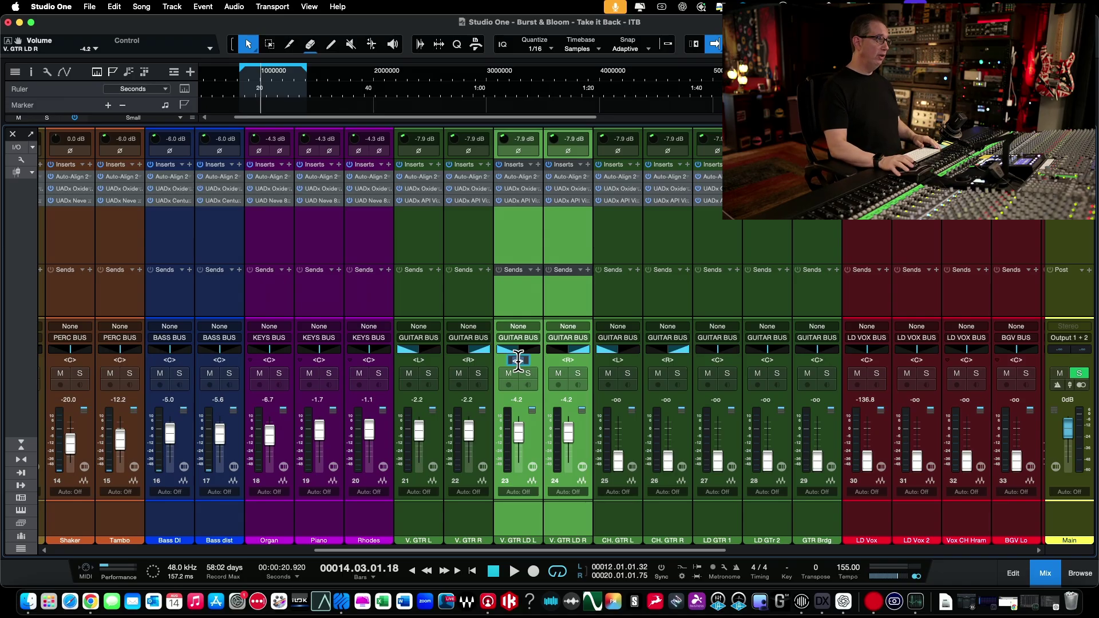
{"action": "key", "text": "BackSpace"}
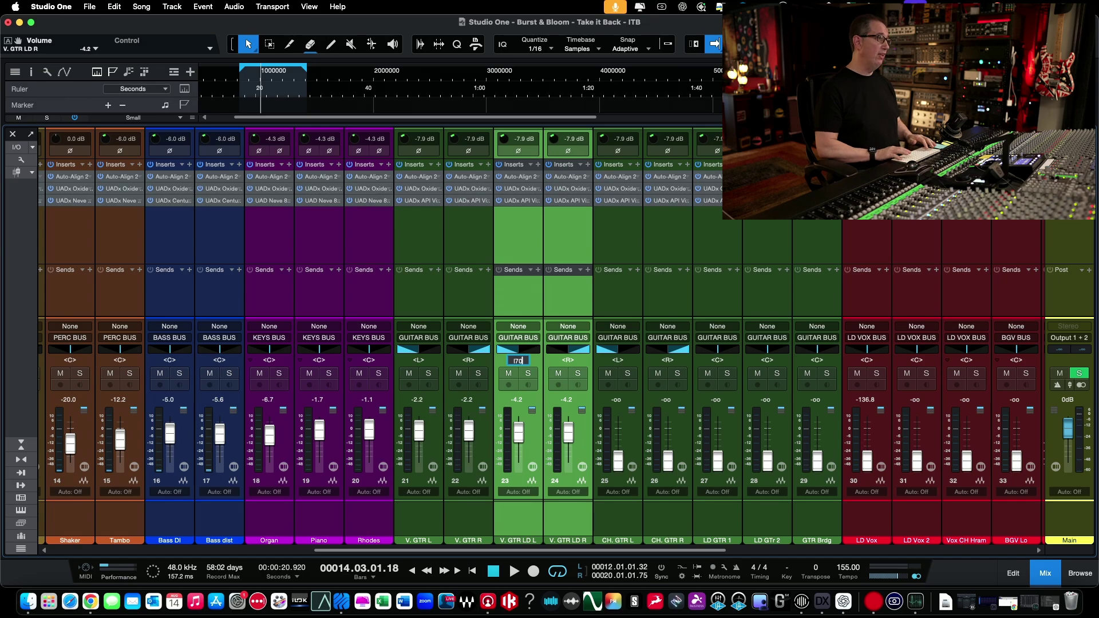
{"action": "type", "text": "l70"}
{"action": "key", "text": "Return"}
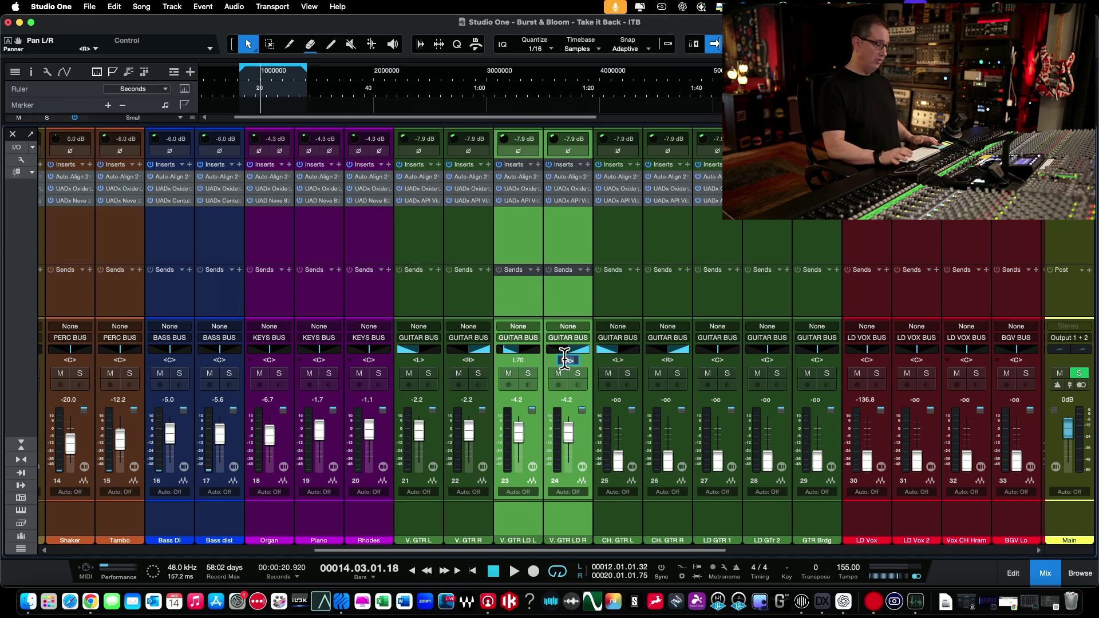
{"action": "type", "text": "r70"}
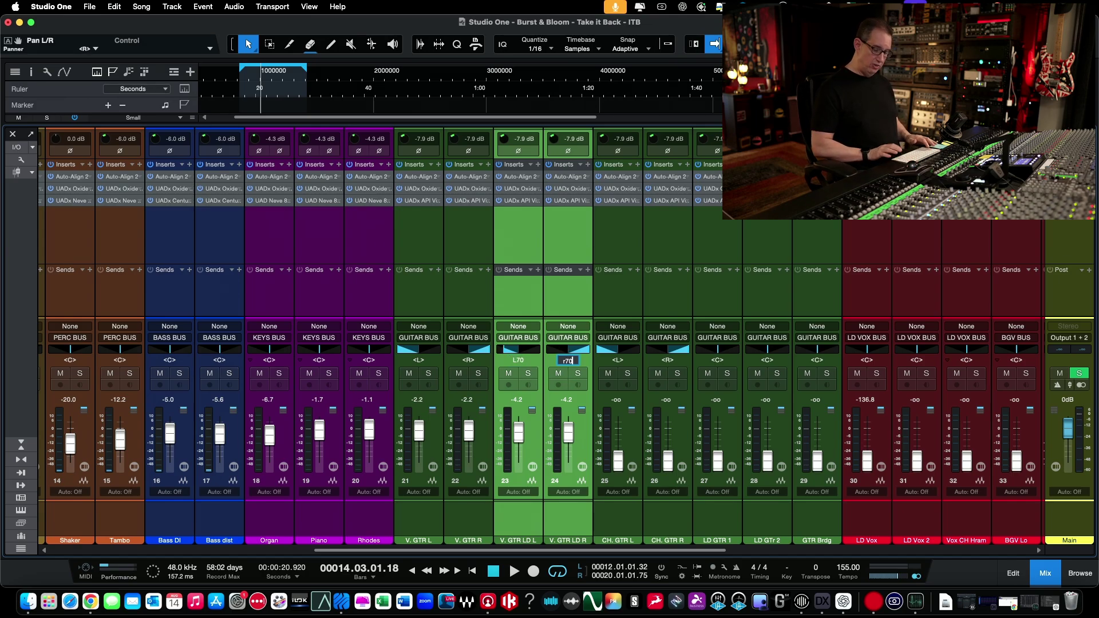
{"action": "key", "text": "Return"}
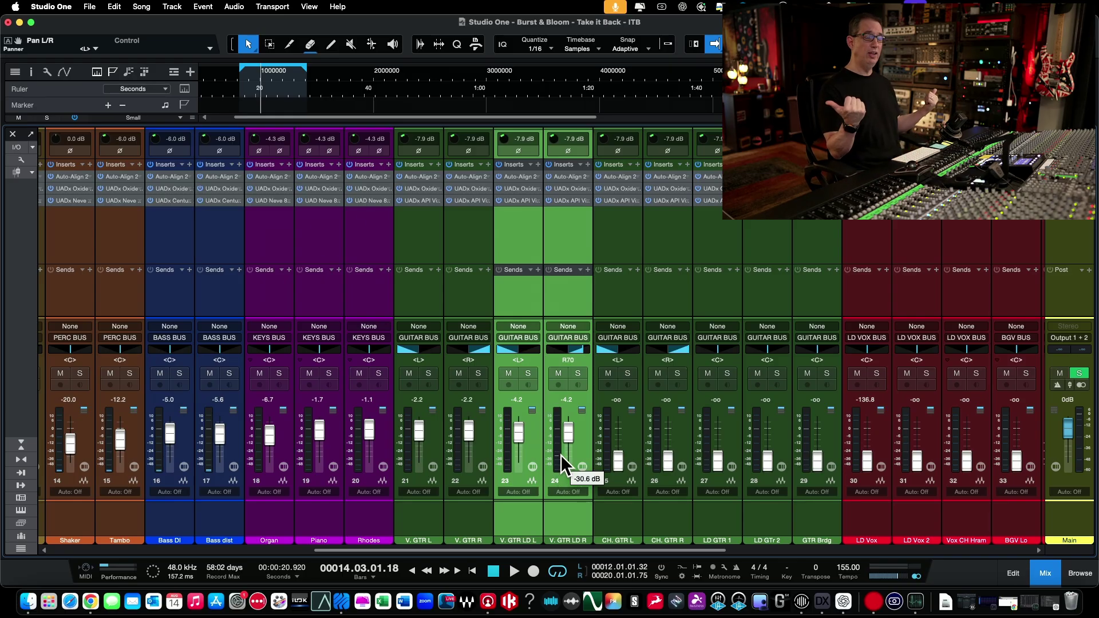
During playback, select only V. GTR LD L and set its pan to L70 again.
{"action": "key", "text": "space"}
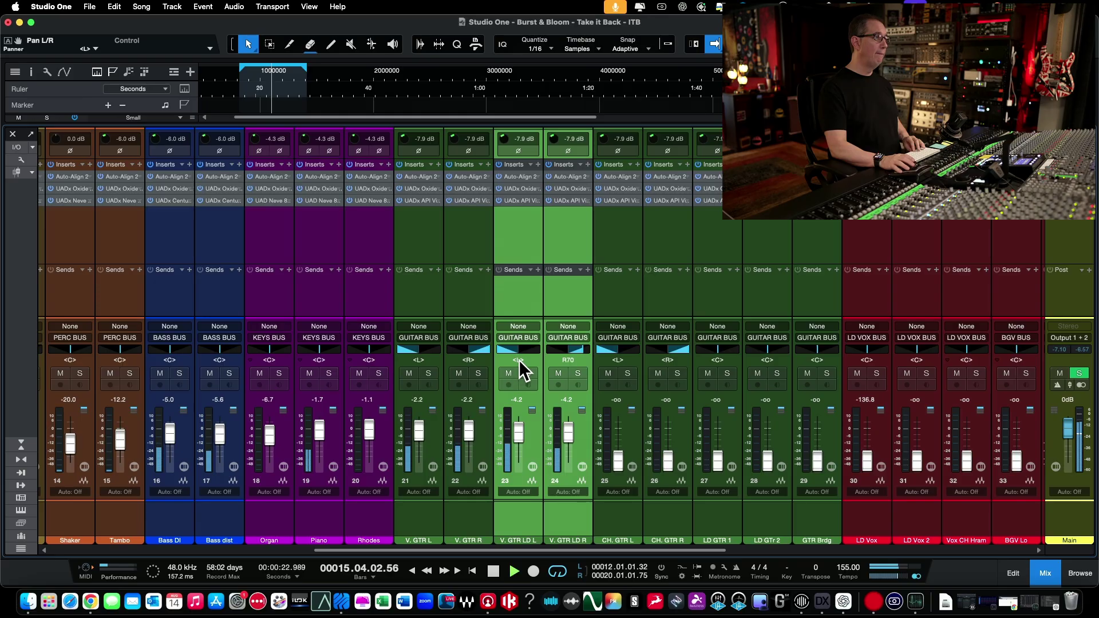
{"action": "left_click", "coordinate": [524, 516]}
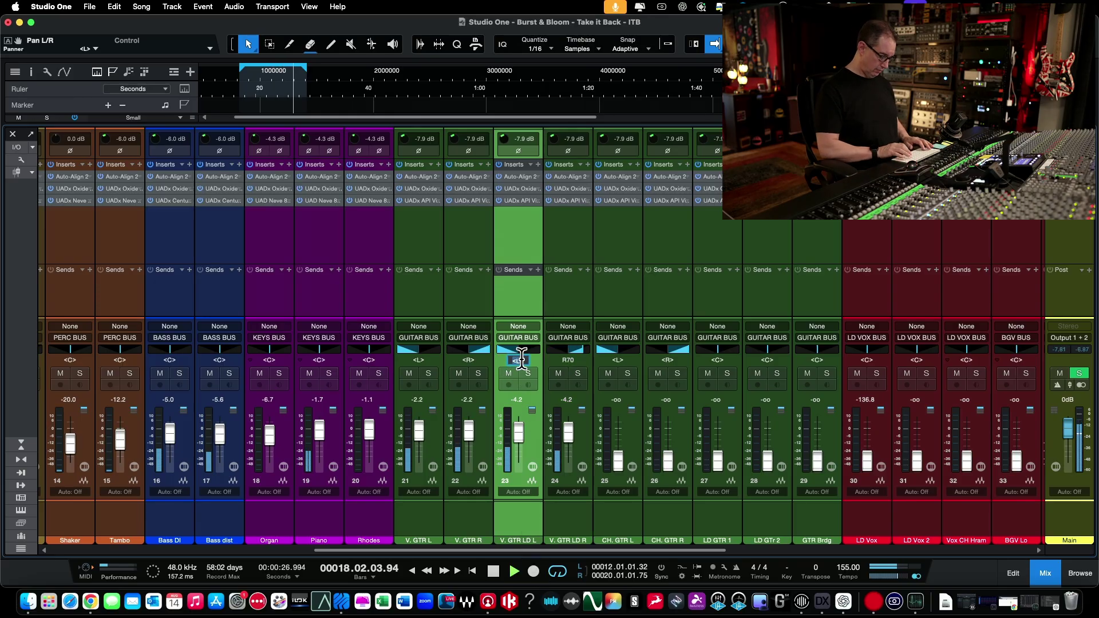
{"action": "double_click", "coordinate": [519, 361]}
{"action": "type", "text": "L70"}
{"action": "key", "text": "Return"}
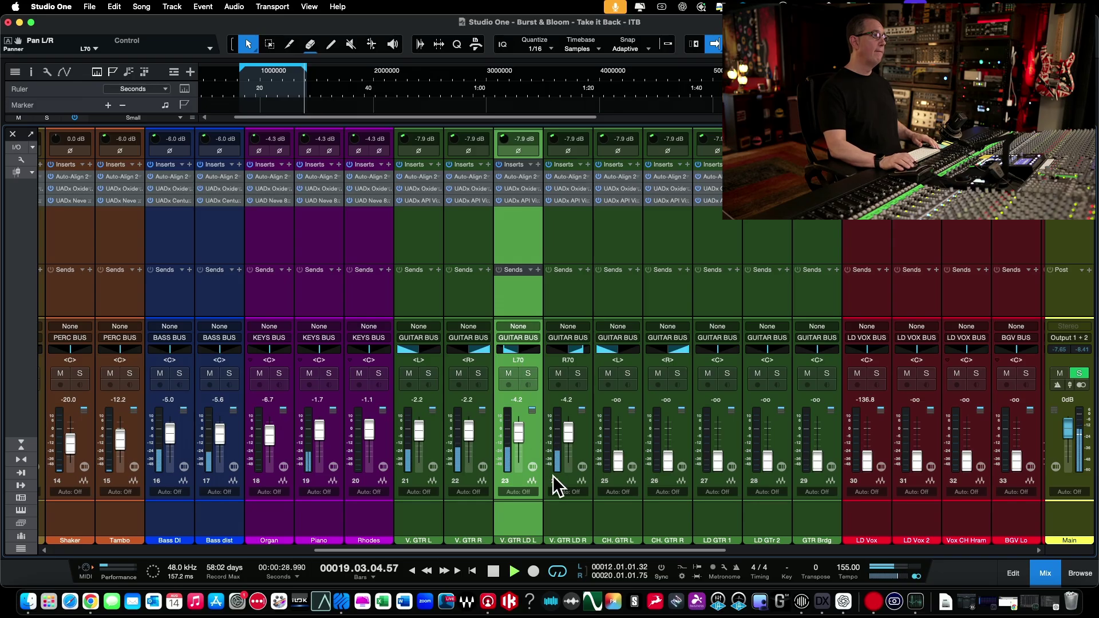
Select both lead guitar channels, compare them muted and unmuted, and lower their faders to about -7.8 dB.
{"action": "left_click", "coordinate": [558, 517], "text": "shift"}
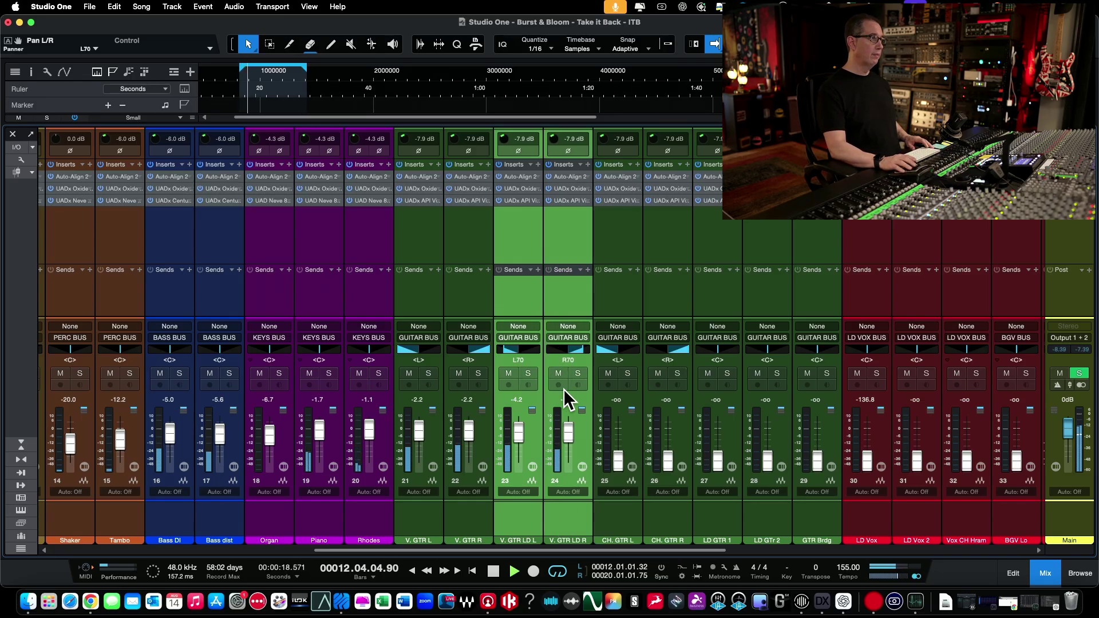
{"action": "left_click", "coordinate": [558, 375]}
{"action": "left_click", "coordinate": [557, 375]}
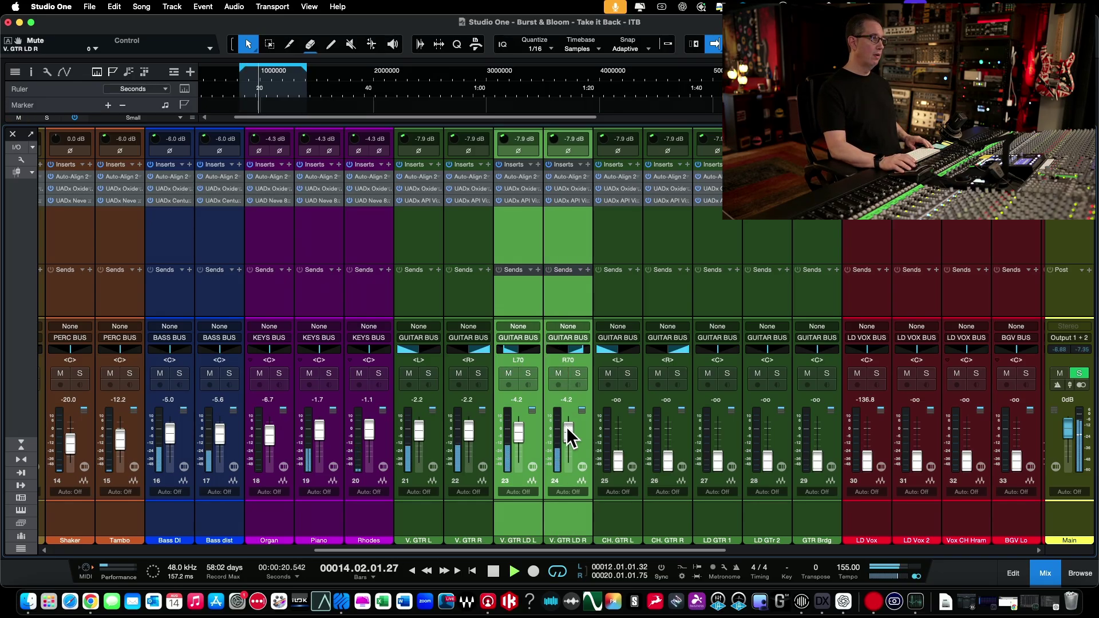
{"action": "scroll", "coordinate": [568, 432], "scroll_direction": "down", "scroll_amount": 4}
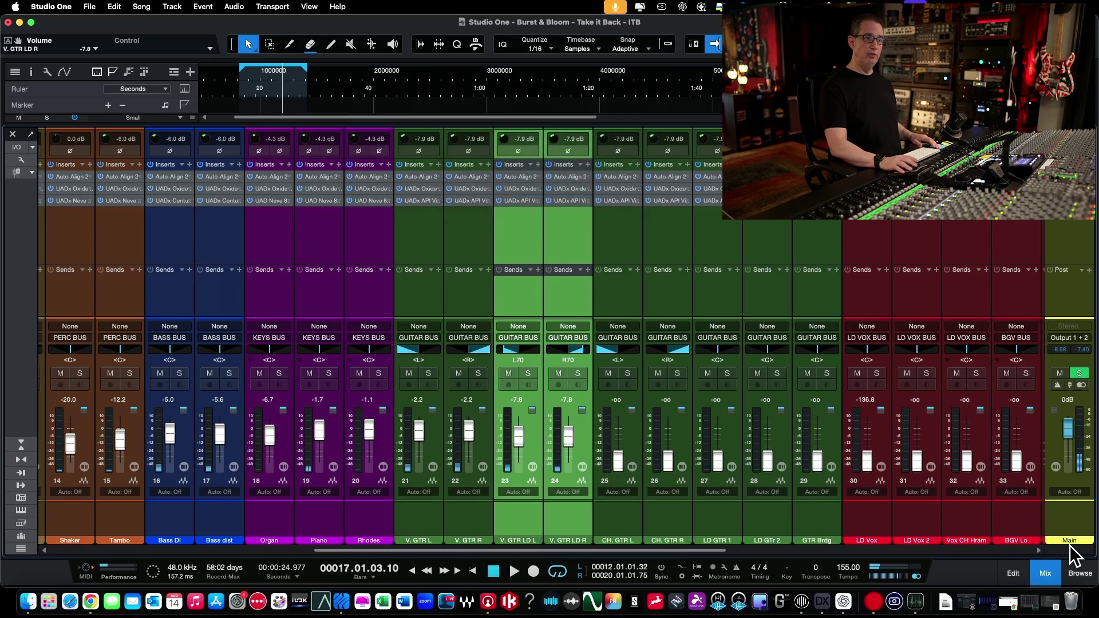
Insert the UADx LA-3A Compressor after the API Vision Channel Strip on both V. GTR LD L and V. GTR LD R.
{"action": "left_click", "coordinate": [1081, 574]}
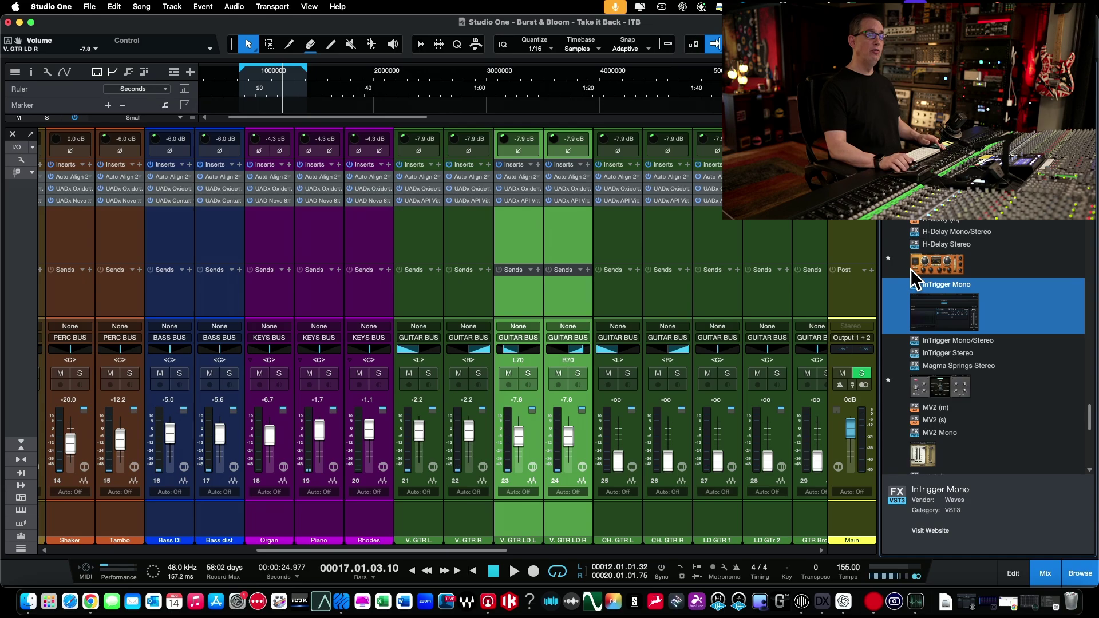
{"action": "scroll", "coordinate": [911, 269], "scroll_direction": "up", "scroll_amount": 3}
{"action": "scroll", "coordinate": [911, 269], "scroll_direction": "down", "scroll_amount": 10}
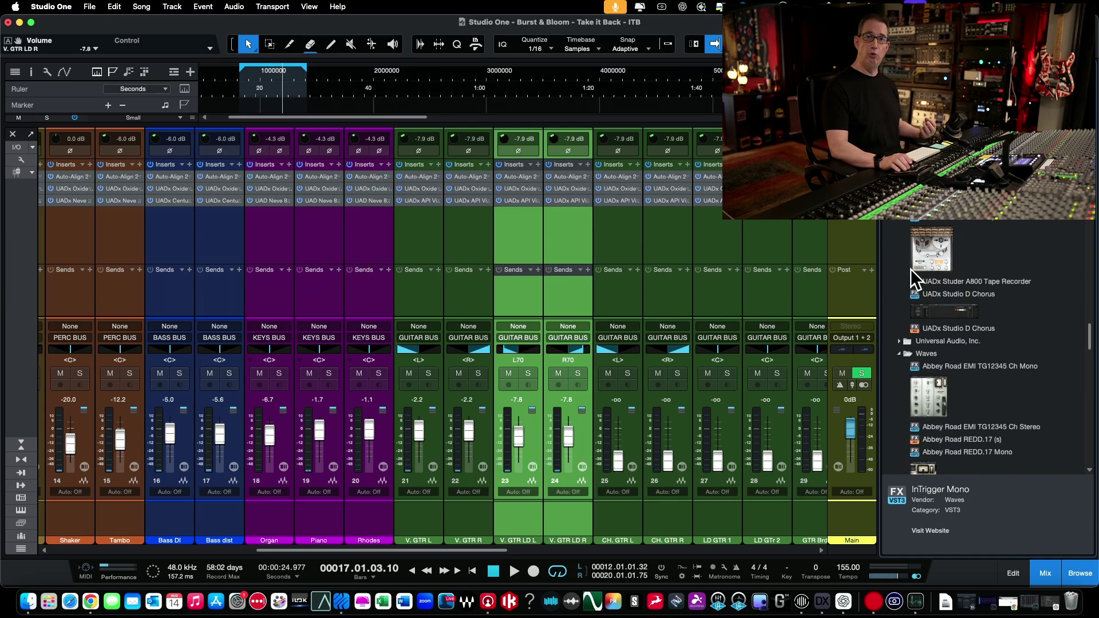
{"action": "scroll", "coordinate": [910, 270], "scroll_direction": "up", "scroll_amount": 10}
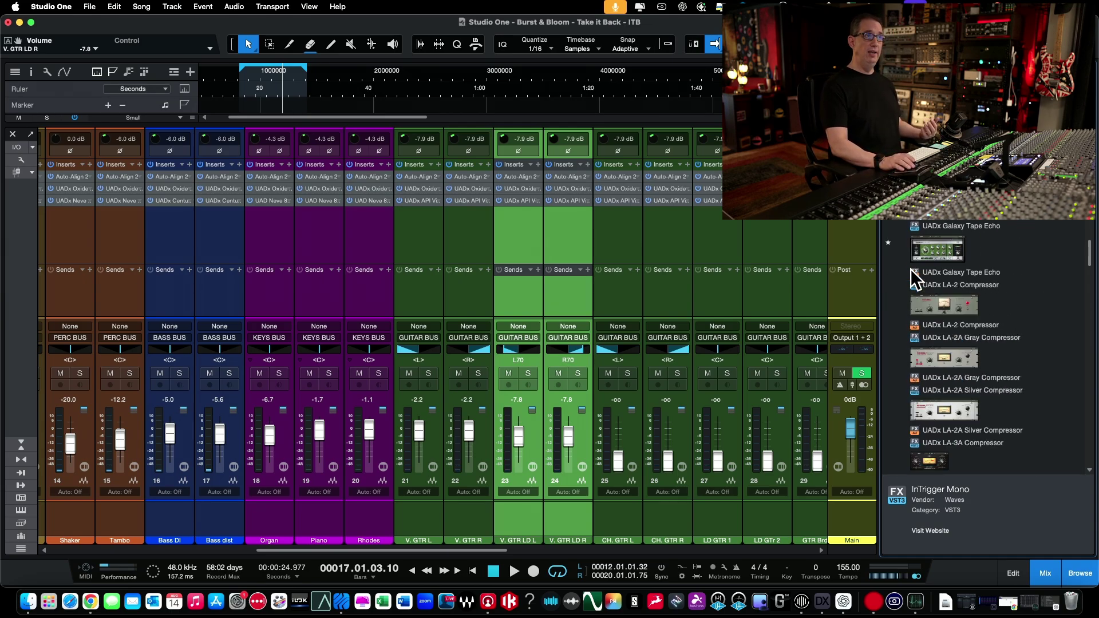
{"action": "scroll", "coordinate": [911, 271], "scroll_direction": "down", "scroll_amount": 10}
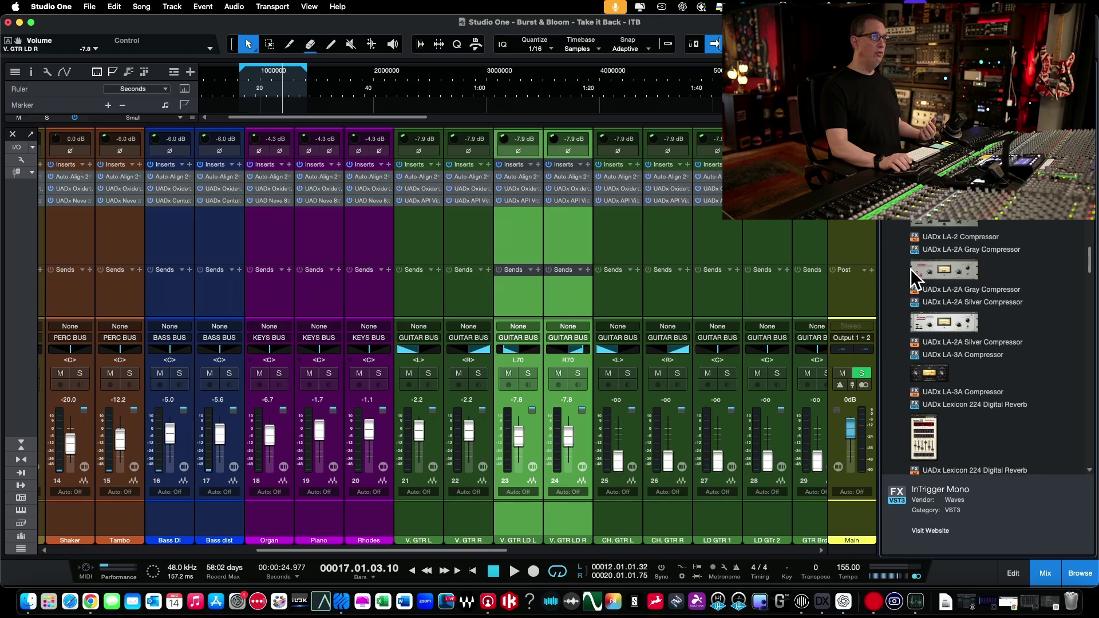
{"action": "left_click_drag", "start_coordinate": [923, 334], "coordinate": [513, 212]}
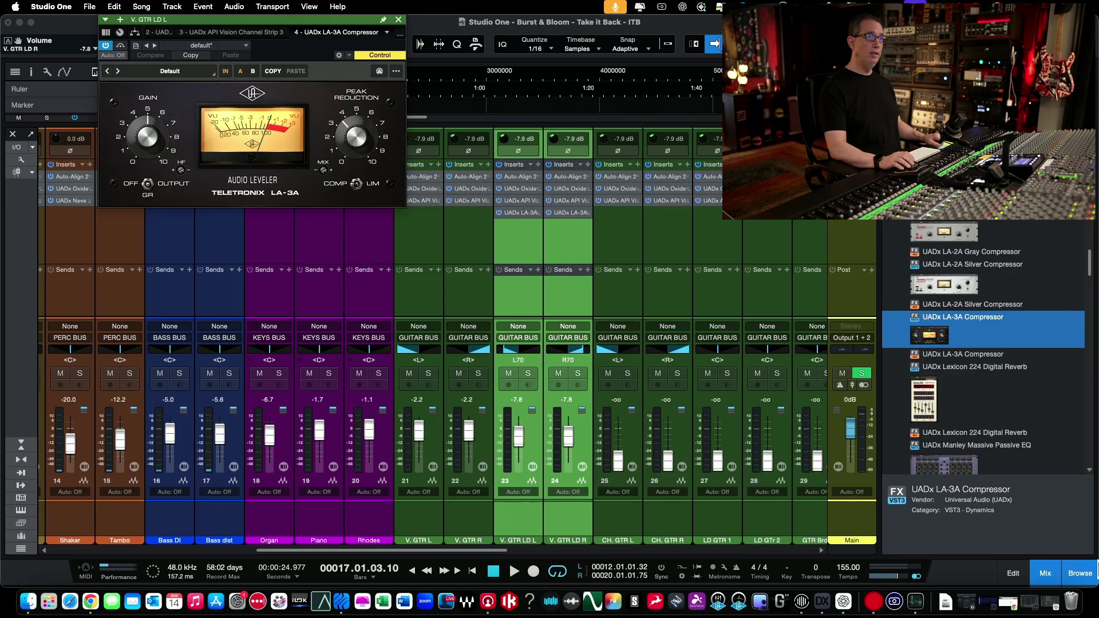
{"action": "left_click", "coordinate": [1089, 574]}
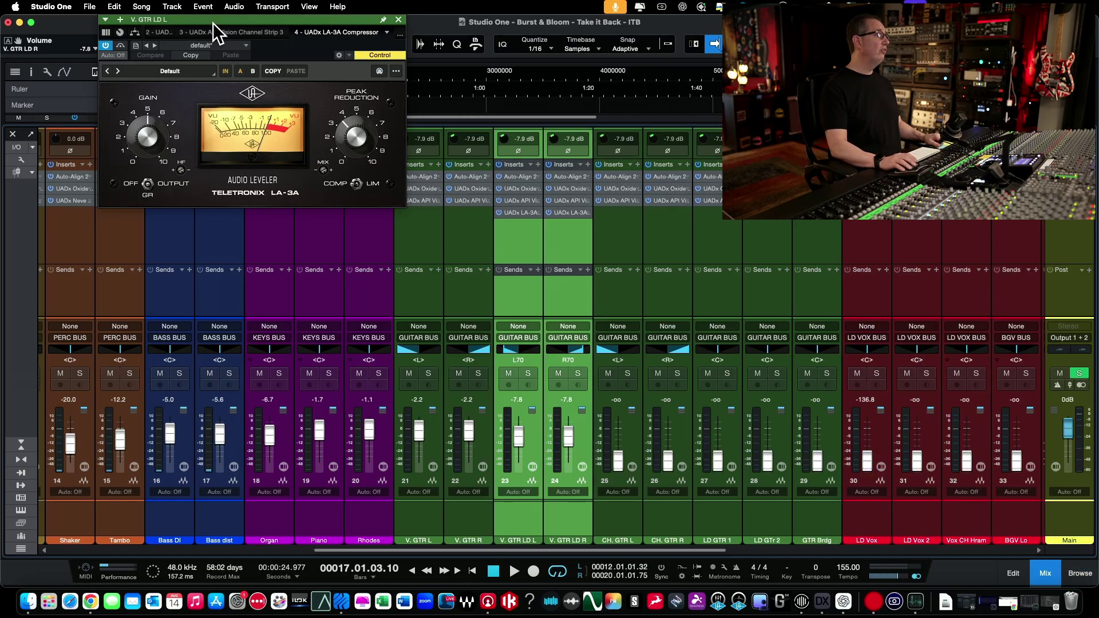
{"action": "left_click_drag", "start_coordinate": [214, 23], "coordinate": [258, 172]}
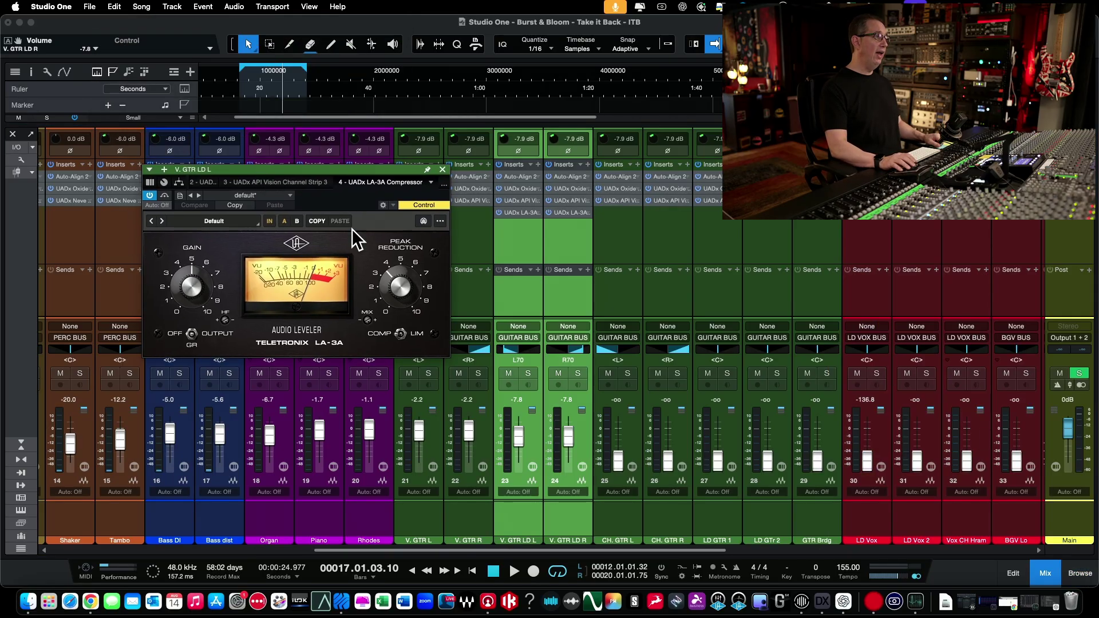
Solo V. GTR LD L and, during playback, set its LA-3A peak reduction to about 4.0 and gain to about 5.8.
{"action": "left_click", "coordinate": [509, 283]}
{"action": "left_click", "coordinate": [526, 373]}
{"action": "key", "text": "space"}
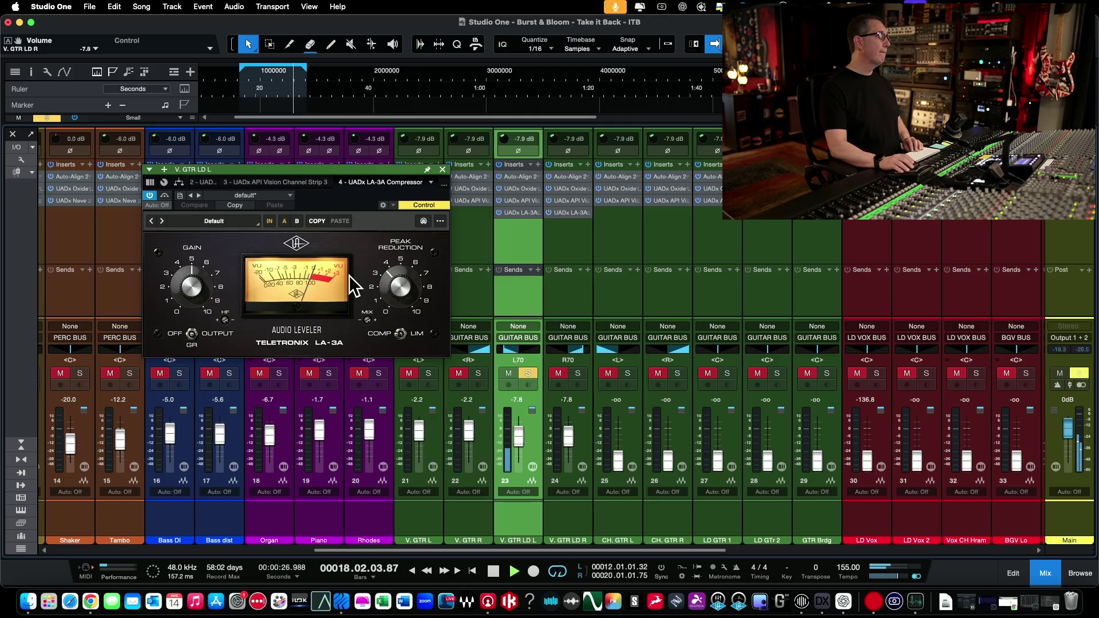
{"action": "mouse_move", "coordinate": [389, 277]}
{"action": "left_mouse_down"}
{"action": "mouse_move", "coordinate": [397, 256]}
{"action": "mouse_move", "coordinate": [396, 266]}
{"action": "left_mouse_up"}
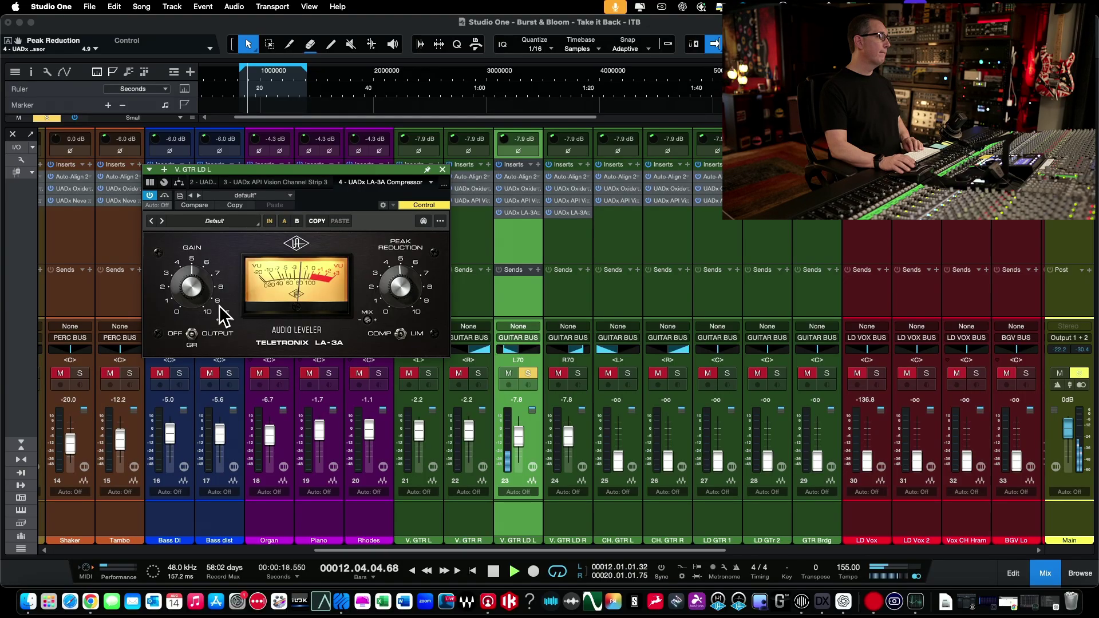
{"action": "left_click_drag", "start_coordinate": [190, 287], "coordinate": [192, 279]}
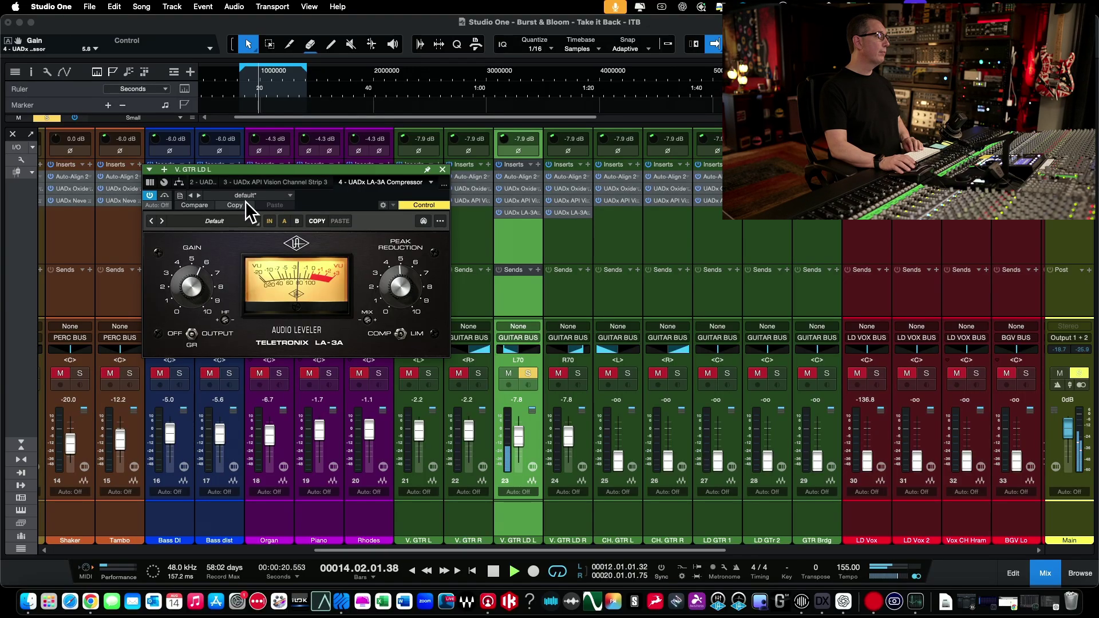
Compare V. GTR LD L with its LA-3A compressor bypassed and engaged, leaving it engaged, and stop playback.
{"action": "left_click", "coordinate": [268, 221]}
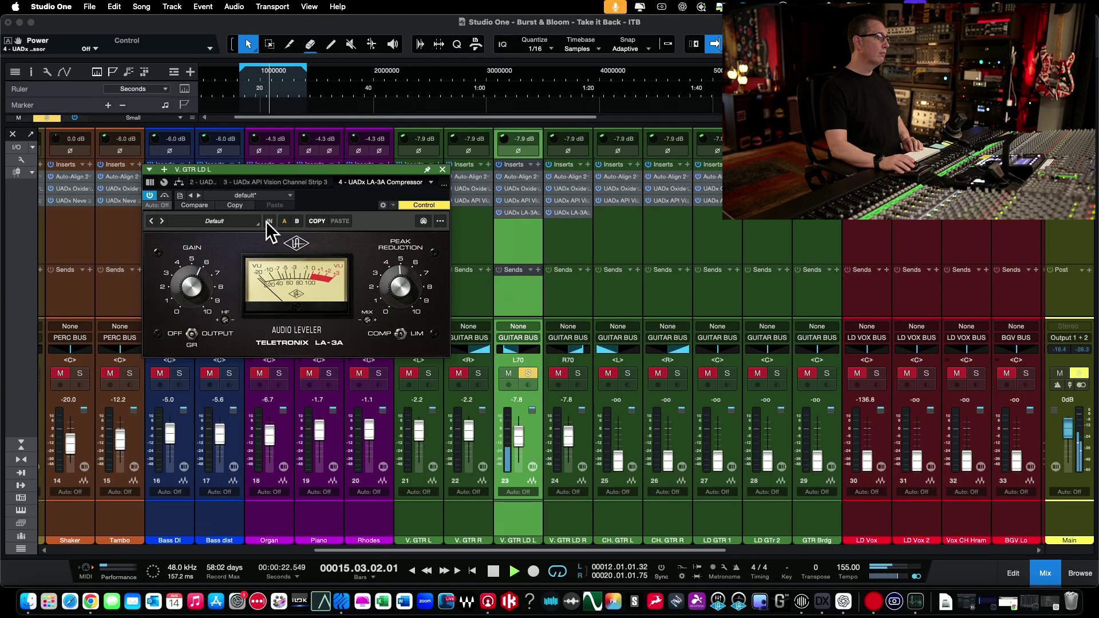
{"action": "left_click", "coordinate": [266, 221]}
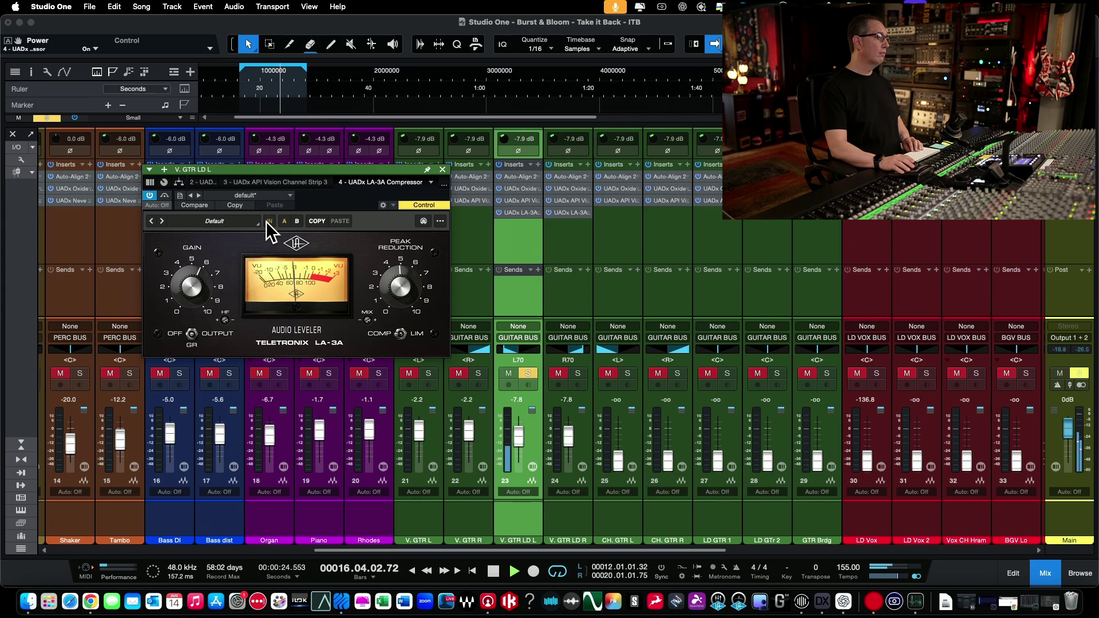
{"action": "left_click", "coordinate": [266, 221]}
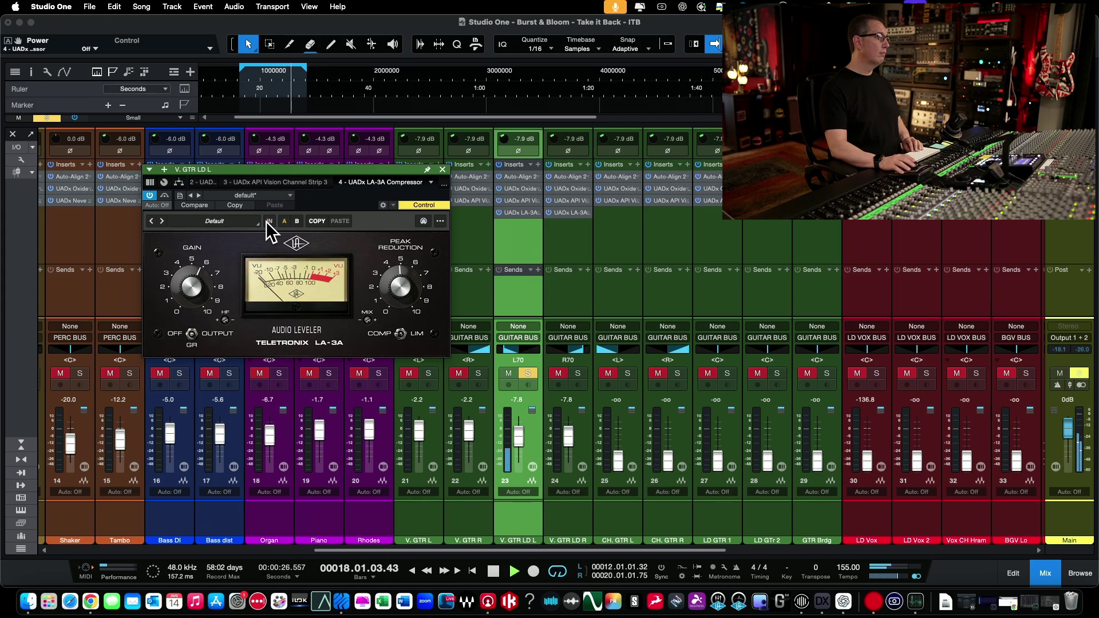
{"action": "left_click", "coordinate": [266, 221]}
{"action": "key", "text": "space"}
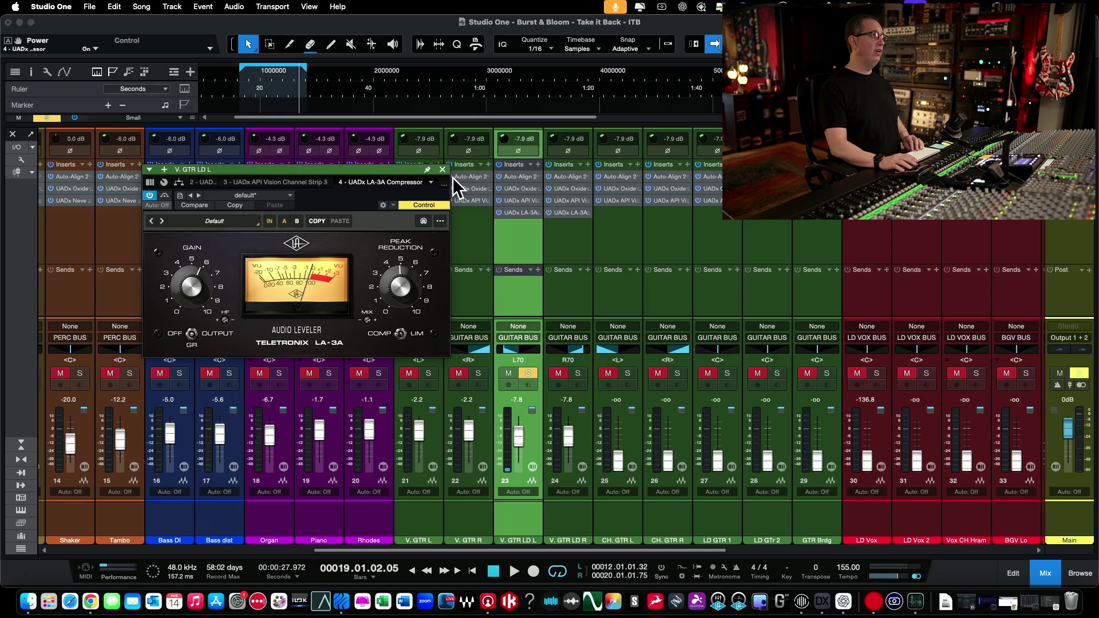
Add V. GTR LD R to the solo and, during playback, set its LA-3A peak reduction to about 5.4 and gain to 5.5.
{"action": "left_click", "coordinate": [577, 373]}
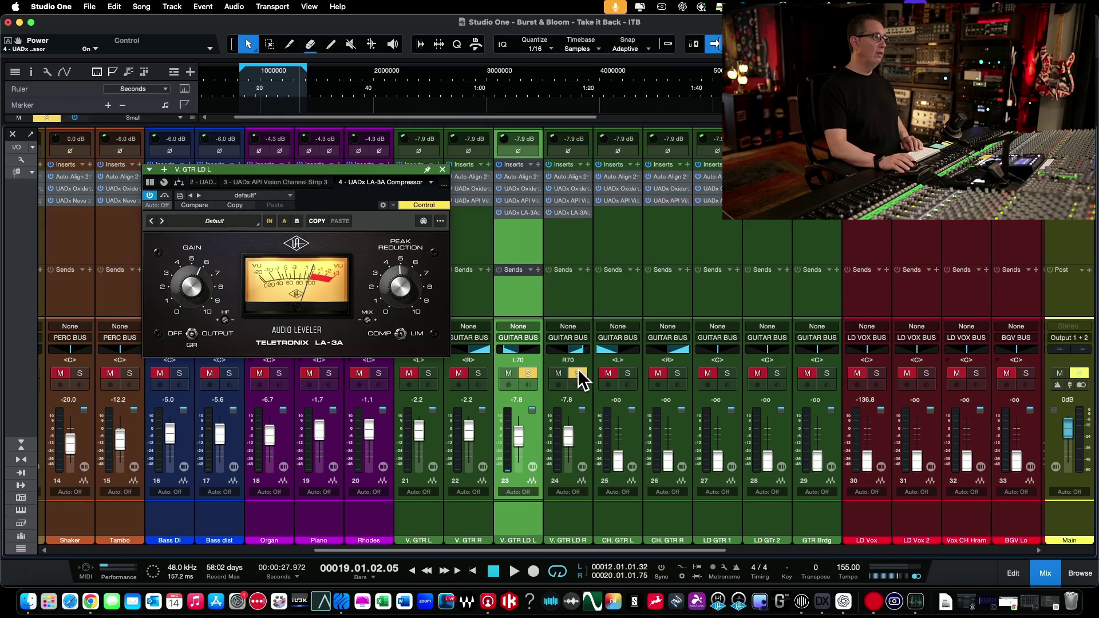
{"action": "left_click", "coordinate": [567, 213]}
{"action": "key", "text": "space"}
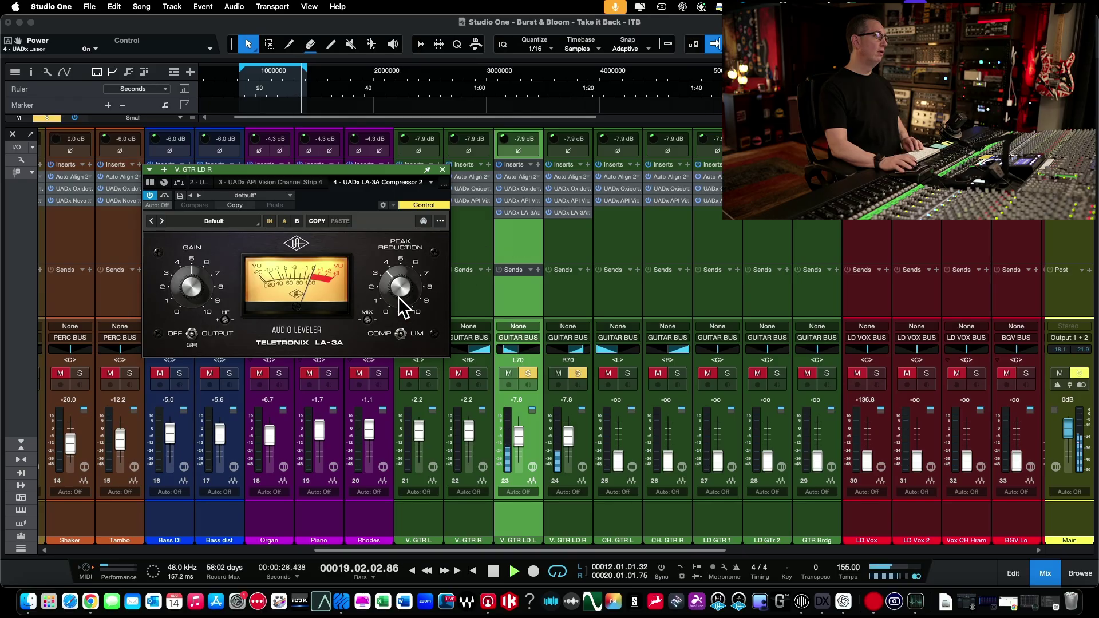
{"action": "left_click_drag", "start_coordinate": [397, 283], "coordinate": [403, 268]}
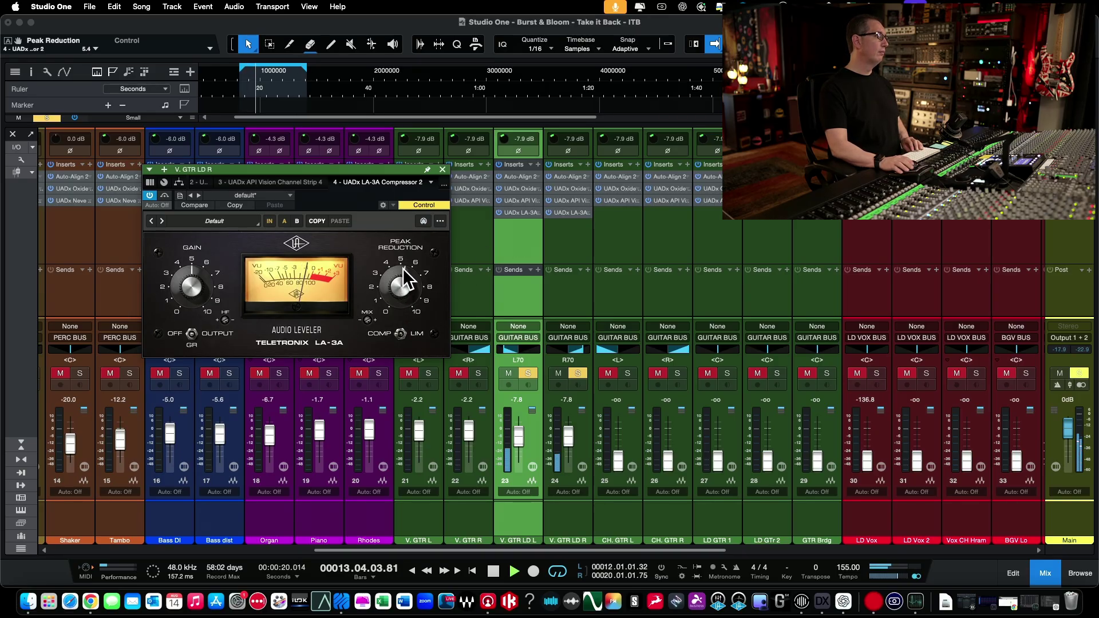
{"action": "left_click_drag", "start_coordinate": [198, 282], "coordinate": [201, 278]}
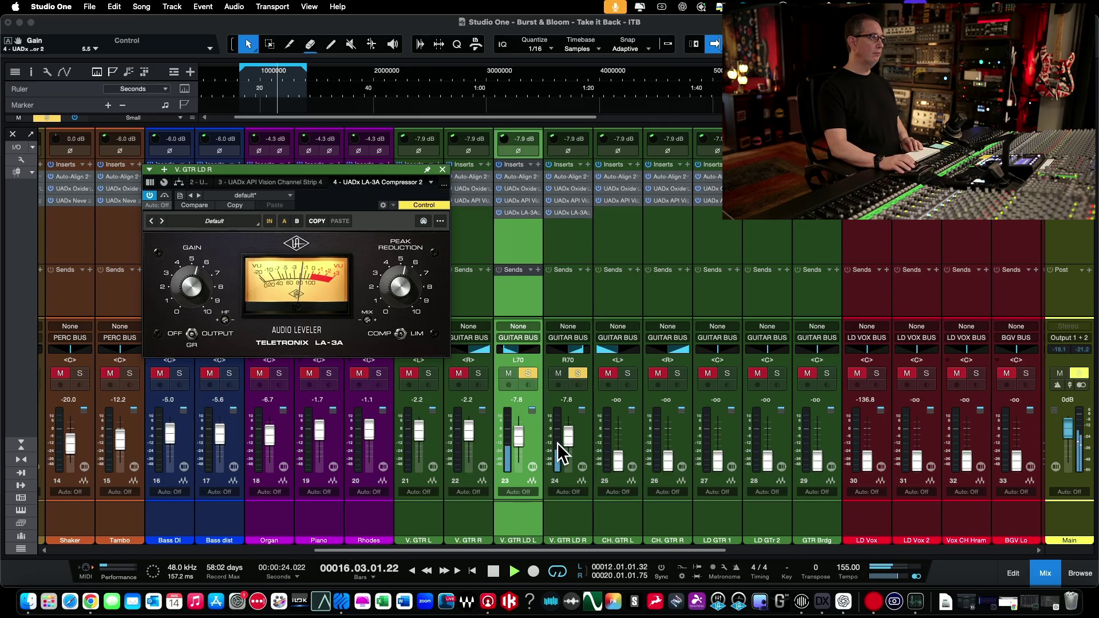
Unsolo both lead guitars, select them together and compare the full mix with them muted and unmuted.
{"action": "left_click", "coordinate": [443, 170]}
{"action": "left_click", "coordinate": [526, 374]}
{"action": "left_click", "coordinate": [578, 373]}
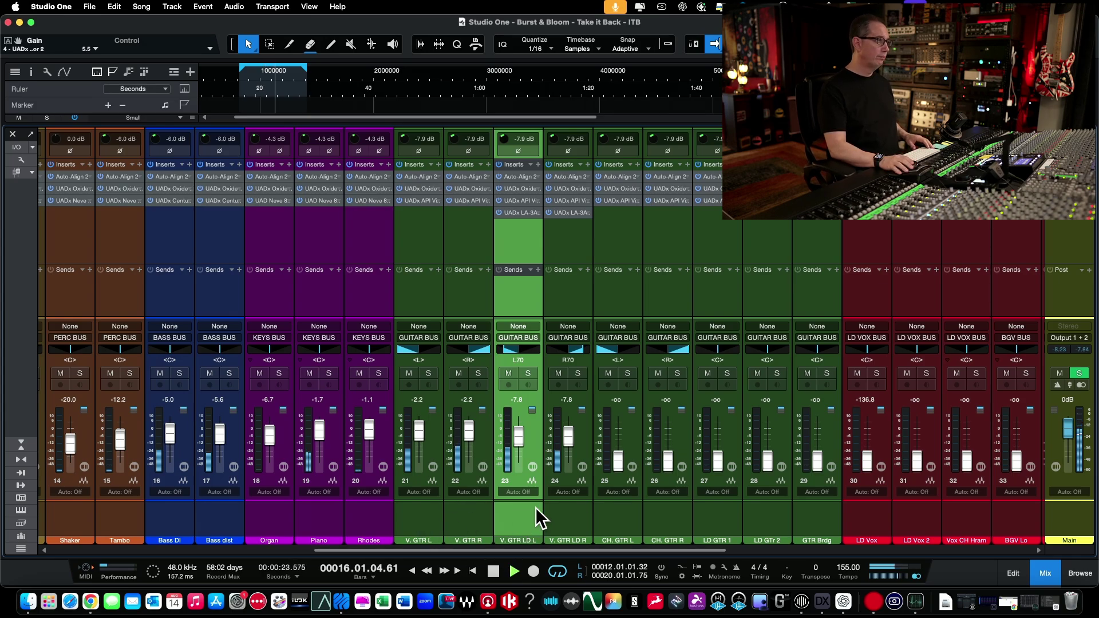
{"action": "left_click", "coordinate": [552, 510], "text": "shift"}
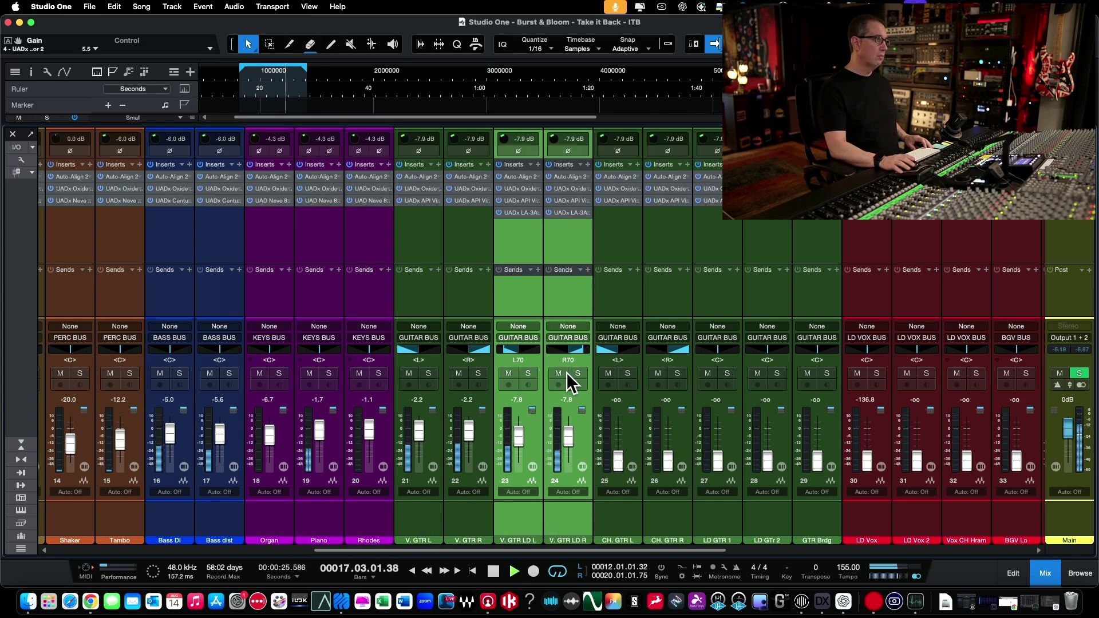
{"action": "left_click", "coordinate": [558, 369]}
{"action": "left_click", "coordinate": [558, 369]}
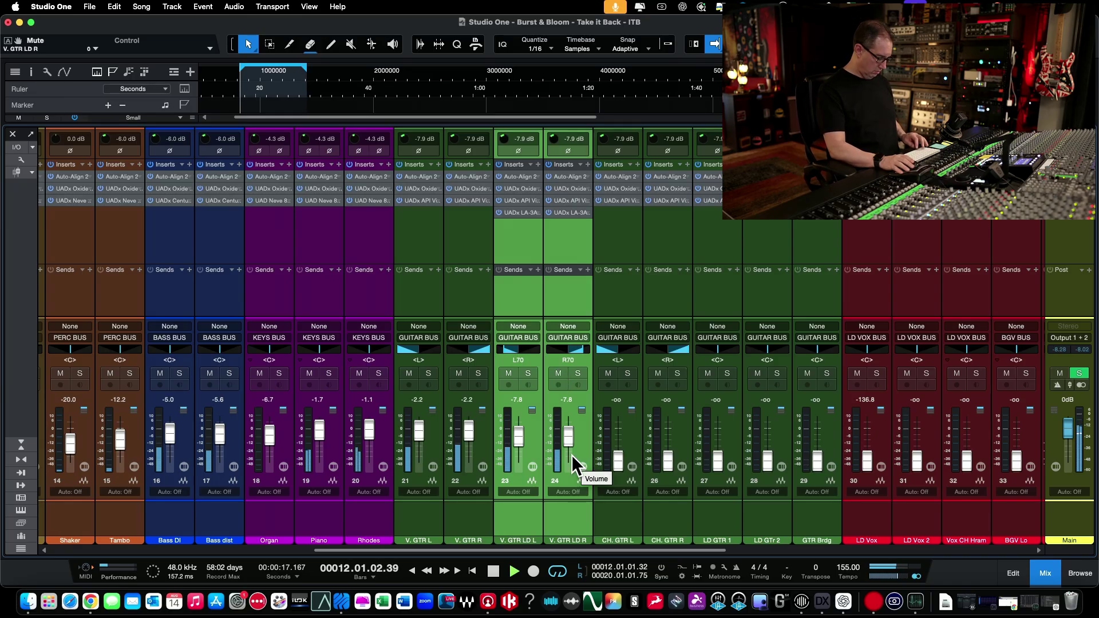
{"action": "key", "text": "space"}
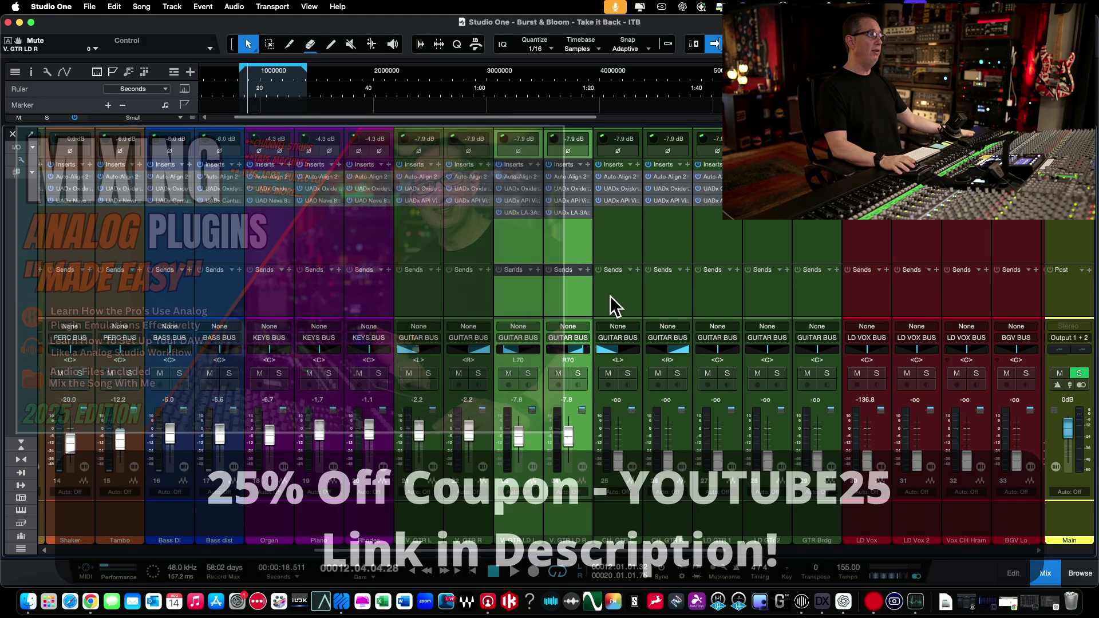
Select CH. GTR L and set the loop range over a chorus guitar section, from bar 59.04.01 to bar 77.02.01.
{"action": "left_click", "coordinate": [611, 296]}
{"action": "key", "text": "F3"}
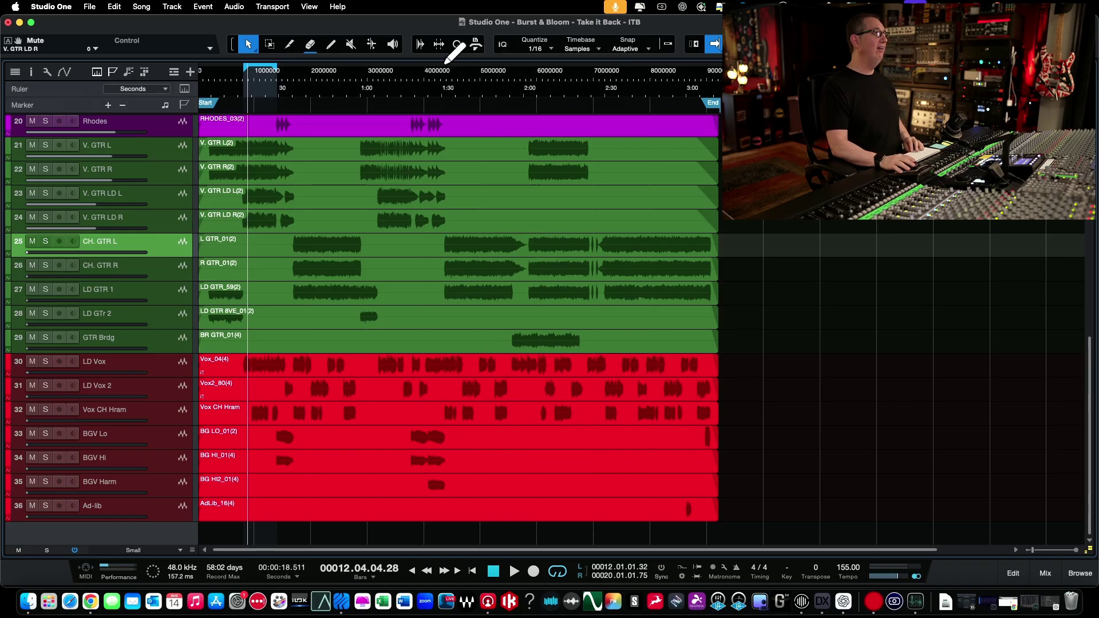
{"action": "left_click_drag", "start_coordinate": [444, 64], "coordinate": [524, 59]}
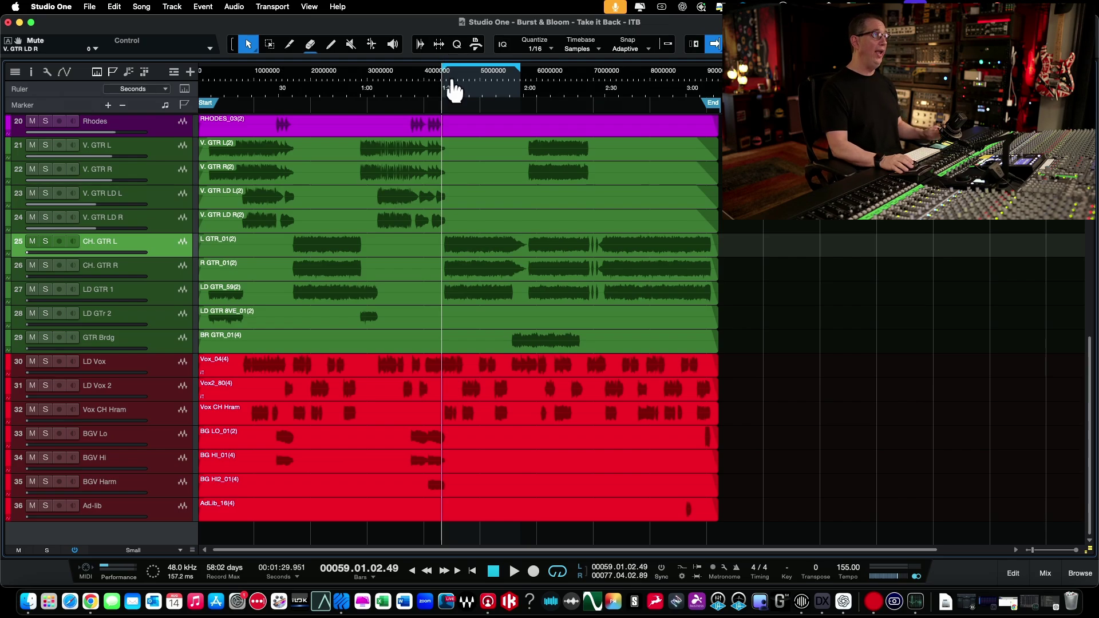
{"action": "mouse_move", "coordinate": [449, 74]}
{"action": "left_mouse_down"}
{"action": "mouse_move", "coordinate": [451, 84]}
{"action": "mouse_move", "coordinate": [439, 71]}
{"action": "left_mouse_up"}
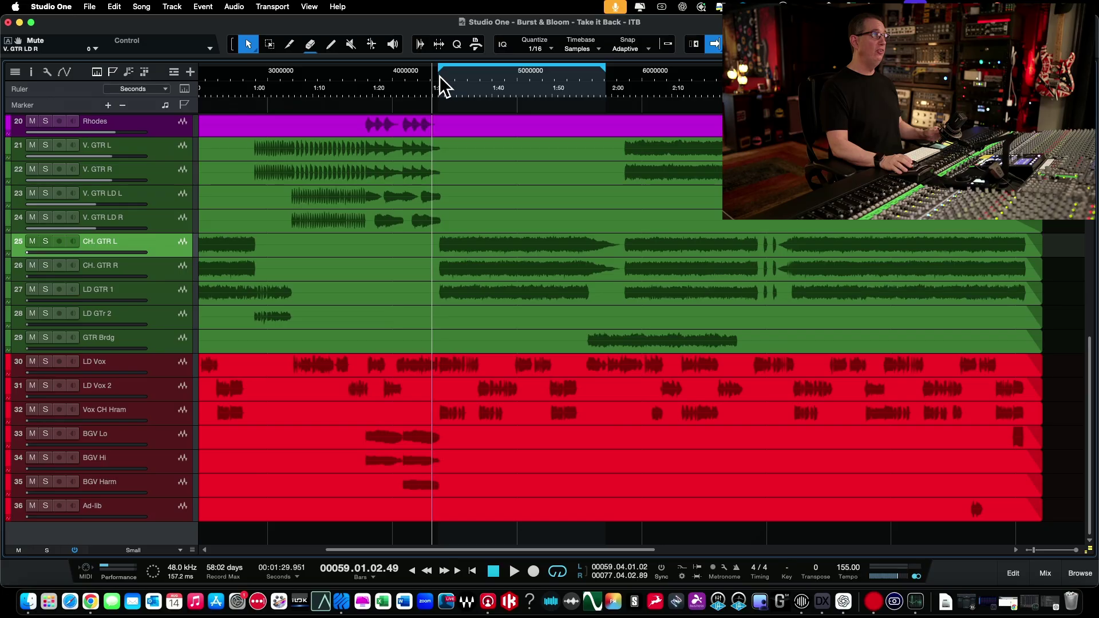
{"action": "left_click", "coordinate": [438, 75]}
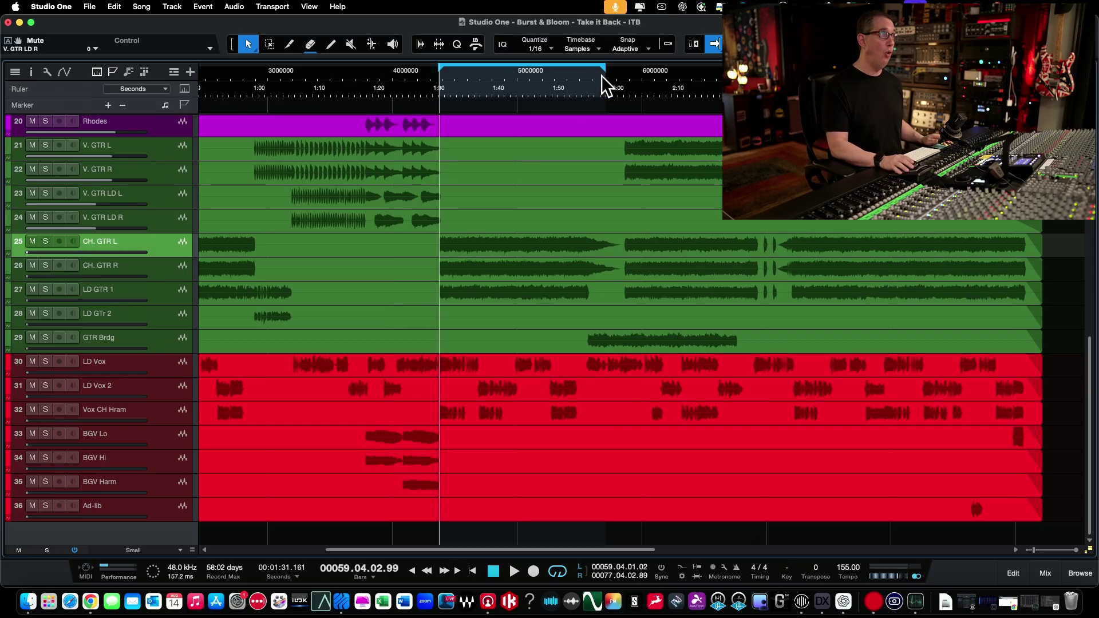
{"action": "left_click_drag", "start_coordinate": [601, 75], "coordinate": [600, 75]}
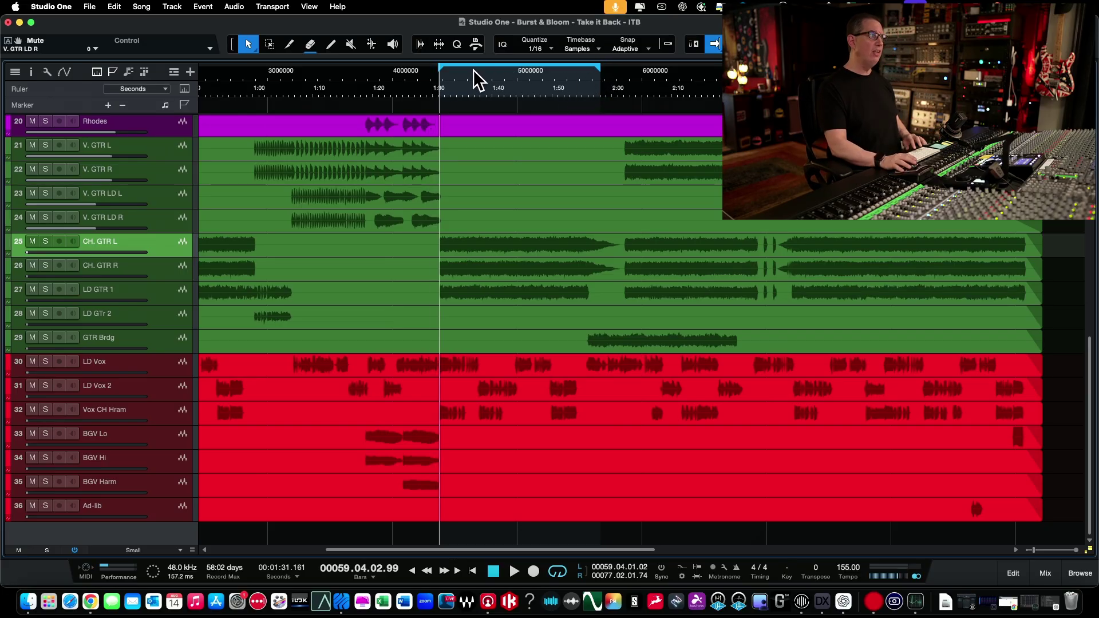
{"action": "key", "text": "F3"}
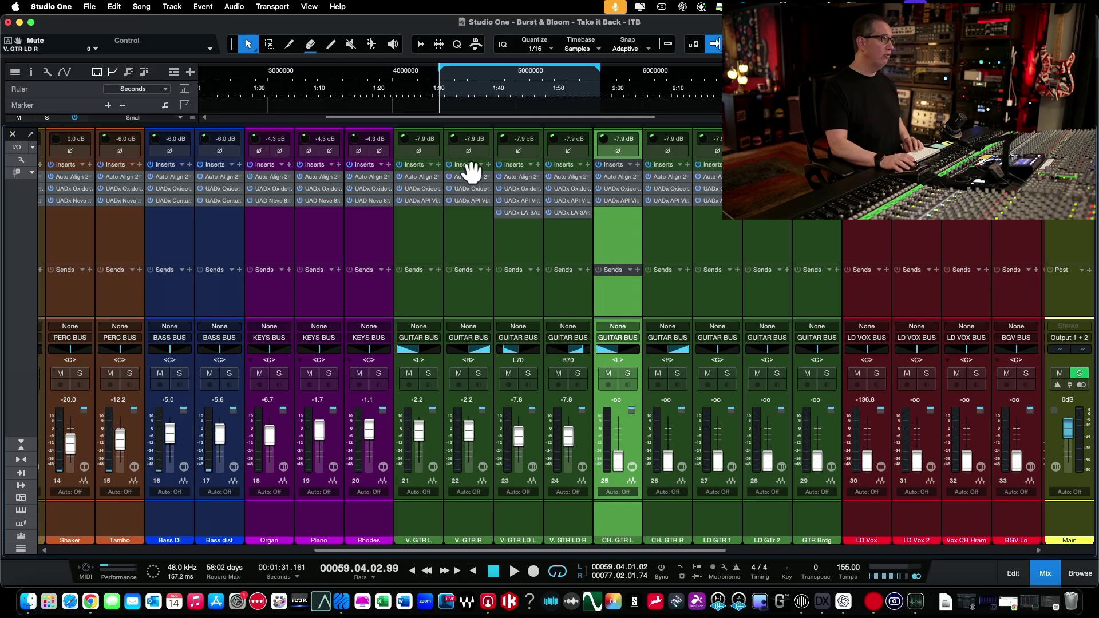
Solo CH. GTR L and CH. GTR R, set both faders to 0 dB and audition the pair over the loop range.
{"action": "left_click", "coordinate": [619, 462], "text": "alt"}
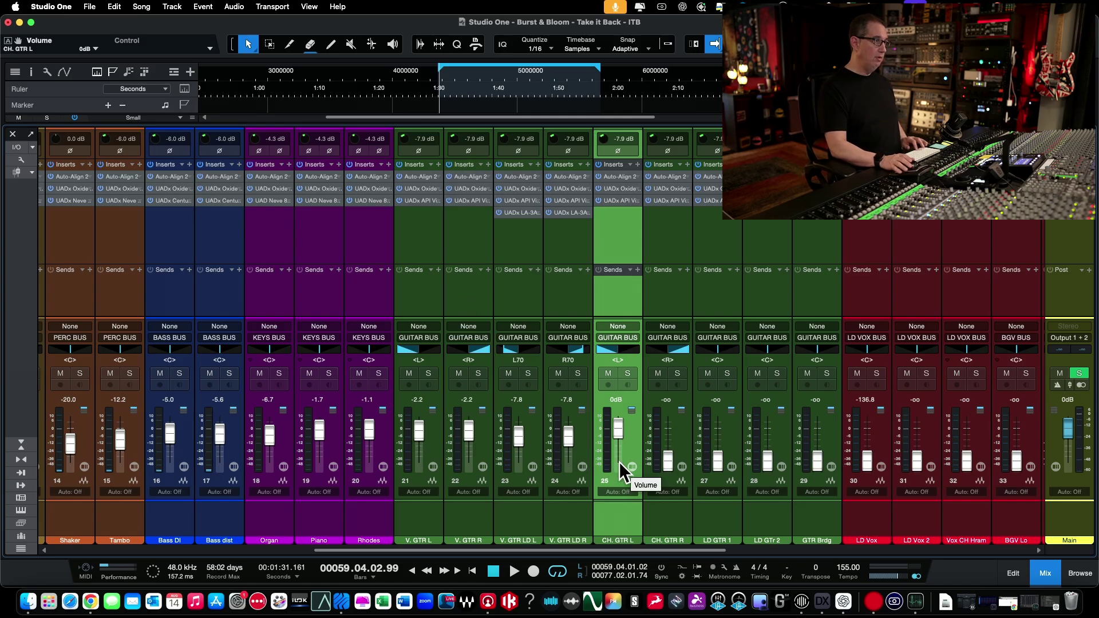
{"action": "left_click", "coordinate": [627, 373]}
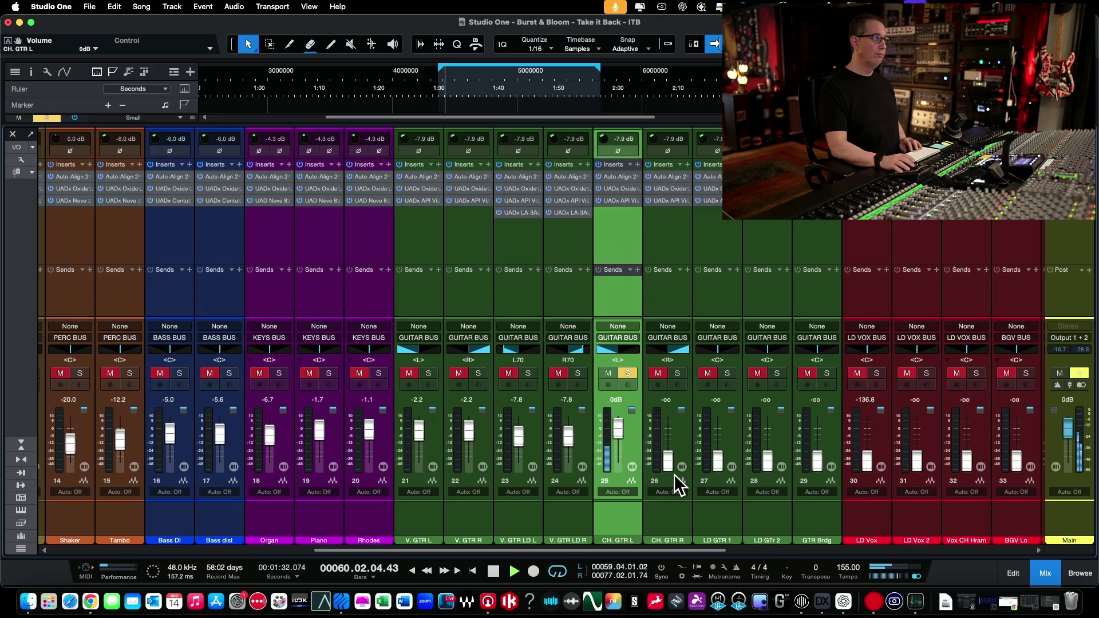
{"action": "left_click", "coordinate": [677, 374]}
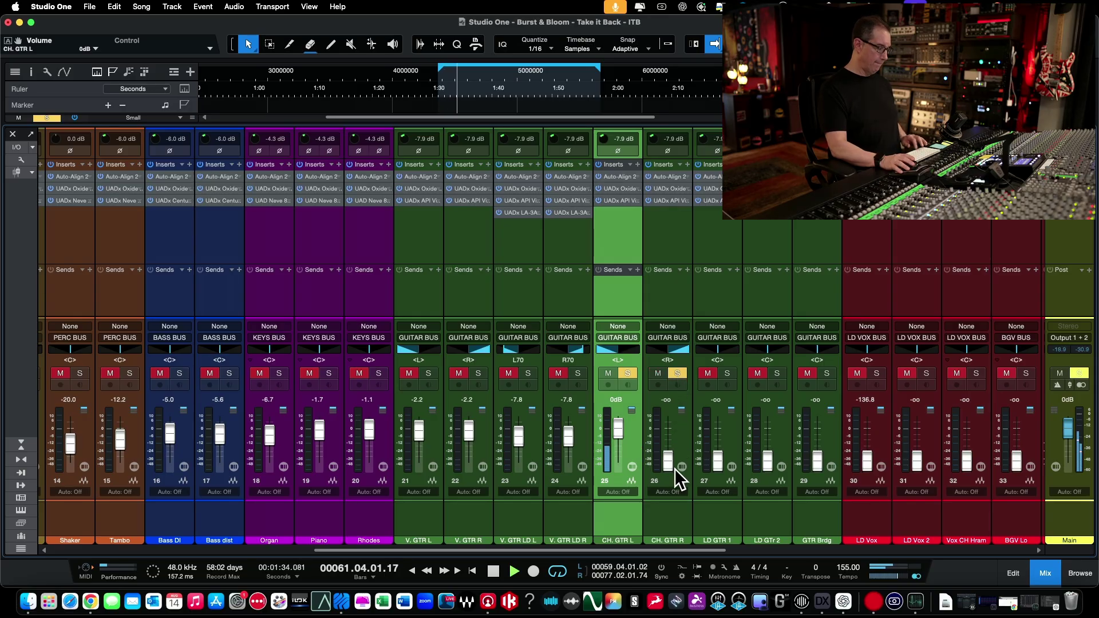
{"action": "left_click", "coordinate": [671, 468], "text": "alt"}
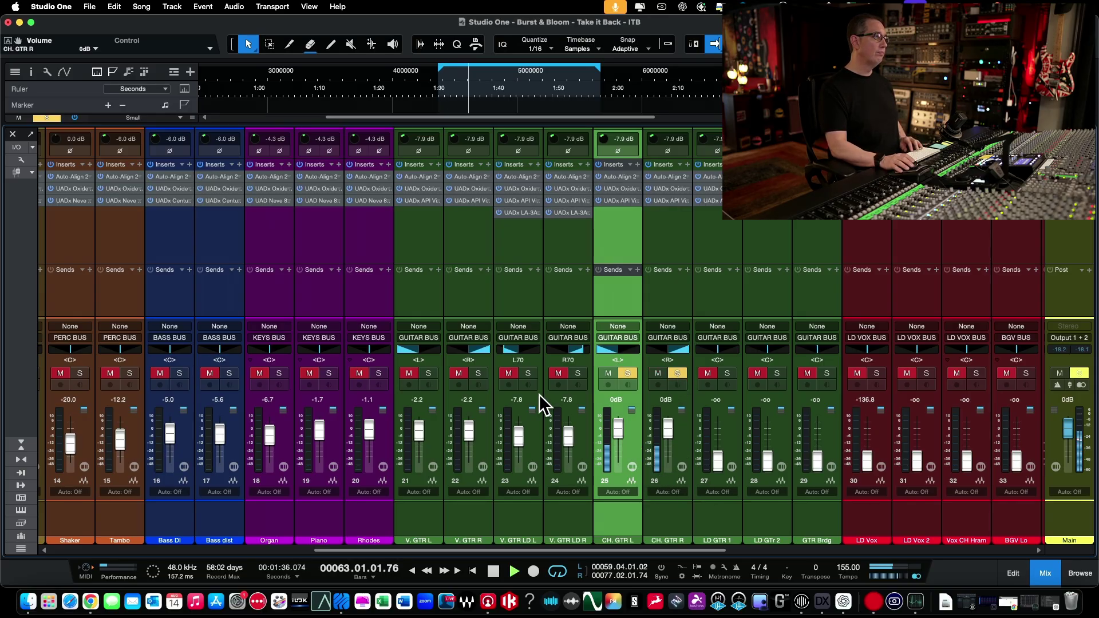
{"action": "key", "text": "F3"}
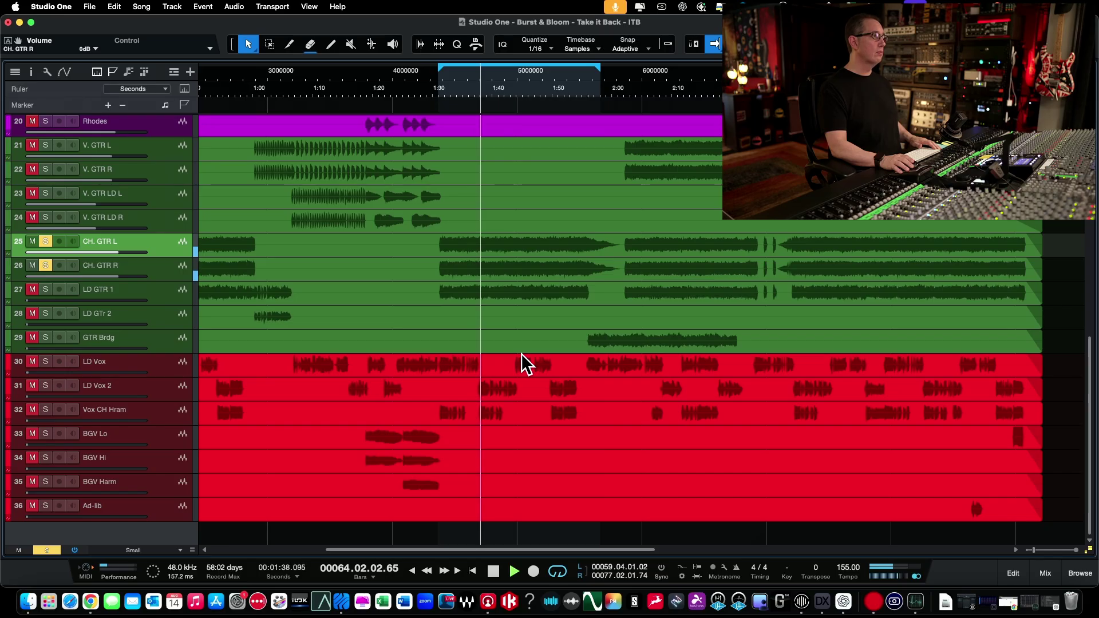
{"action": "key", "text": "F3"}
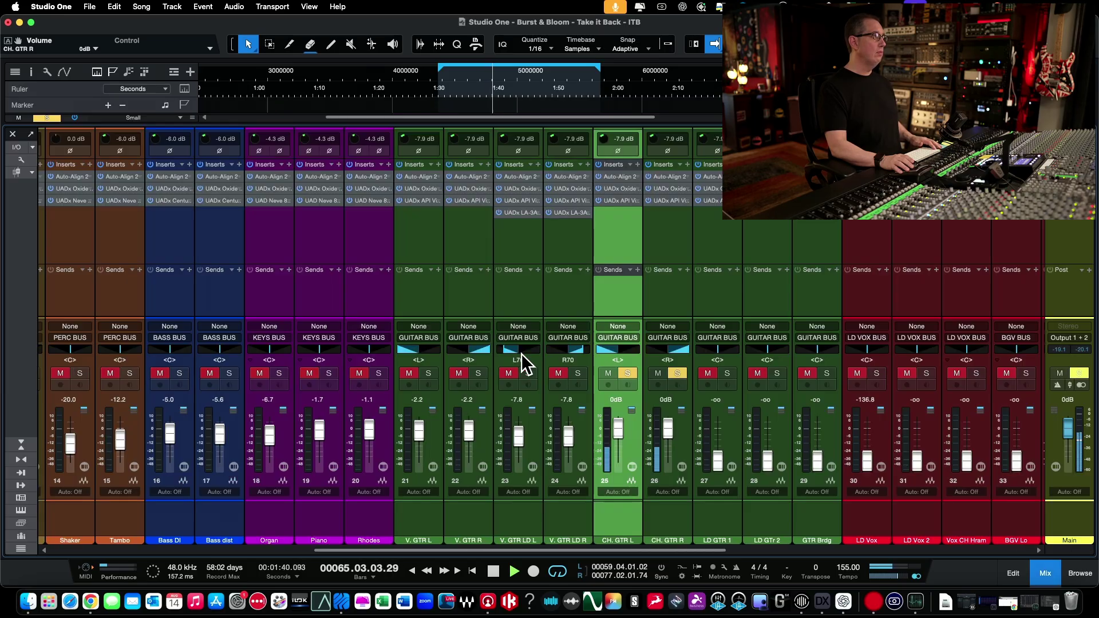
{"action": "key", "text": "space"}
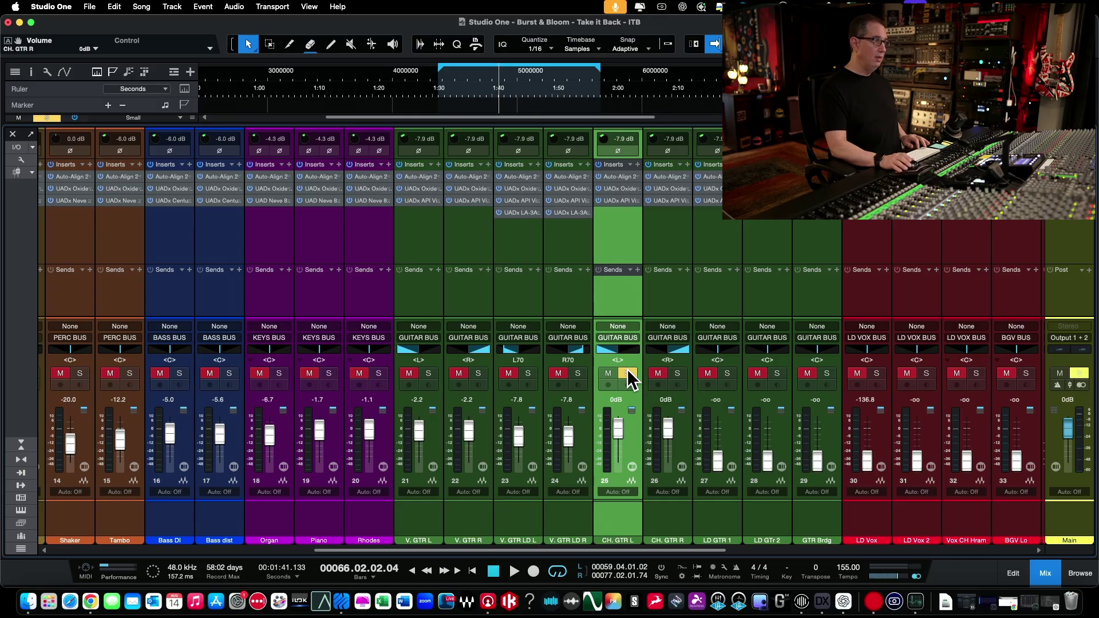
Open the Oxide on CH. GTR L and, during playback, raise its input level to about 12.5 dB and lower its output level to compensate.
{"action": "left_click", "coordinate": [616, 189]}
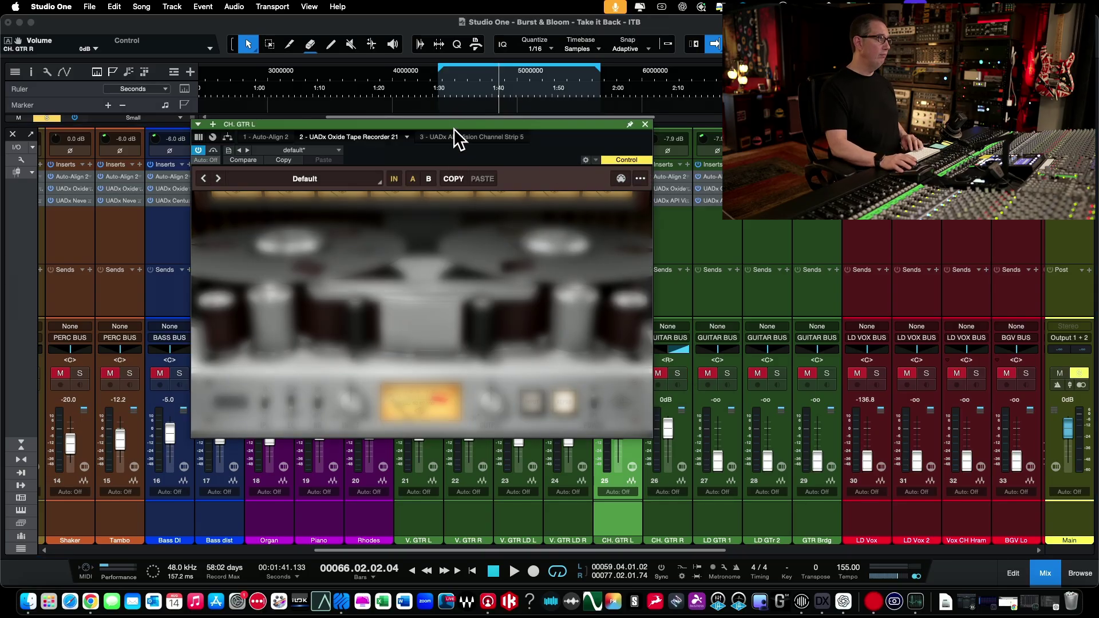
{"action": "left_click_drag", "start_coordinate": [452, 122], "coordinate": [456, 147]}
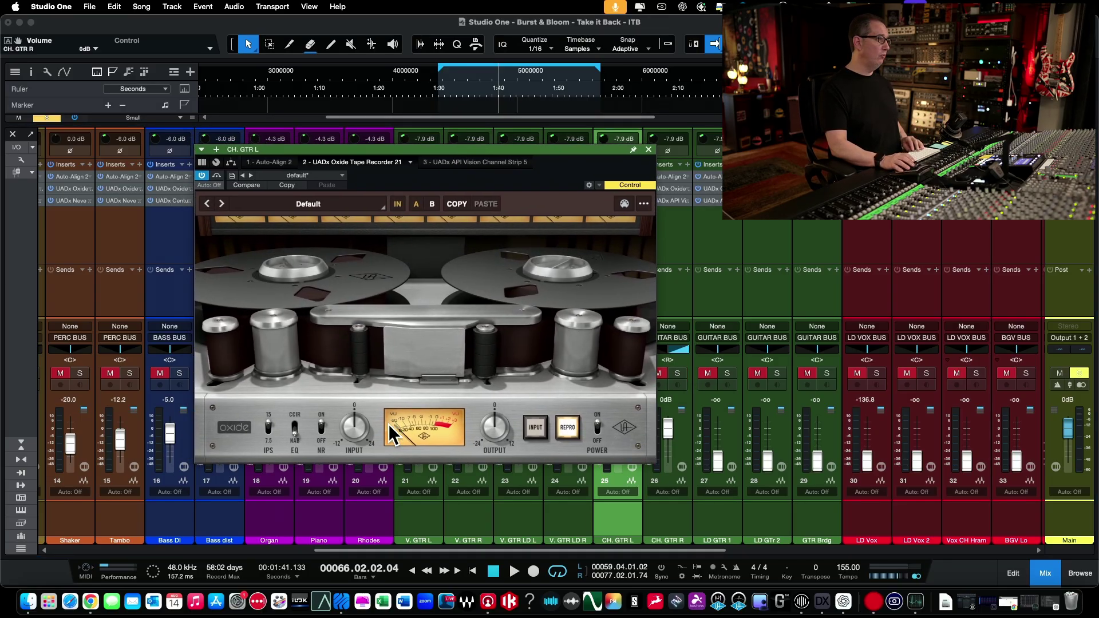
{"action": "key", "text": "space"}
{"action": "left_click_drag", "start_coordinate": [357, 414], "coordinate": [356, 406]}
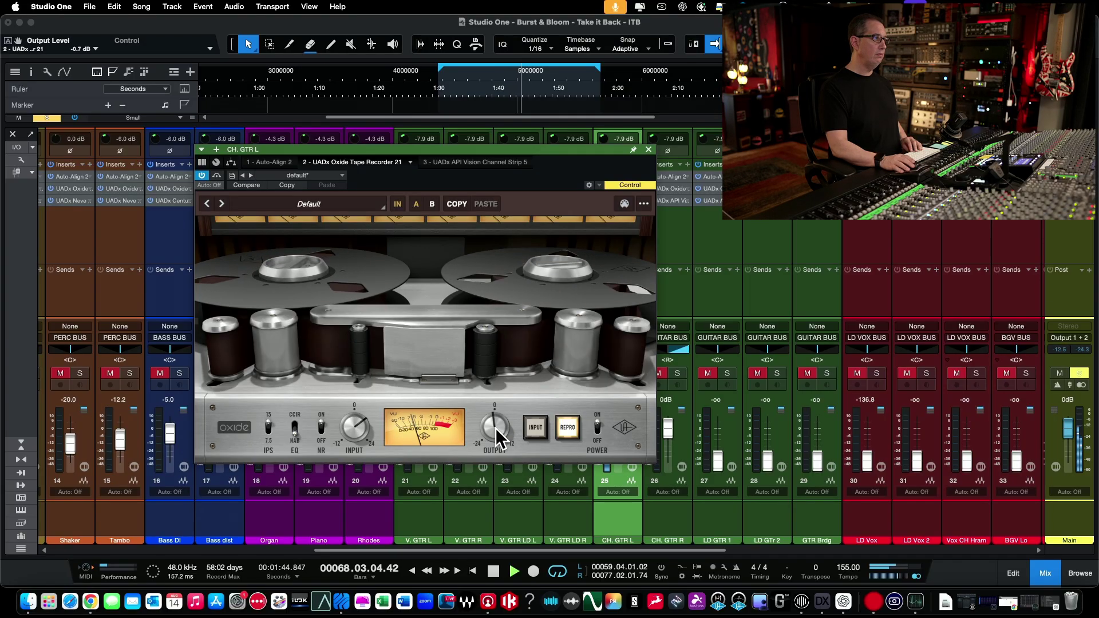
{"action": "left_click_drag", "start_coordinate": [506, 435], "coordinate": [490, 438]}
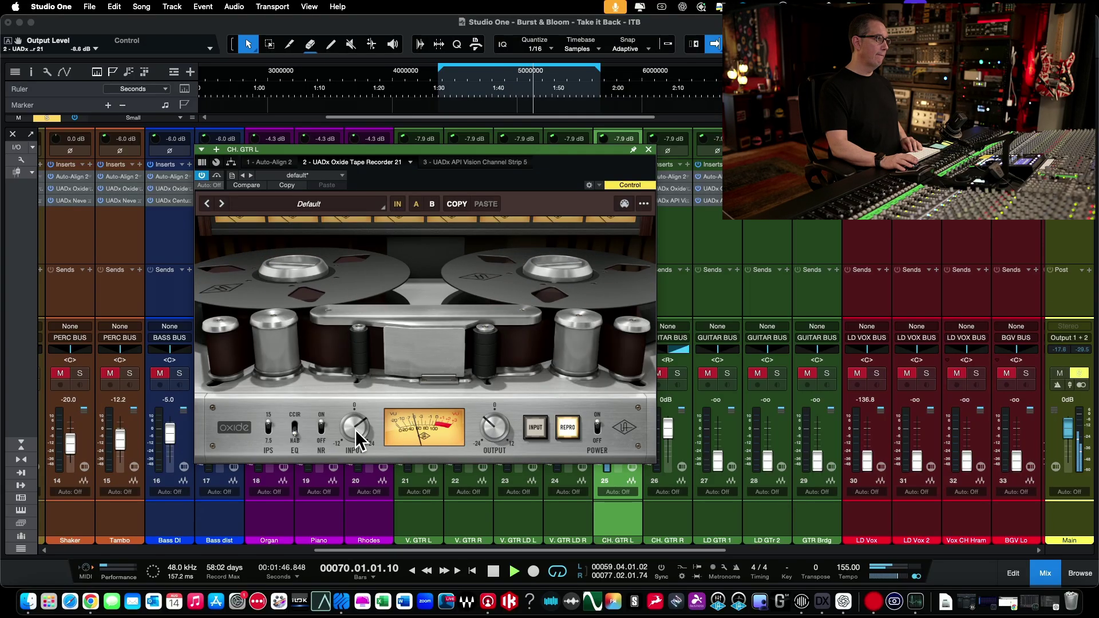
{"action": "left_click_drag", "start_coordinate": [343, 432], "coordinate": [360, 432]}
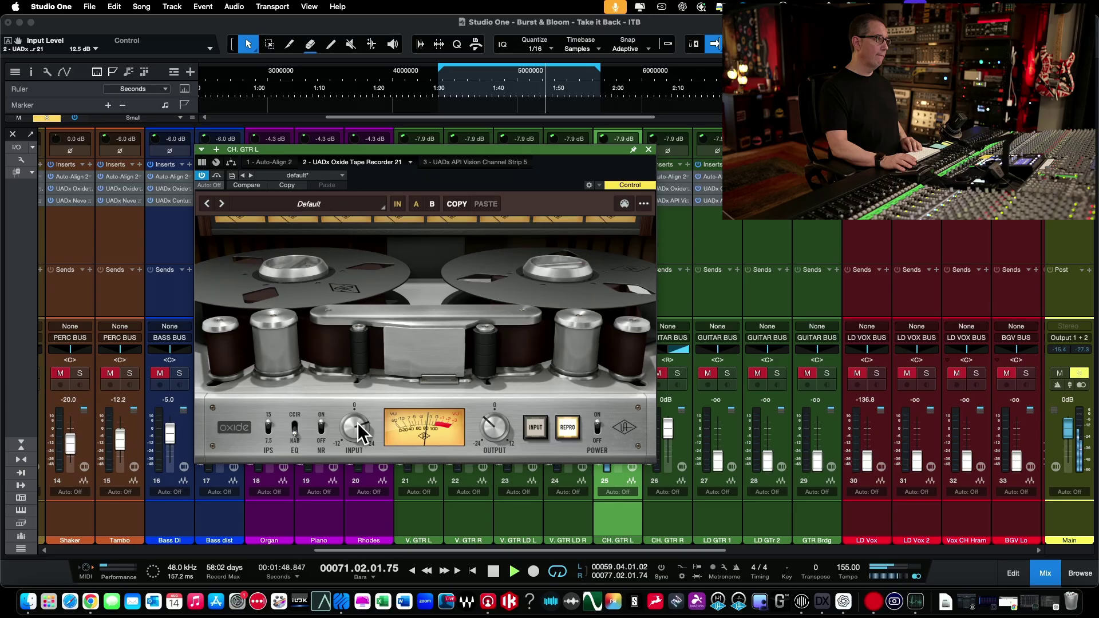
{"action": "left_click_drag", "start_coordinate": [493, 438], "coordinate": [489, 444]}
Compare CH. GTR L with its Oxide bypassed and engaged, and close the plugin.
{"action": "left_click", "coordinate": [399, 205]}
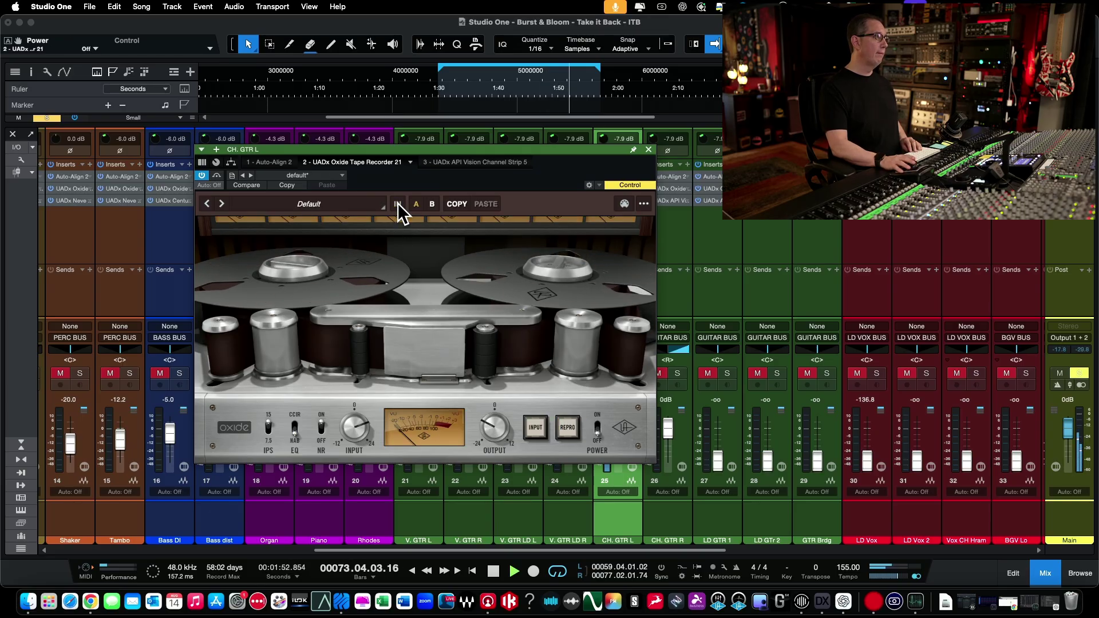
{"action": "left_click", "coordinate": [399, 205]}
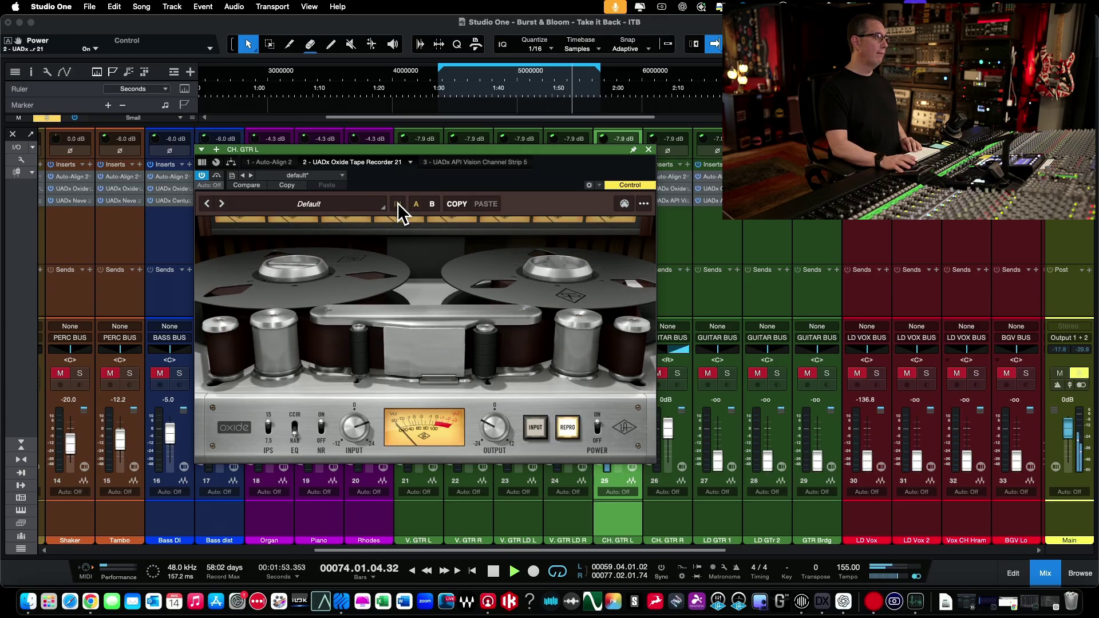
{"action": "left_click", "coordinate": [648, 149]}
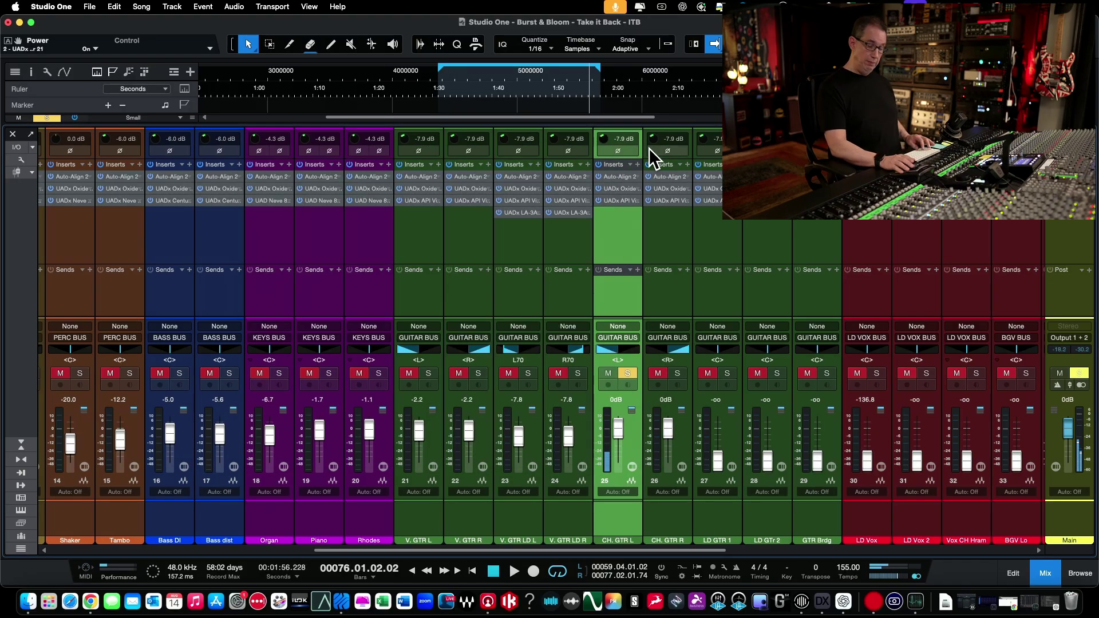
Open the API Vision on CH. GTR L and, during playback, set its line gain to about 5.1 dB and its output fader to about -4.3 dB.
{"action": "left_click", "coordinate": [614, 201]}
{"action": "left_click_drag", "start_coordinate": [462, 150], "coordinate": [434, 24]}
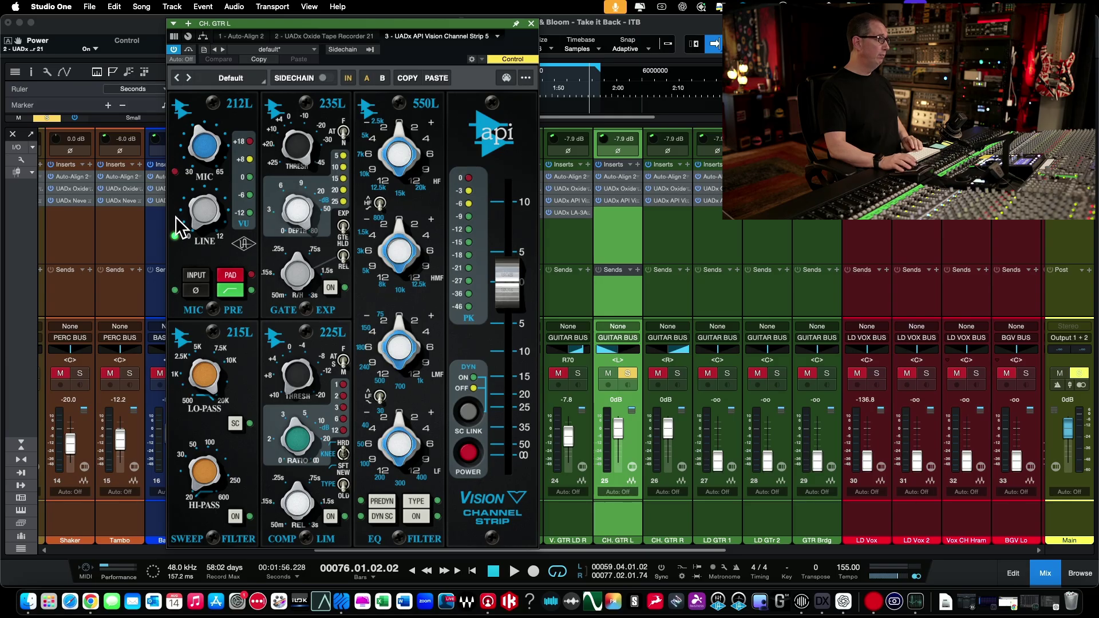
{"action": "left_click_drag", "start_coordinate": [190, 215], "coordinate": [221, 150]}
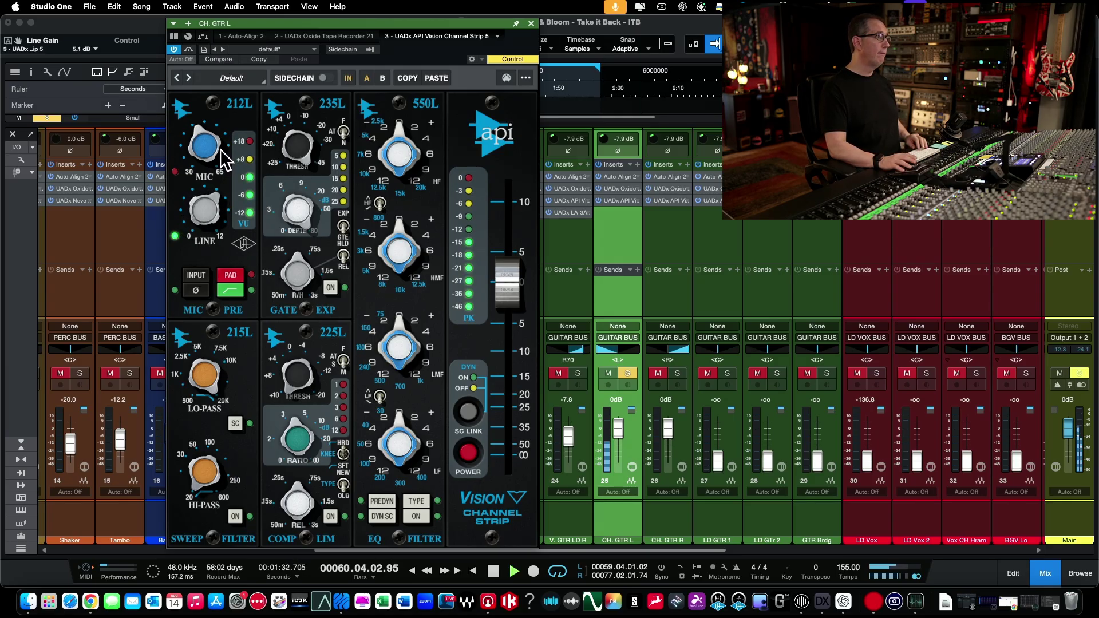
{"action": "mouse_move", "coordinate": [508, 285]}
{"action": "left_mouse_down"}
{"action": "mouse_move", "coordinate": [508, 322]}
{"action": "mouse_move", "coordinate": [509, 301]}
{"action": "left_mouse_up"}
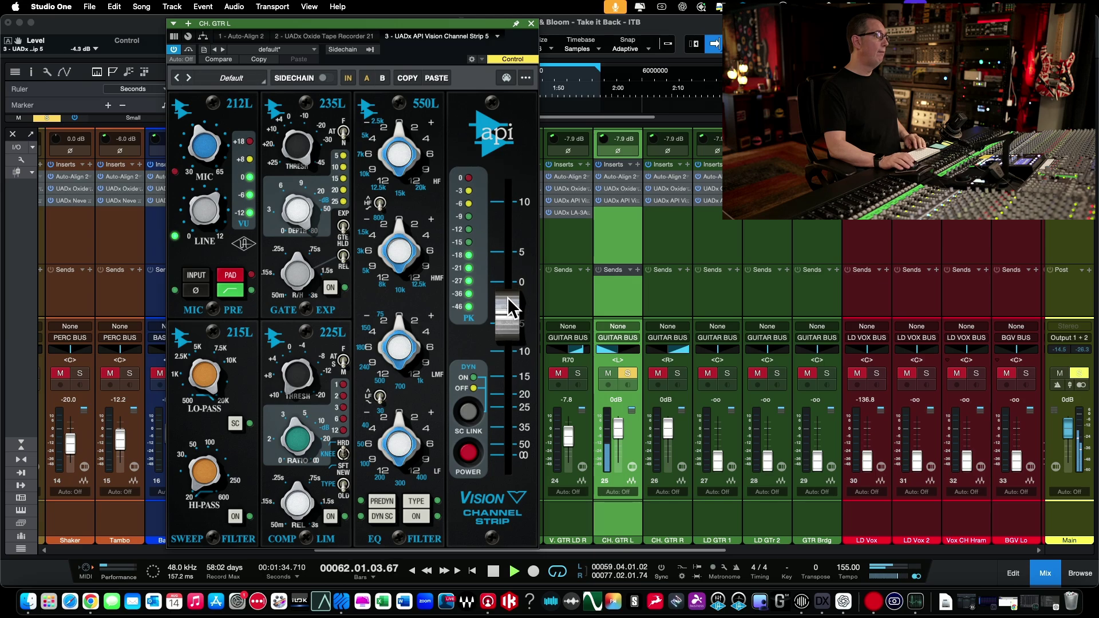
Compare CH. GTR L with its API Vision bypassed and engaged, and stop playback.
{"action": "left_click", "coordinate": [346, 79]}
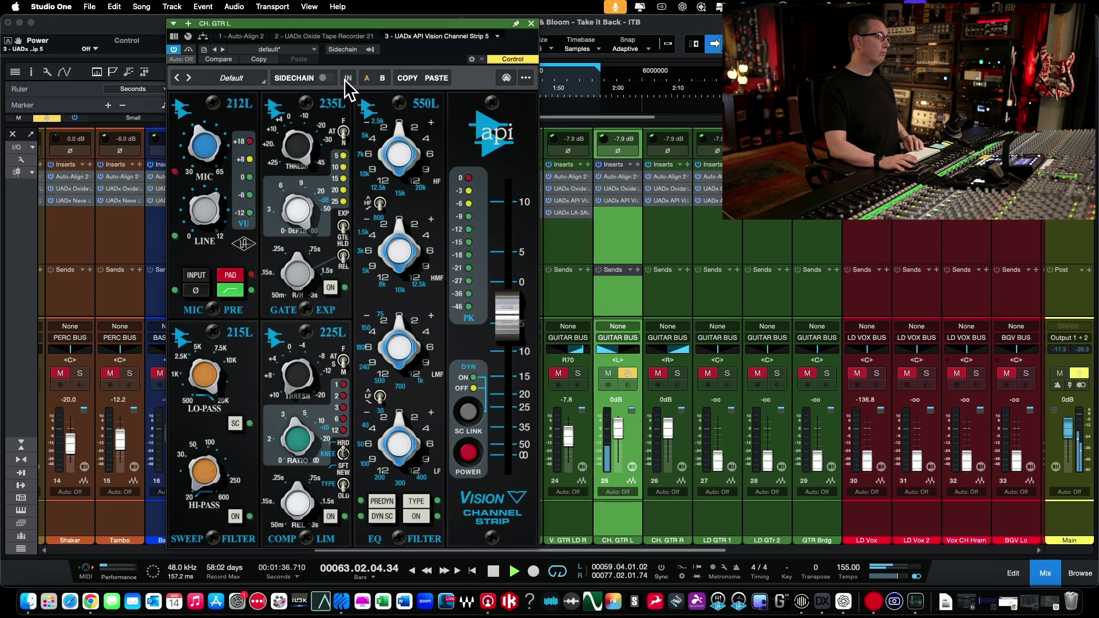
{"action": "left_click", "coordinate": [346, 79]}
{"action": "left_click_drag", "start_coordinate": [366, 26], "coordinate": [365, 20]}
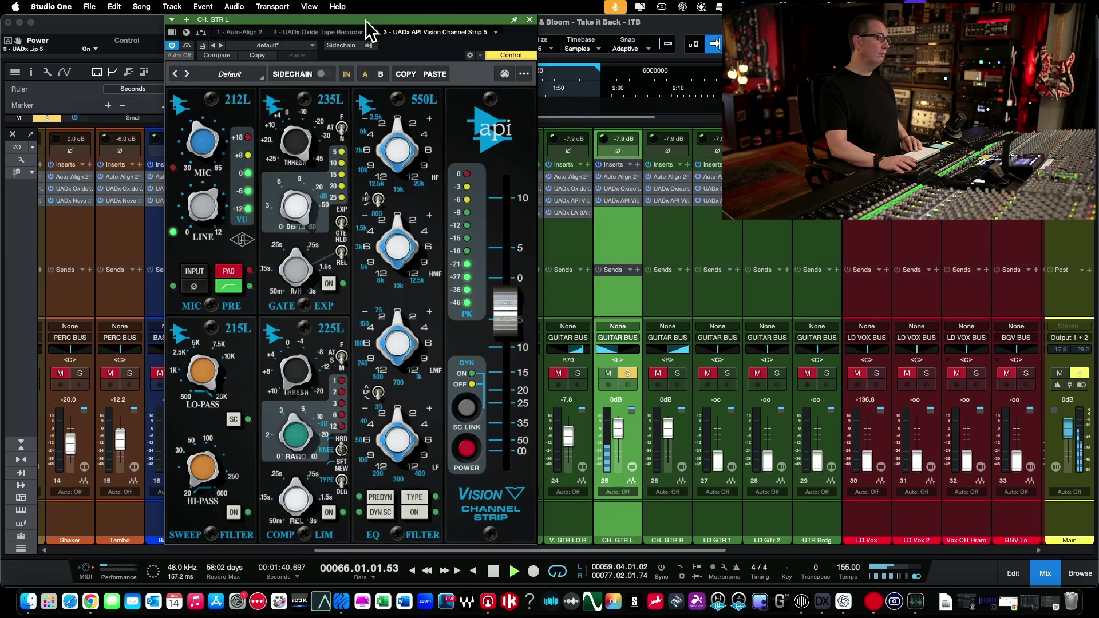
{"action": "key", "text": "space"}
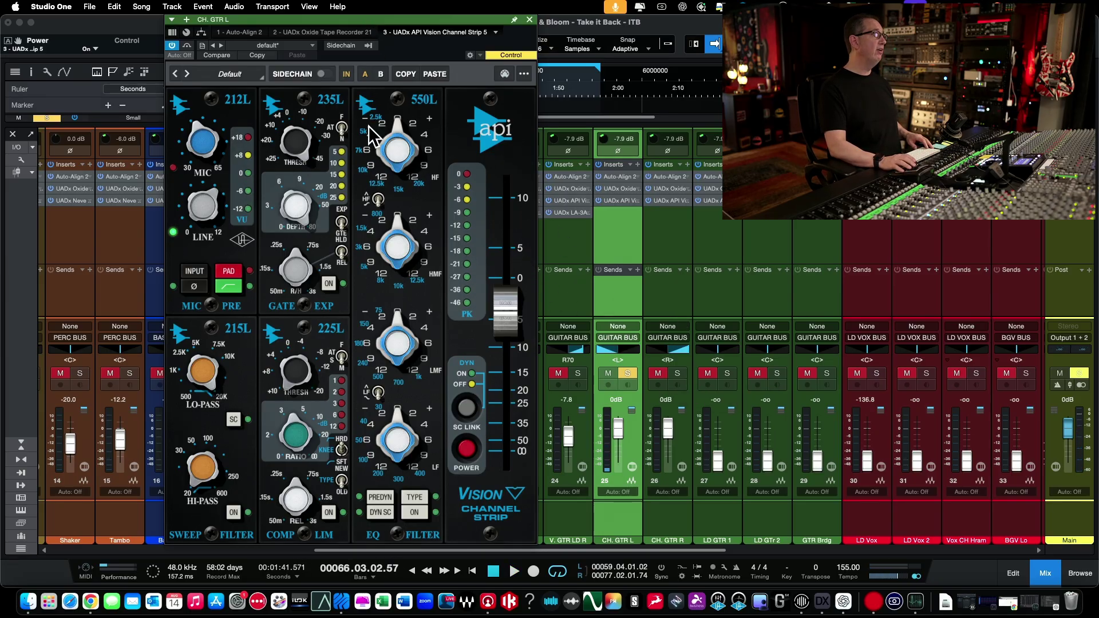
Paste the API Vision settings from CH. GTR L into the API Vision on CH. GTR R and reopen the plugin to check them.
{"action": "left_click", "coordinate": [664, 200]}
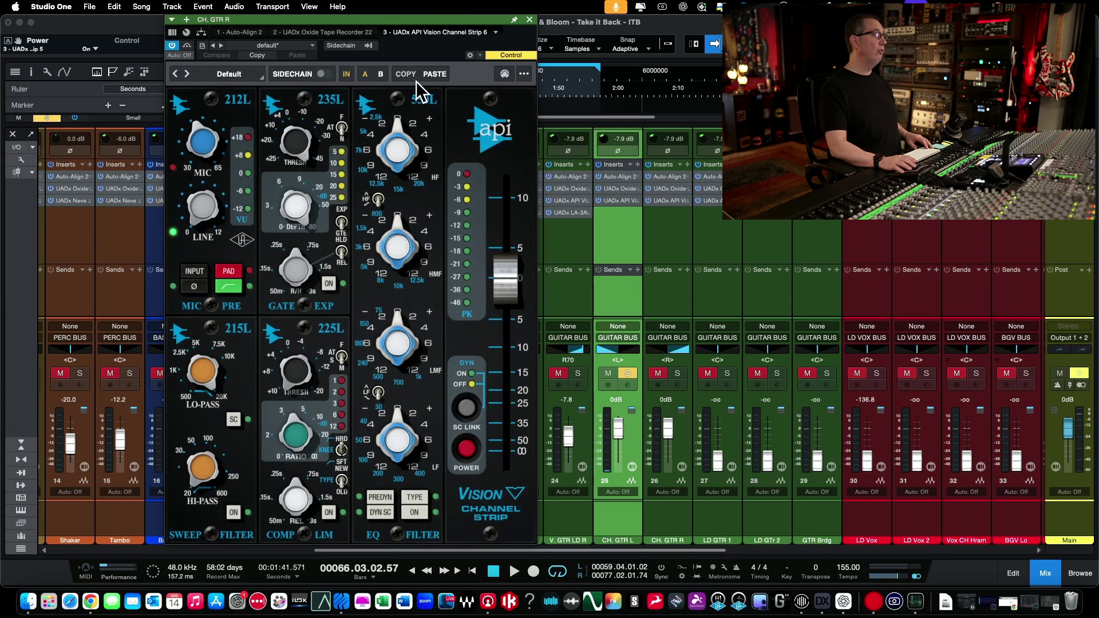
{"action": "left_click", "coordinate": [431, 75]}
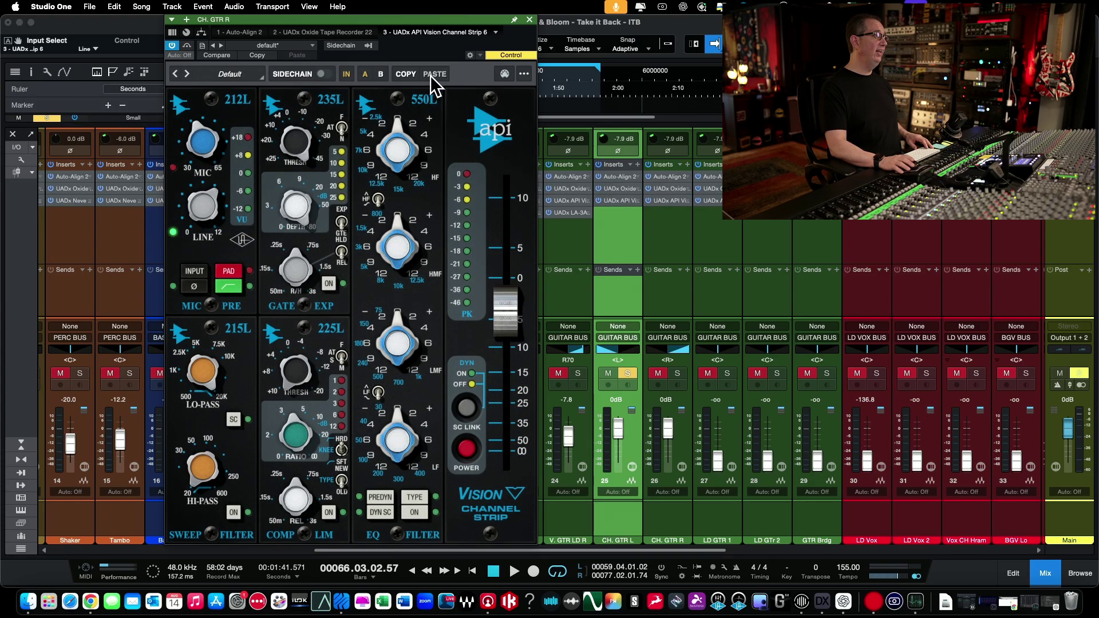
{"action": "left_click", "coordinate": [530, 20]}
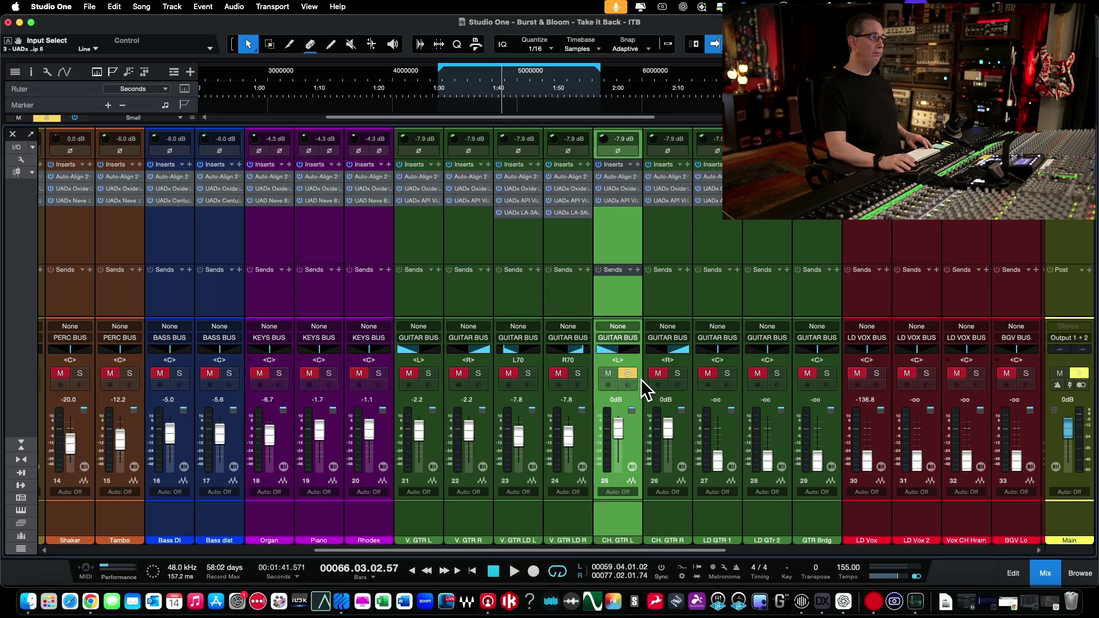
{"action": "left_click", "coordinate": [666, 202]}
{"action": "left_click", "coordinate": [666, 201]}
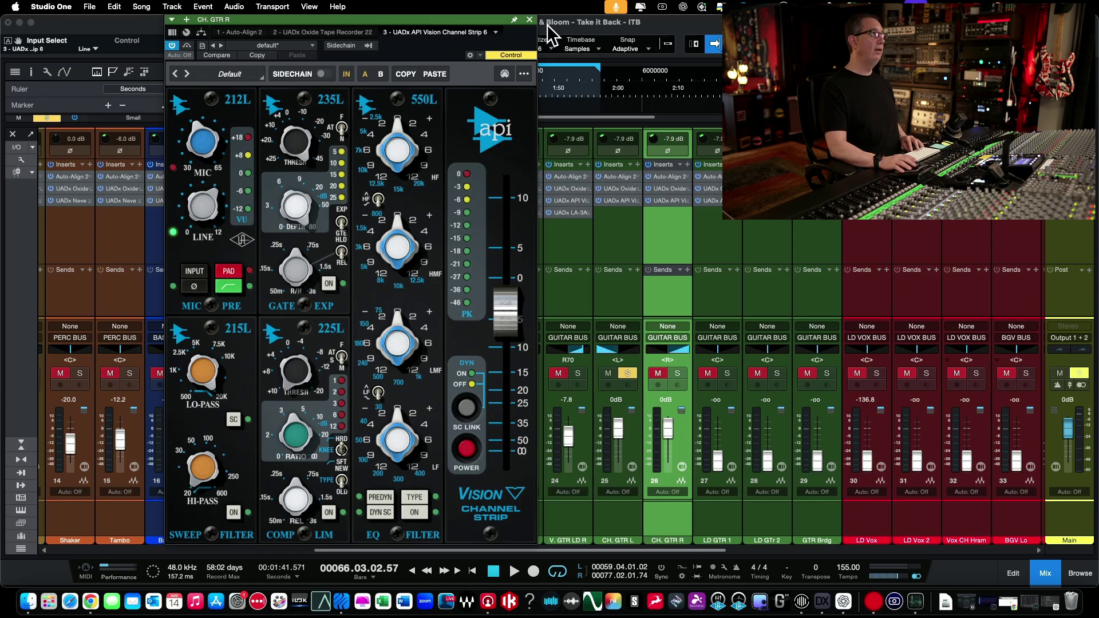
Close the channel strip plug-in and audition CH. GTR R soloed together with CH. GTR L.
{"action": "left_click", "coordinate": [530, 20]}
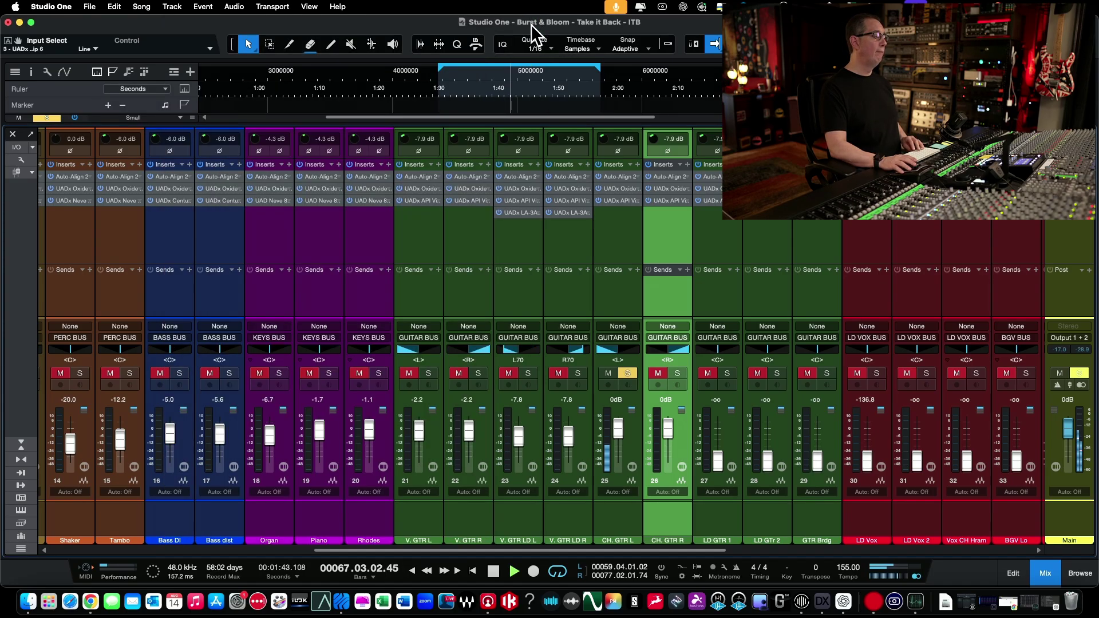
{"action": "key", "text": "space"}
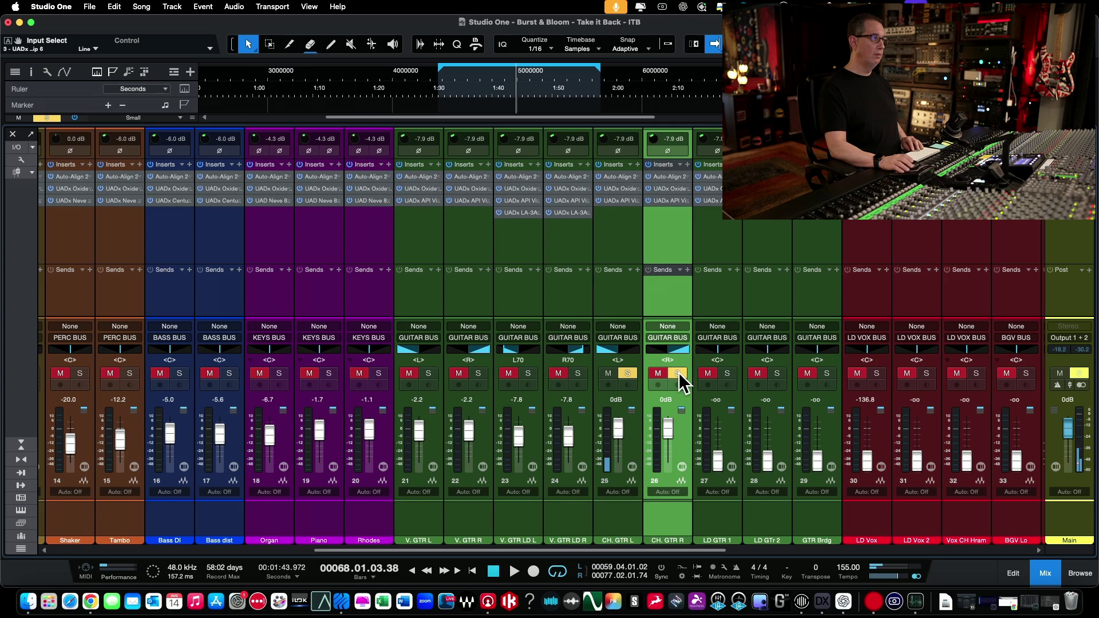
{"action": "key", "text": "space"}
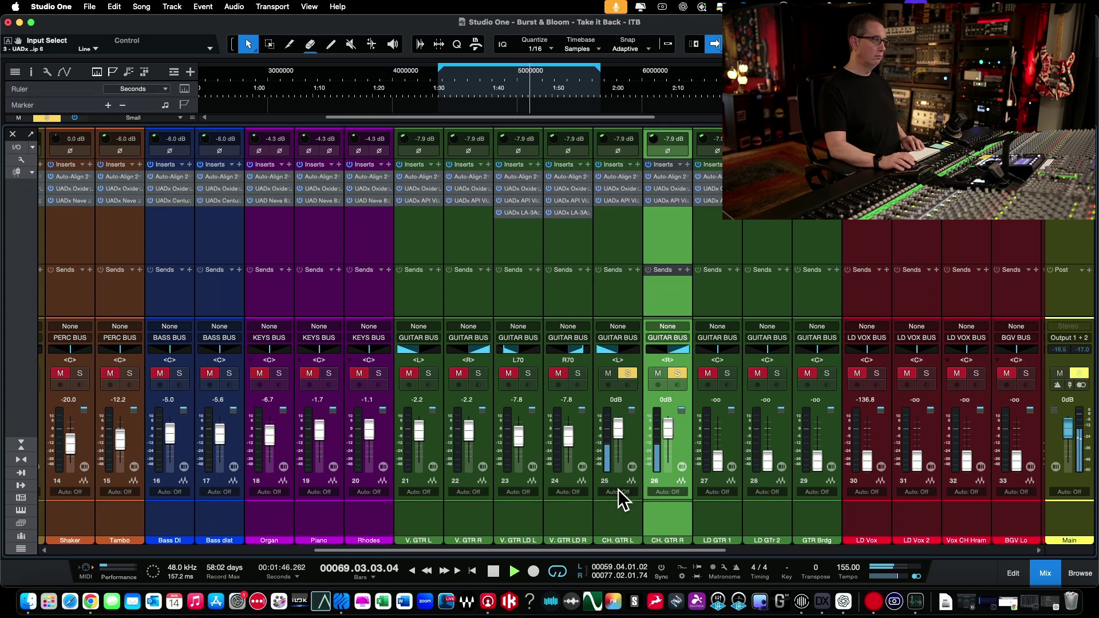
Select CH. GTR L along with CH. GTR R, unsolo both channels, and set their level to -1.1 dB.
{"action": "left_click", "coordinate": [620, 516], "text": "shift"}
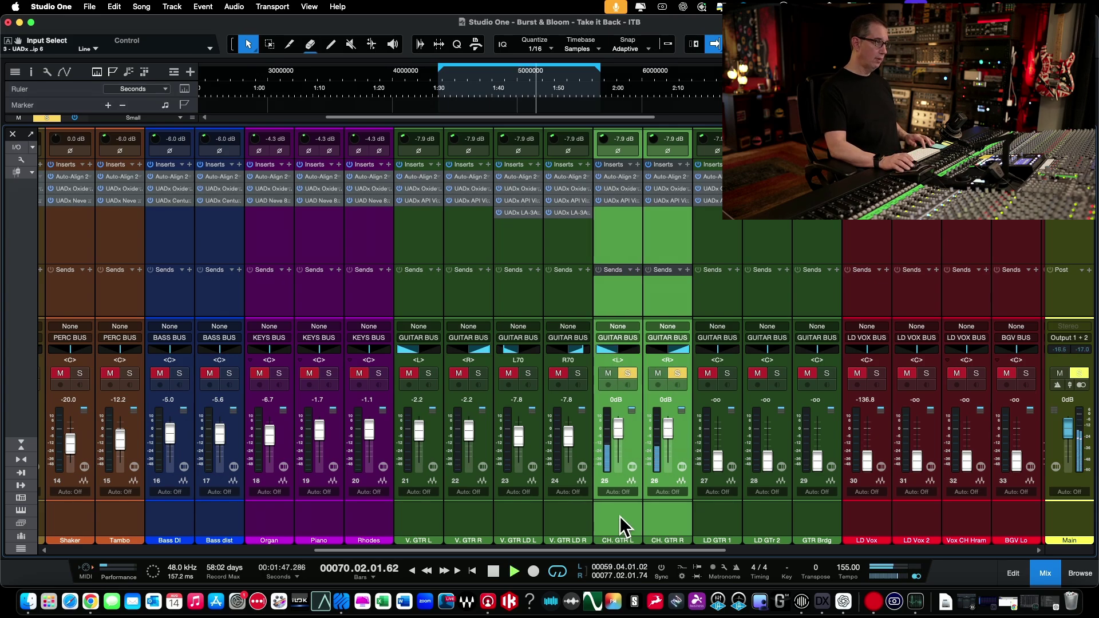
{"action": "left_click", "coordinate": [678, 373]}
{"action": "left_click_drag", "start_coordinate": [668, 429], "coordinate": [668, 430]}
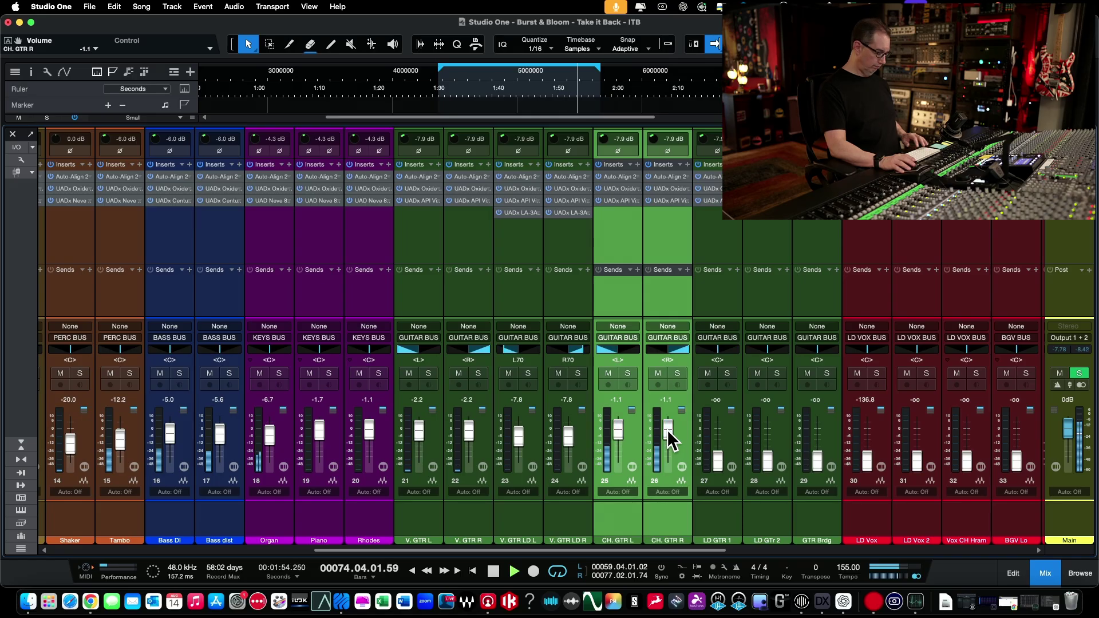
Open the API Vision Channel Strip on CH. GTR L and raise its 550L HMF gain to 4 dB during playback.
{"action": "left_click", "coordinate": [619, 202]}
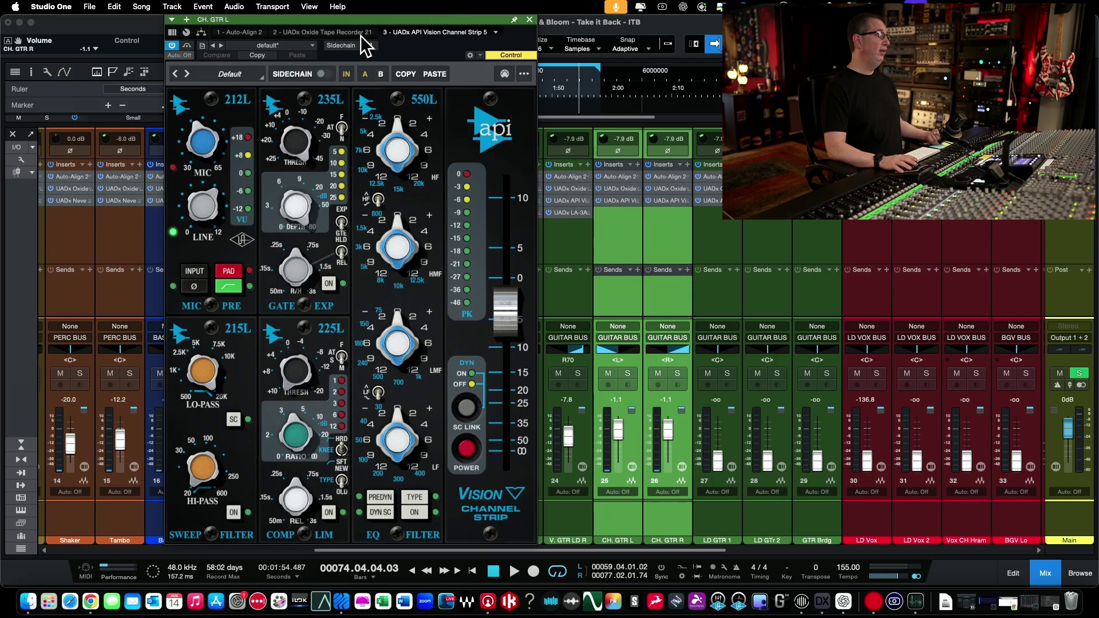
{"action": "left_click_drag", "start_coordinate": [363, 23], "coordinate": [358, 23]}
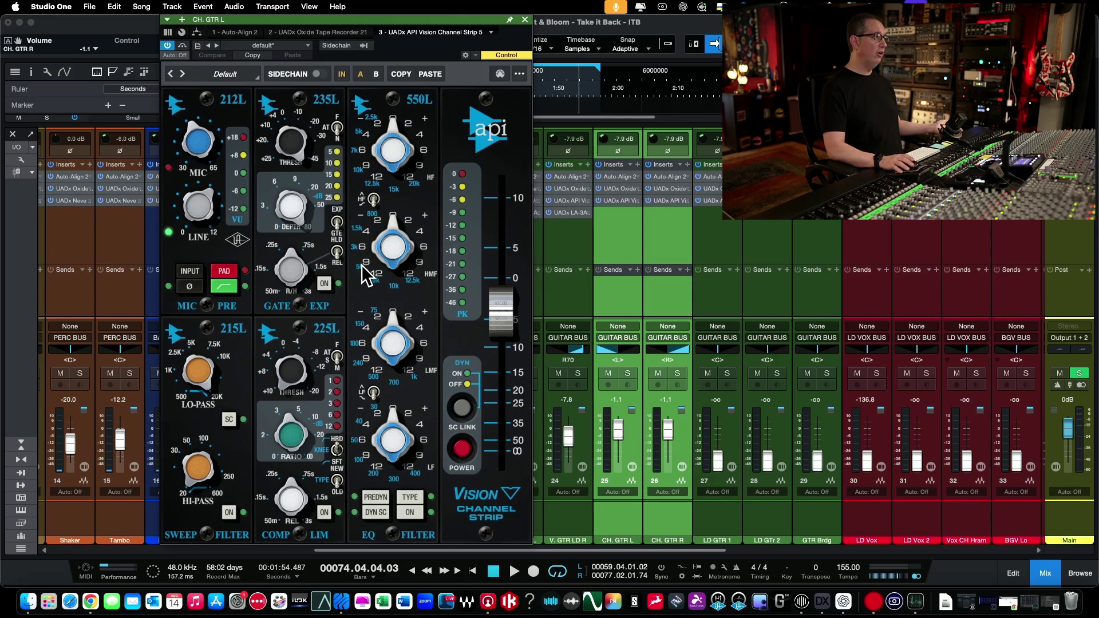
{"action": "key", "text": "space"}
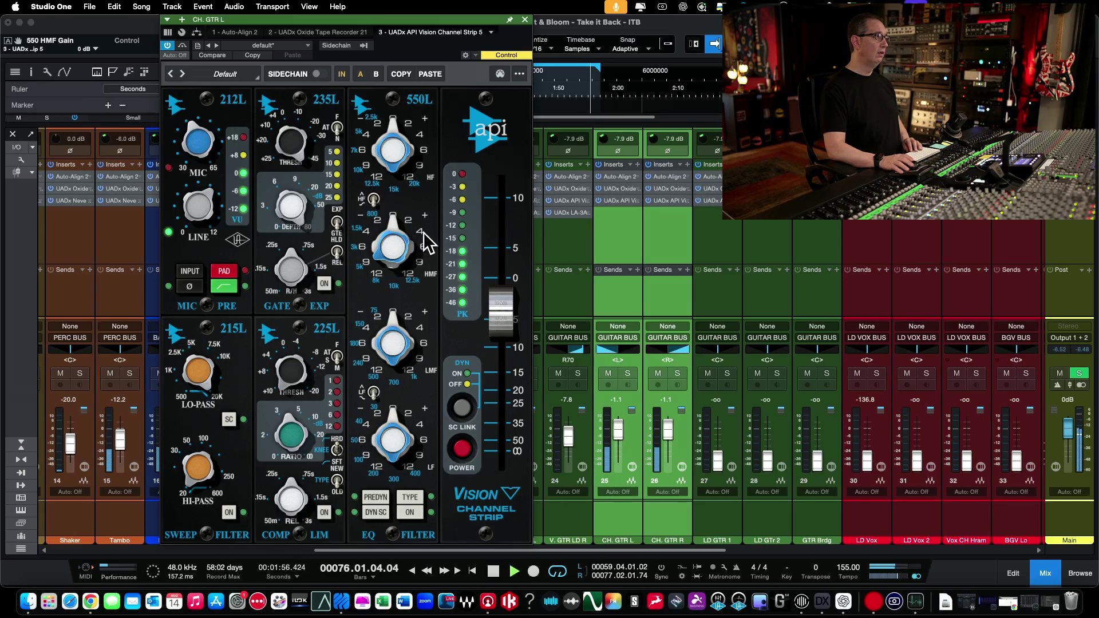
{"action": "mouse_move", "coordinate": [412, 232]}
{"action": "left_mouse_down"}
{"action": "mouse_move", "coordinate": [408, 174]}
{"action": "mouse_move", "coordinate": [400, 225]}
{"action": "mouse_move", "coordinate": [408, 212]}
{"action": "left_mouse_up"}
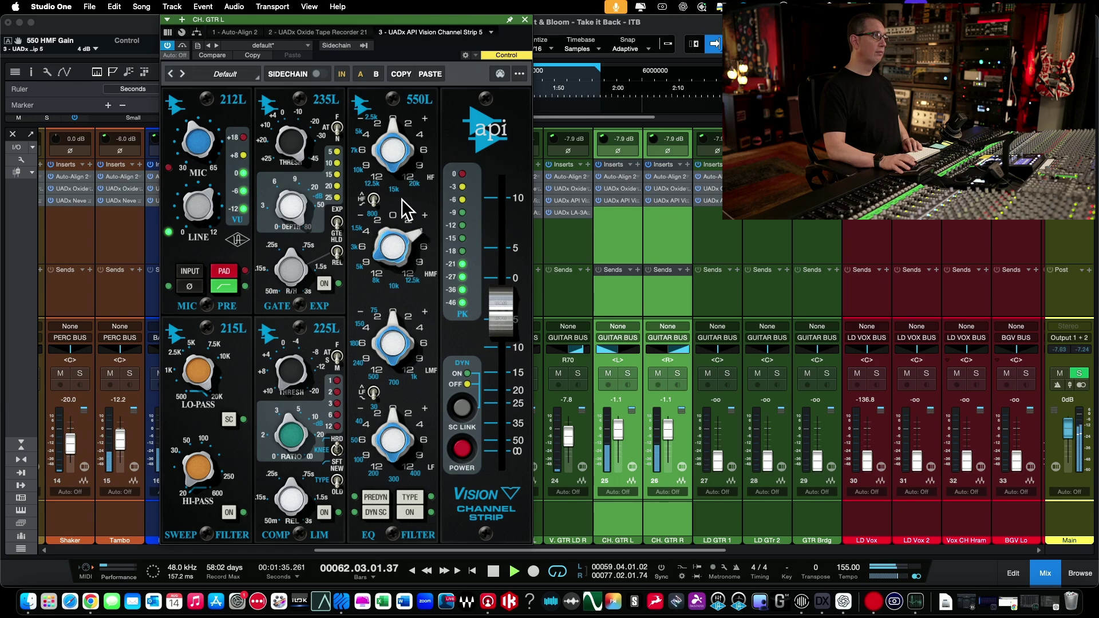
Raise the 550L HMF gain to 4 dB in the API Vision Channel Strip on CH. GTR R.
{"action": "left_click", "coordinate": [665, 201]}
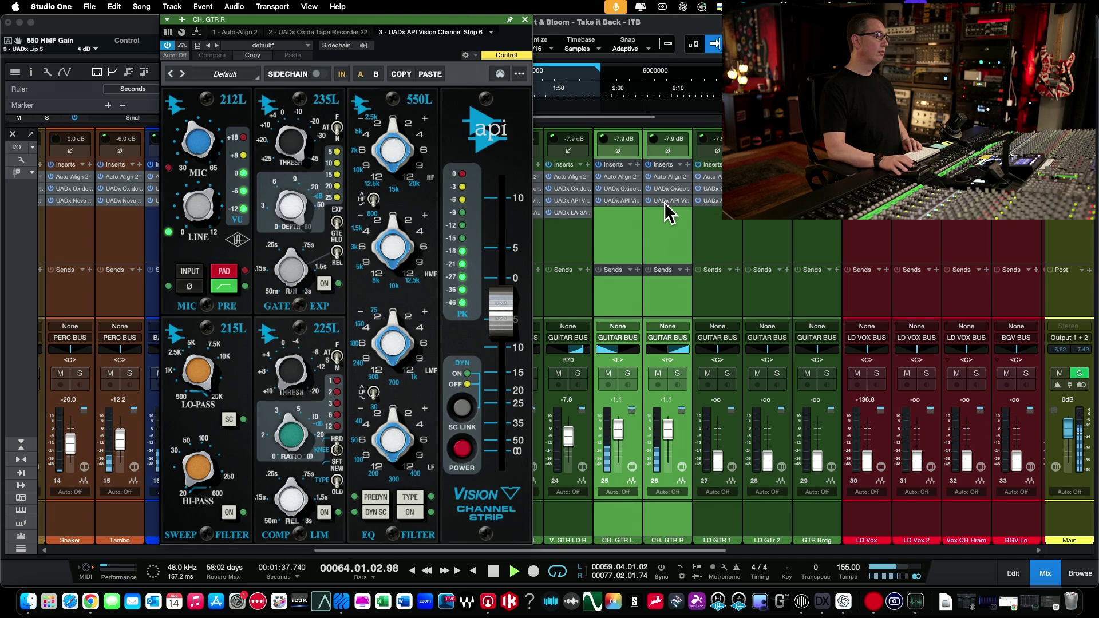
{"action": "left_click", "coordinate": [361, 265]}
{"action": "left_click_drag", "start_coordinate": [393, 234], "coordinate": [395, 213]}
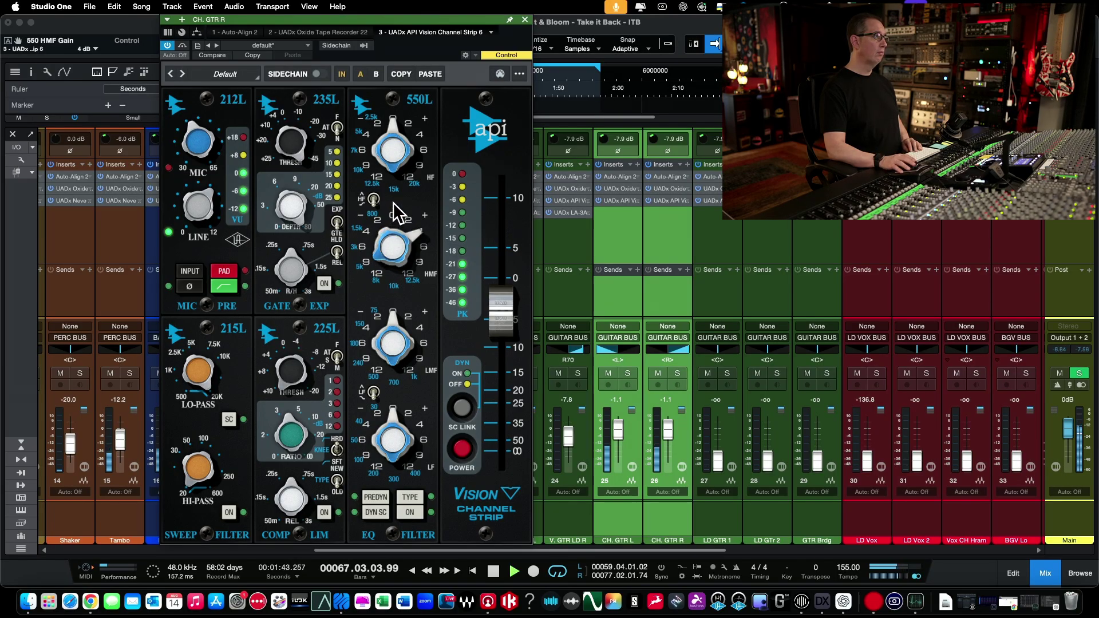
Stop playback, switch on the EQ section in the channel strips of CH. GTR R and CH. GTR L, and resume playback.
{"action": "key", "text": "space"}
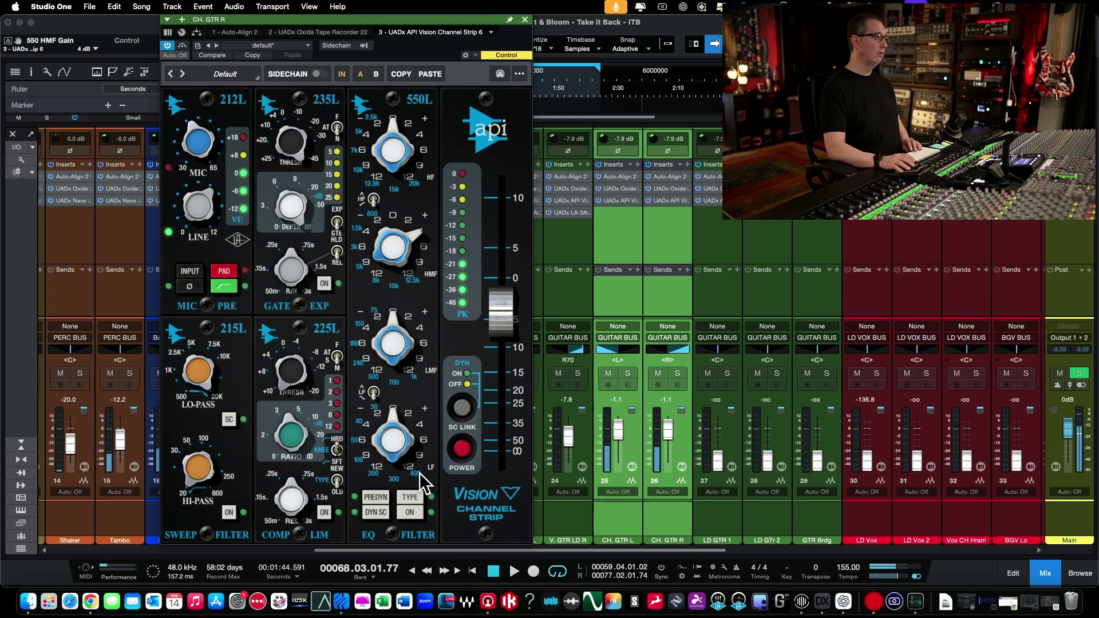
{"action": "left_click", "coordinate": [410, 512]}
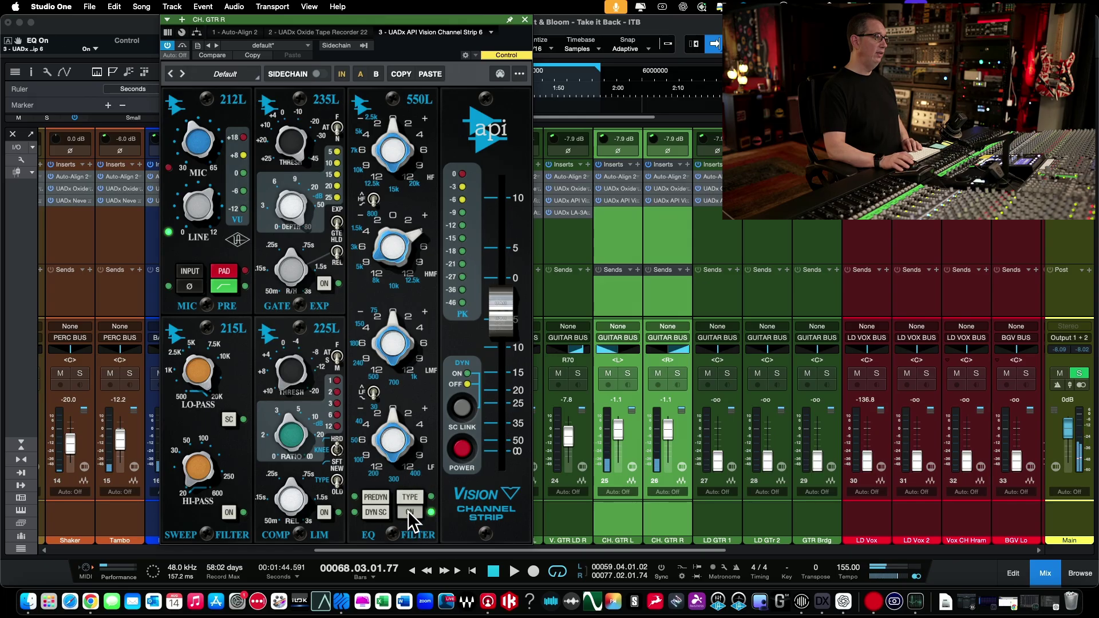
{"action": "left_click", "coordinate": [630, 210]}
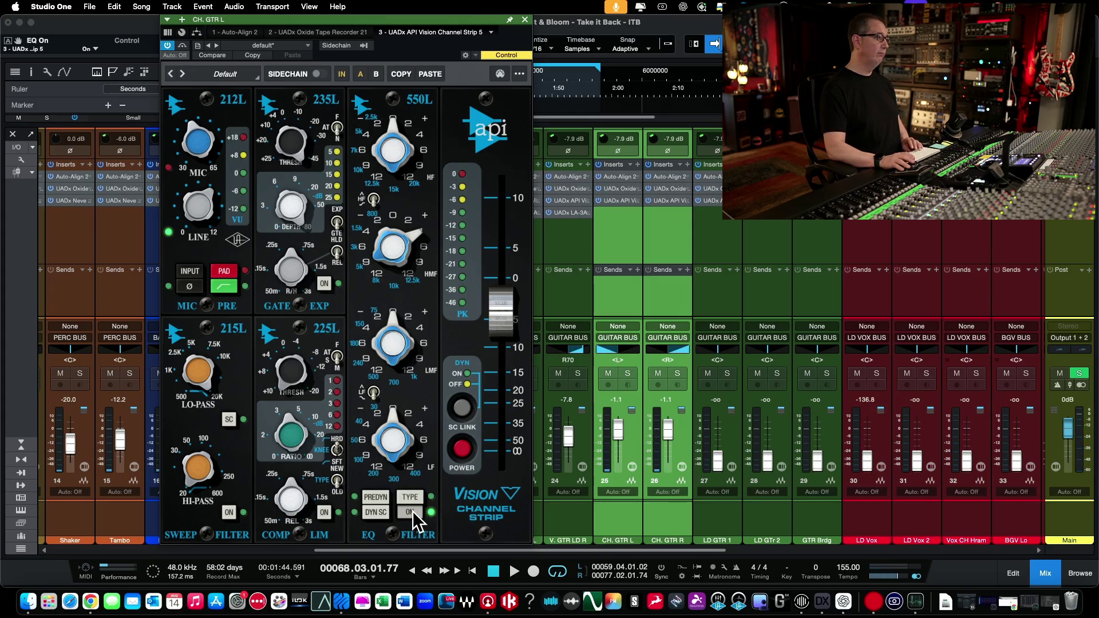
{"action": "key", "text": "space"}
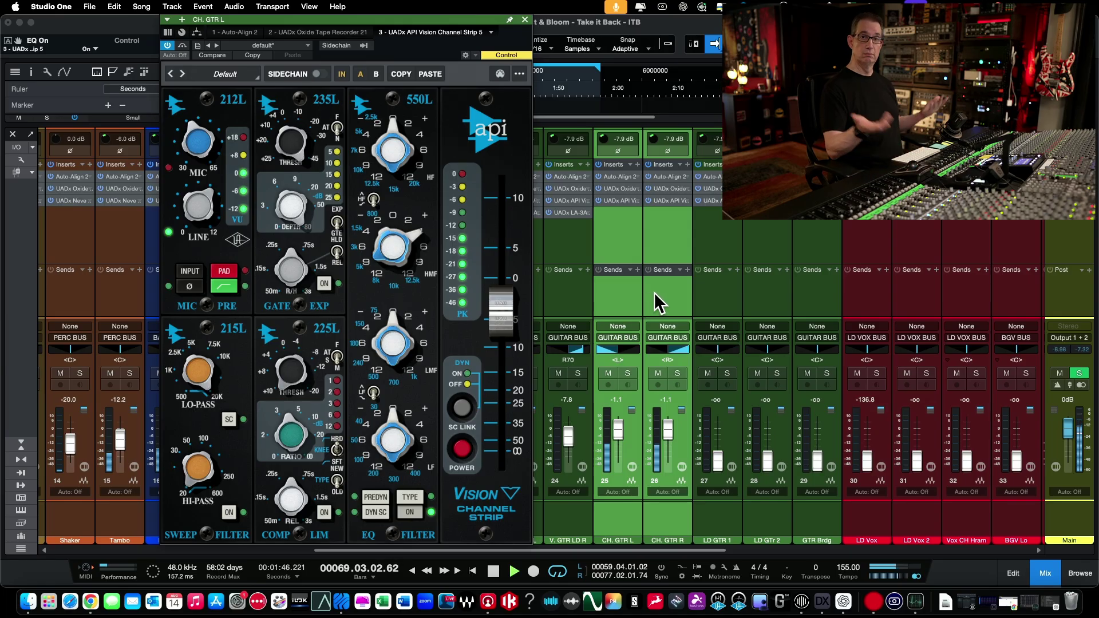
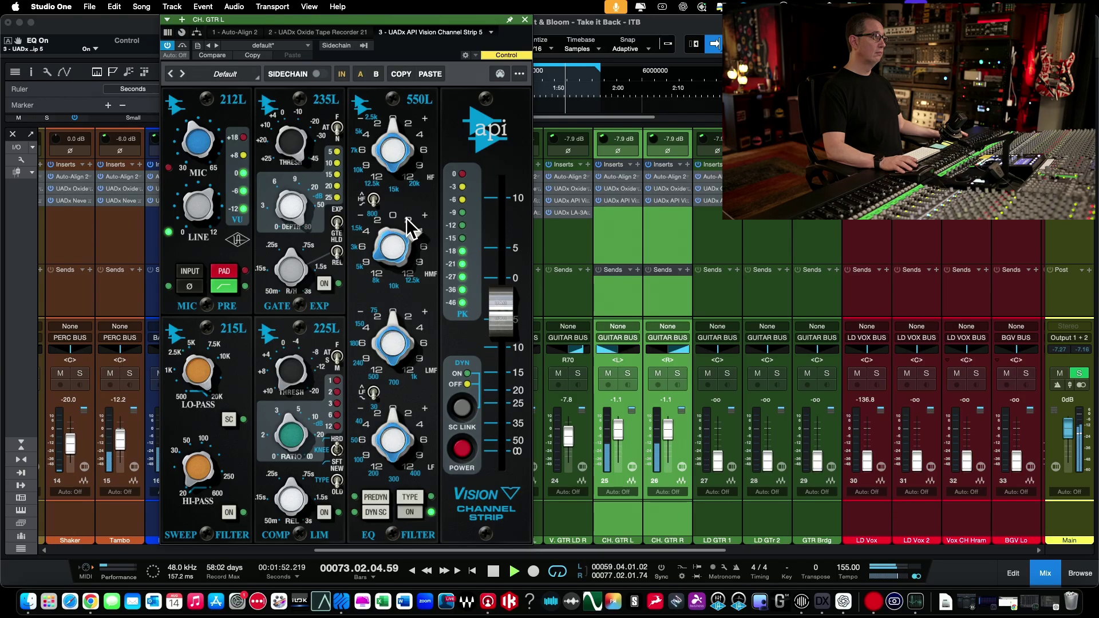
Set the 550L HMF gain to 2 dB on both CH. GTR L and CH. GTR R, and close the plug-in.
{"action": "left_click_drag", "start_coordinate": [409, 226], "coordinate": [400, 250]}
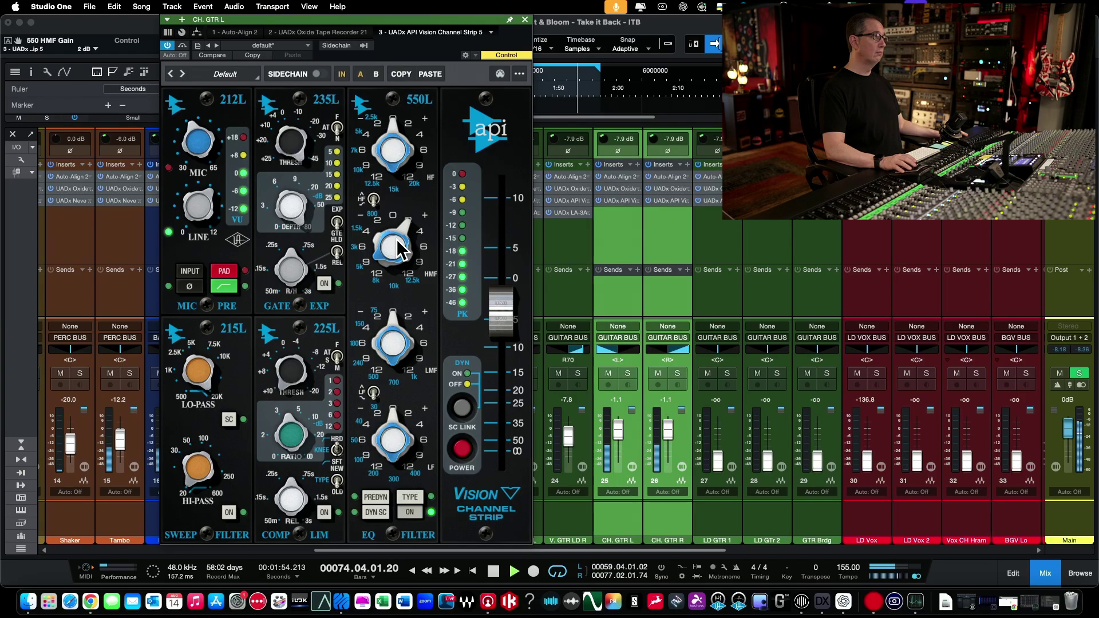
{"action": "left_click", "coordinate": [664, 198]}
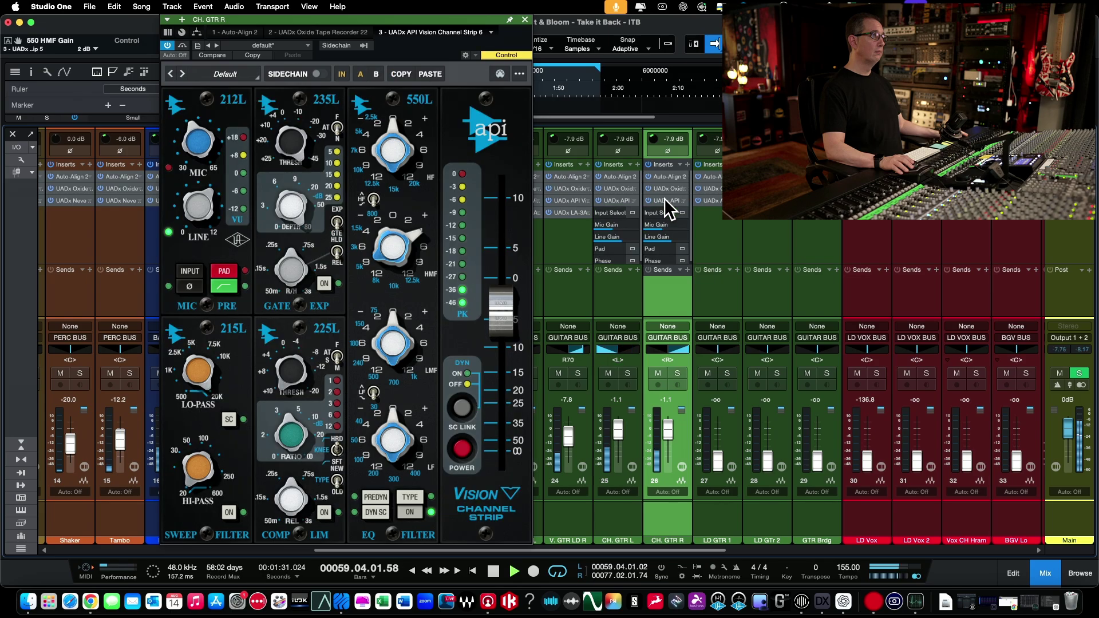
{"action": "left_click", "coordinate": [664, 198]}
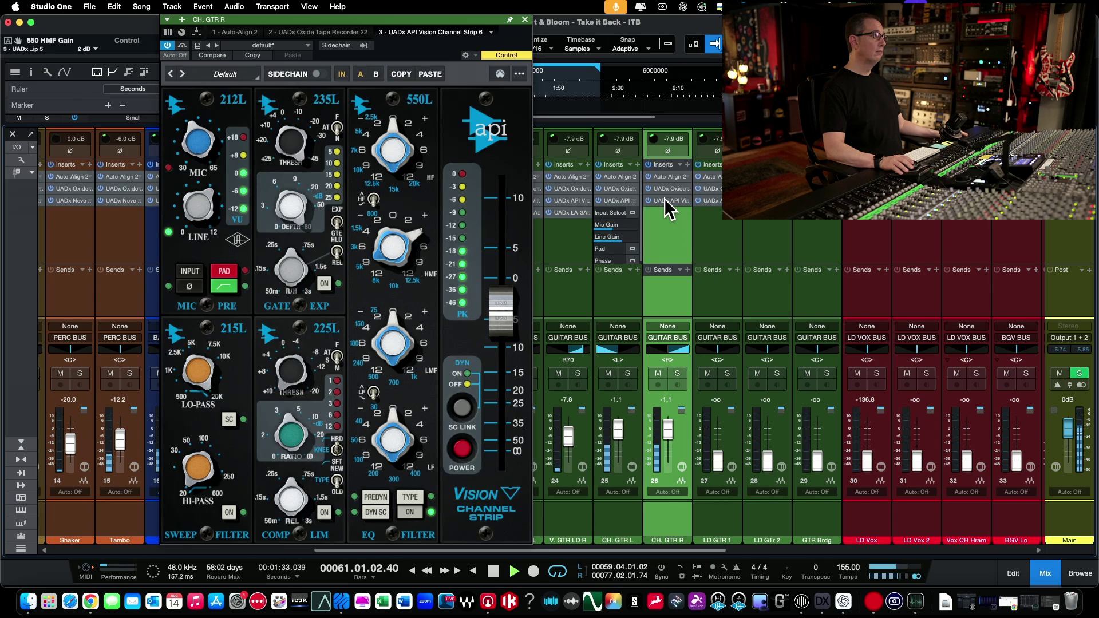
{"action": "left_click_drag", "start_coordinate": [418, 230], "coordinate": [405, 237]}
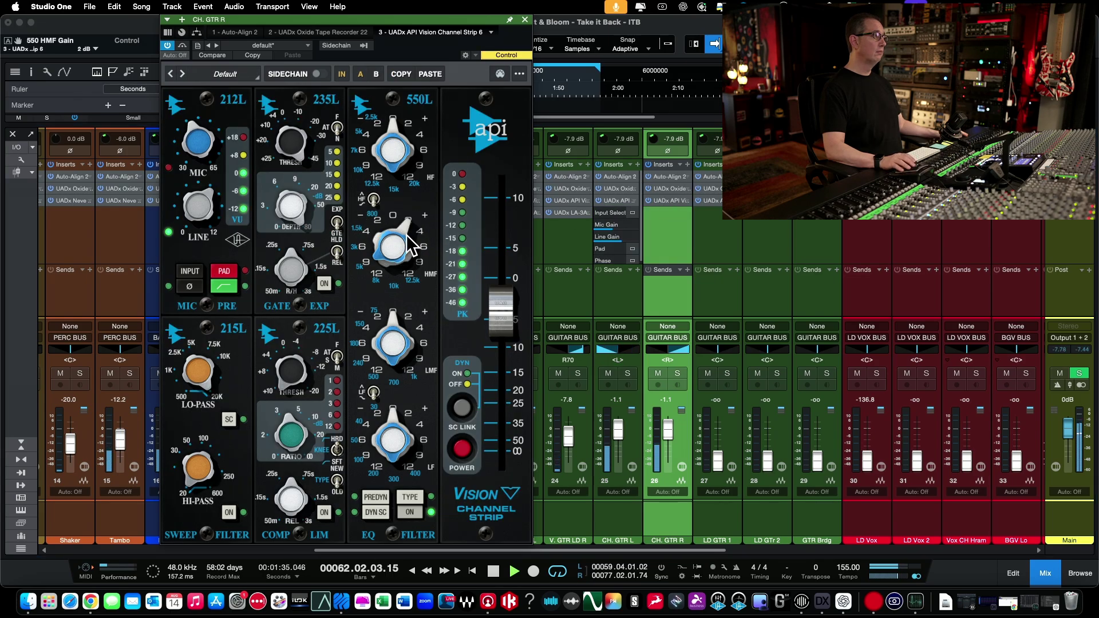
{"action": "left_click", "coordinate": [611, 198]}
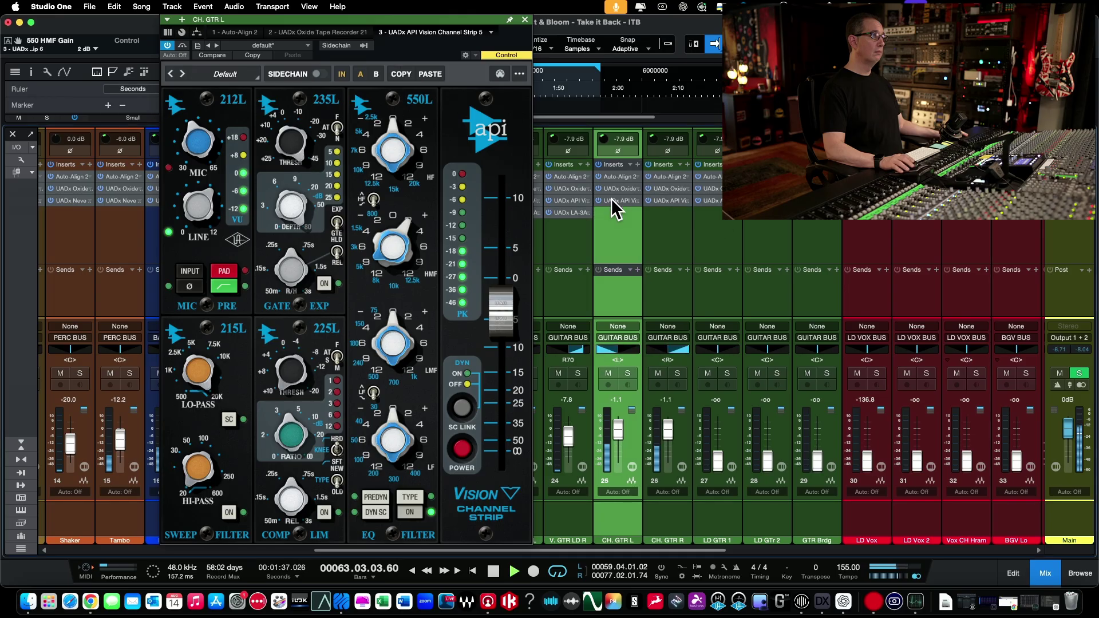
{"action": "left_click", "coordinate": [525, 20]}
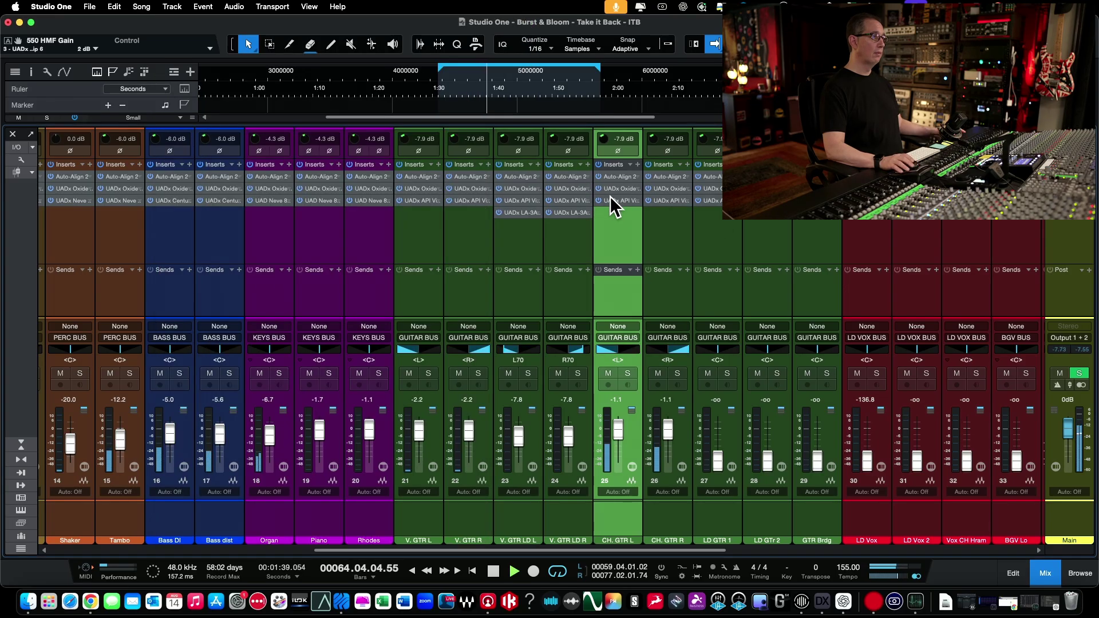
Select CH. GTR L and CH. GTR R together and raise their level to +1.1 dB.
{"action": "scroll", "coordinate": [679, 261], "scroll_direction": "right", "scroll_amount": 5}
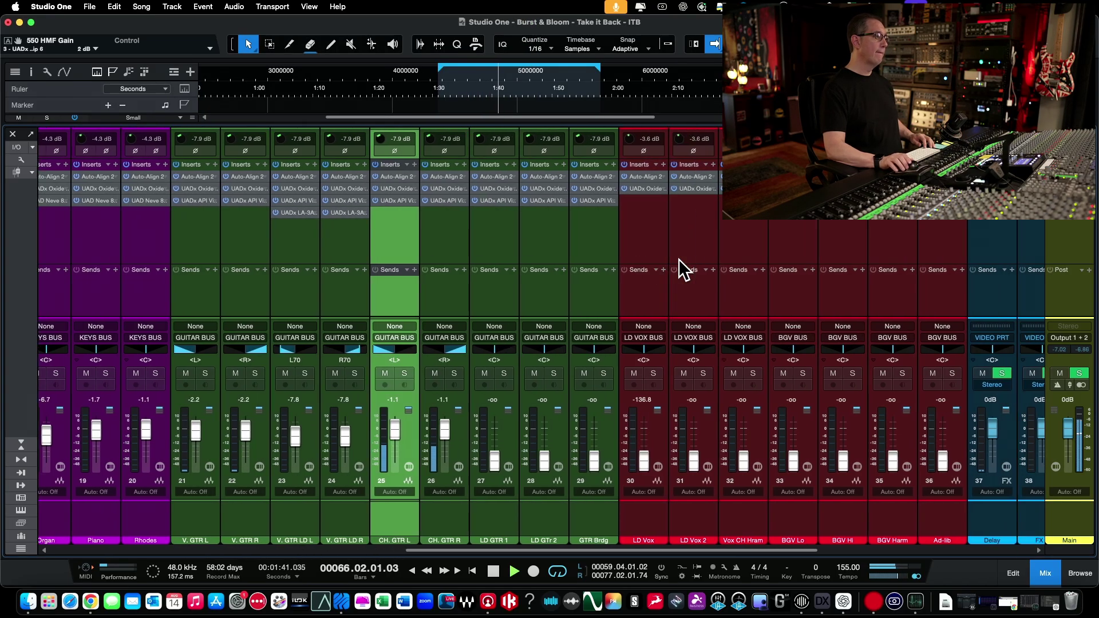
{"action": "left_click", "coordinate": [411, 231], "text": "shift"}
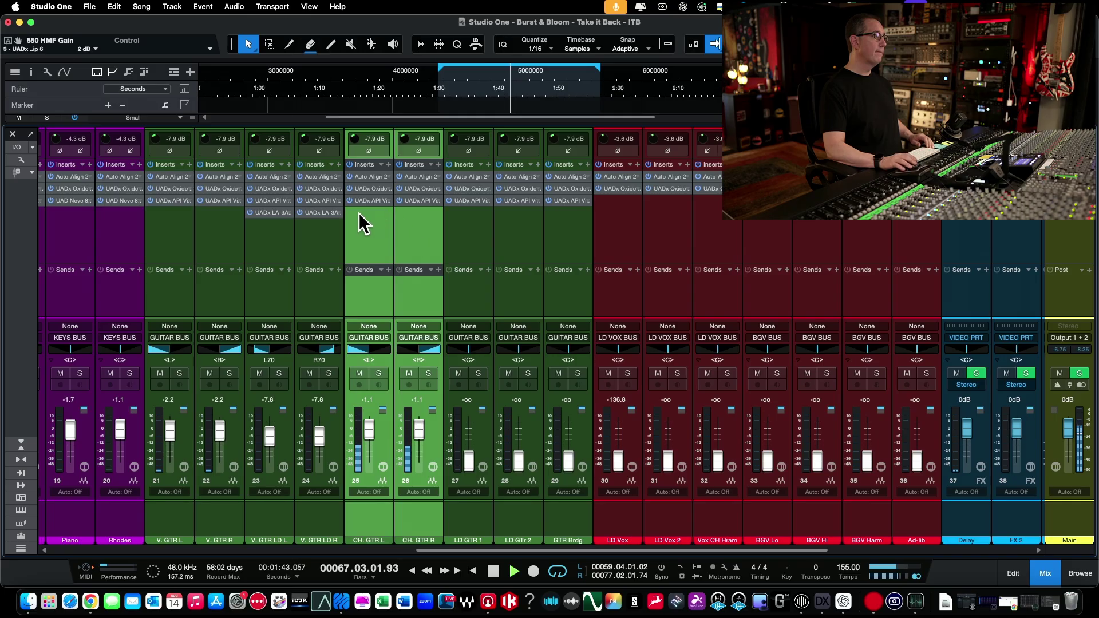
{"action": "left_click", "coordinate": [350, 200]}
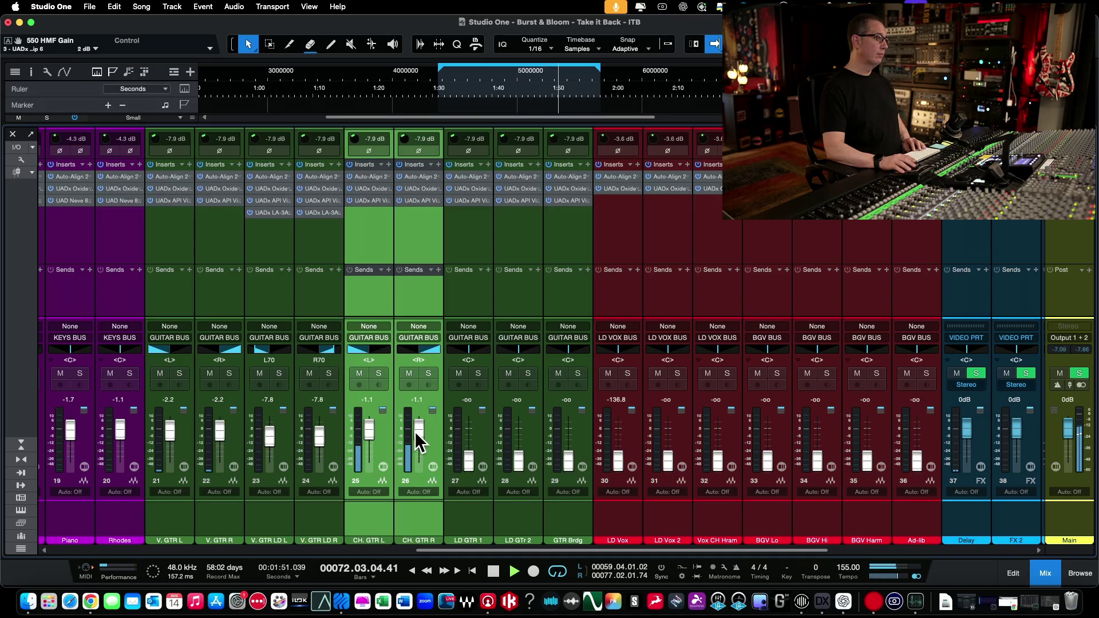
{"action": "scroll", "coordinate": [416, 433], "scroll_direction": "up", "scroll_amount": 2}
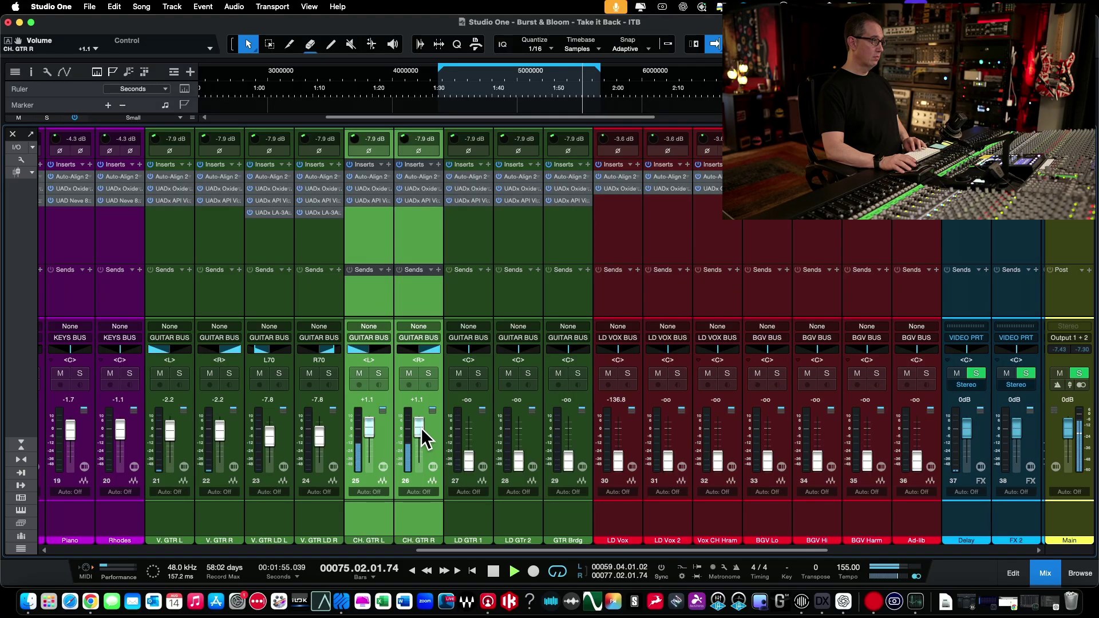
Replay the section from the loop start, compare with the chorus guitars briefly muted, and set both their faders to +0.6 dB.
{"action": "key", "text": "space"}
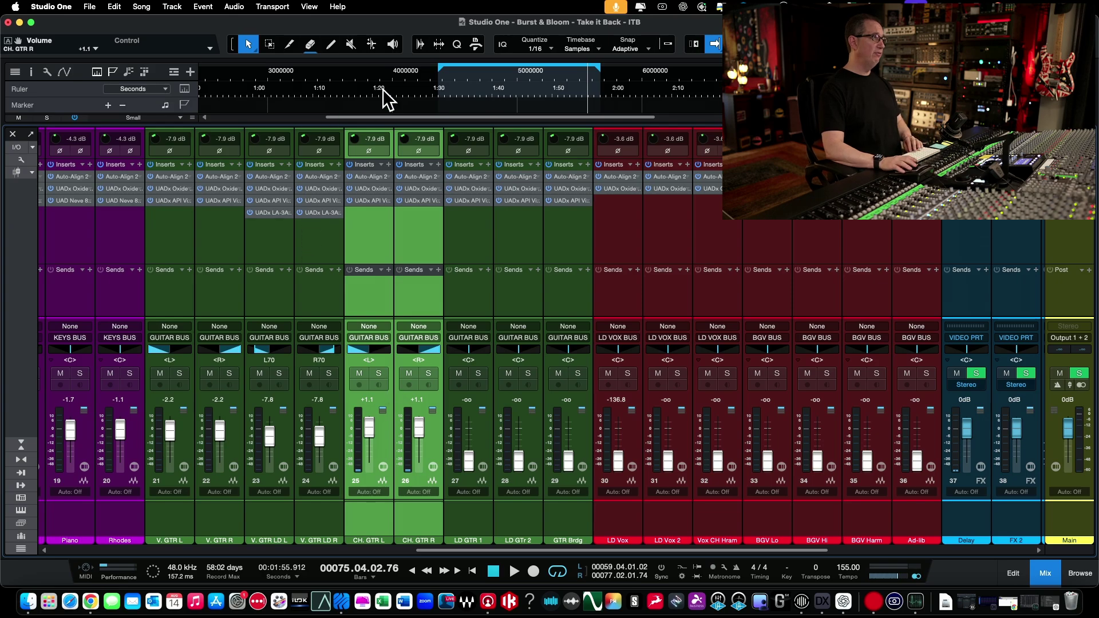
{"action": "left_click", "coordinate": [441, 73]}
{"action": "key", "text": "space"}
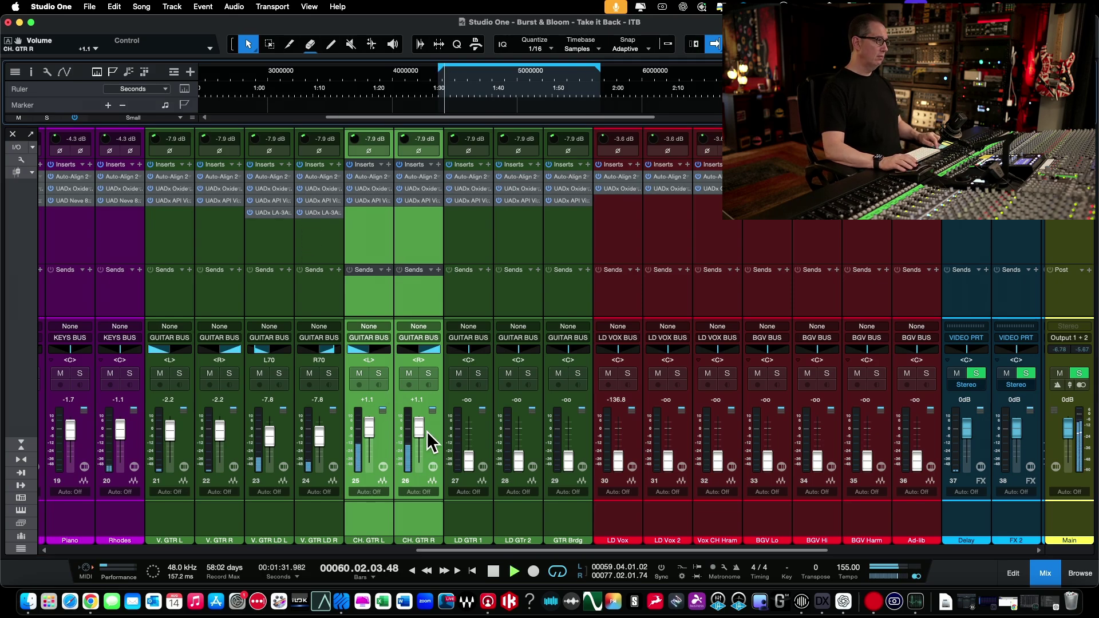
{"action": "left_click", "coordinate": [410, 374]}
{"action": "left_click", "coordinate": [410, 373]}
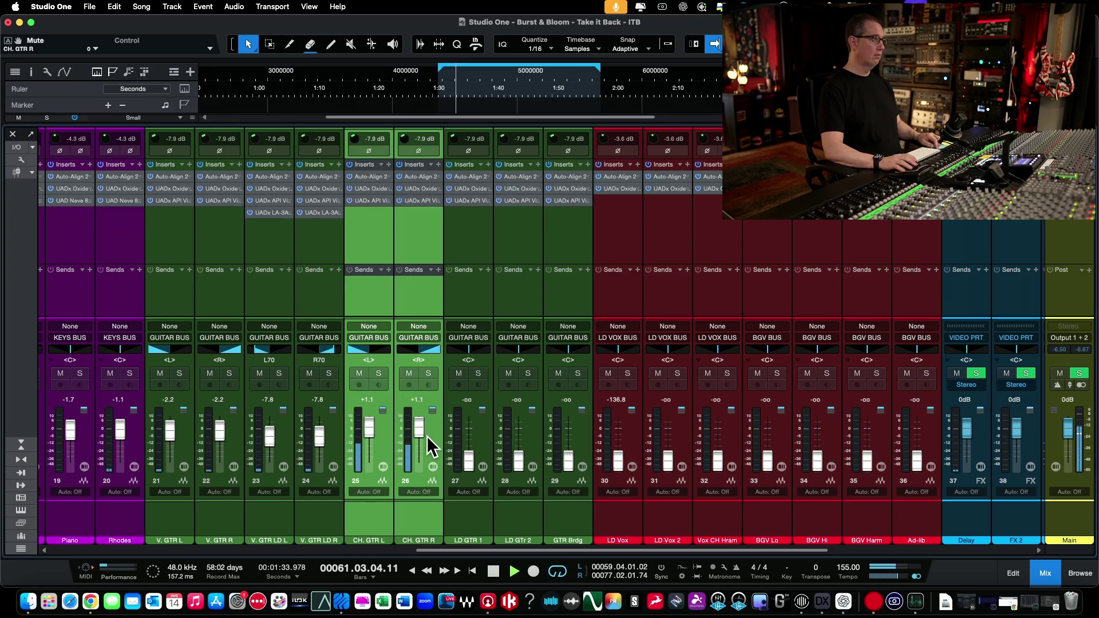
{"action": "left_click_drag", "start_coordinate": [419, 427], "coordinate": [418, 429]}
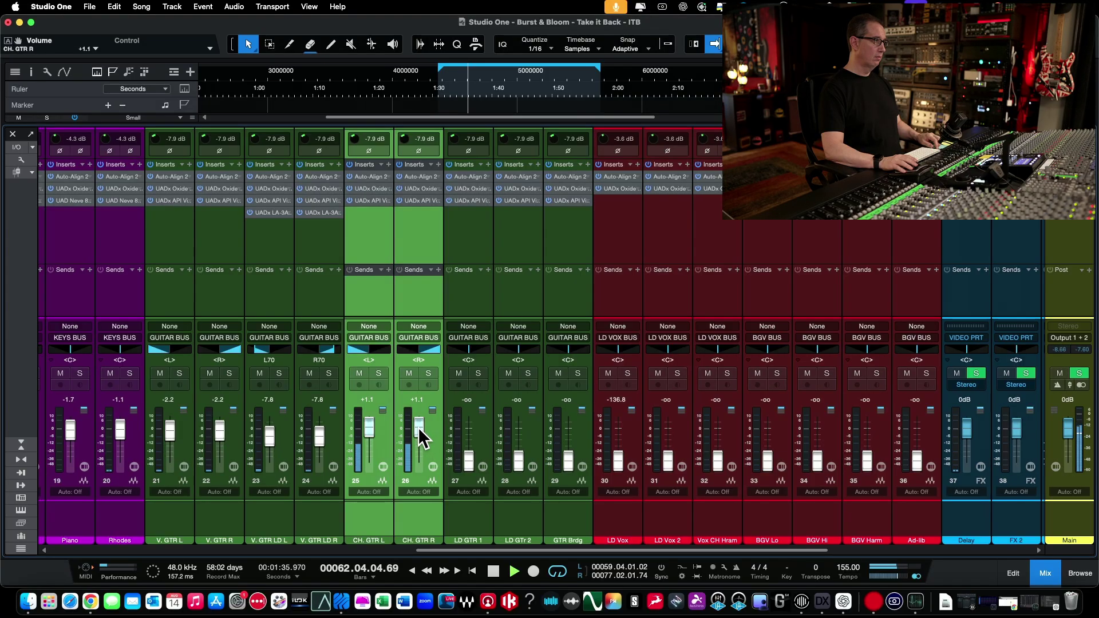
{"action": "key", "text": "space"}
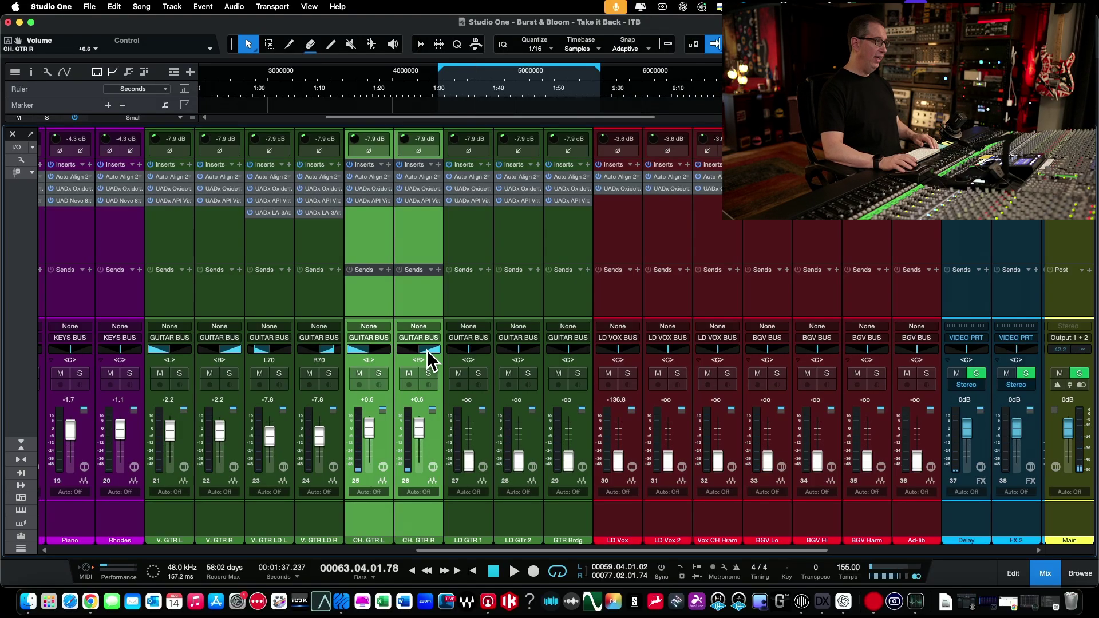
Review the LD GTR 1, LD GTr 2 and GTR Brdg channels and check in the arrangement where the lead guitar parts play.
{"action": "left_click", "coordinate": [479, 509]}
{"action": "left_click", "coordinate": [530, 510]}
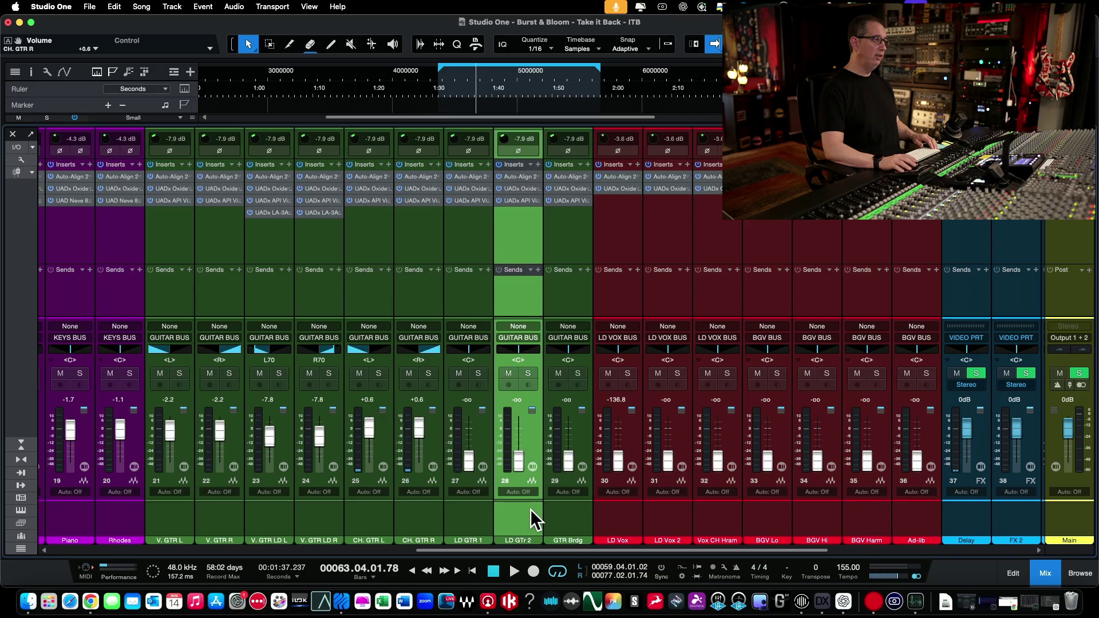
{"action": "left_click", "coordinate": [566, 518]}
{"action": "left_click", "coordinate": [472, 520]}
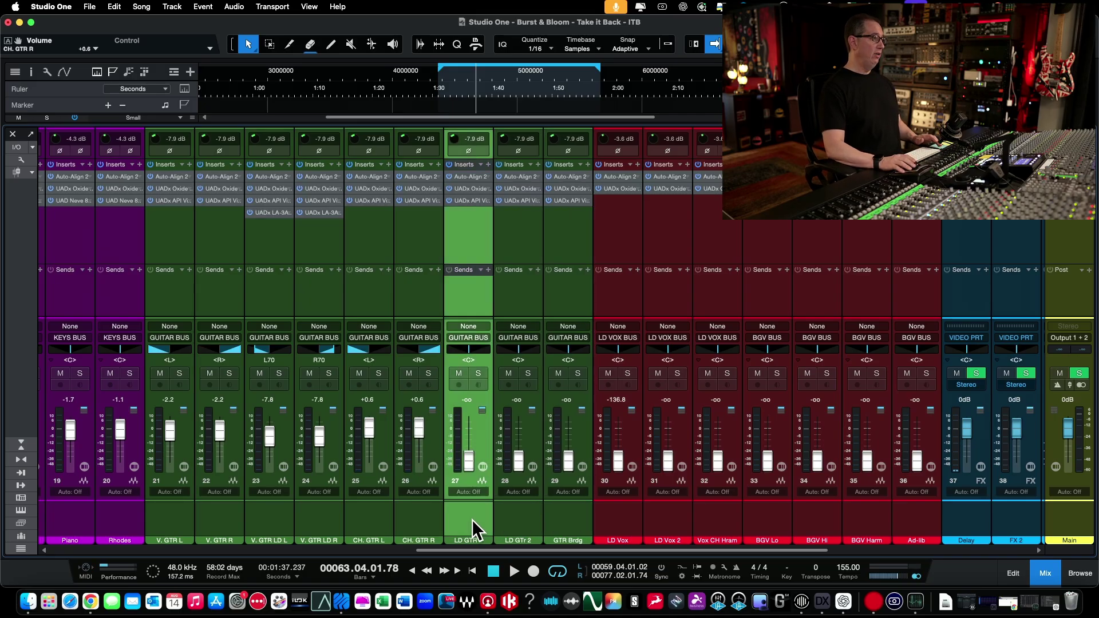
{"action": "key", "text": "F3"}
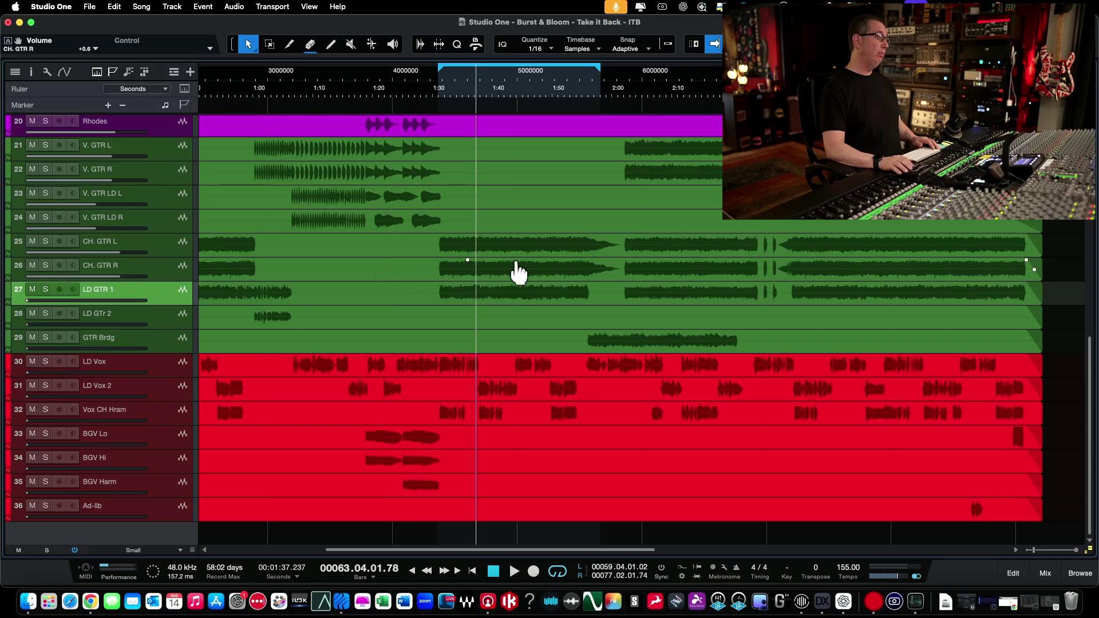
{"action": "key", "text": "F3"}
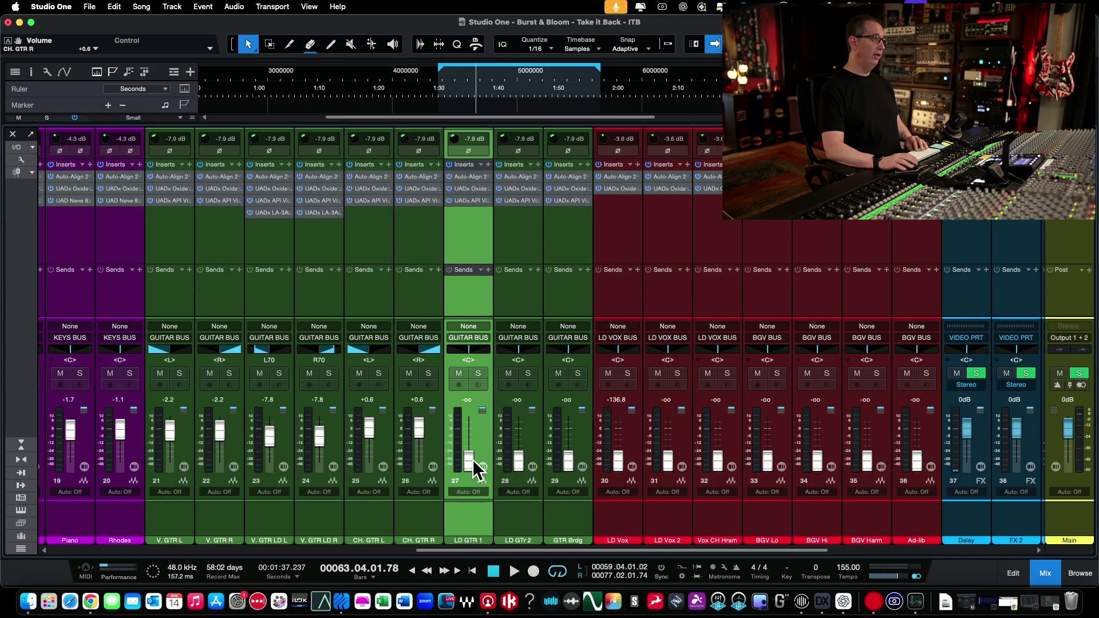
Bring LD GTR 1 up to 0 dB, audition it soloed during playback, and raise its fader to +2.2 dB with the solo off.
{"action": "left_click", "coordinate": [466, 461], "text": "super"}
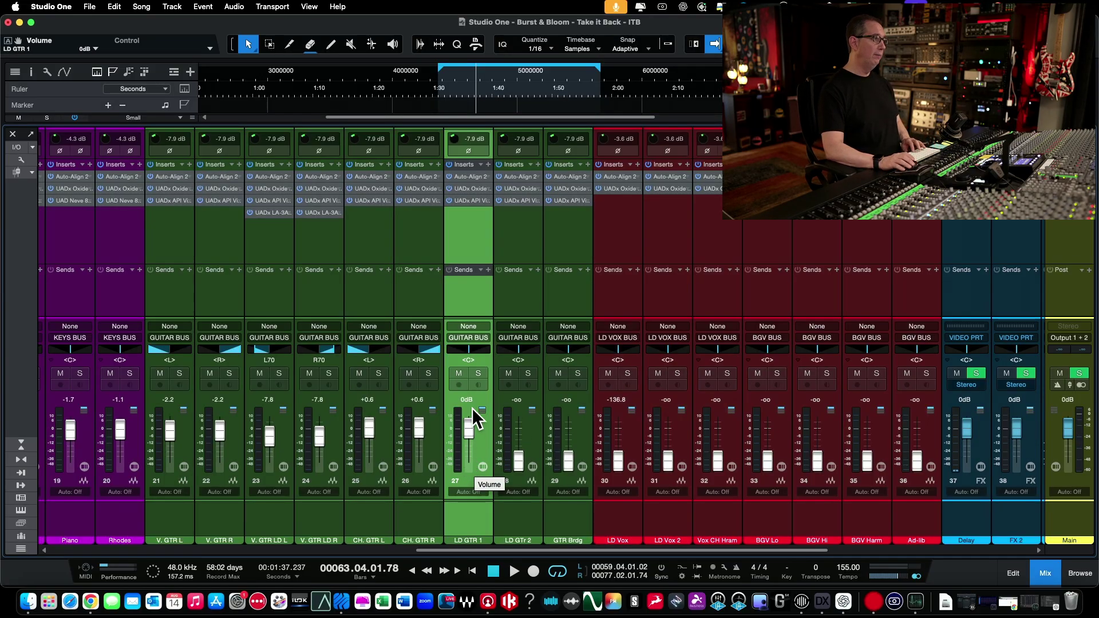
{"action": "key", "text": "space"}
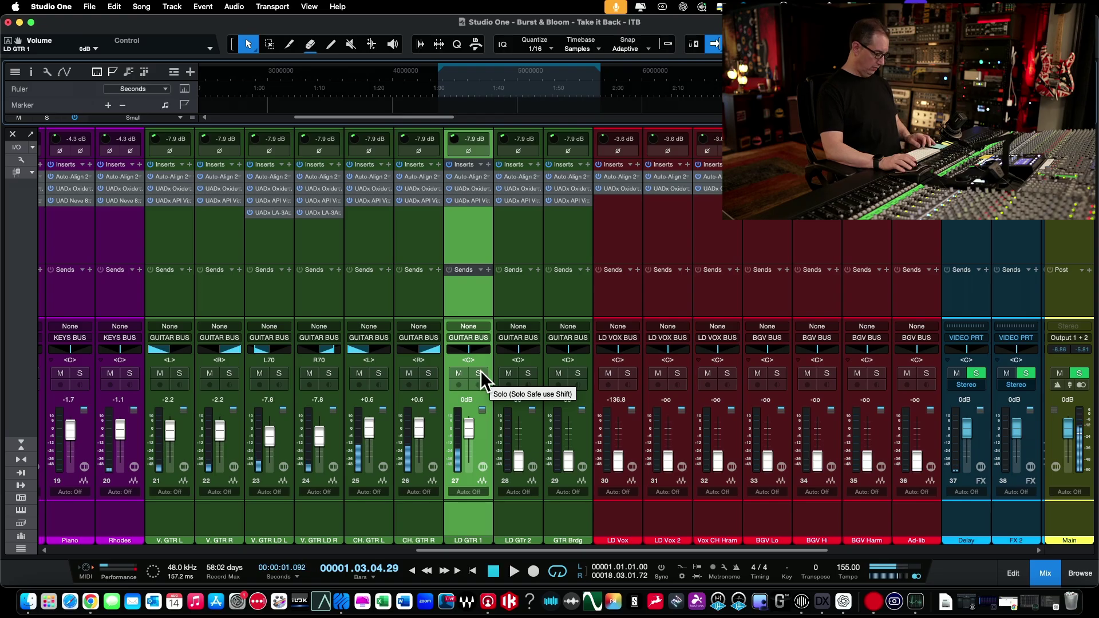
{"action": "left_click", "coordinate": [477, 370]}
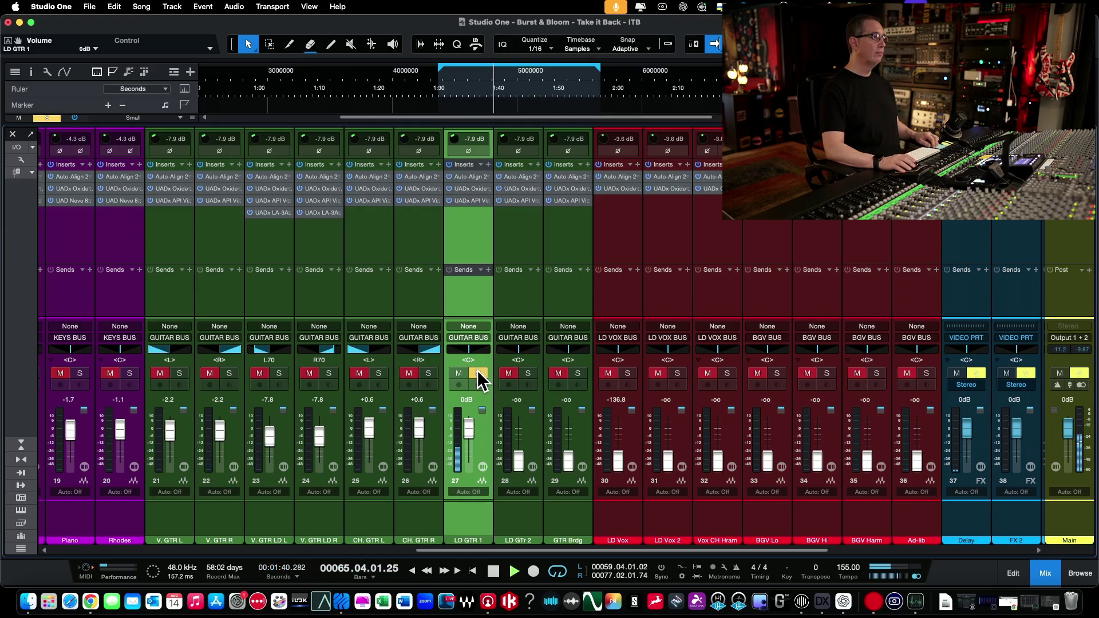
{"action": "left_click", "coordinate": [477, 371]}
{"action": "left_click_drag", "start_coordinate": [469, 429], "coordinate": [467, 422]}
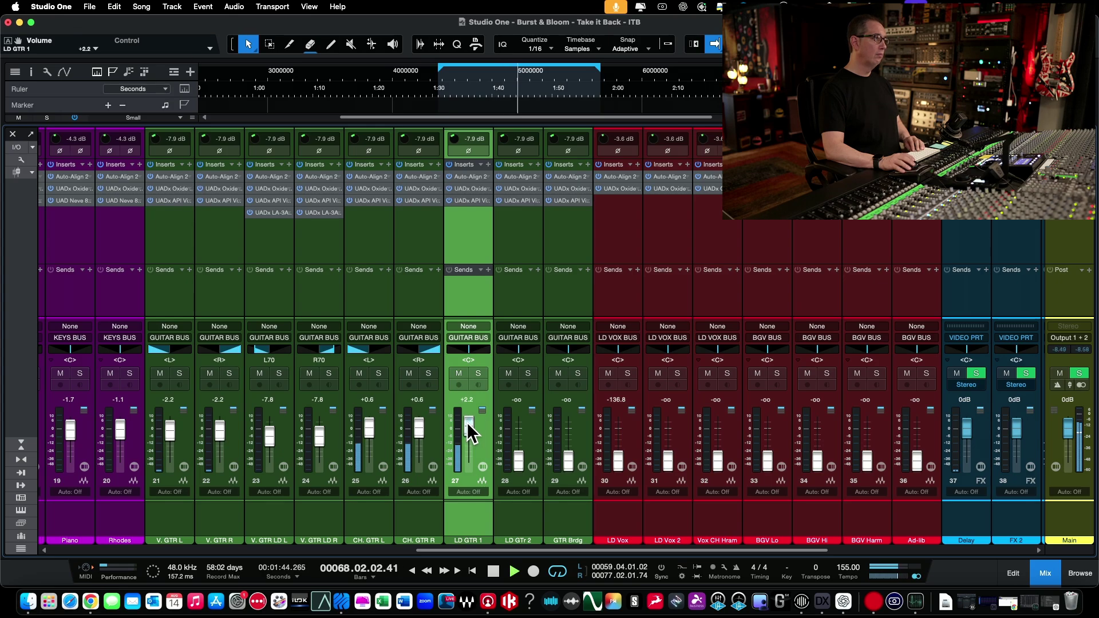
Stop playback and inspect the Oxide Tape Recorder settings on CH. GTR R and on the soloed CH. GTR L.
{"action": "left_click", "coordinate": [426, 188]}
{"action": "key", "text": "space"}
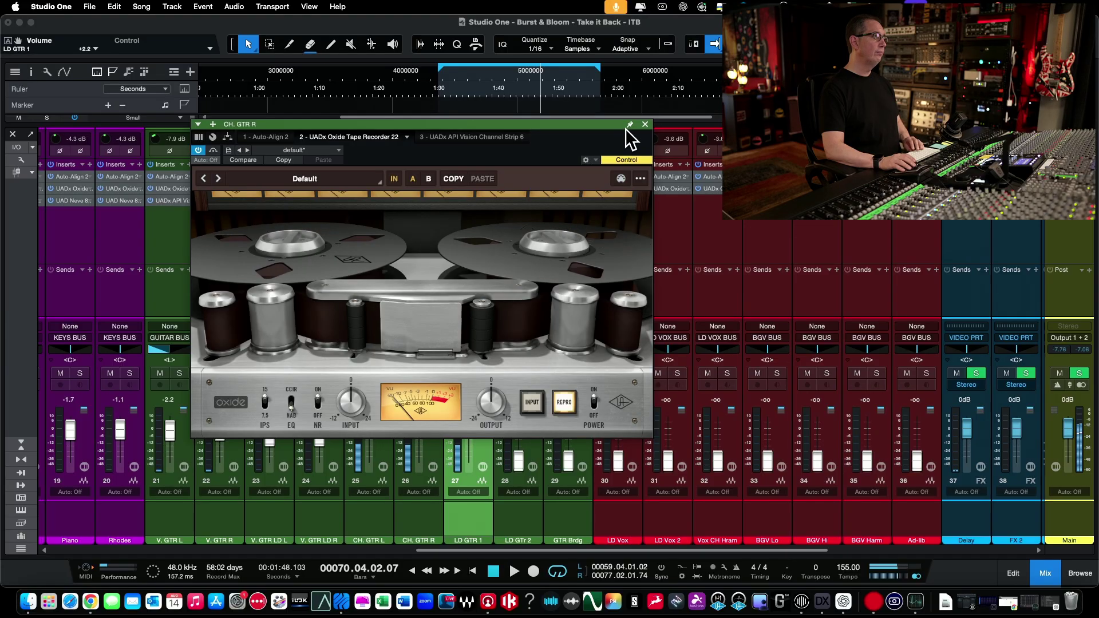
{"action": "left_click", "coordinate": [646, 124]}
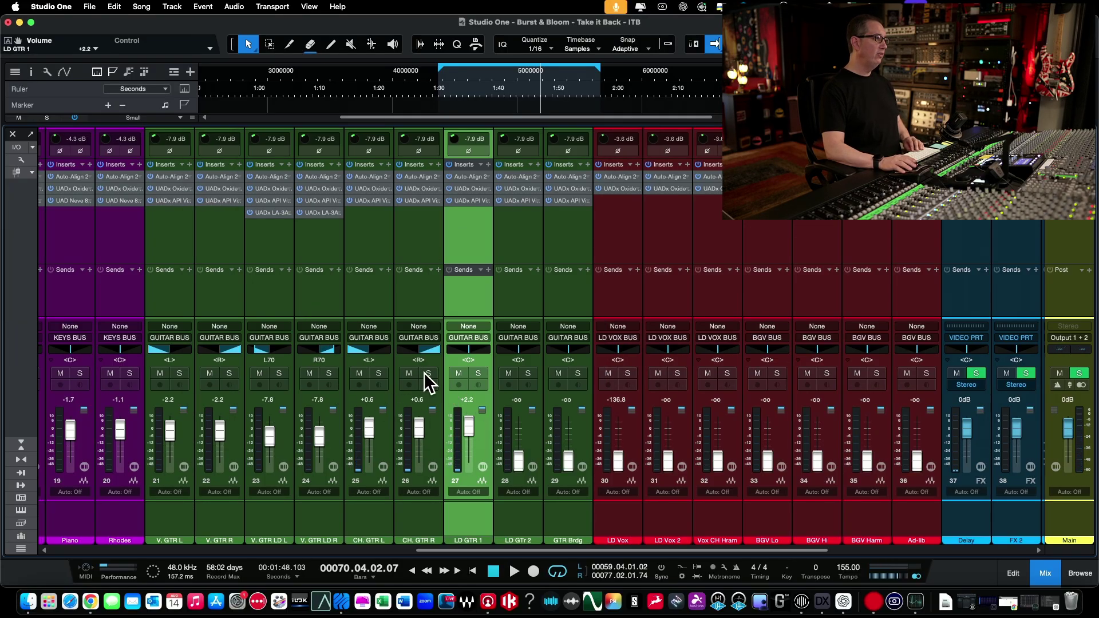
{"action": "left_click", "coordinate": [380, 373]}
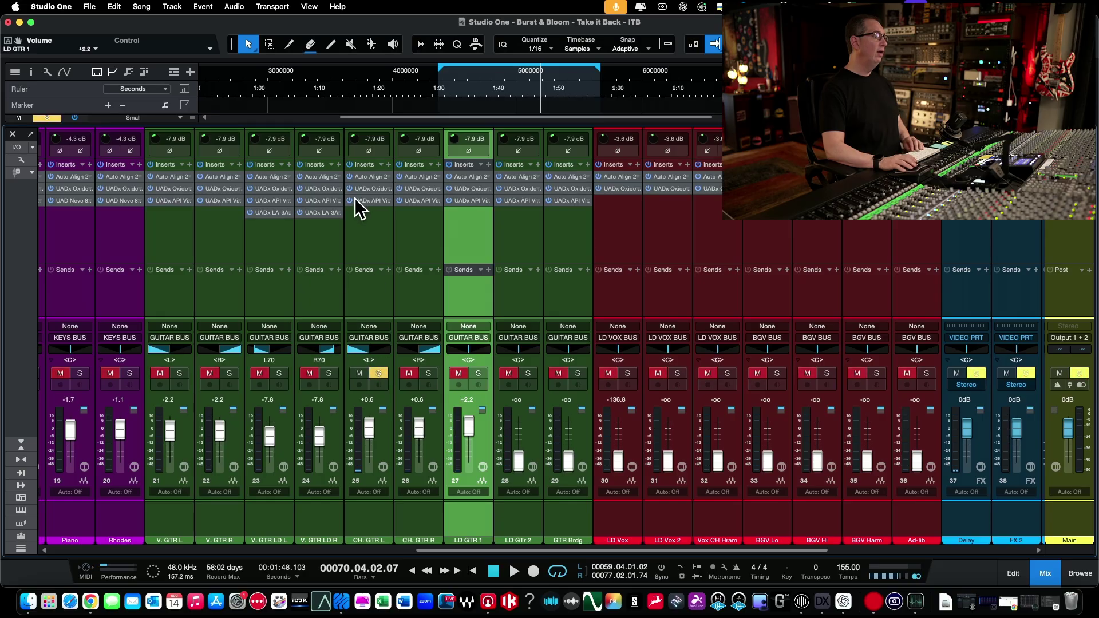
{"action": "left_click", "coordinate": [364, 189]}
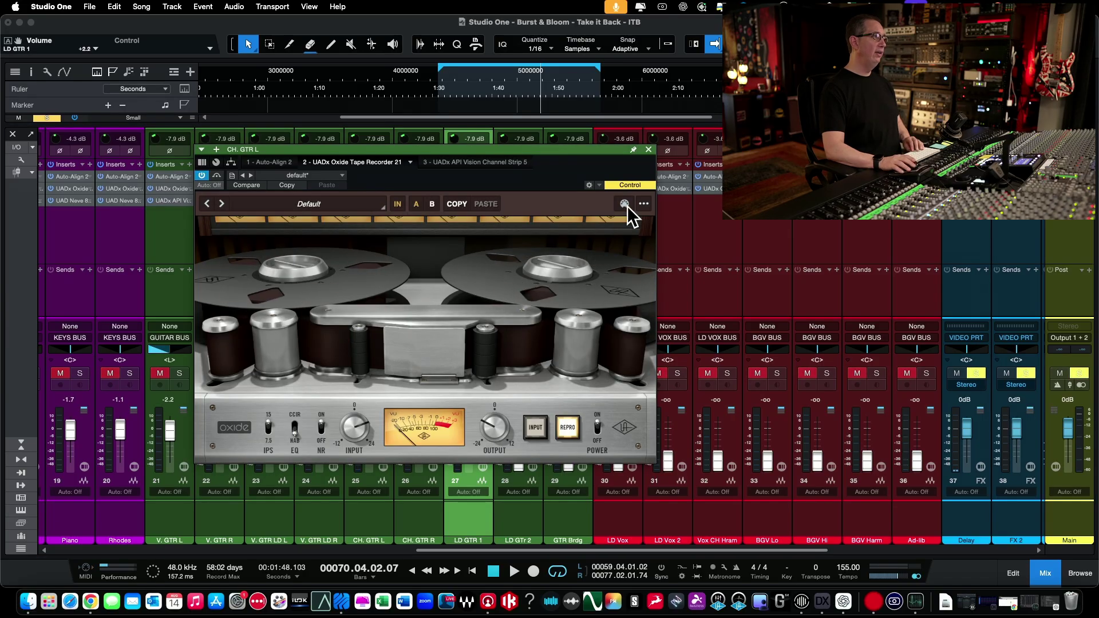
{"action": "left_click", "coordinate": [649, 150]}
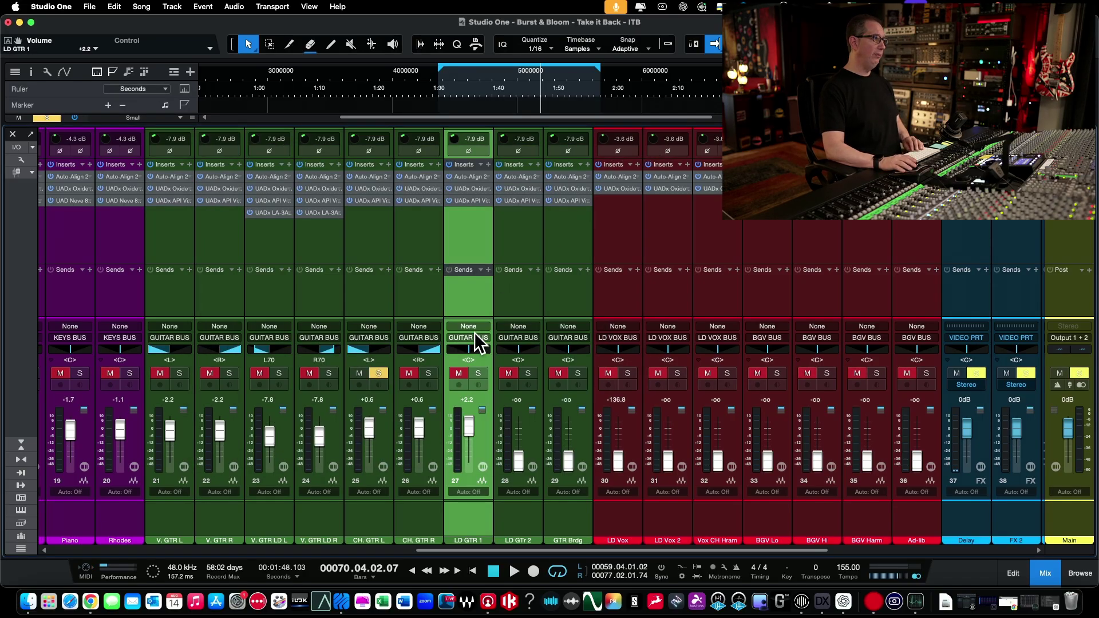
Solo CH. GTR R alone and set its Oxide Tape Recorder input to 13.2 dB and output to -9.4 dB during playback.
{"action": "left_click", "coordinate": [379, 374]}
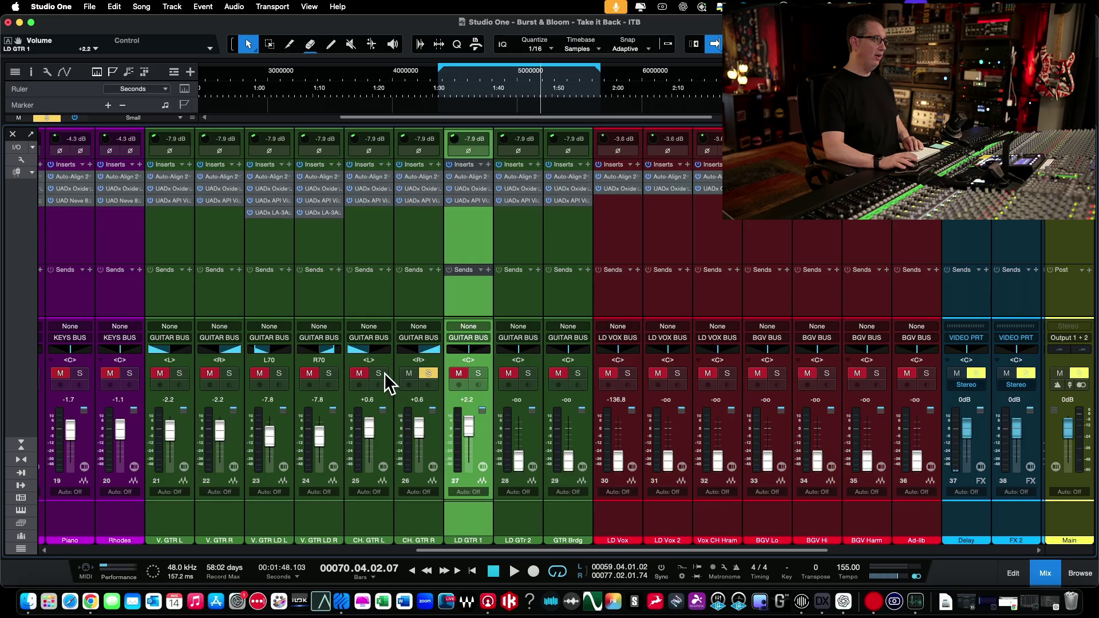
{"action": "left_click", "coordinate": [405, 290]}
{"action": "key", "text": "space"}
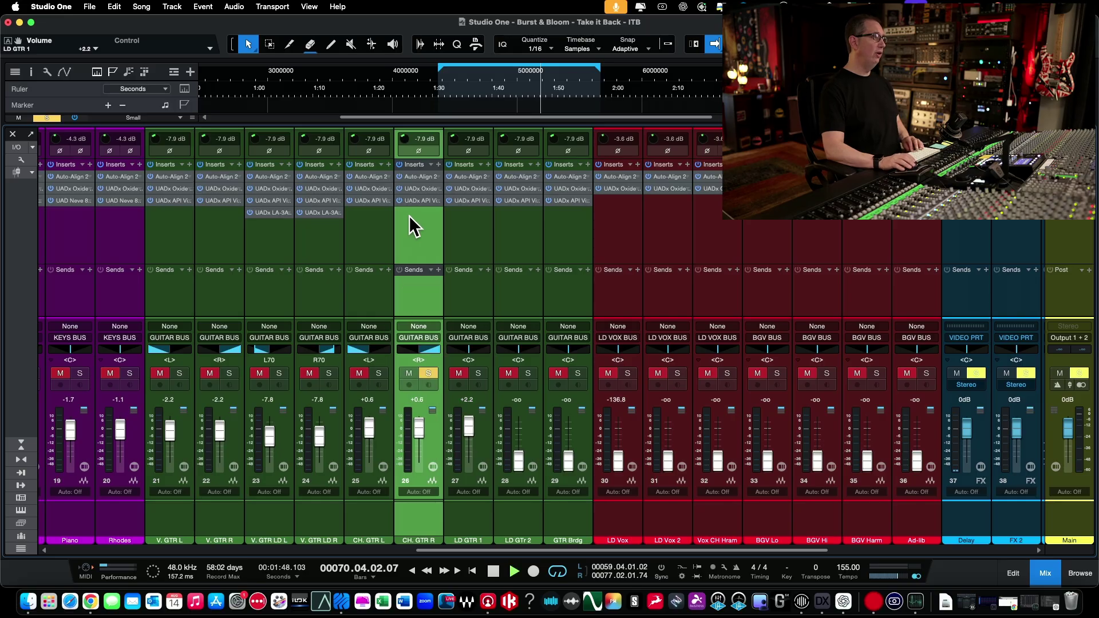
{"action": "left_click", "coordinate": [417, 186]}
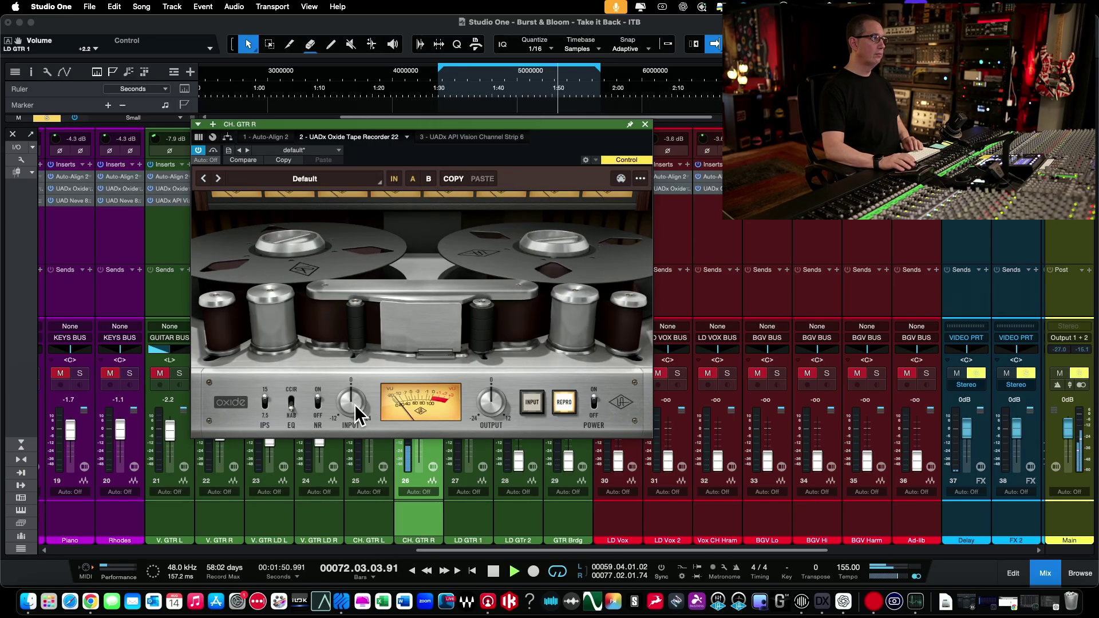
{"action": "left_click_drag", "start_coordinate": [355, 407], "coordinate": [346, 372]}
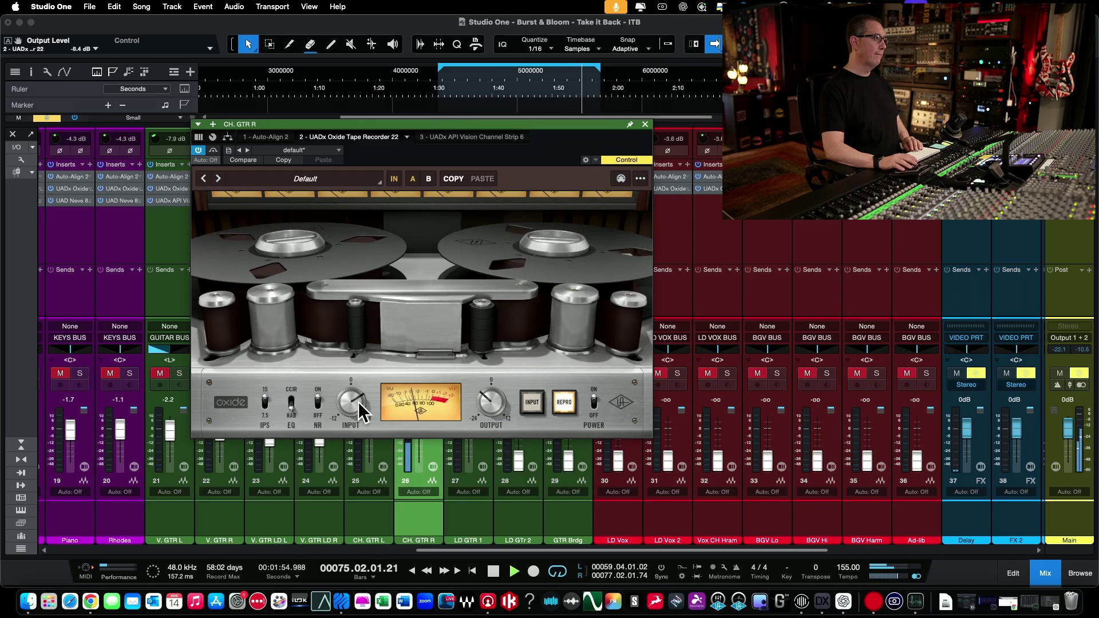
{"action": "left_click_drag", "start_coordinate": [356, 404], "coordinate": [358, 401]}
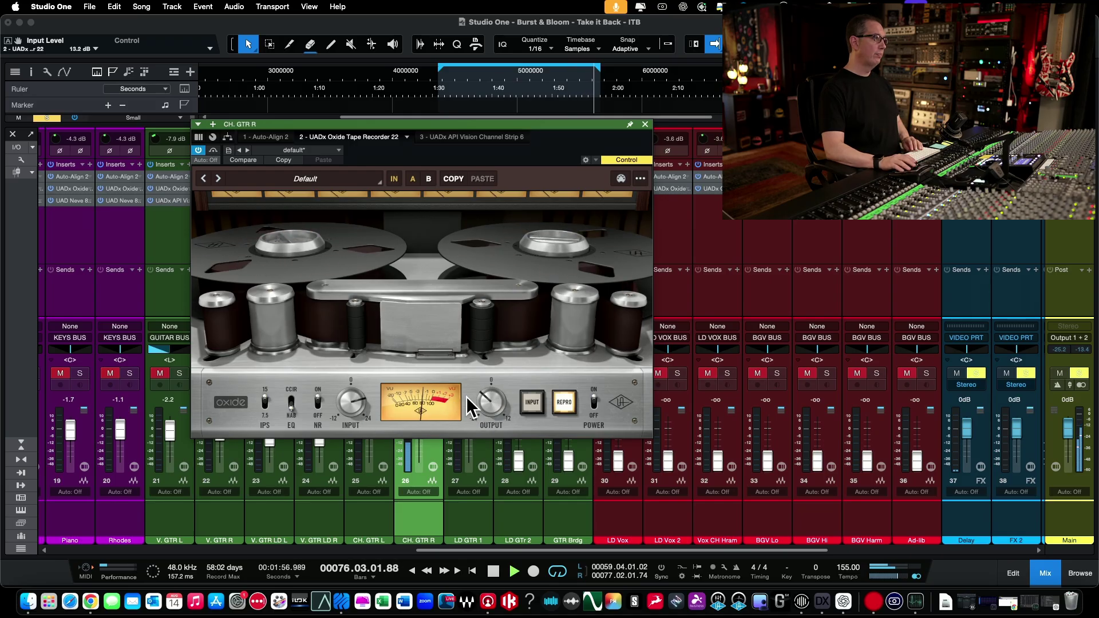
{"action": "left_click_drag", "start_coordinate": [486, 398], "coordinate": [490, 411]}
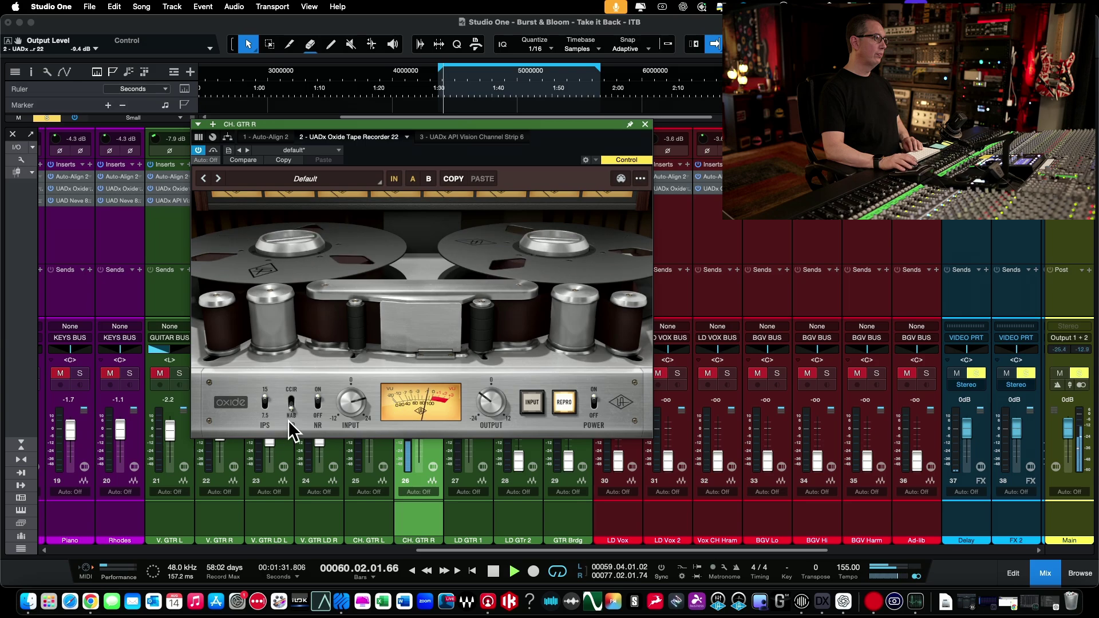
Switch the Oxide Tape Recorder's emphasis EQ to CCIR on both CH. GTR R and CH. GTR L, and close the plug-ins.
{"action": "left_click", "coordinate": [289, 401]}
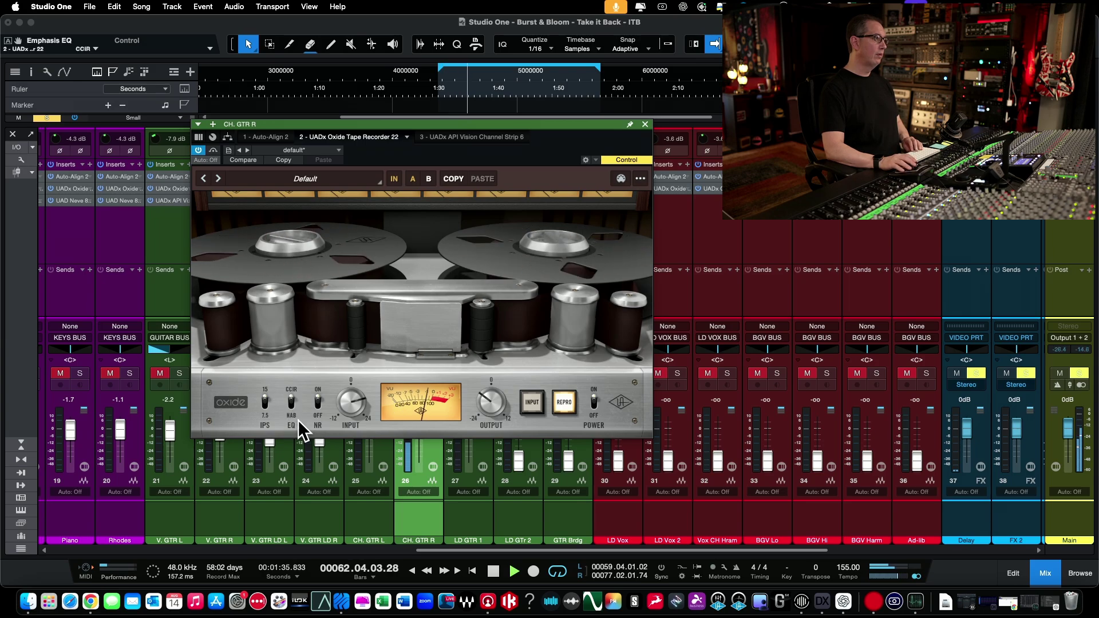
{"action": "key", "text": "space"}
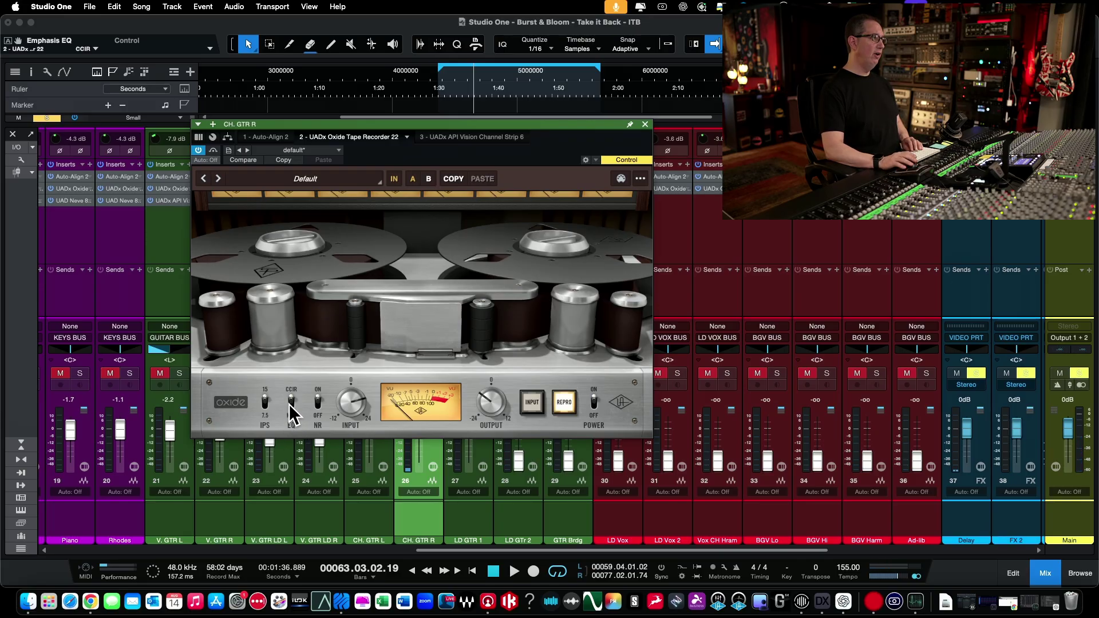
{"action": "left_click", "coordinate": [646, 125]}
{"action": "left_click", "coordinate": [369, 234]}
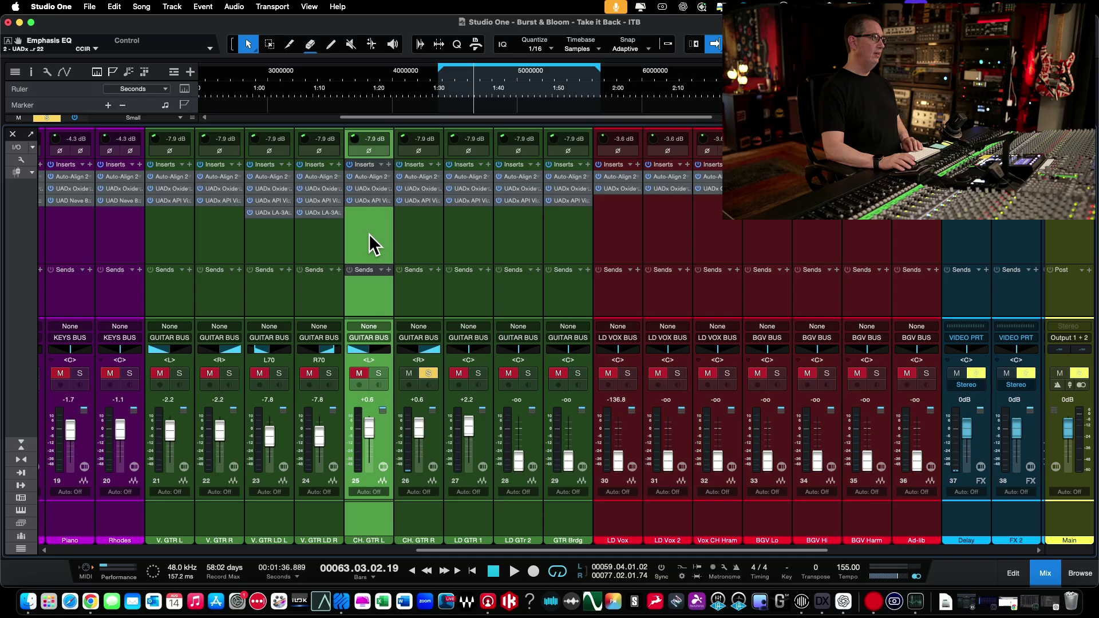
{"action": "left_click", "coordinate": [370, 189]}
{"action": "key", "text": "space"}
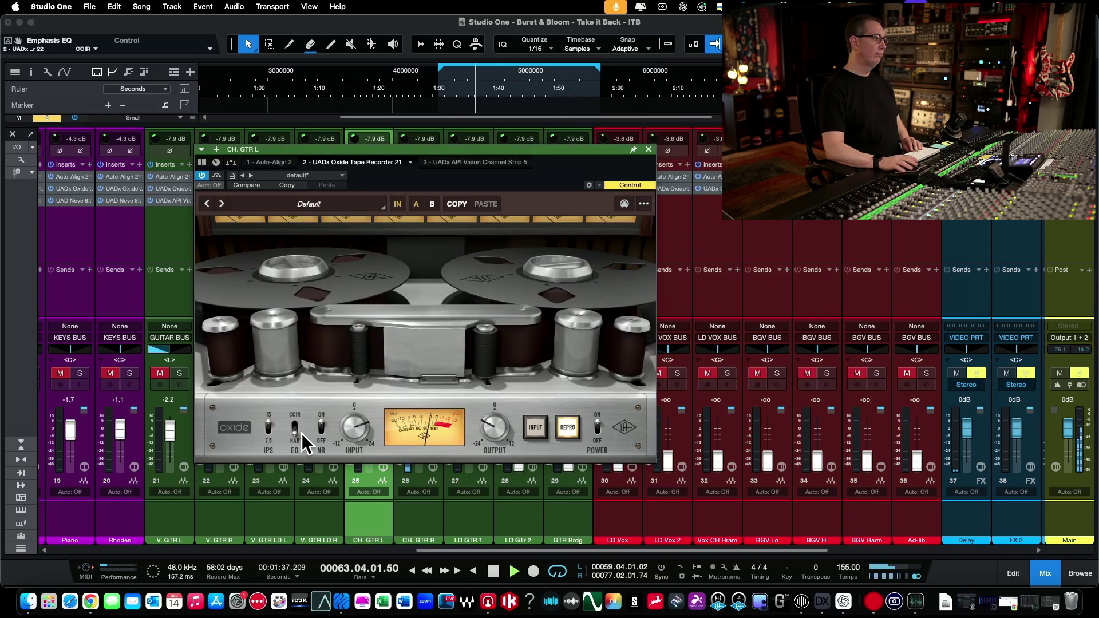
{"action": "key", "text": "space"}
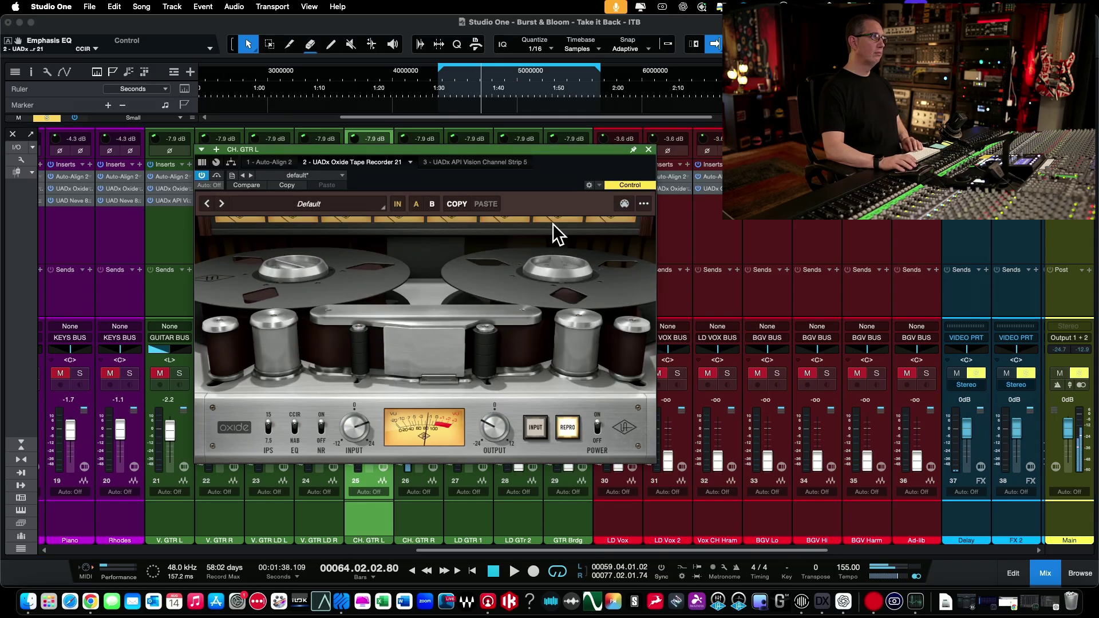
{"action": "left_click", "coordinate": [650, 150]}
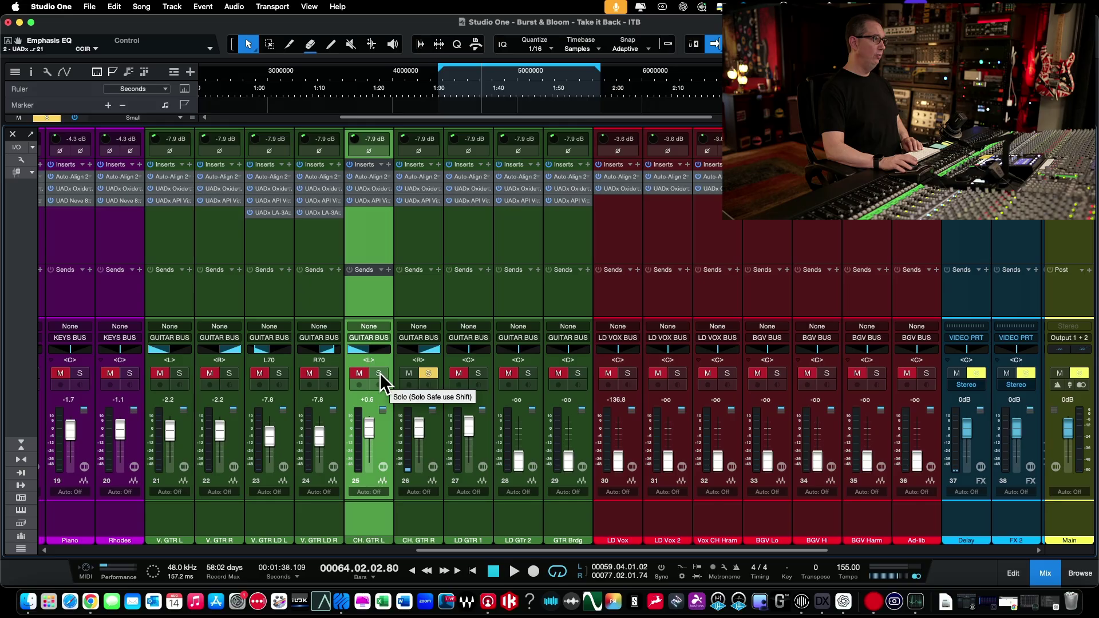
Solo CH. GTR L together with CH. GTR R, check CH. GTR L's Oxide EQ switch, and play both chorus guitars.
{"action": "left_click", "coordinate": [380, 373]}
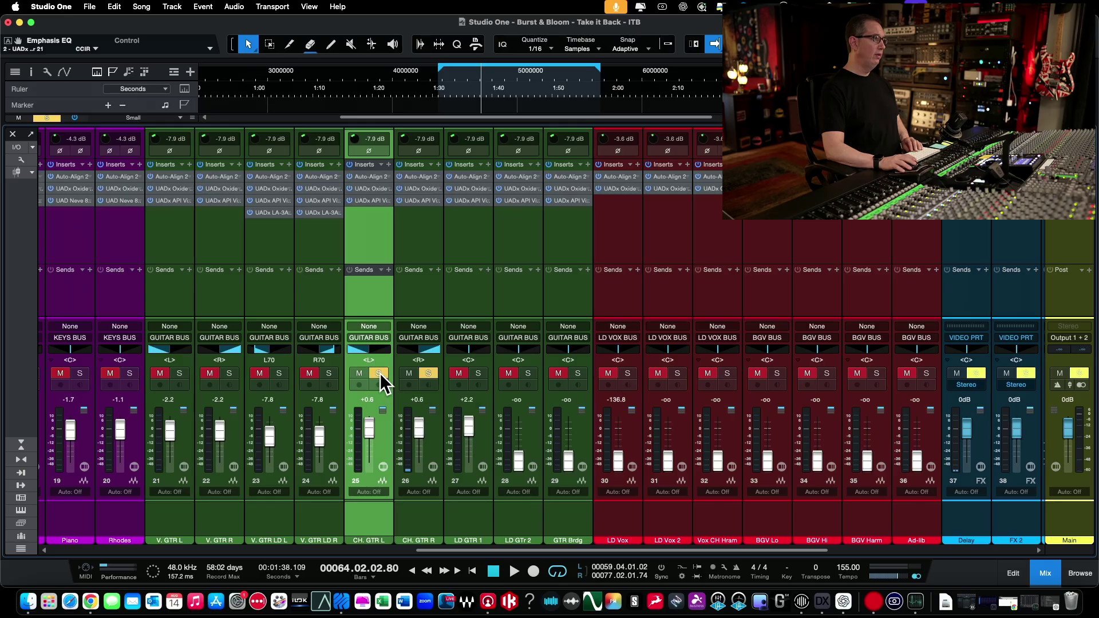
{"action": "left_click", "coordinate": [369, 186]}
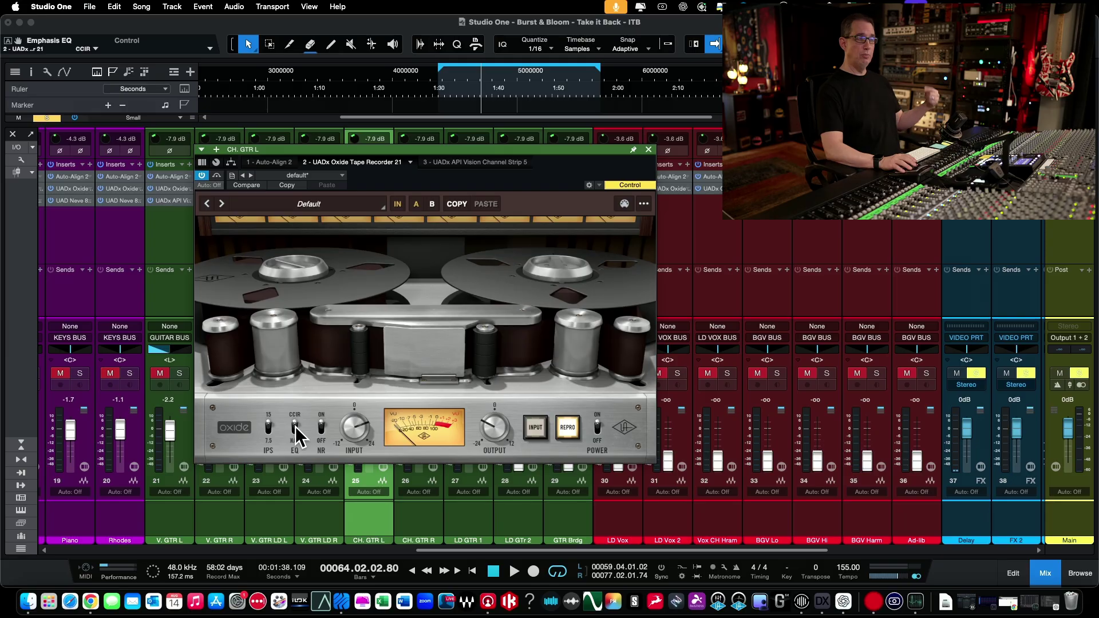
{"action": "left_click", "coordinate": [649, 149]}
{"action": "key", "text": "space"}
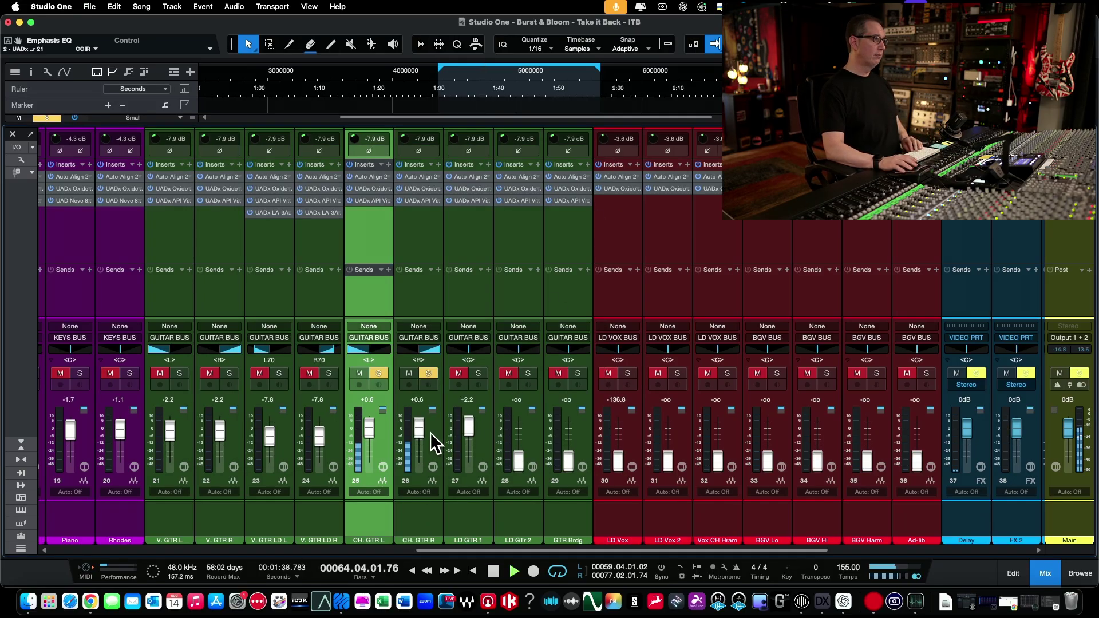
Compare the chorus guitars with and without LD GTR 1, and leave only LD GTR 1 soloed.
{"action": "left_click", "coordinate": [465, 374]}
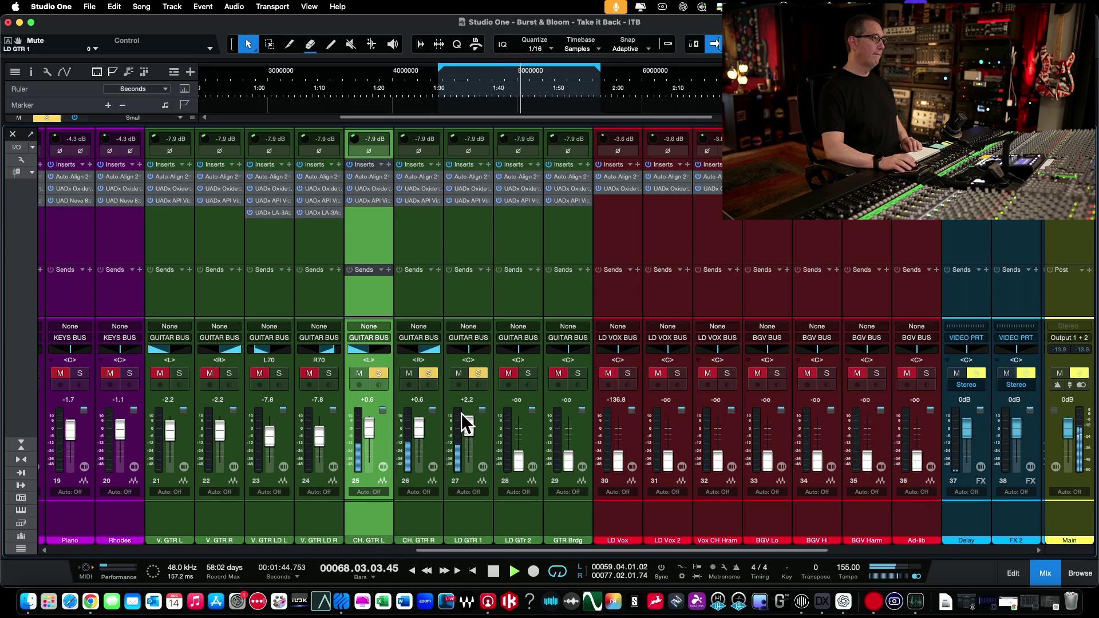
{"action": "left_click", "coordinate": [478, 373]}
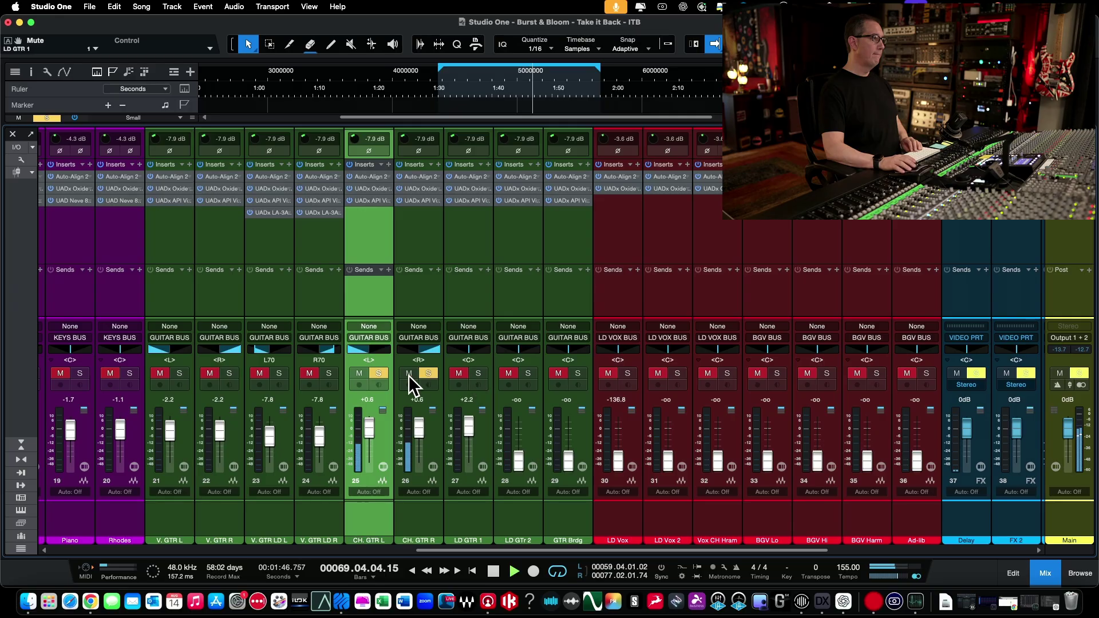
{"action": "left_click", "coordinate": [429, 373]}
{"action": "left_click", "coordinate": [379, 374]}
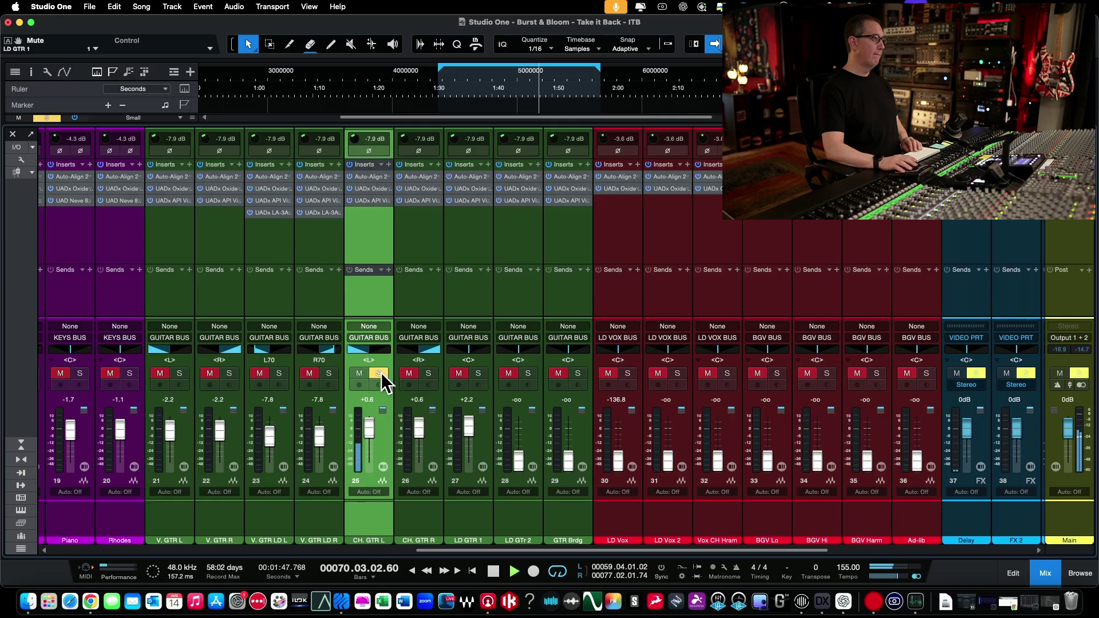
{"action": "left_click", "coordinate": [478, 373]}
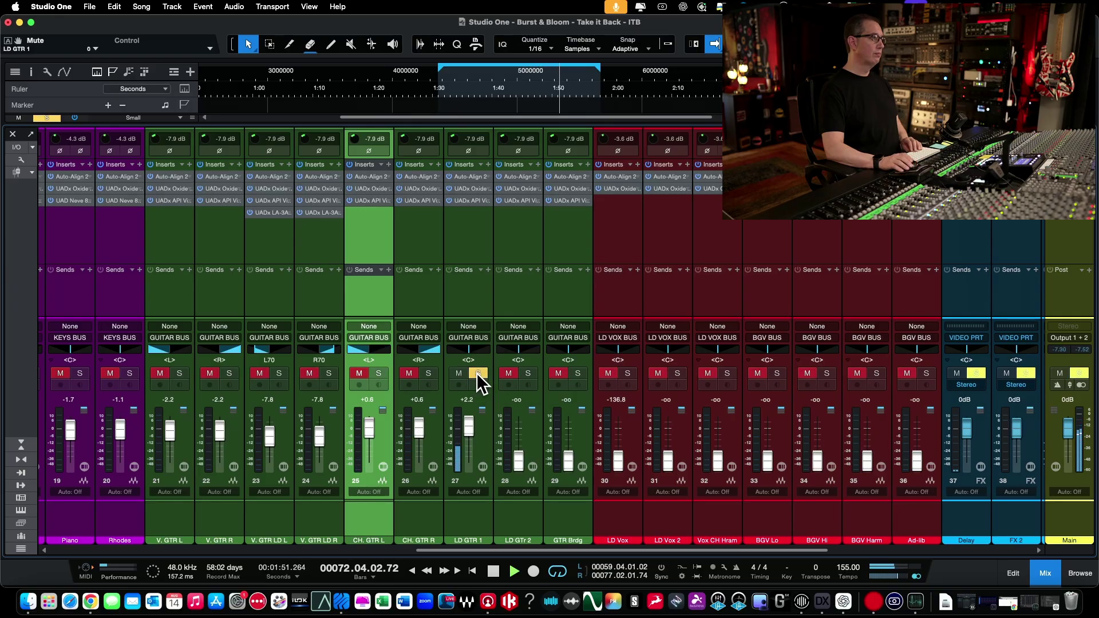
On LD GTR 1's Oxide Tape Recorder, set input to 10.3 dB, output to -8.2 dB and the emphasis EQ to CCIR.
{"action": "left_click", "coordinate": [469, 188]}
{"action": "left_click_drag", "start_coordinate": [437, 127], "coordinate": [405, 132]}
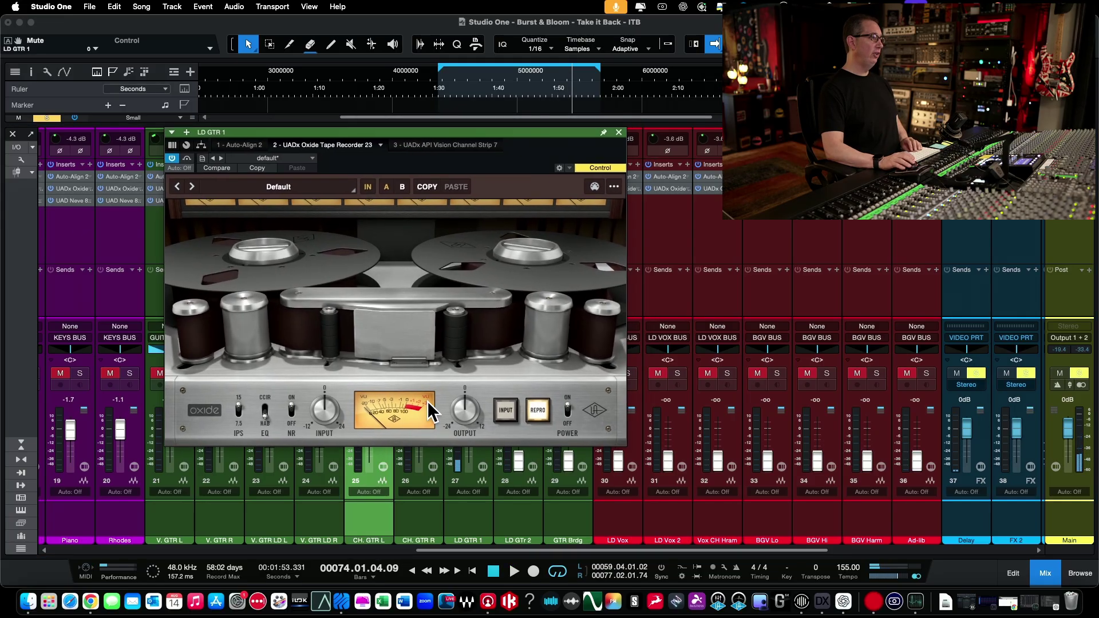
{"action": "key", "text": "space"}
{"action": "left_click_drag", "start_coordinate": [326, 390], "coordinate": [326, 384]}
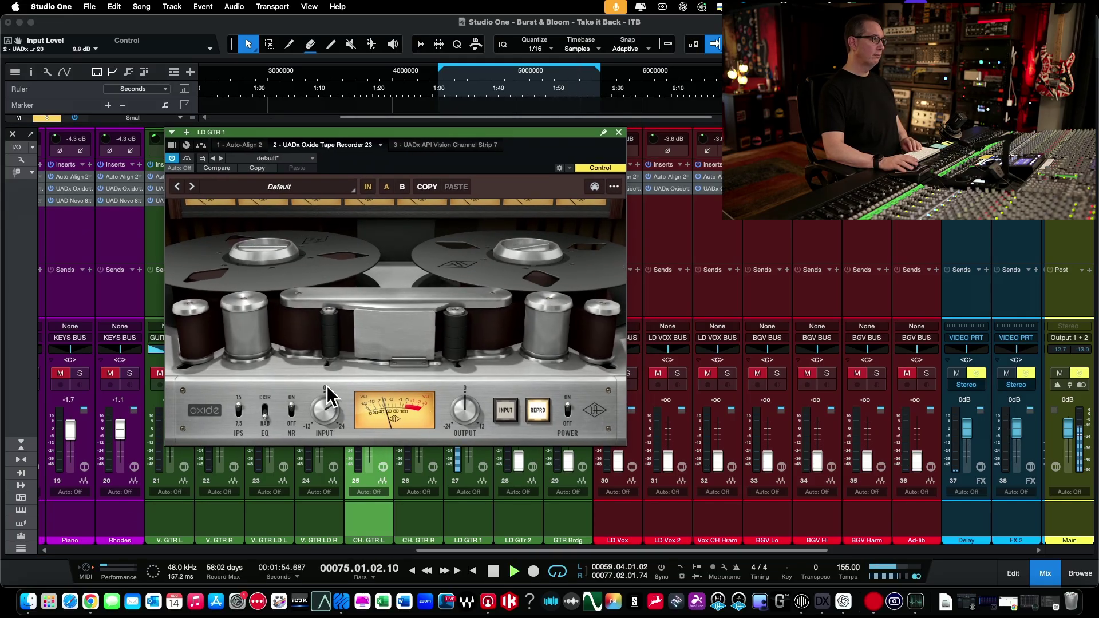
{"action": "left_click_drag", "start_coordinate": [458, 408], "coordinate": [450, 430]}
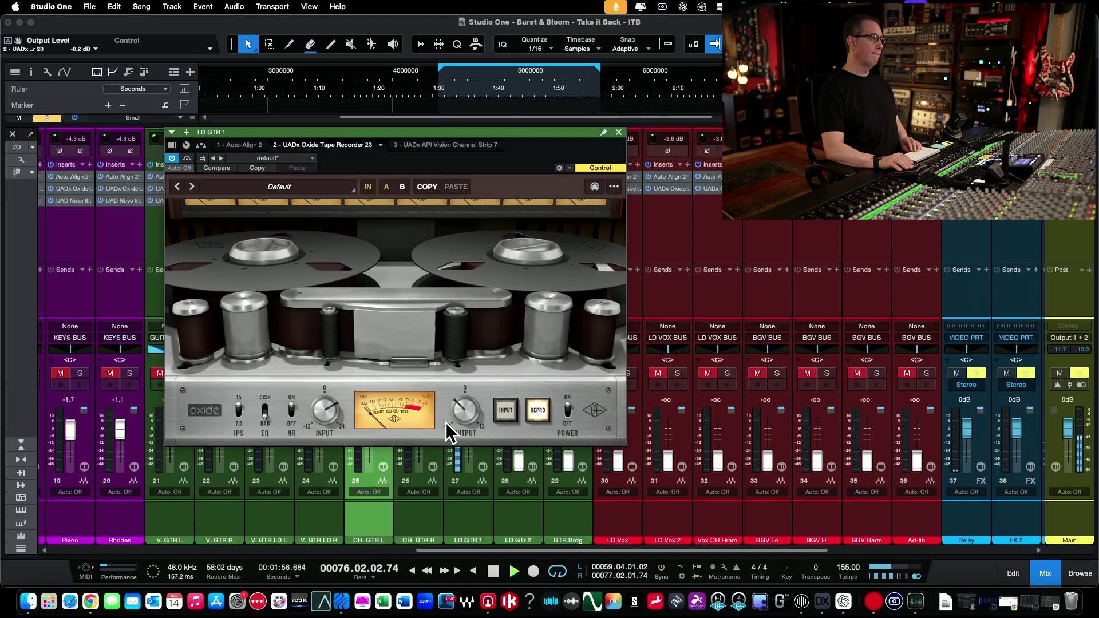
{"action": "left_click_drag", "start_coordinate": [314, 411], "coordinate": [322, 420]}
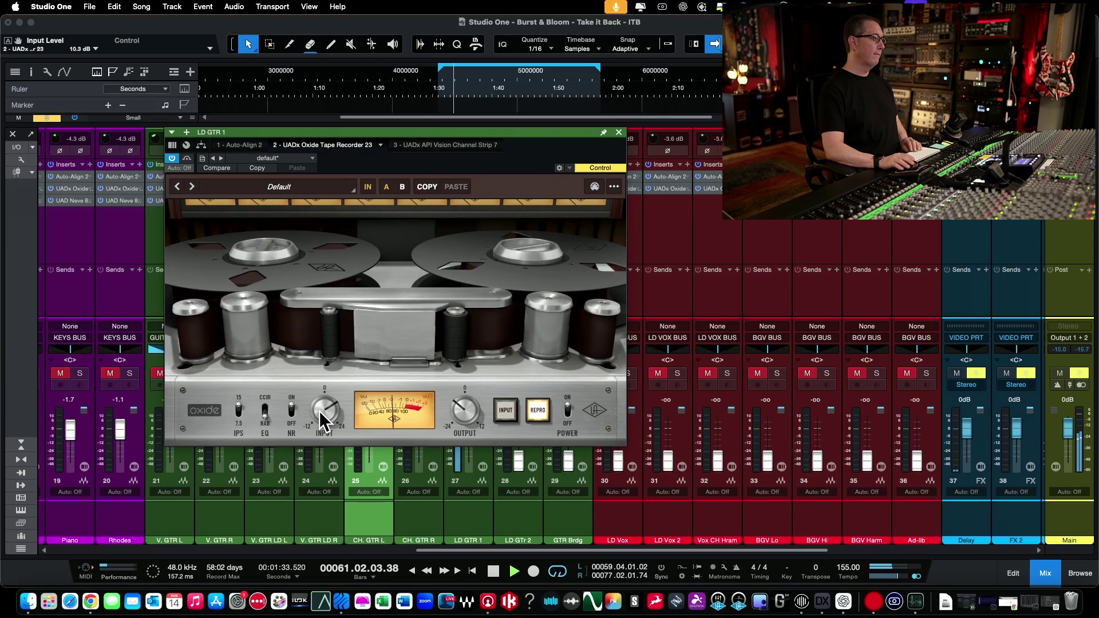
{"action": "left_click", "coordinate": [263, 410]}
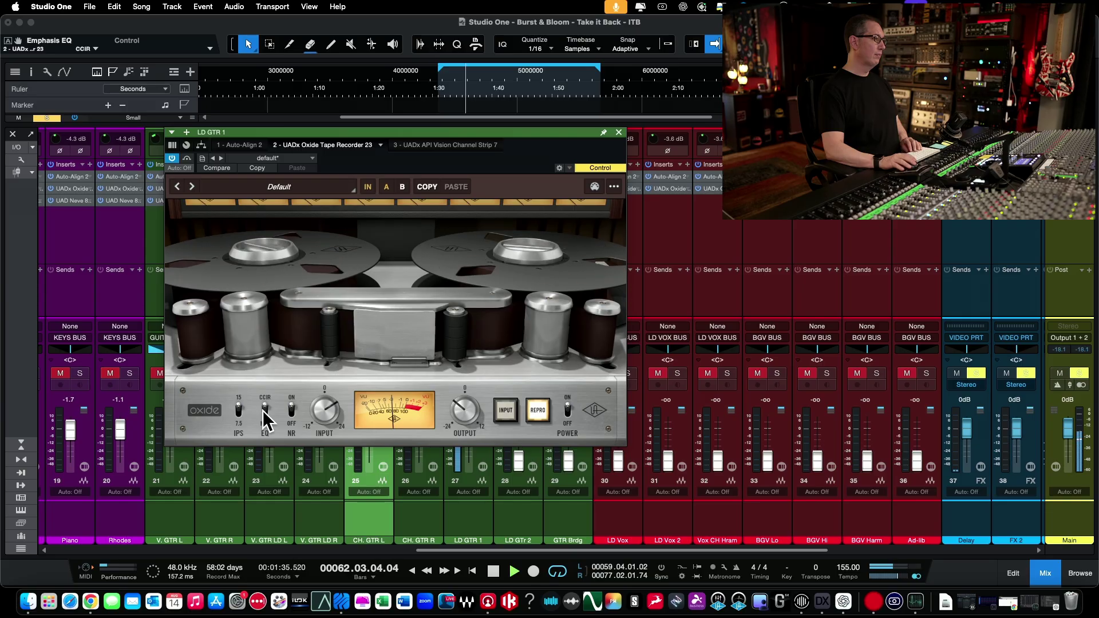
Show LD GTR 1's API Vision Channel Strip and lower its output level to -3.9 dB.
{"action": "left_click", "coordinate": [464, 145]}
{"action": "left_click_drag", "start_coordinate": [404, 133], "coordinate": [406, 58]}
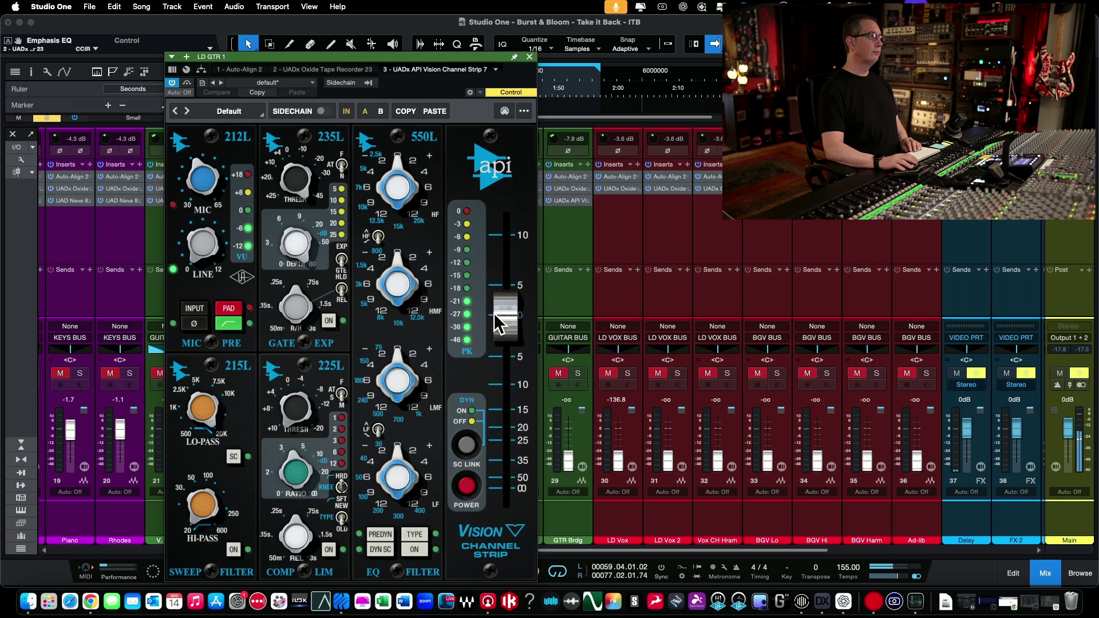
{"action": "left_click_drag", "start_coordinate": [498, 312], "coordinate": [472, 343]}
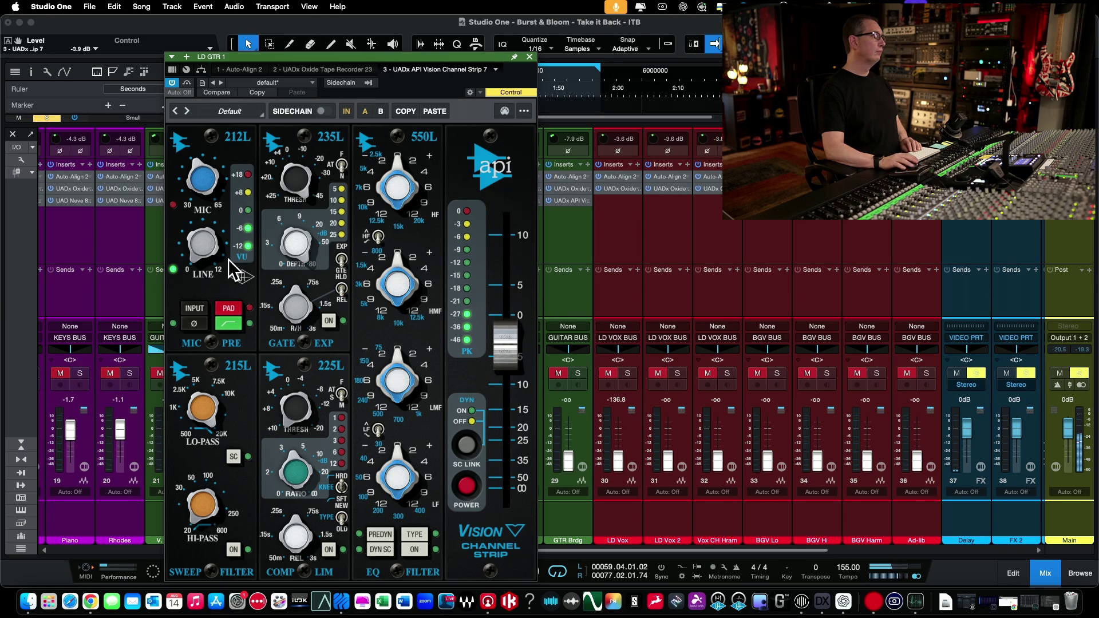
On LD GTR 1's API Vision Channel Strip, set the line gain to 5.9 dB and the output level to -4.9 dB.
{"action": "left_click_drag", "start_coordinate": [209, 189], "coordinate": [214, 170]}
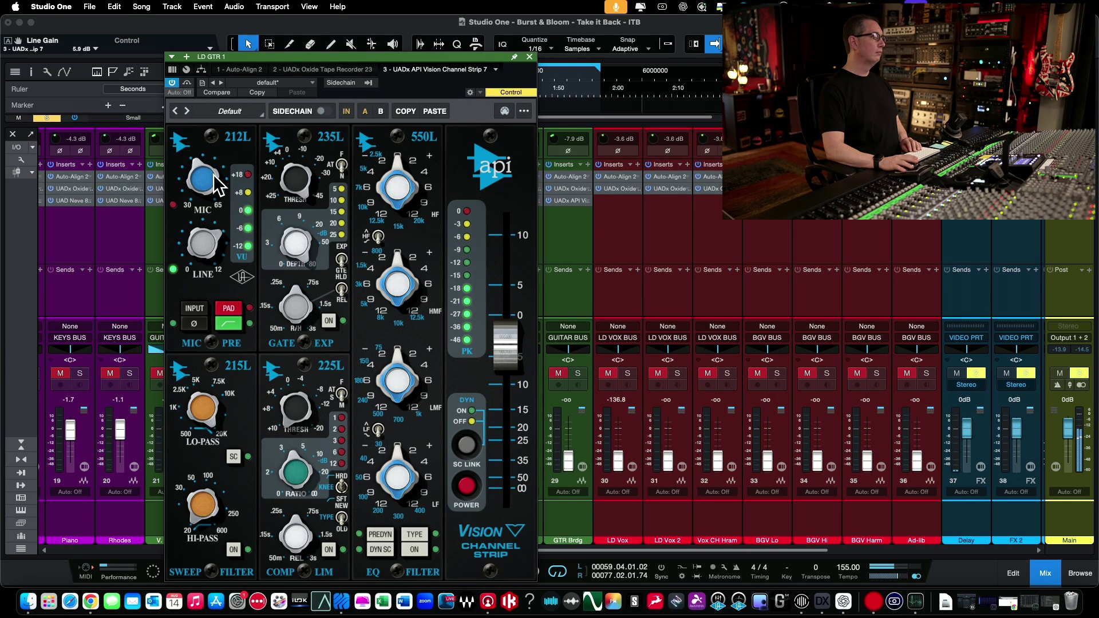
{"action": "left_click_drag", "start_coordinate": [515, 349], "coordinate": [513, 353]}
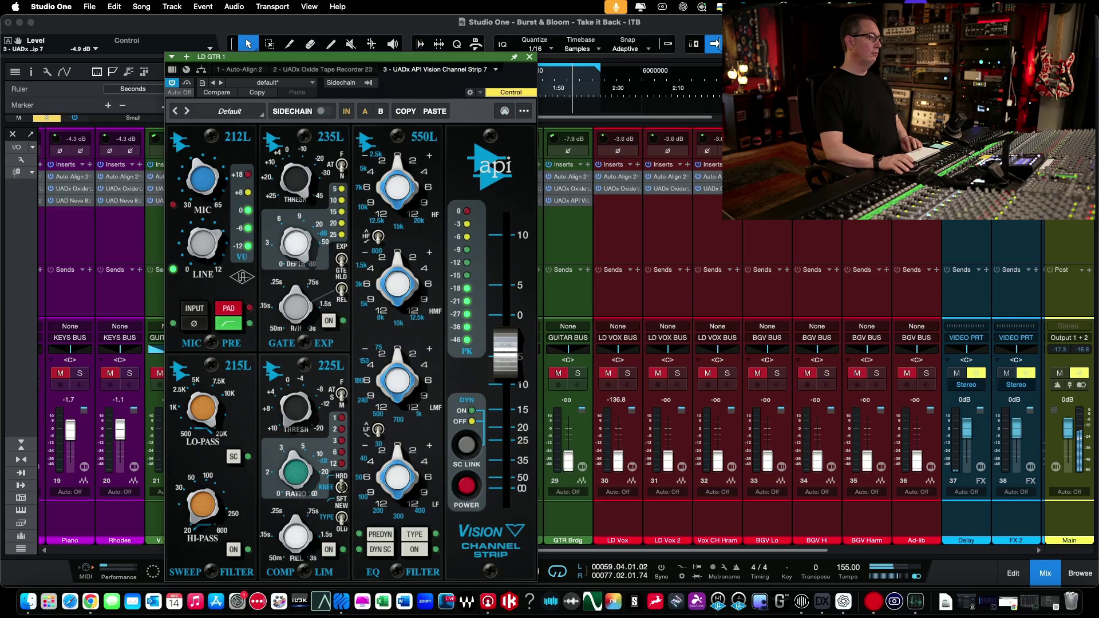
Enable the strip's 215L sweep filter and set its high-pass to 54.6 Hz while the loop plays.
{"action": "left_click", "coordinate": [233, 551]}
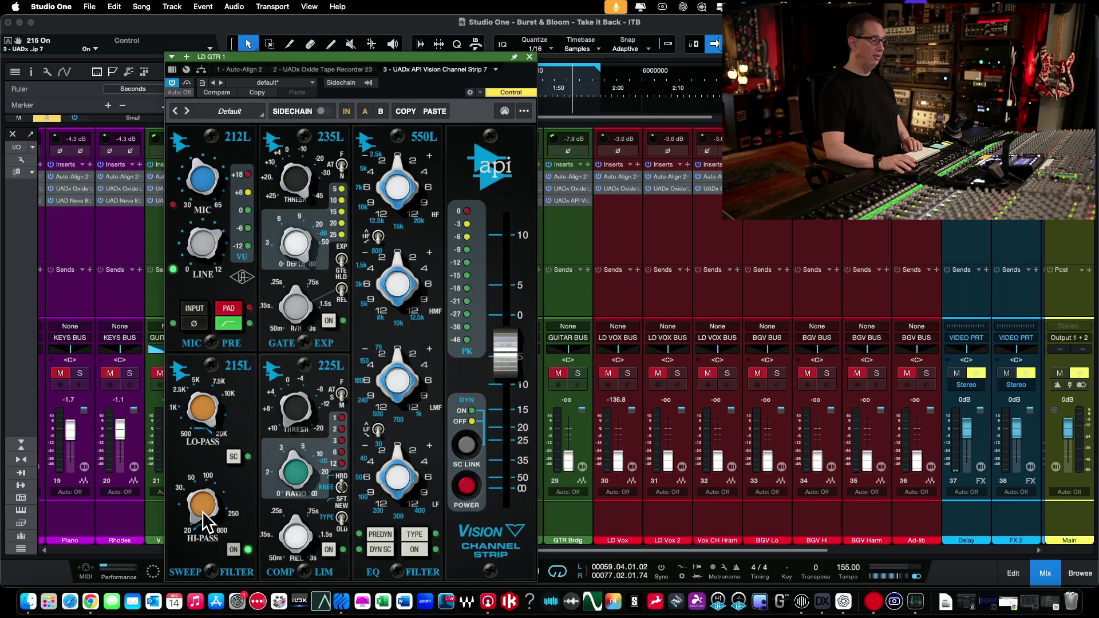
{"action": "key", "text": "space"}
{"action": "left_click_drag", "start_coordinate": [203, 512], "coordinate": [176, 423]}
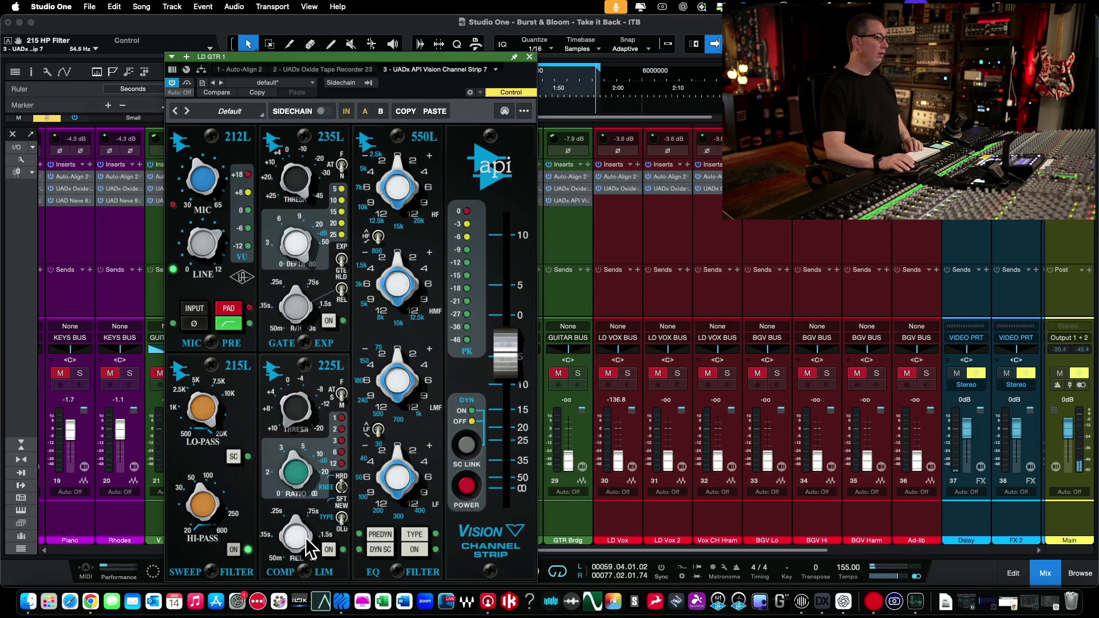
Turn on the 225L compressor with slow attack and 0.15 s release, and adjust its threshold.
{"action": "left_click", "coordinate": [329, 550]}
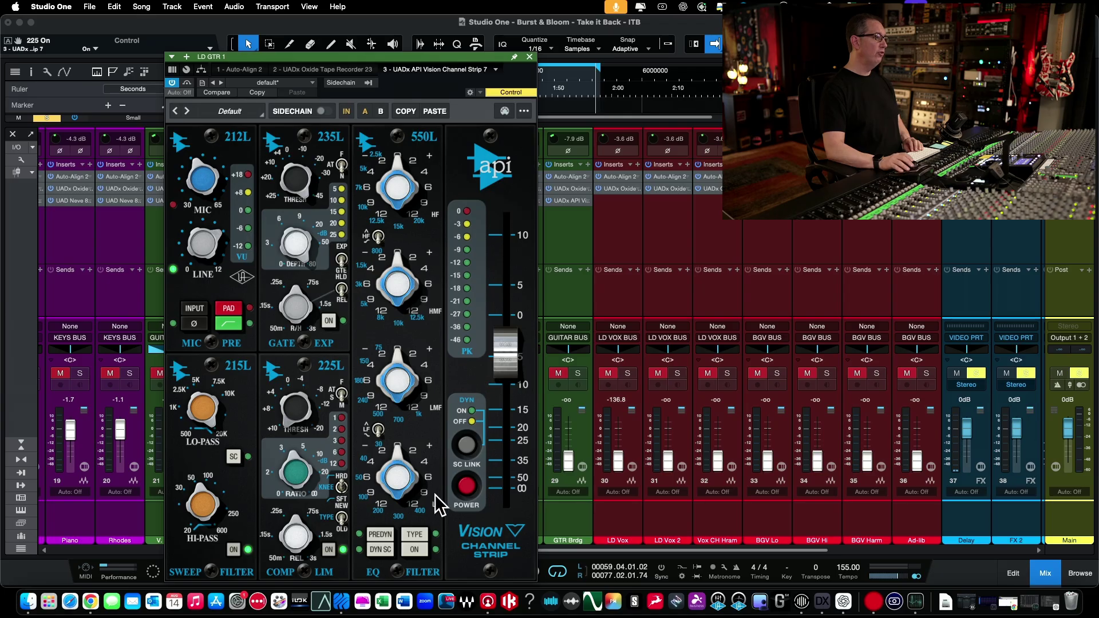
{"action": "left_click", "coordinate": [342, 395]}
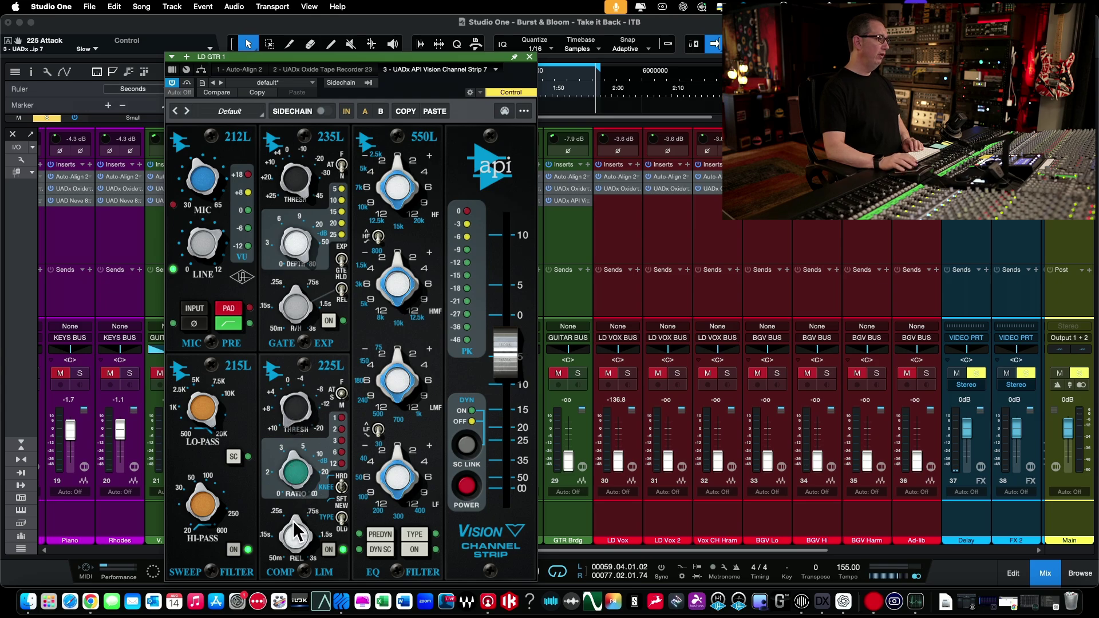
{"action": "left_click_drag", "start_coordinate": [293, 520], "coordinate": [288, 549]}
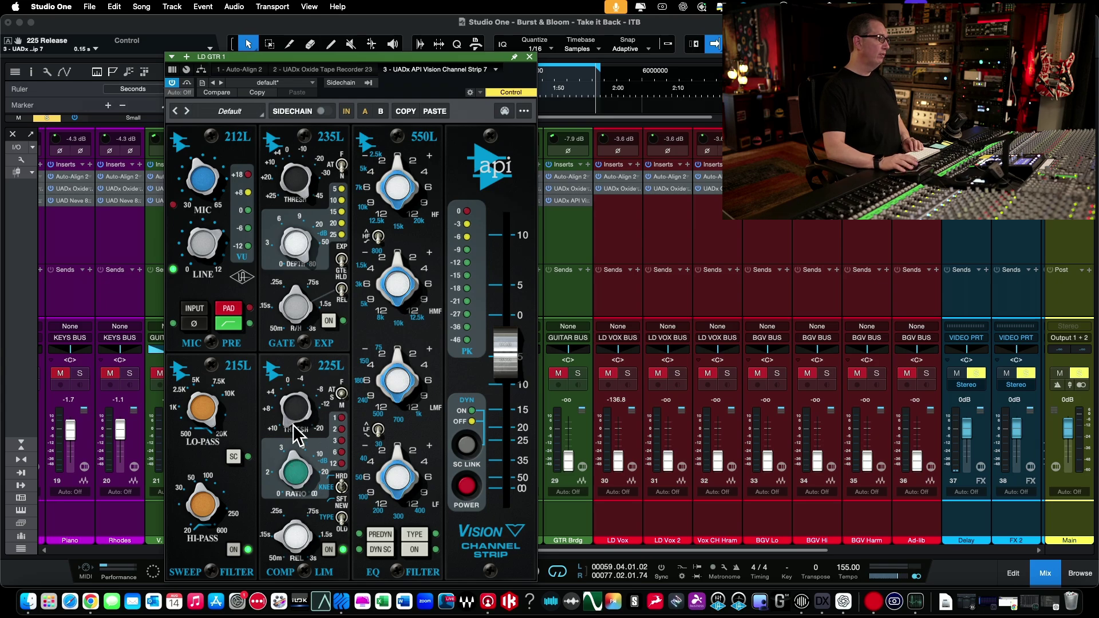
{"action": "left_click_drag", "start_coordinate": [298, 406], "coordinate": [293, 346]}
Compare the 225L compressor on and off, set its type to New (FF), and switch its knee setting.
{"action": "left_click", "coordinate": [330, 549]}
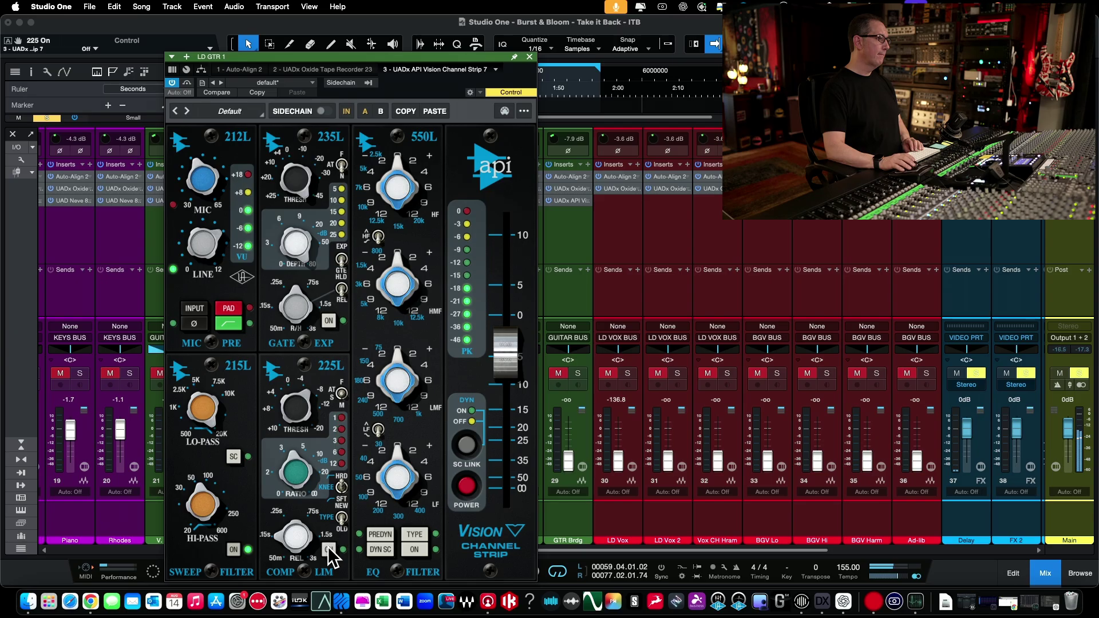
{"action": "left_click", "coordinate": [340, 515]}
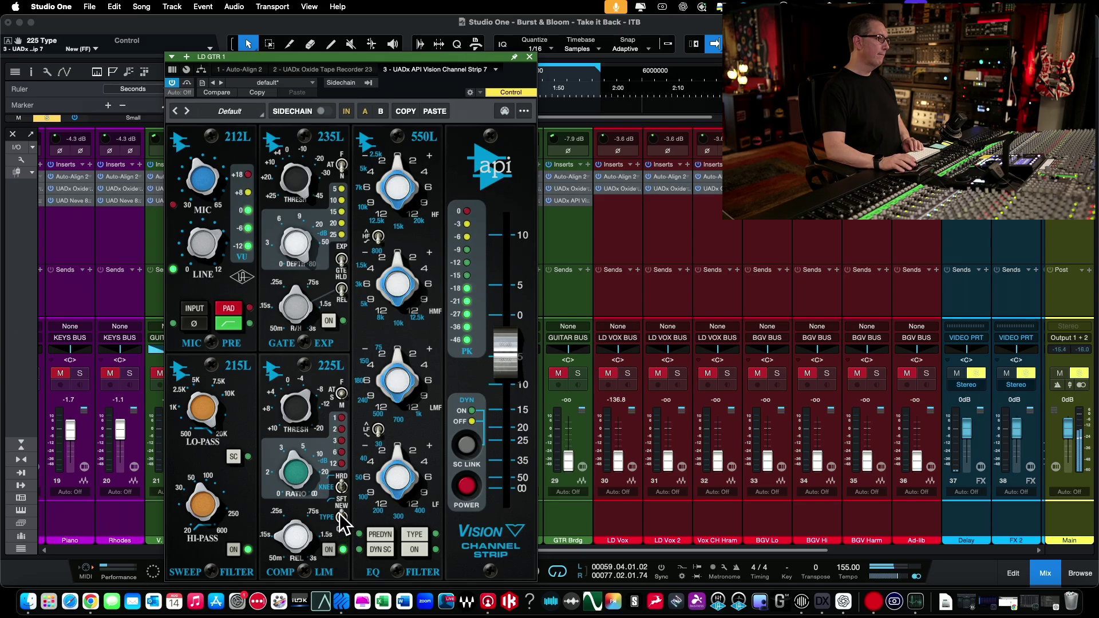
{"action": "left_click", "coordinate": [327, 547]}
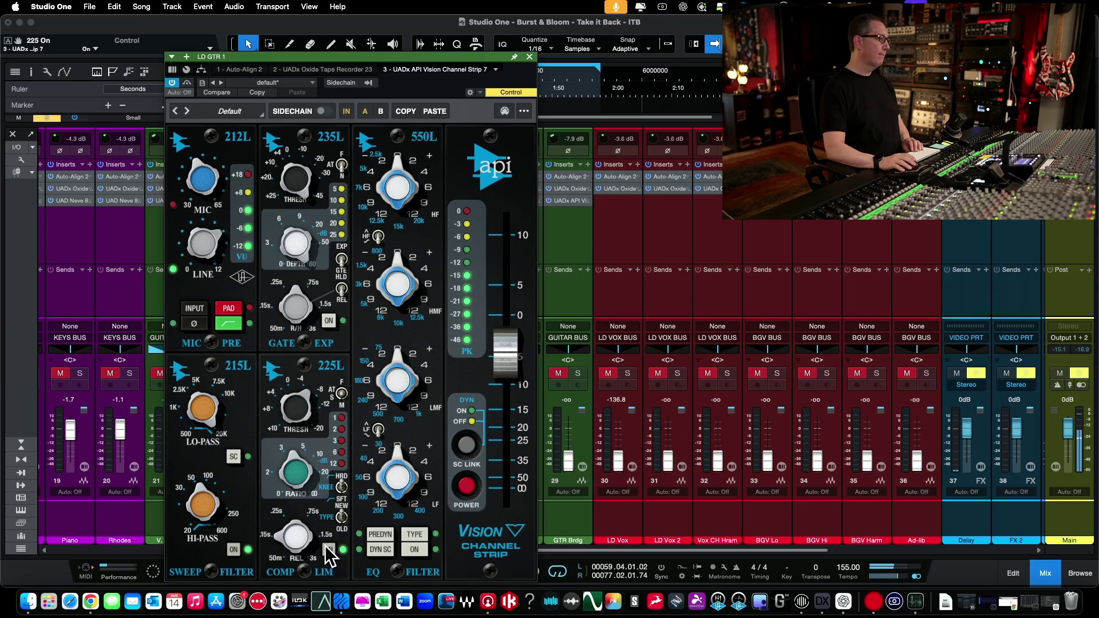
{"action": "left_click", "coordinate": [342, 486]}
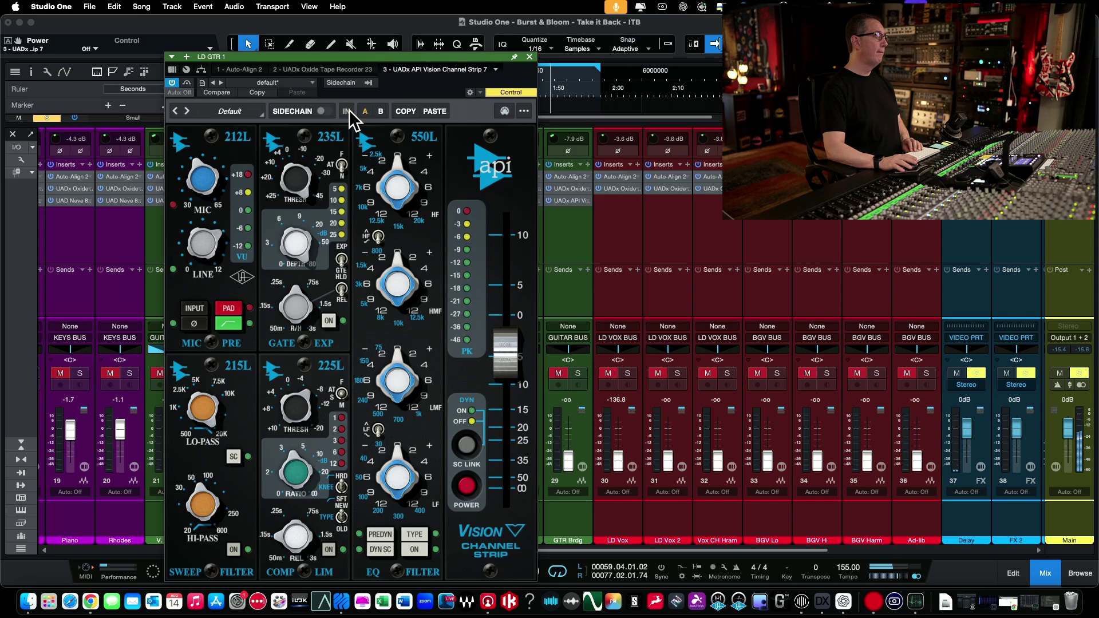
Lower the channel strip's output level to -5.8 dB, switch the compressor's knee again and set its threshold to -8.2 dB.
{"action": "left_click_drag", "start_coordinate": [503, 352], "coordinate": [500, 363]}
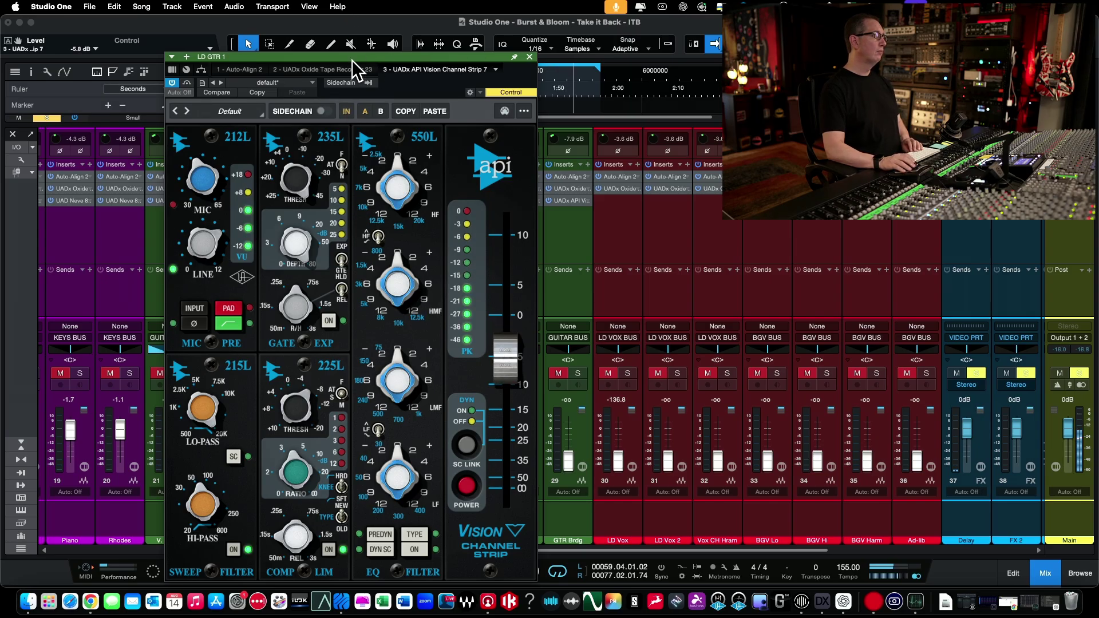
{"action": "left_click_drag", "start_coordinate": [351, 58], "coordinate": [277, 22]}
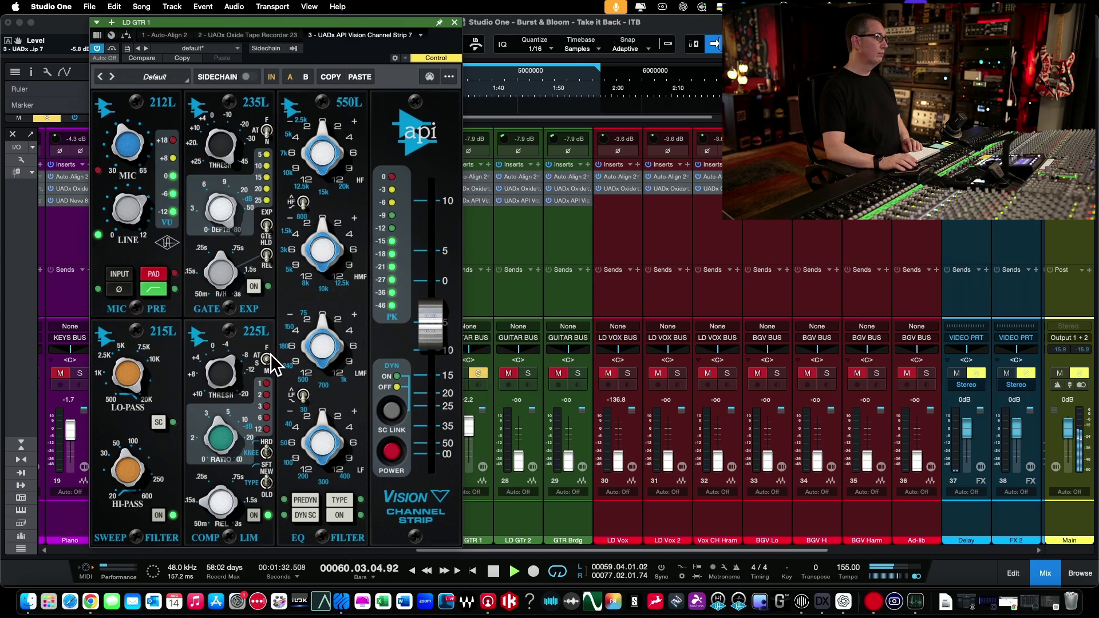
{"action": "left_click", "coordinate": [267, 452]}
{"action": "left_click_drag", "start_coordinate": [229, 369], "coordinate": [228, 370]}
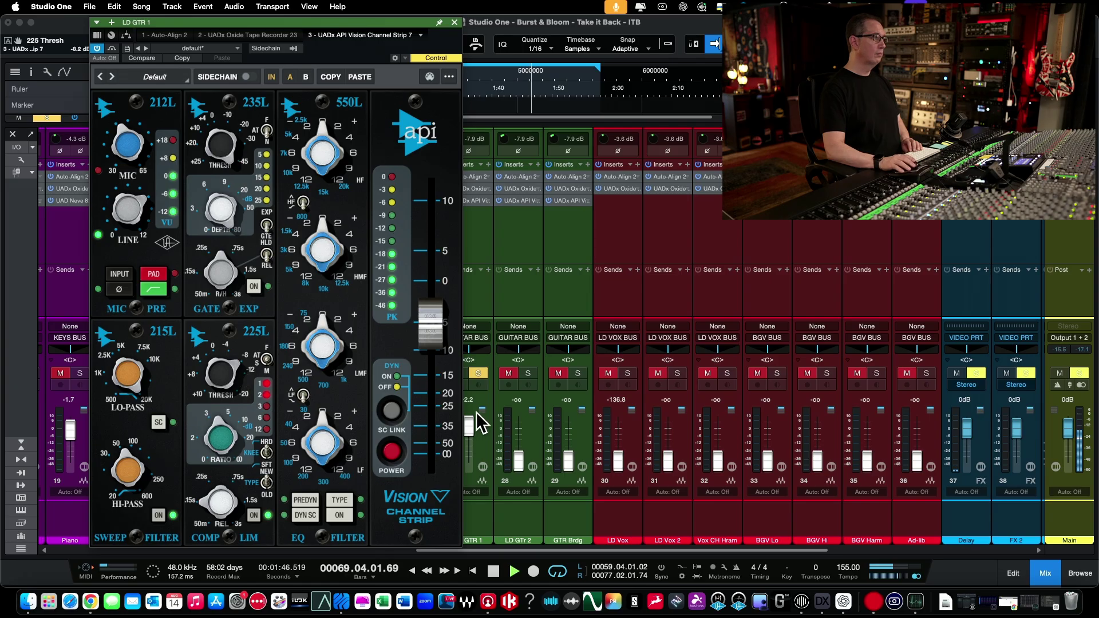
Unsolo LD GTR 1, close its channel strip, and replay the looped chorus in the full mix.
{"action": "left_click", "coordinate": [478, 373]}
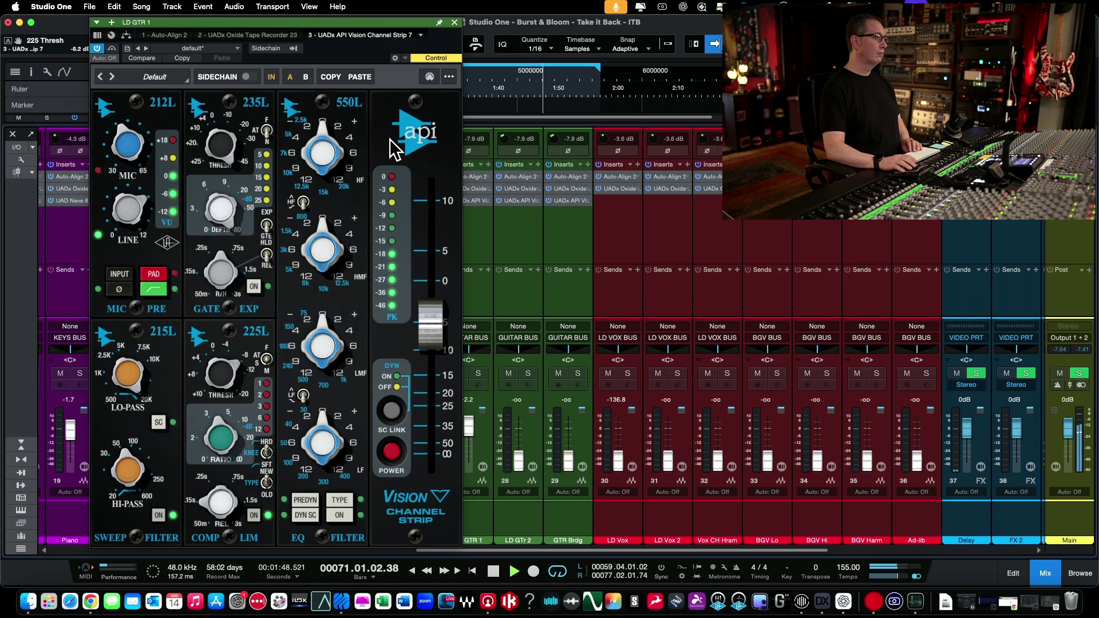
{"action": "left_click", "coordinate": [454, 23]}
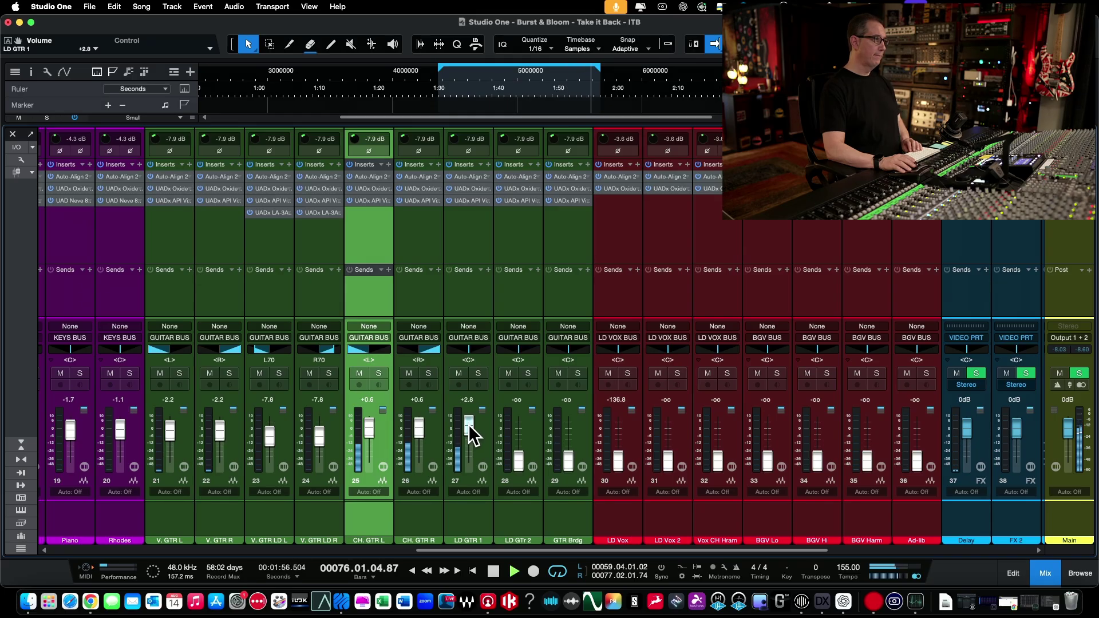
{"action": "key", "text": "space"}
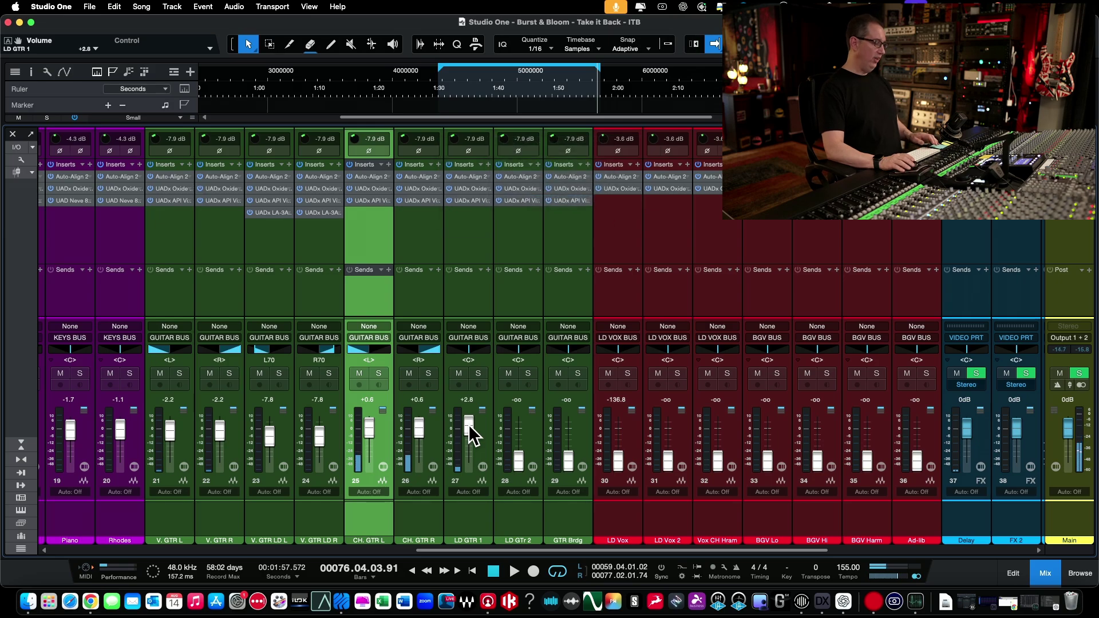
{"action": "left_click", "coordinate": [446, 72]}
{"action": "key", "text": "space"}
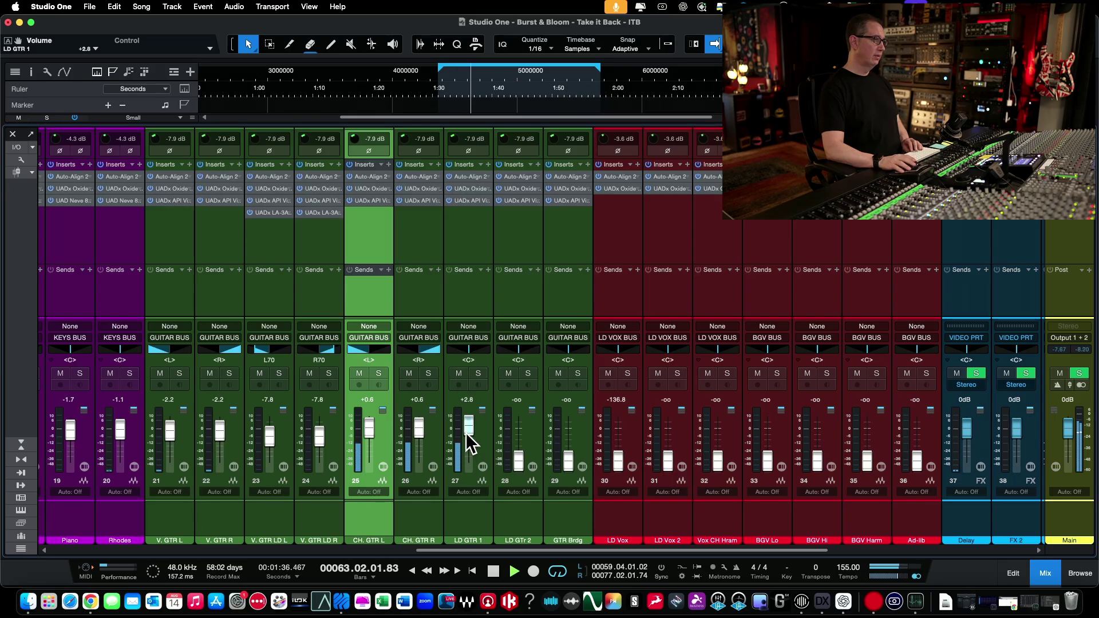
Pull the LD Vox and Vox CH Hram faders fully down, and lower LD GTR 1's fader to +1.7 dB.
{"action": "mouse_move", "coordinate": [619, 462]}
{"action": "left_mouse_down"}
{"action": "mouse_move", "coordinate": [624, 441]}
{"action": "mouse_move", "coordinate": [627, 474]}
{"action": "left_mouse_up"}
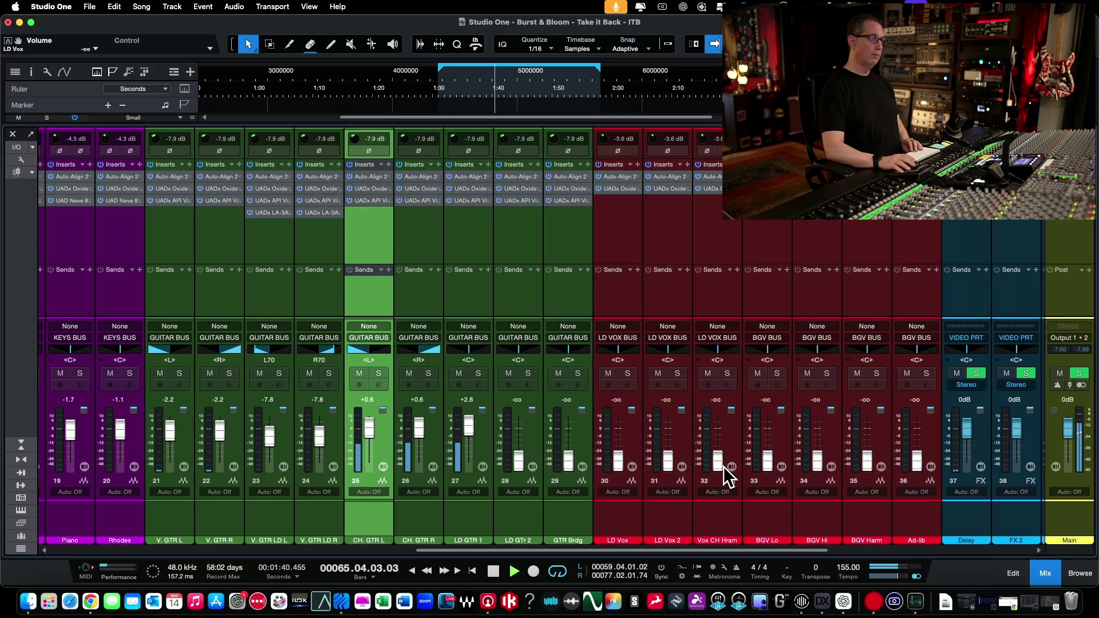
{"action": "left_click_drag", "start_coordinate": [719, 462], "coordinate": [723, 524]}
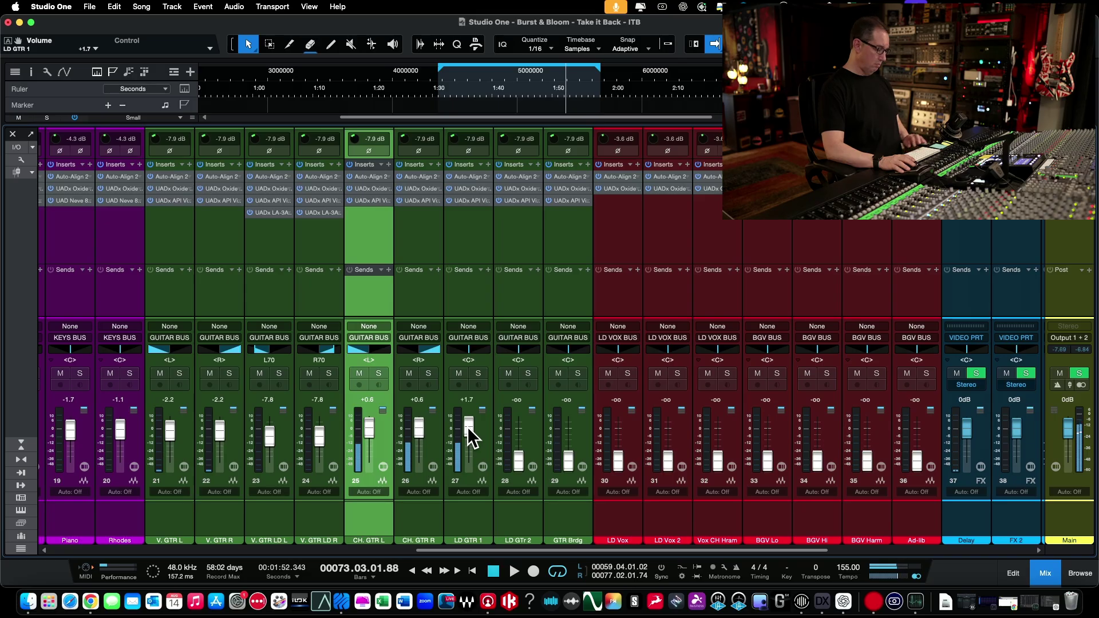
Show the arrangement, set the loop range over the intro lead guitar parts from bar 5 to bar 14, and select LD GTR 1.
{"action": "left_click", "coordinate": [513, 505]}
{"action": "key", "text": "F3"}
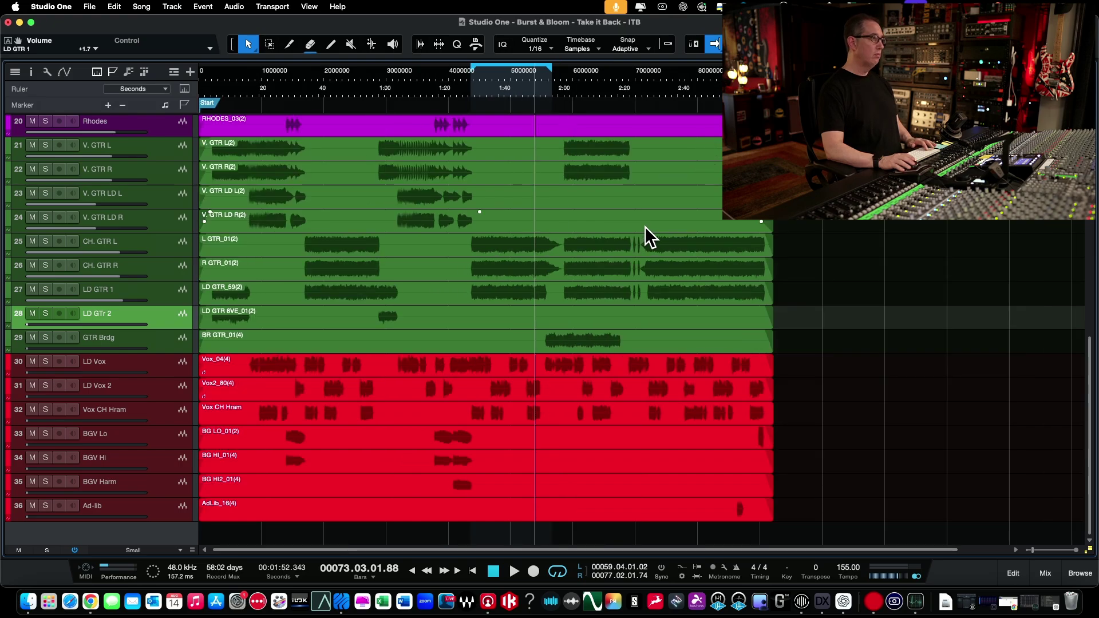
{"action": "key", "text": "z"}
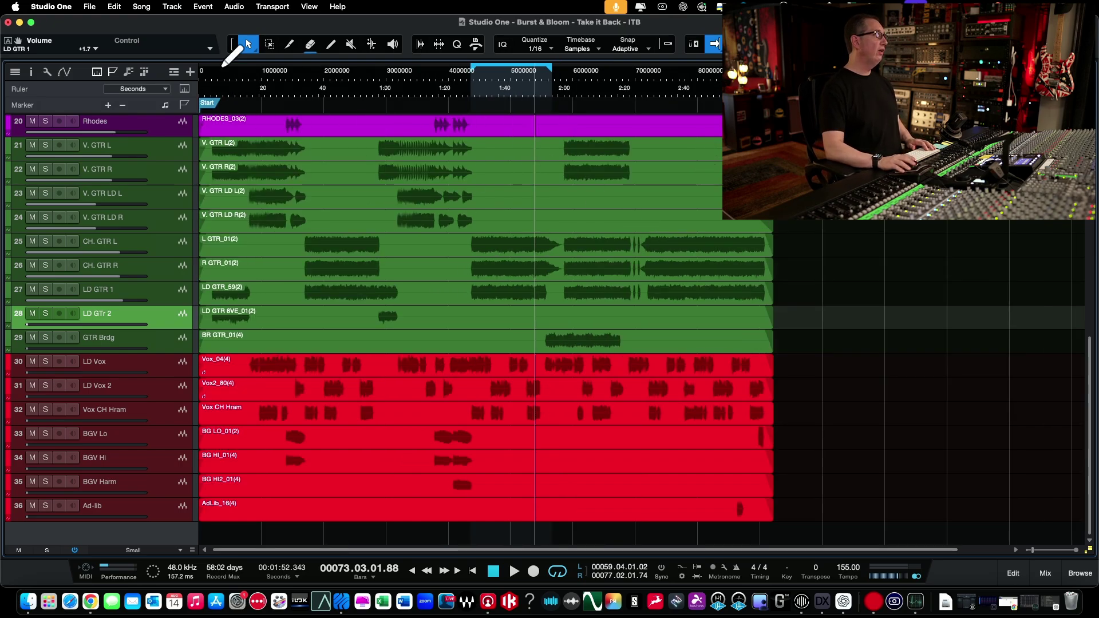
{"action": "left_click_drag", "start_coordinate": [219, 66], "coordinate": [262, 65]}
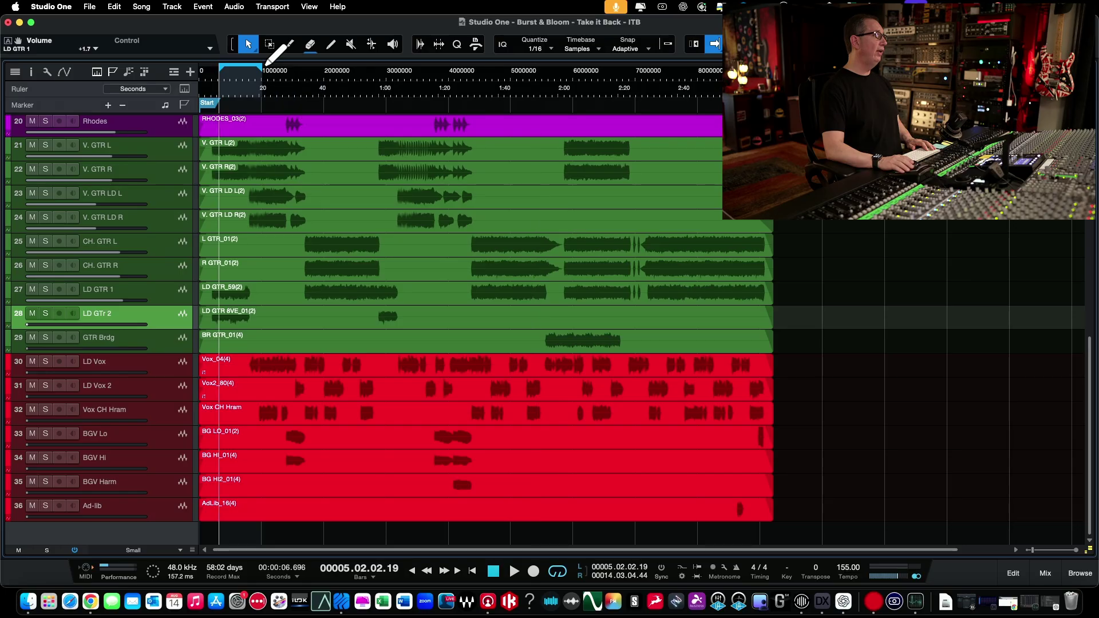
{"action": "left_click", "coordinate": [134, 294]}
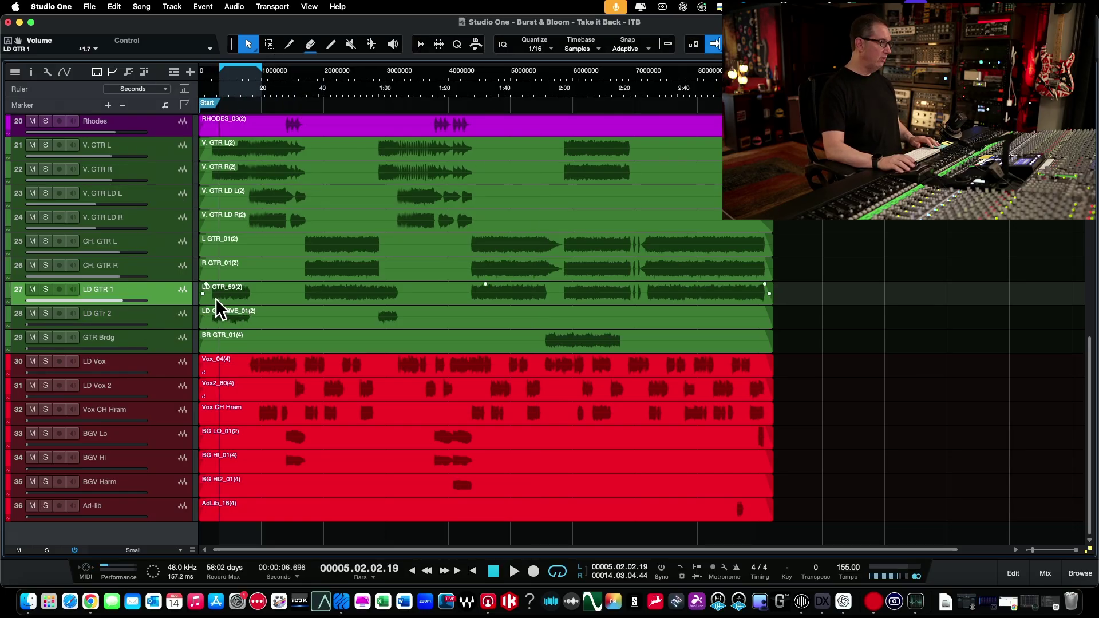
Solo LD GTr 2, return to the mixer, and raise its fader to +1.1 dB while the intro plays.
{"action": "left_click", "coordinate": [45, 313]}
{"action": "key", "text": "space"}
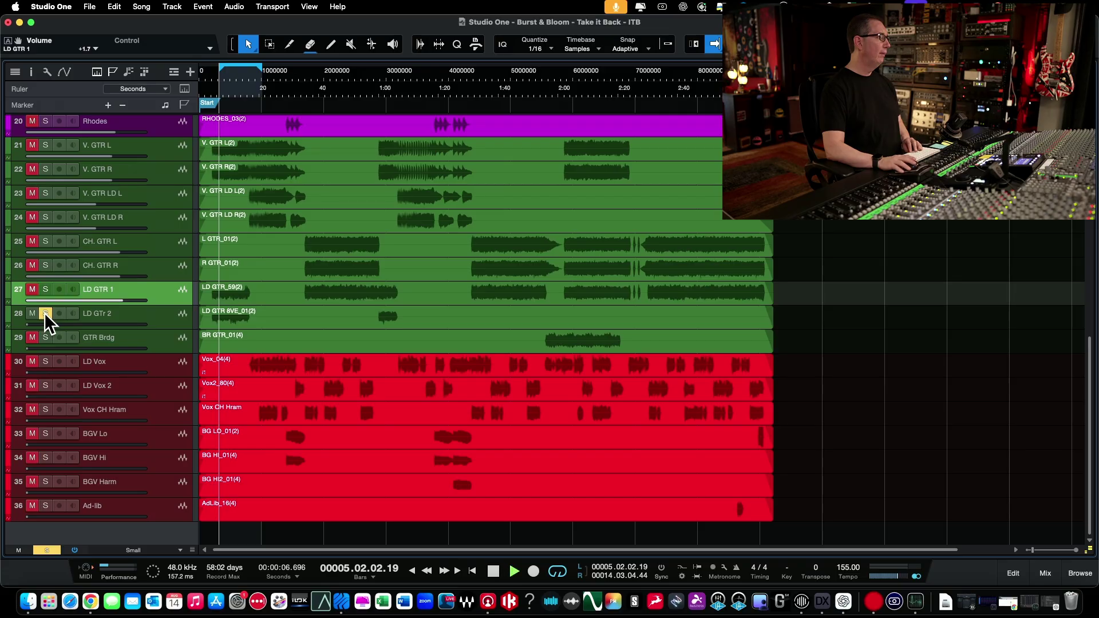
{"action": "key", "text": "space"}
{"action": "key", "text": "F3"}
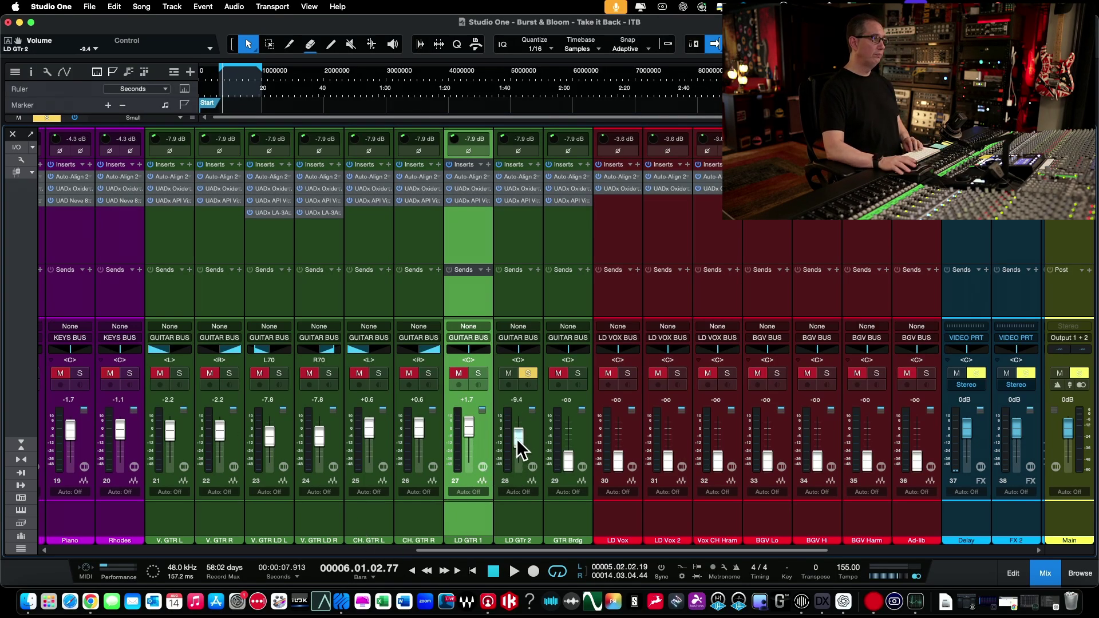
{"action": "key", "text": "space"}
{"action": "left_click_drag", "start_coordinate": [517, 440], "coordinate": [518, 425]}
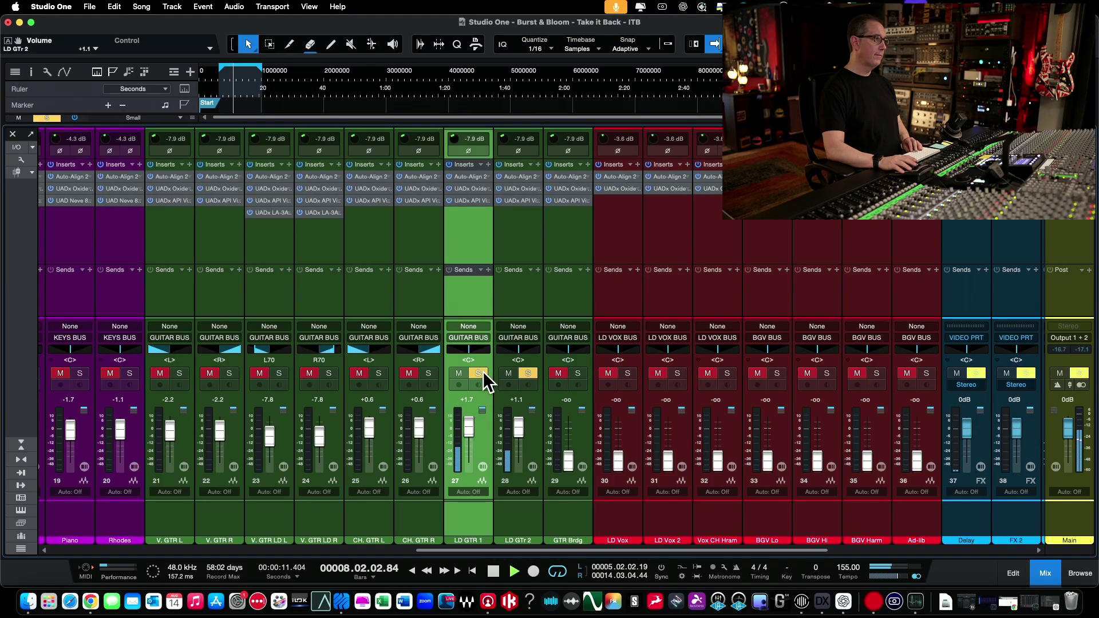
Compare the intro lead guitars with LD GTR 1 muted and unmuted, and stop playback.
{"action": "left_click", "coordinate": [460, 373]}
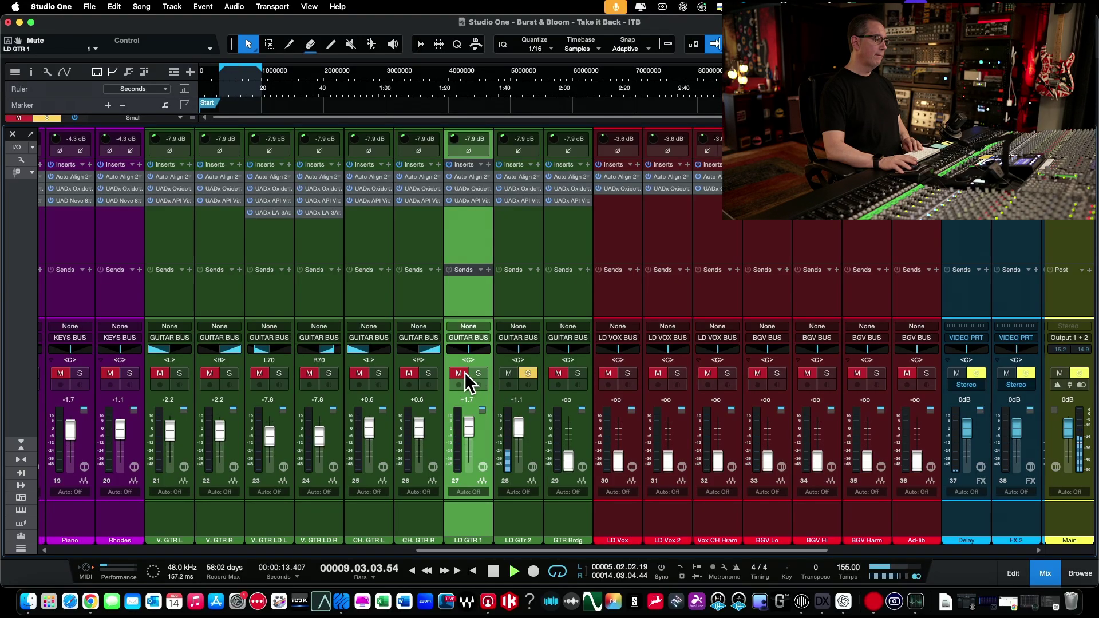
{"action": "left_click", "coordinate": [459, 373]}
{"action": "key", "text": "space"}
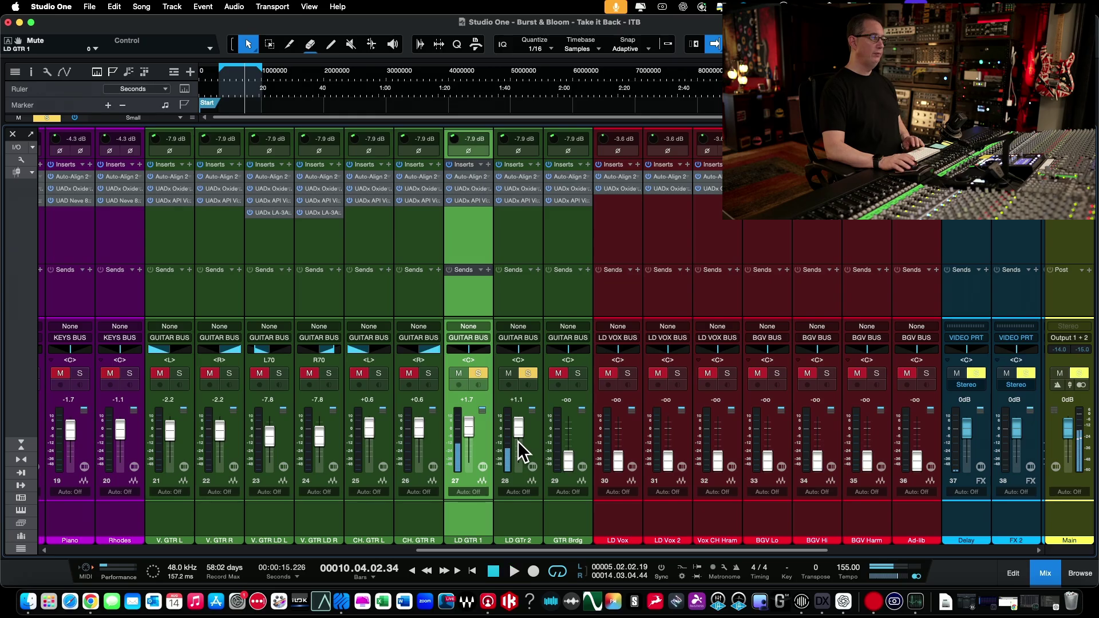
Select LD GTr 2, unsolo and mute LD GTR 1, and play LD GTr 2 alone.
{"action": "left_click", "coordinate": [527, 517]}
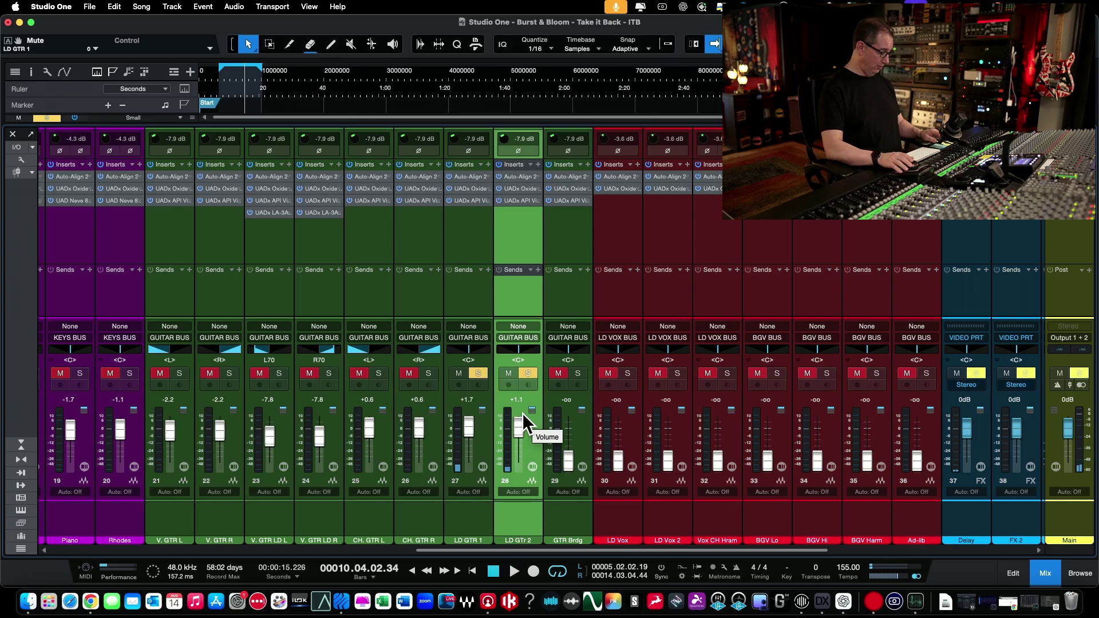
{"action": "left_click", "coordinate": [485, 374]}
{"action": "left_click", "coordinate": [458, 372]}
{"action": "key", "text": "space"}
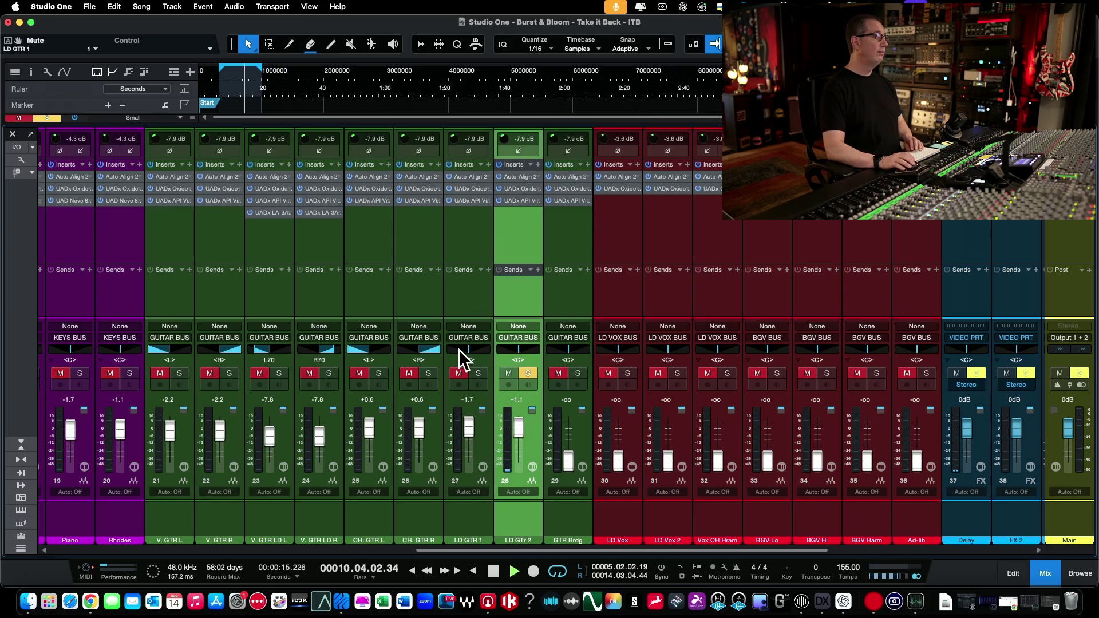
On LD GTr 2's Oxide Tape Recorder, set the input to 14.4 dB and the output to -12.5 dB.
{"action": "left_click", "coordinate": [513, 188]}
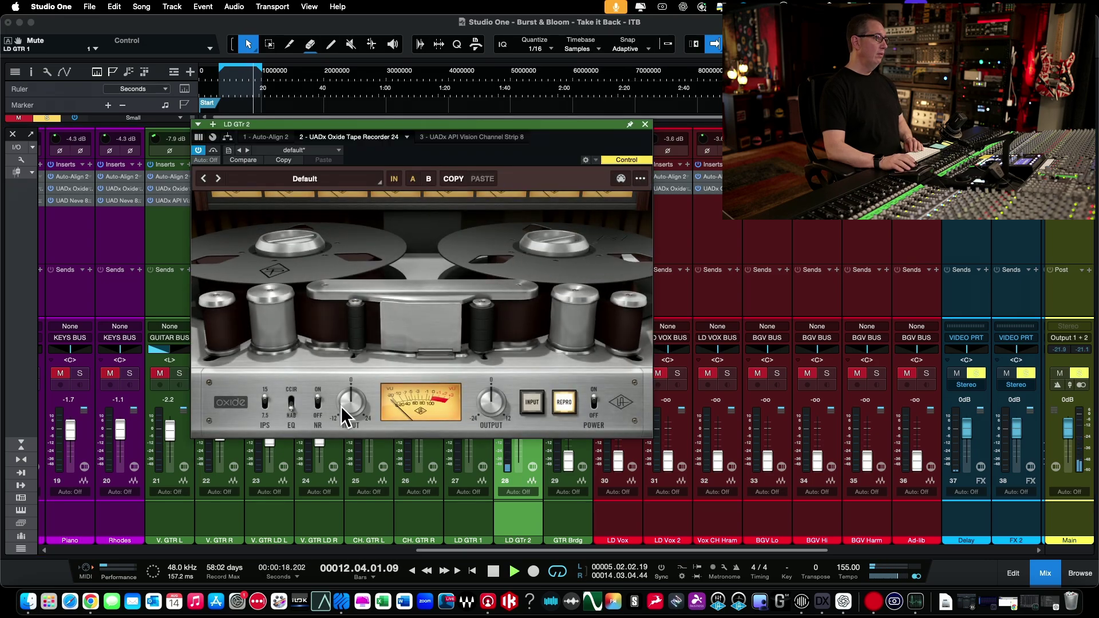
{"action": "left_click_drag", "start_coordinate": [342, 407], "coordinate": [346, 370]}
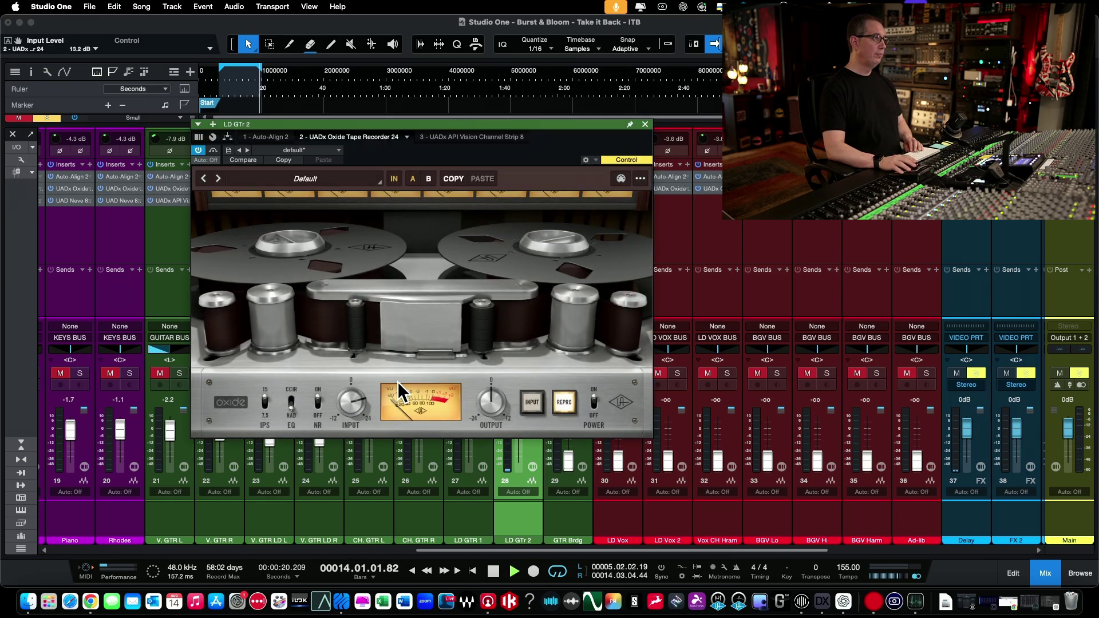
{"action": "left_click_drag", "start_coordinate": [492, 402], "coordinate": [472, 421]}
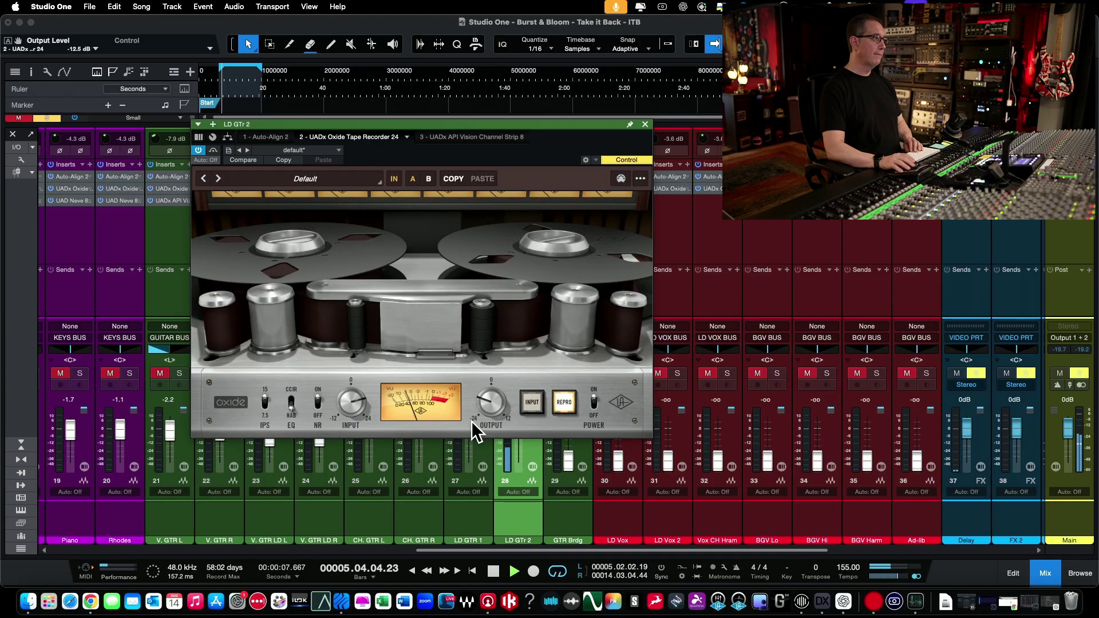
{"action": "left_click_drag", "start_coordinate": [347, 404], "coordinate": [349, 400]}
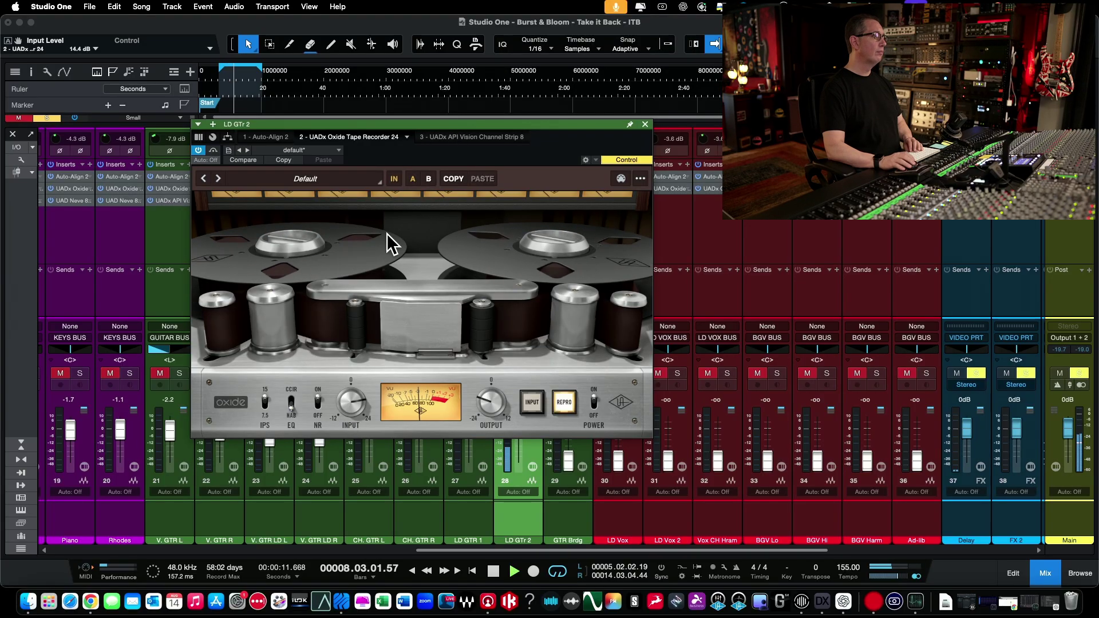
Switch LD GTr 2's Oxide emphasis EQ to CCIR, and raise its API Vision line gain with the output level at -3.3 dB.
{"action": "left_click", "coordinate": [292, 401]}
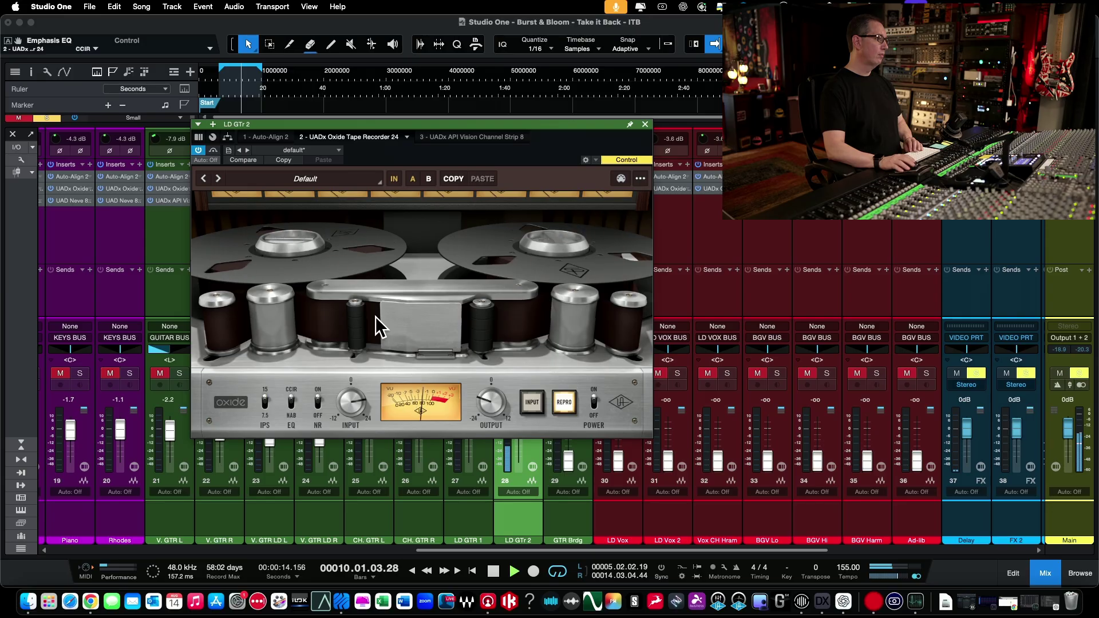
{"action": "left_click", "coordinate": [462, 138]}
{"action": "left_click_drag", "start_coordinate": [355, 119], "coordinate": [326, 29]}
{"action": "left_click_drag", "start_coordinate": [197, 237], "coordinate": [194, 166]}
{"action": "left_click_drag", "start_coordinate": [500, 299], "coordinate": [506, 322]}
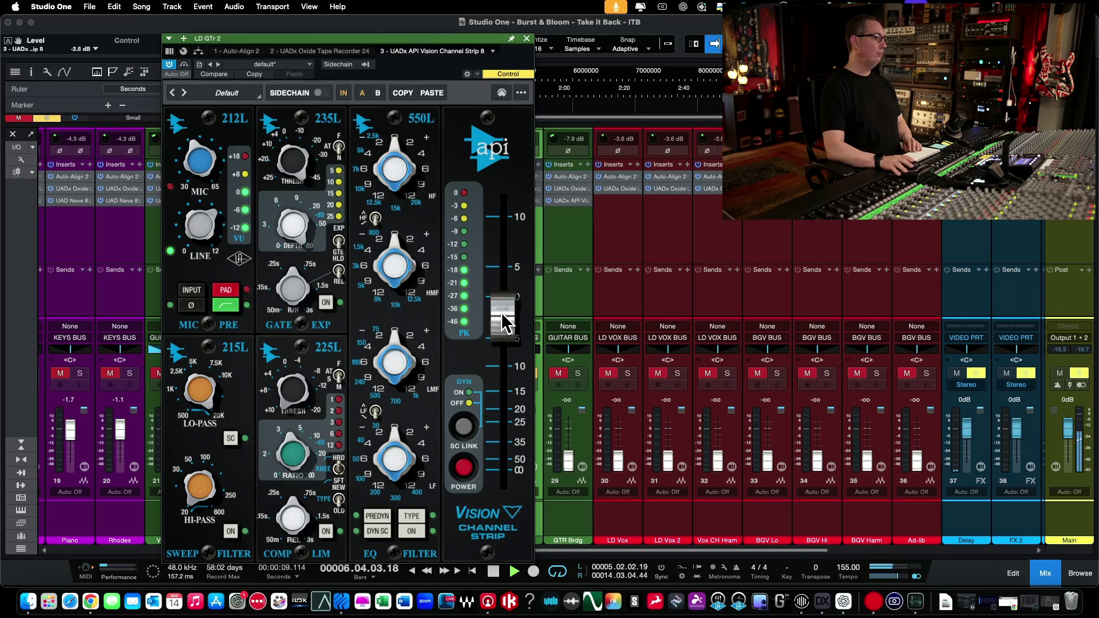
{"action": "left_click_drag", "start_coordinate": [503, 324], "coordinate": [507, 330]}
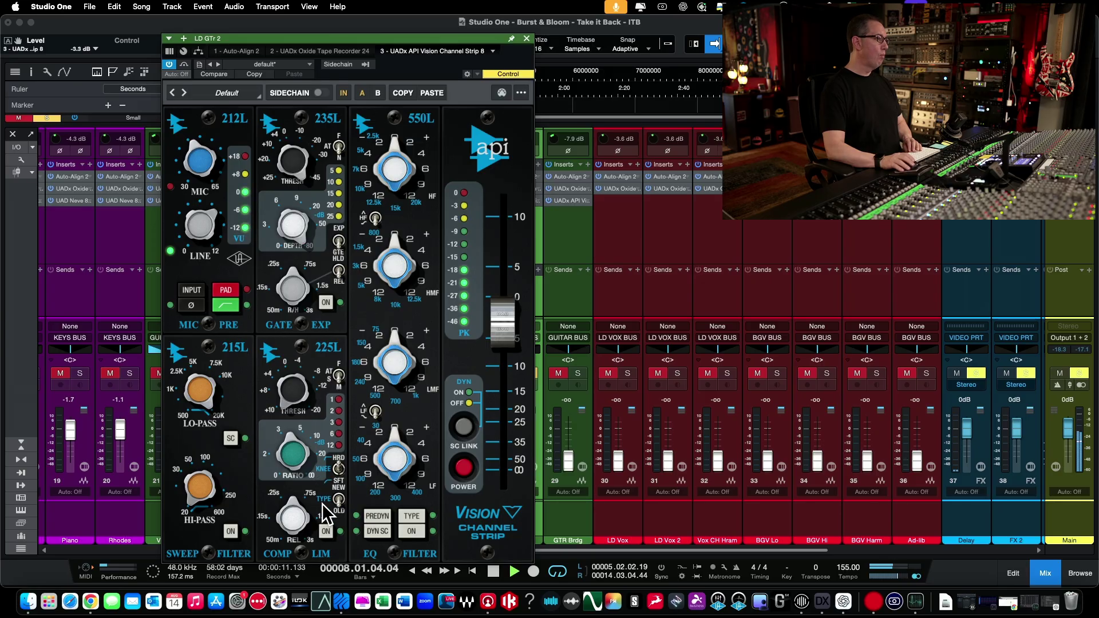
Enable LD GTr 2's API 225L compressor with slow attack, adjust its release, and set the threshold to -8.4 dB.
{"action": "left_click", "coordinate": [326, 531]}
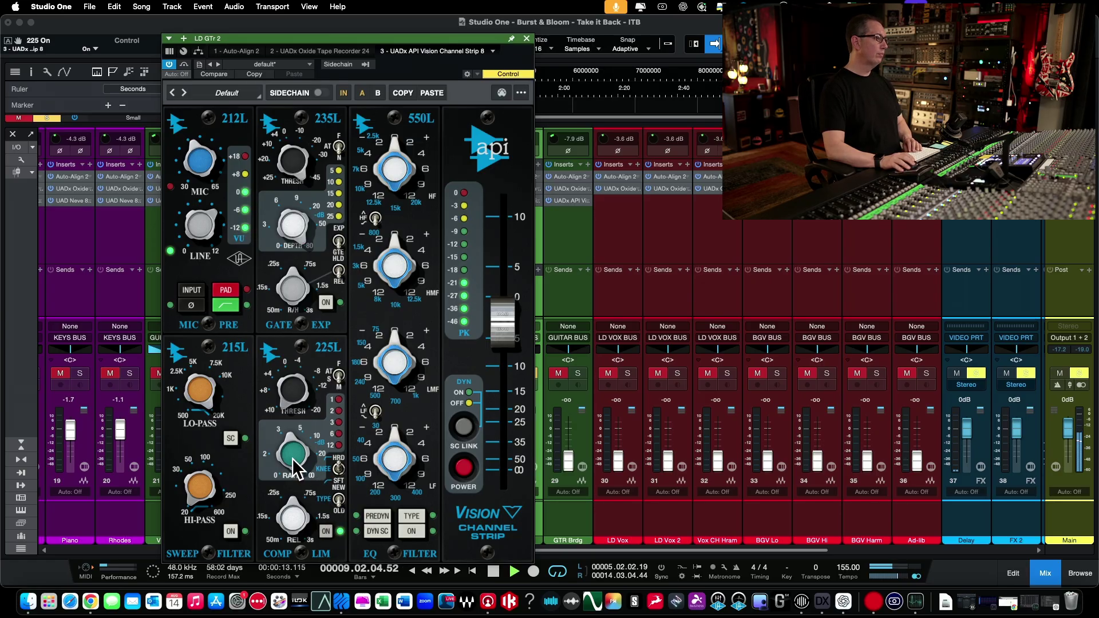
{"action": "left_click", "coordinate": [339, 375]}
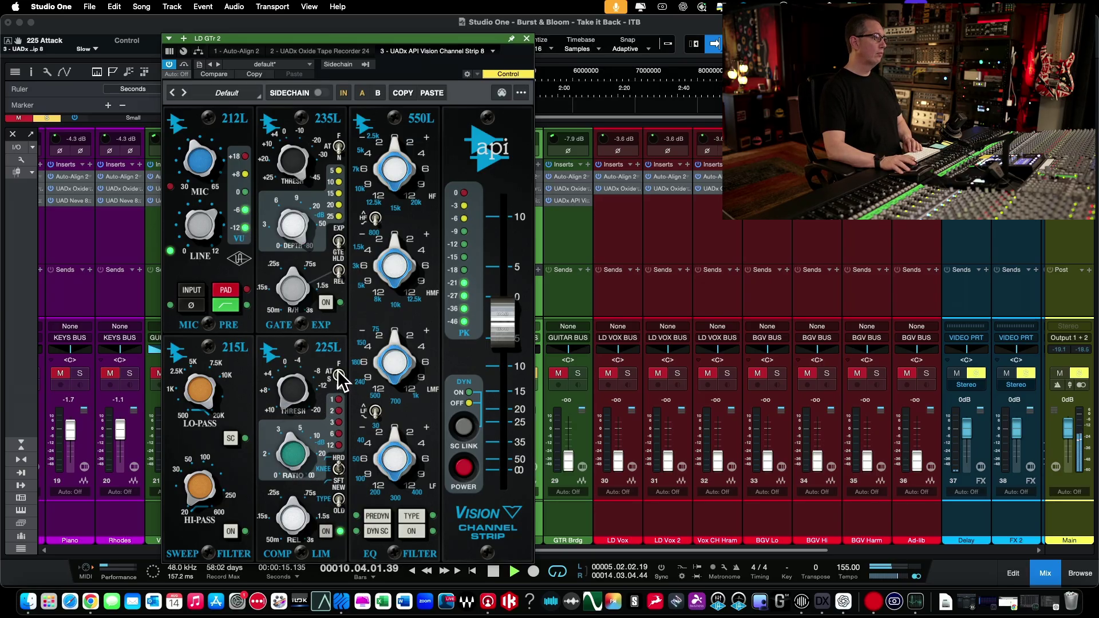
{"action": "left_click", "coordinate": [294, 389]}
{"action": "left_click_drag", "start_coordinate": [292, 295], "coordinate": [290, 306]}
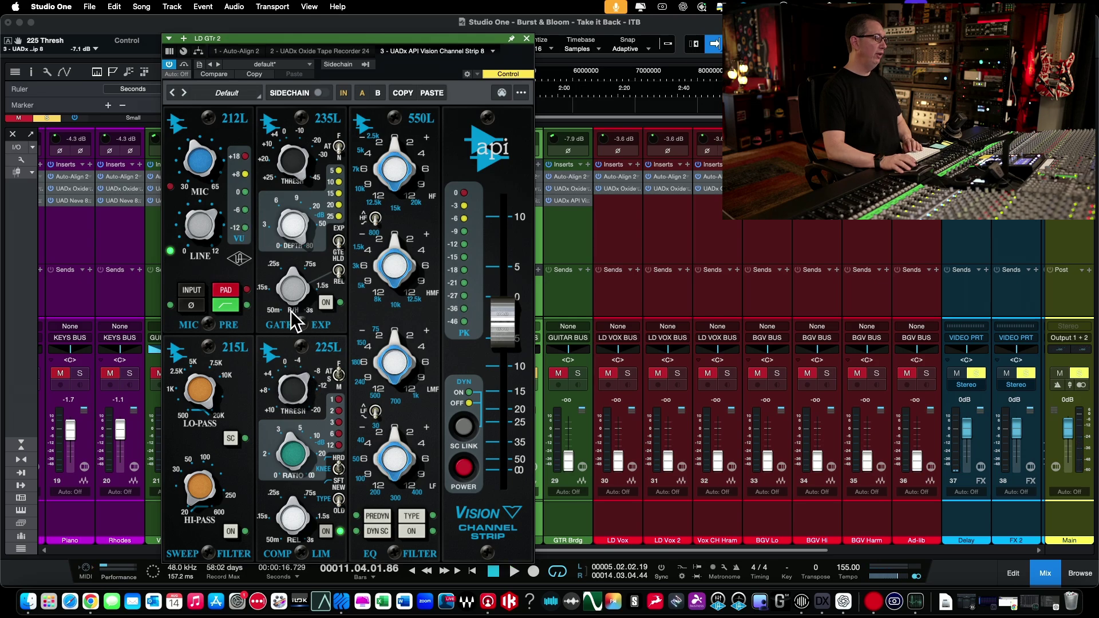
{"action": "left_click_drag", "start_coordinate": [282, 527], "coordinate": [286, 547]}
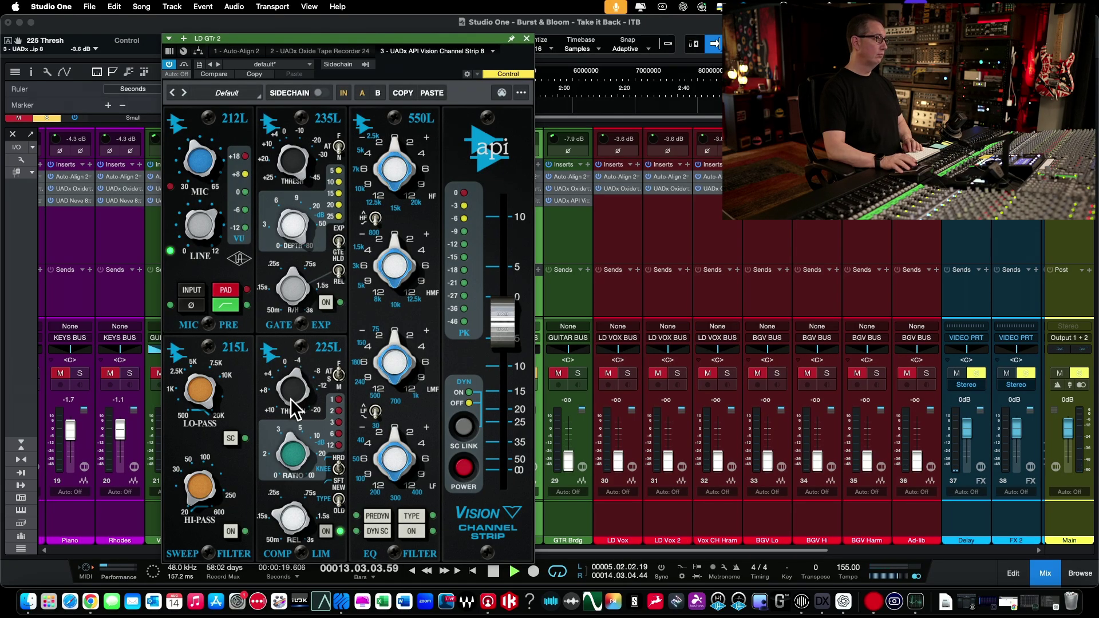
{"action": "left_click_drag", "start_coordinate": [292, 400], "coordinate": [295, 383]}
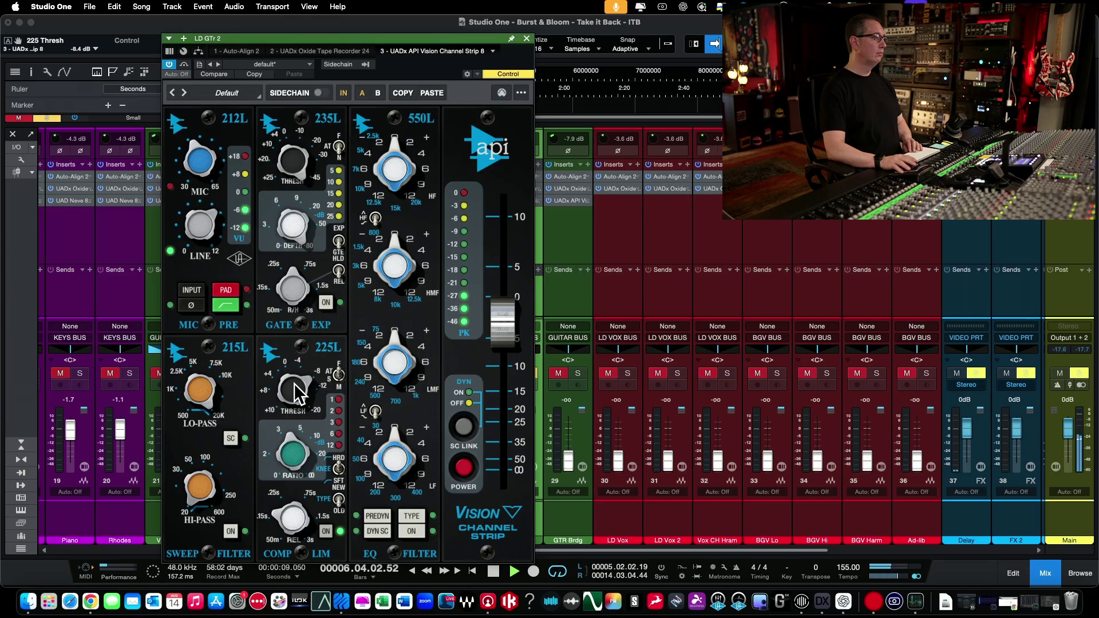
Compare LD GTr 2 with the 225L compressor bypassed and engaged, leave it on, stop playback and close the plug-in.
{"action": "left_click", "coordinate": [325, 531]}
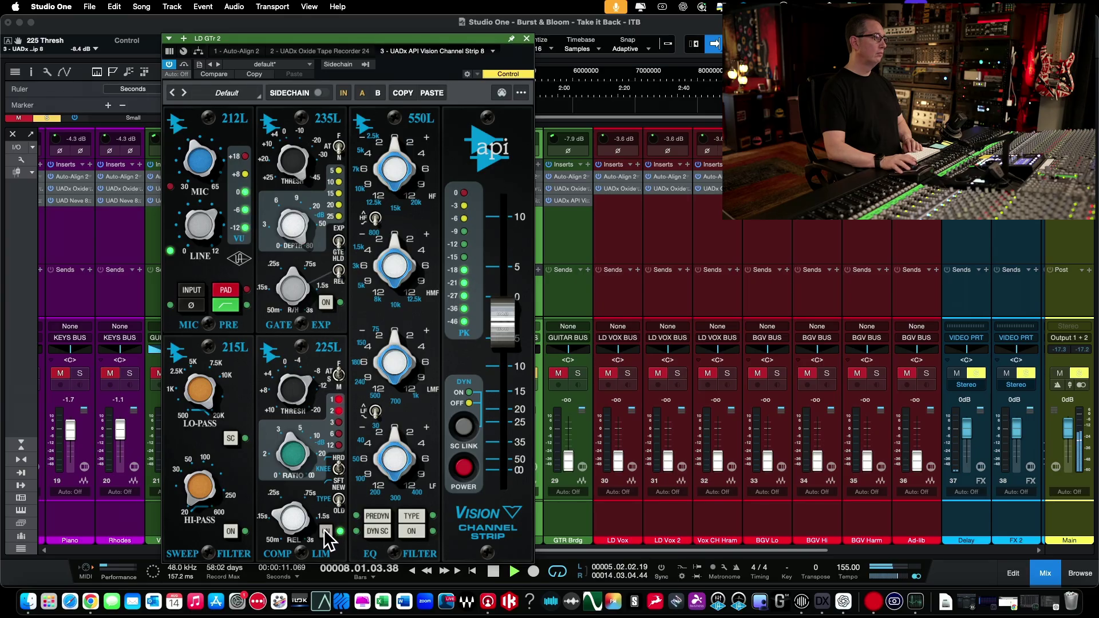
{"action": "left_click", "coordinate": [325, 532]}
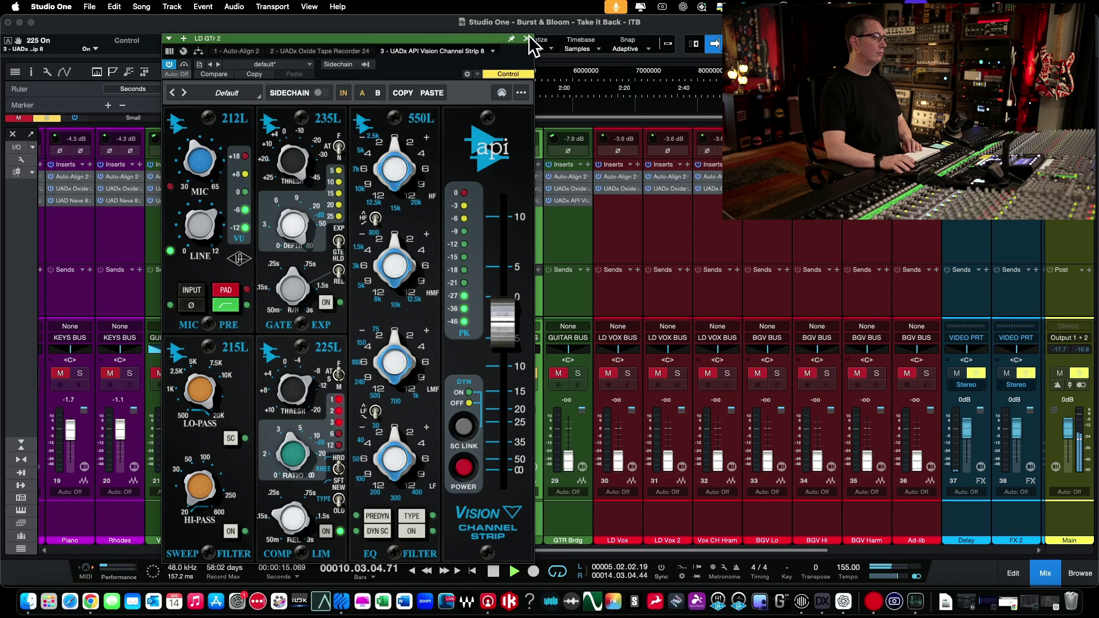
{"action": "key", "text": "space"}
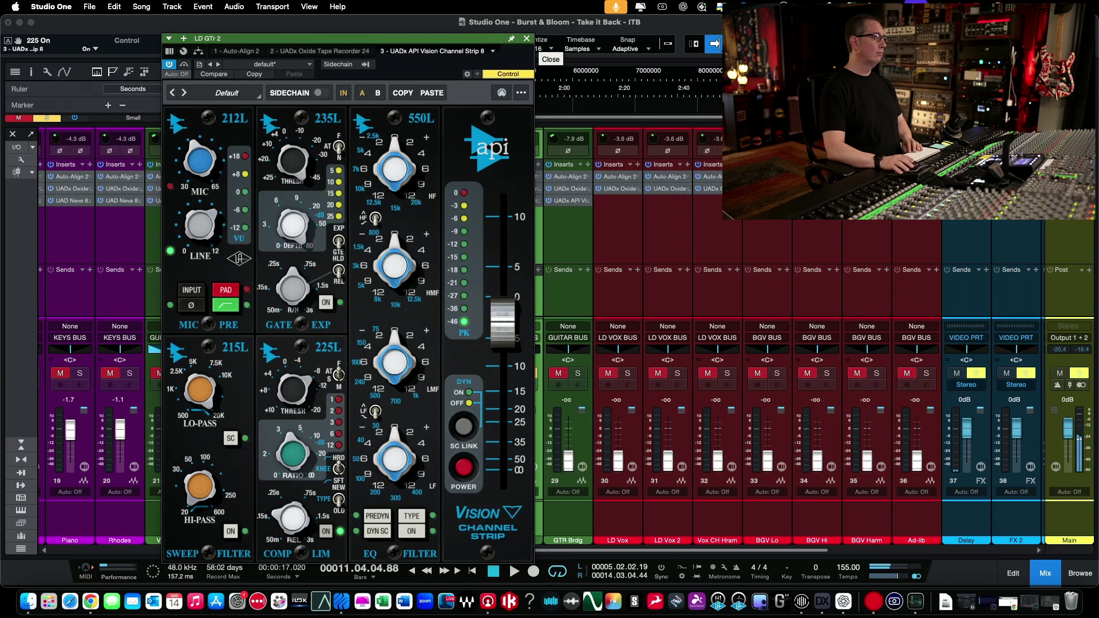
{"action": "left_click", "coordinate": [527, 38]}
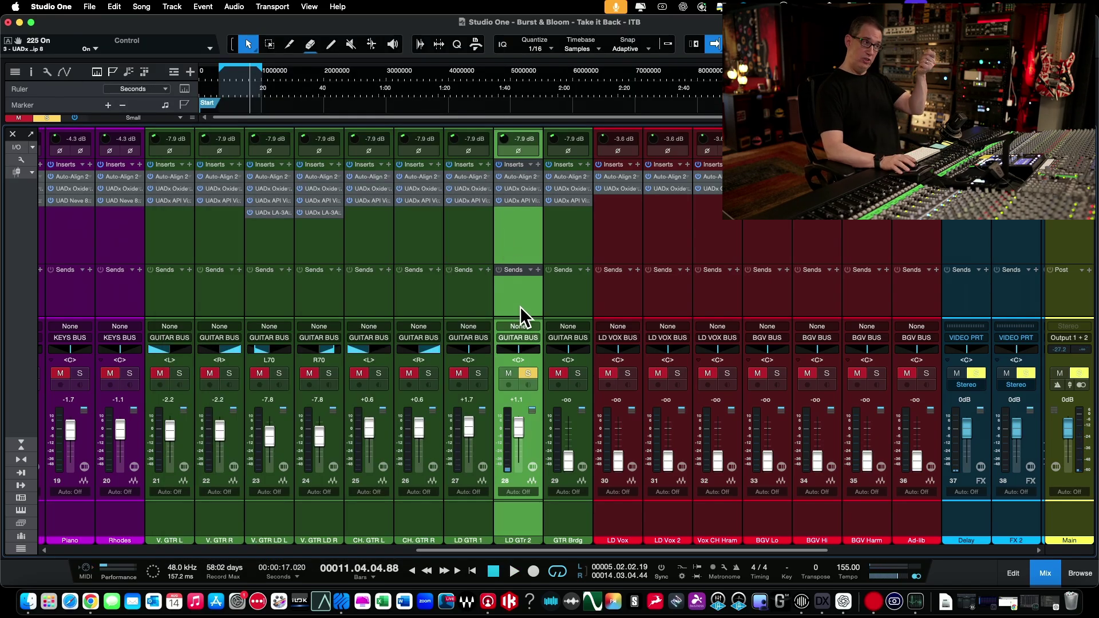
Unsolo LD GTr 2, unmute LD GTR 1, and balance their faders at -0.6 dB and -1.1 dB against the full mix.
{"action": "left_click", "coordinate": [528, 374]}
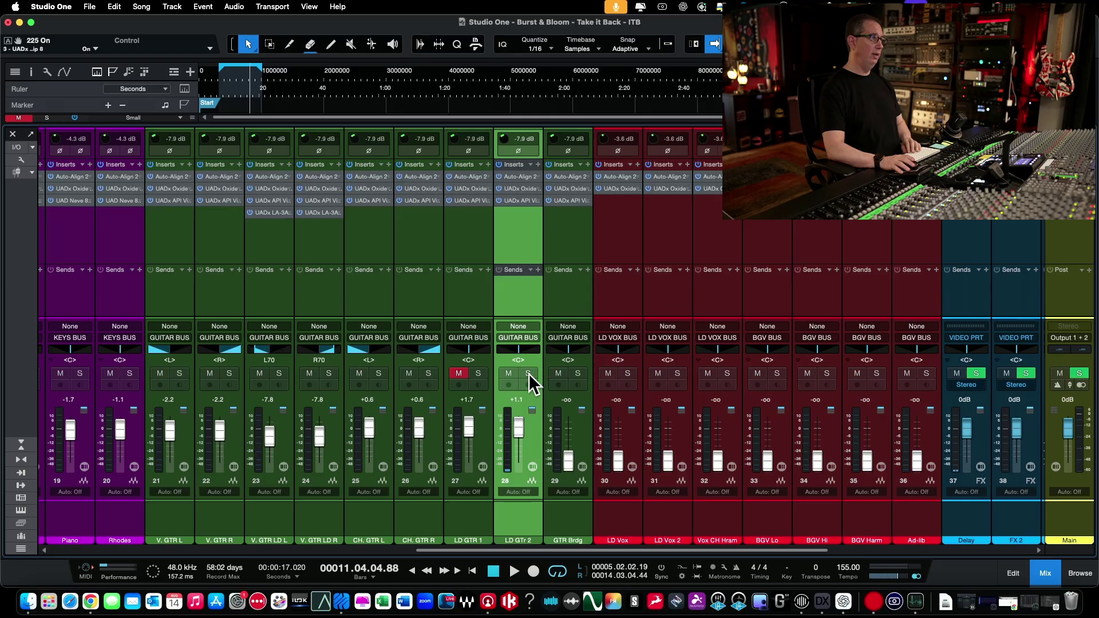
{"action": "left_click", "coordinate": [458, 373]}
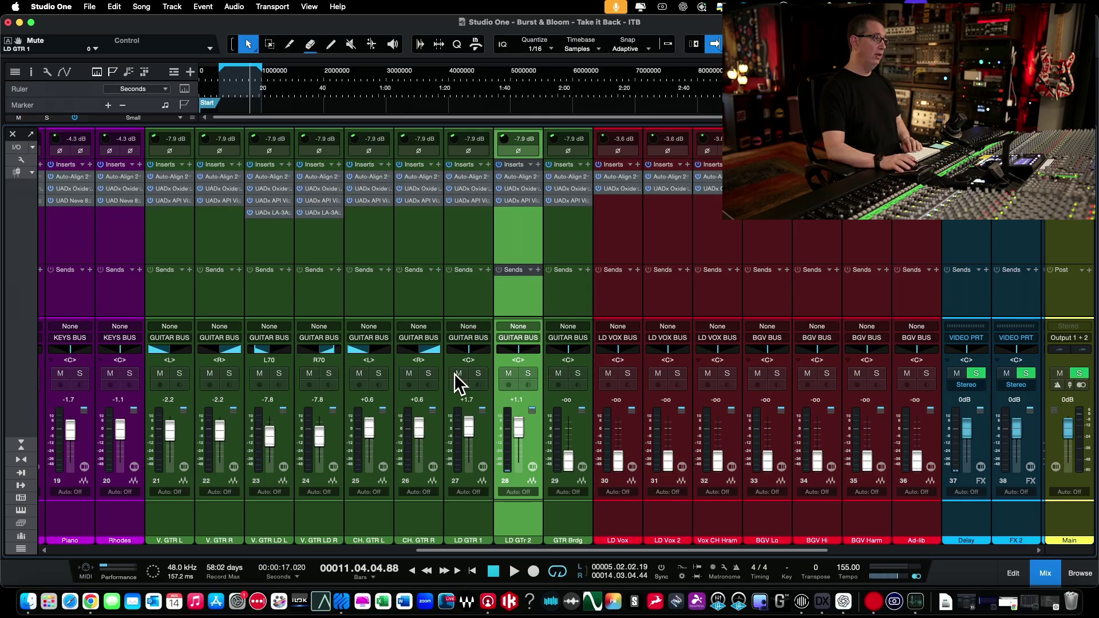
{"action": "key", "text": "space"}
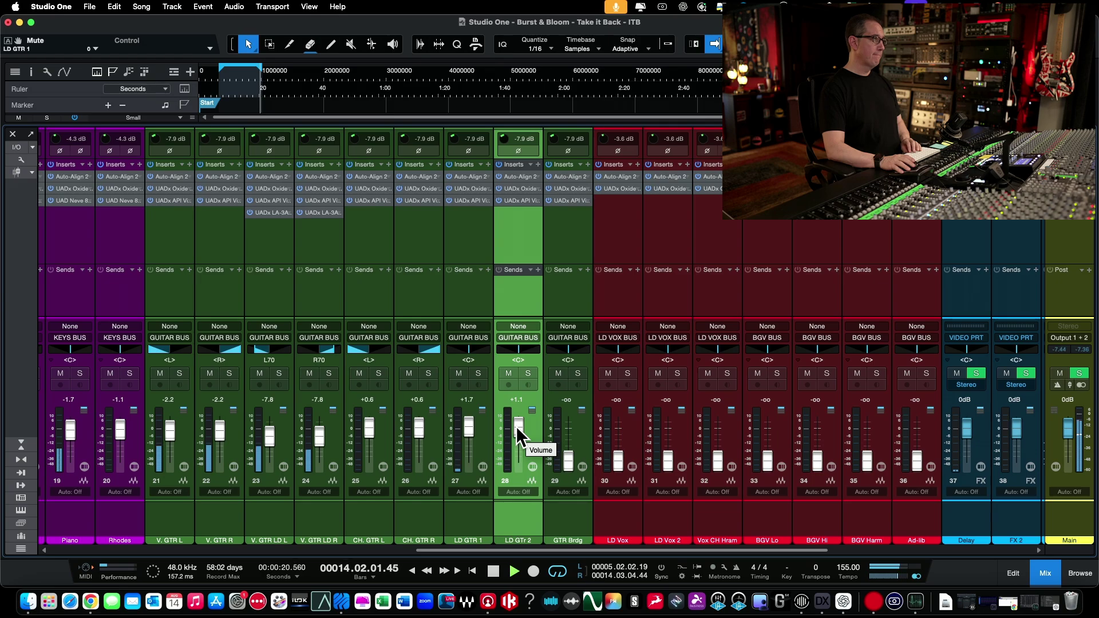
{"action": "left_click_drag", "start_coordinate": [516, 426], "coordinate": [516, 427]}
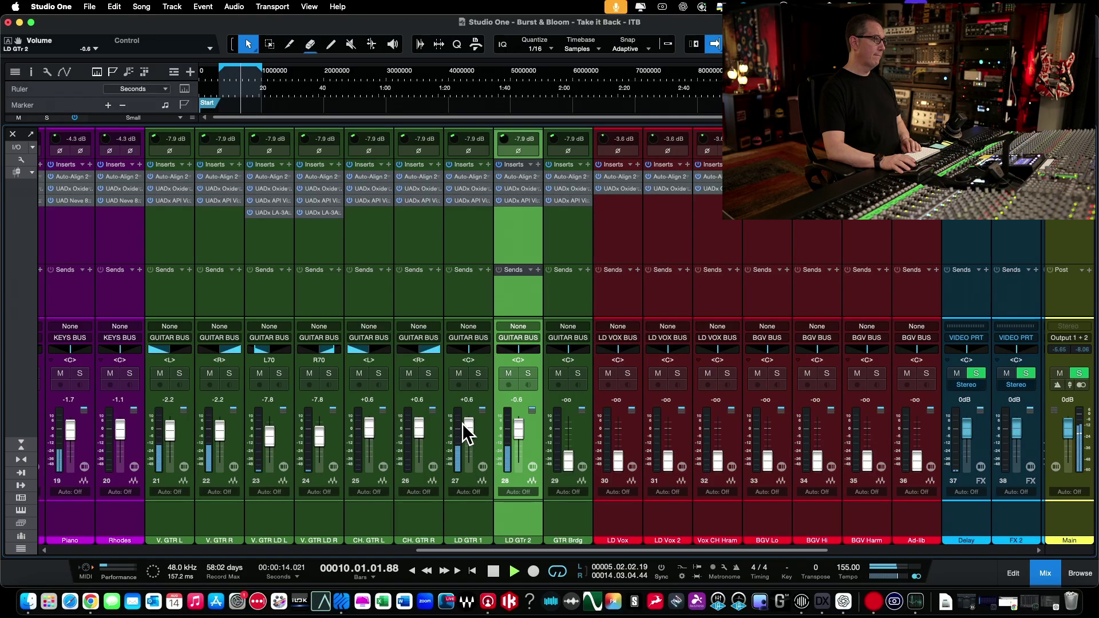
{"action": "left_click_drag", "start_coordinate": [467, 424], "coordinate": [466, 425]}
{"action": "key", "text": "space"}
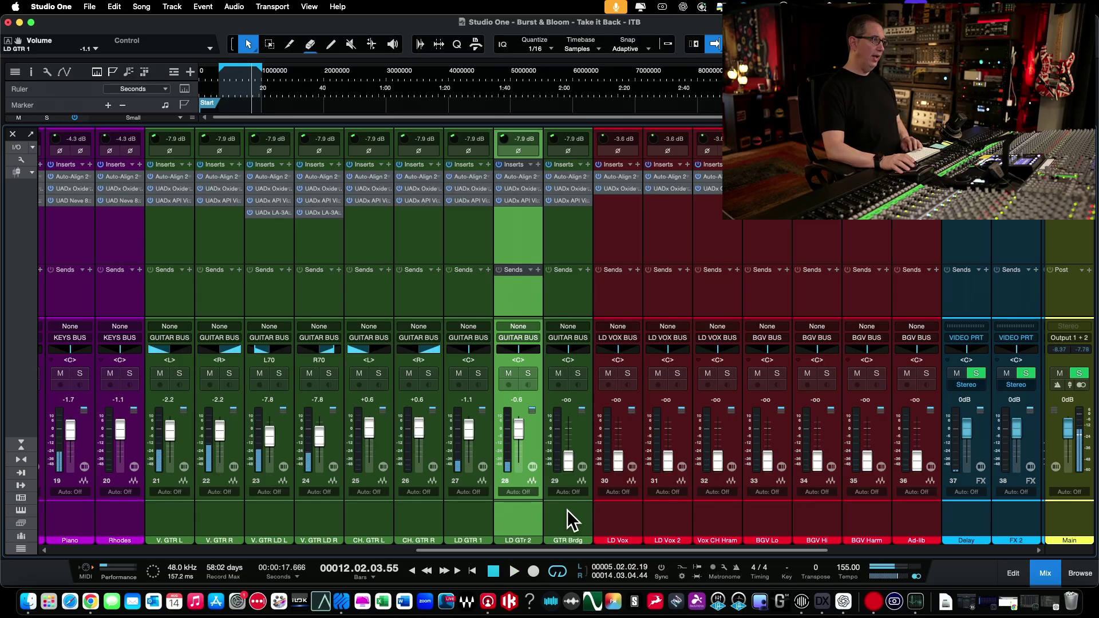
Select GTR Brdg and set the loop range over its bridge clip in the arrangement, from about bar 76 to bar 92.
{"action": "left_click", "coordinate": [567, 509]}
{"action": "key", "text": "F3"}
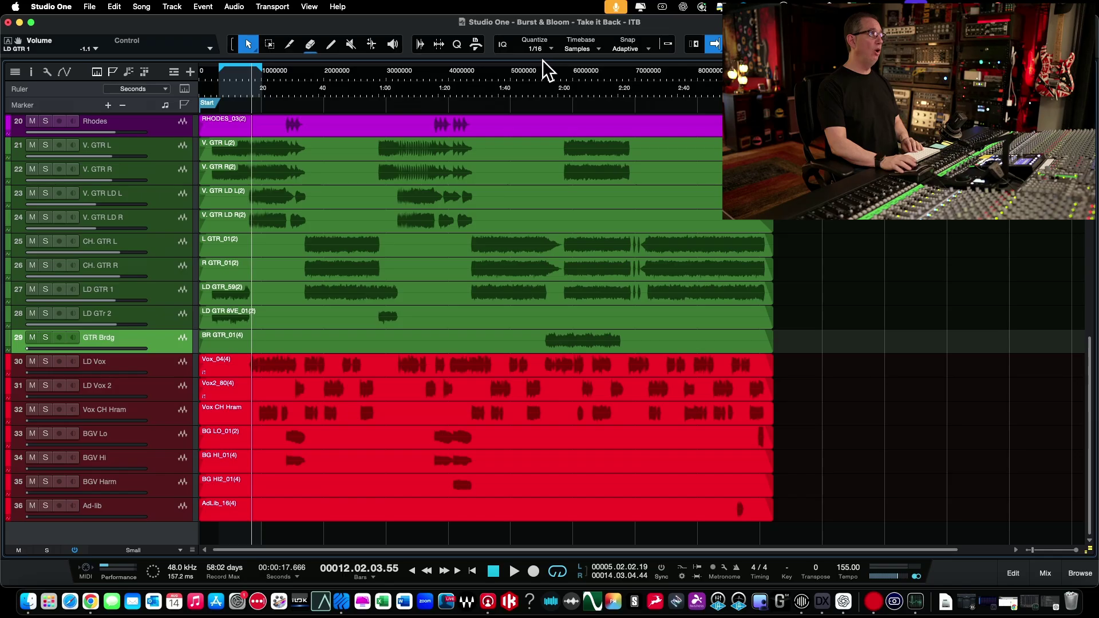
{"action": "left_click", "coordinate": [550, 65]}
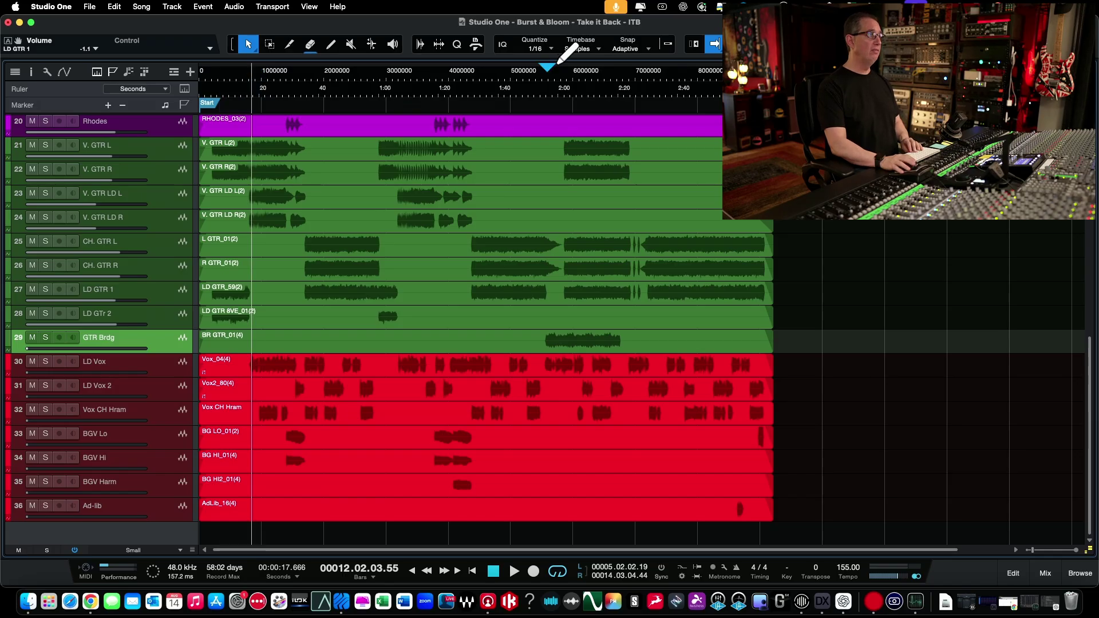
{"action": "left_click_drag", "start_coordinate": [558, 63], "coordinate": [628, 51]}
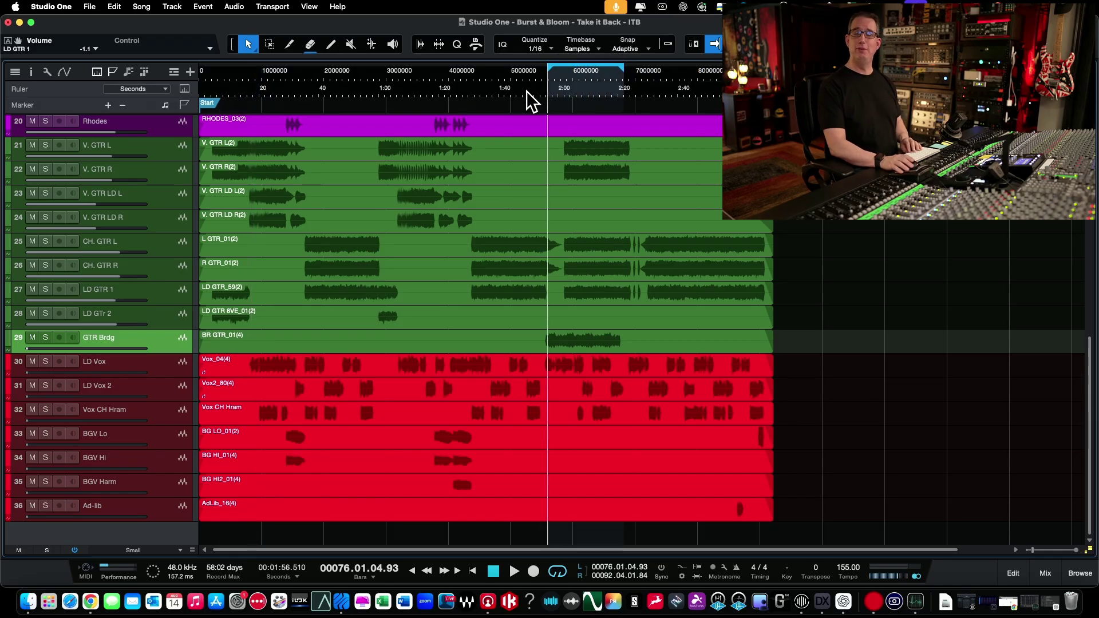
Return to the mixer, play the bridge loop, reset GTR Brdg's fader to 0 dB and solo the channel.
{"action": "key", "text": "F3"}
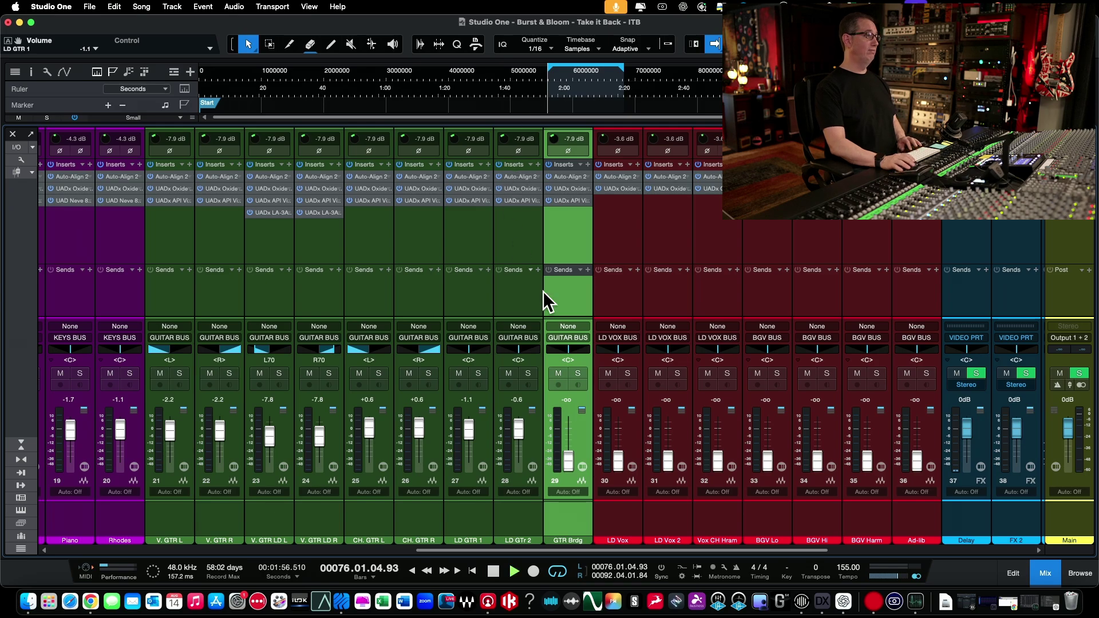
{"action": "key", "text": "space"}
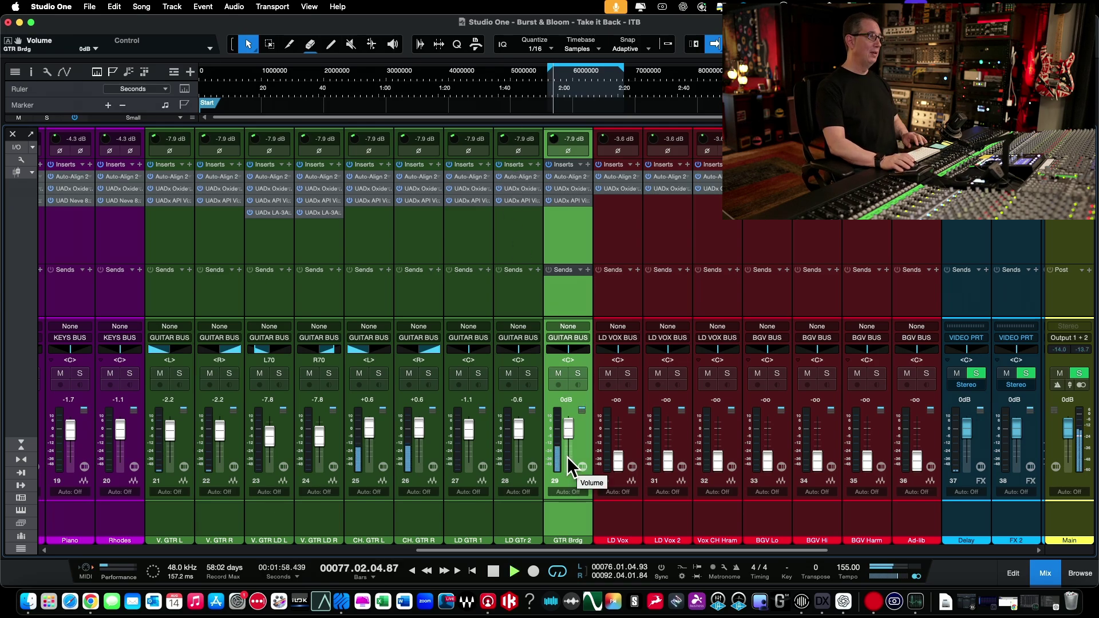
{"action": "left_click", "coordinate": [568, 458], "text": "alt"}
{"action": "left_click", "coordinate": [578, 373]}
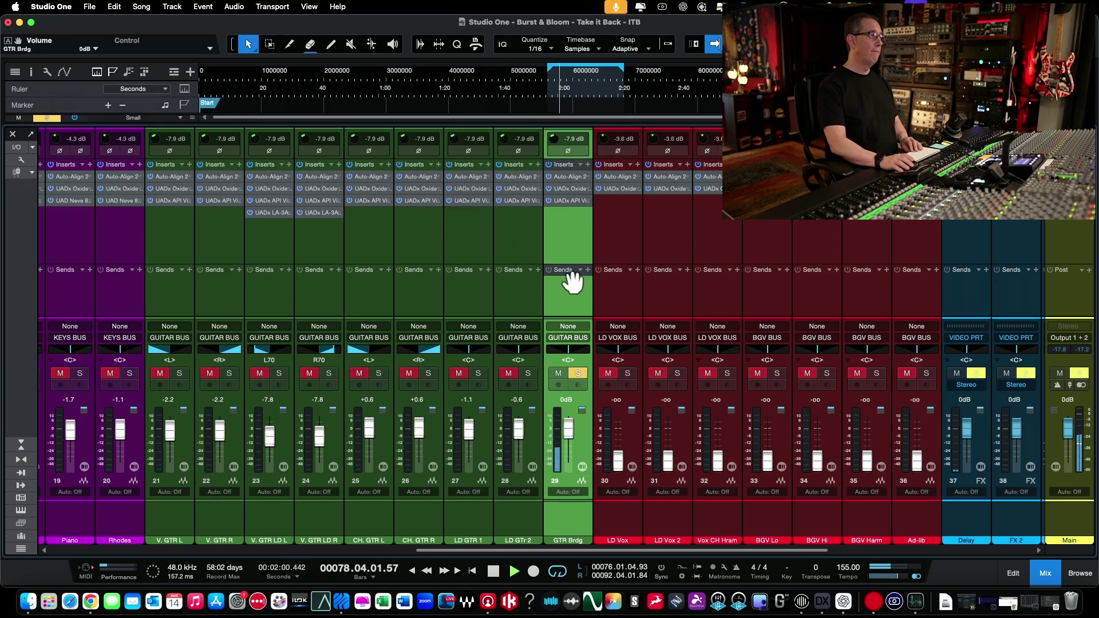
On GTR Brdg's Oxide Tape Recorder, raise the input level and lower the output to -9.4 dB.
{"action": "left_click", "coordinate": [565, 187]}
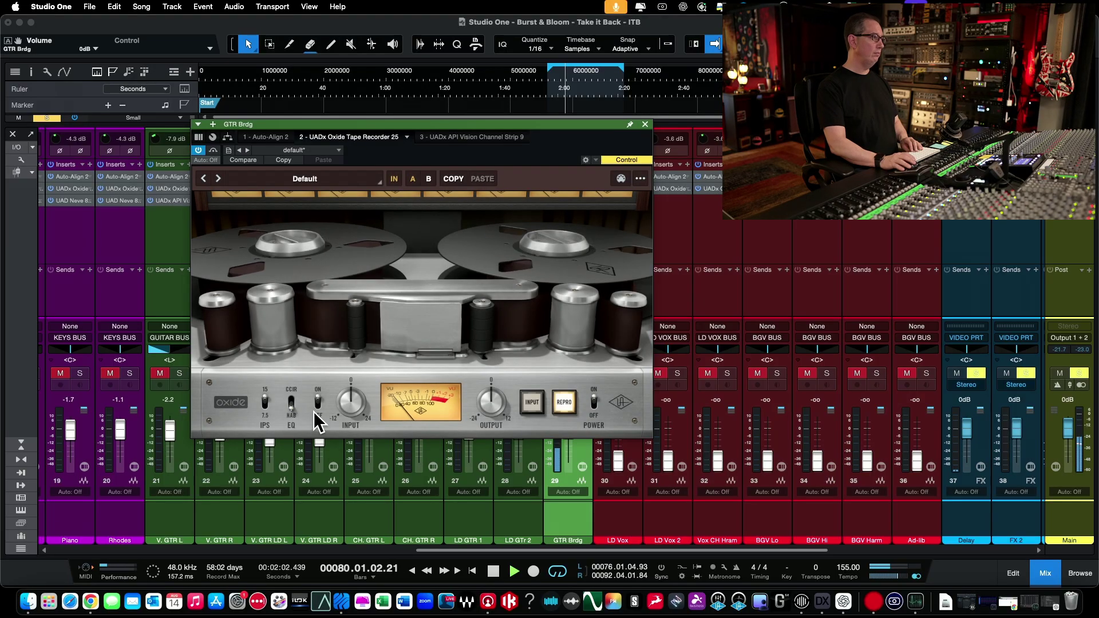
{"action": "left_click_drag", "start_coordinate": [352, 377], "coordinate": [354, 366]}
{"action": "left_click_drag", "start_coordinate": [482, 394], "coordinate": [476, 422]}
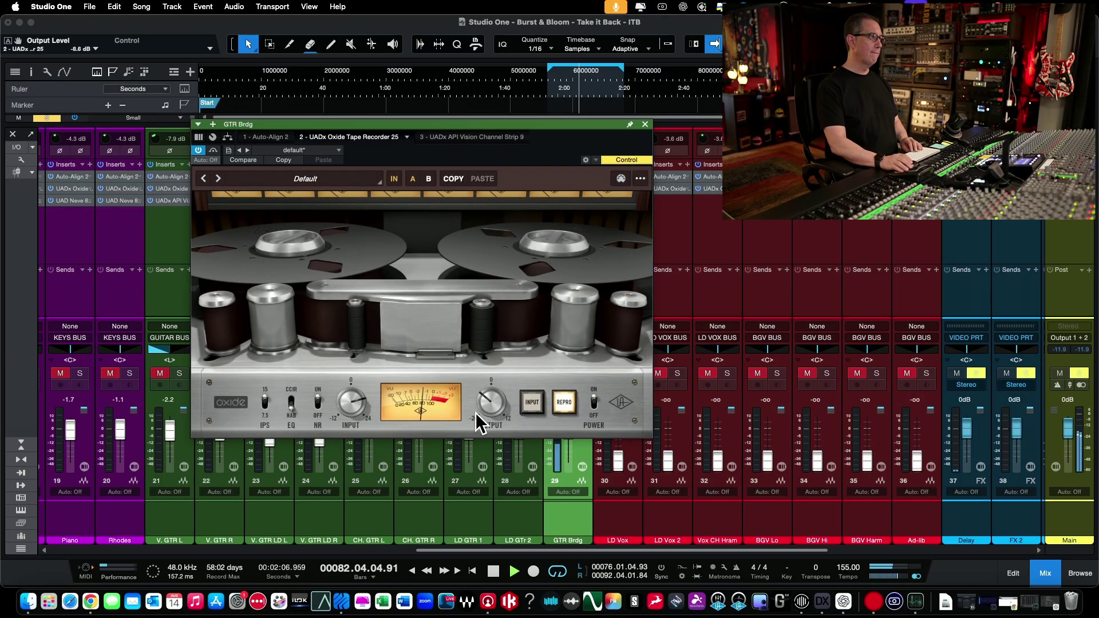
On GTR Brdg's API Vision Channel Strip, set the line gain to 6.7 dB and the output level to -3.1 dB.
{"action": "left_click", "coordinate": [449, 136]}
{"action": "left_click_drag", "start_coordinate": [434, 122], "coordinate": [390, 28]}
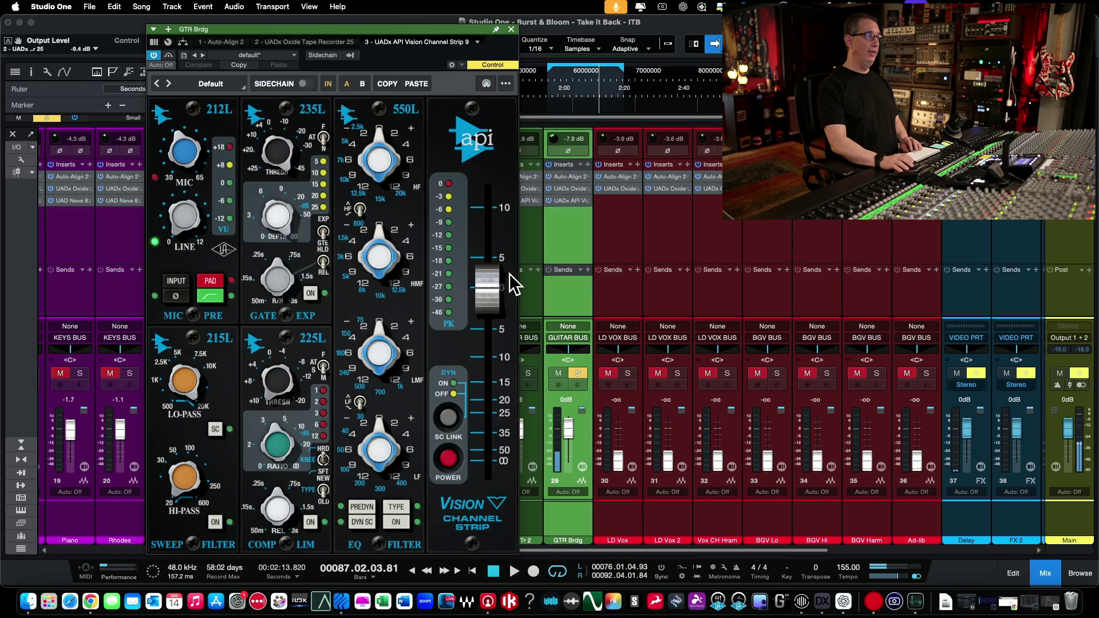
{"action": "key", "text": "F3"}
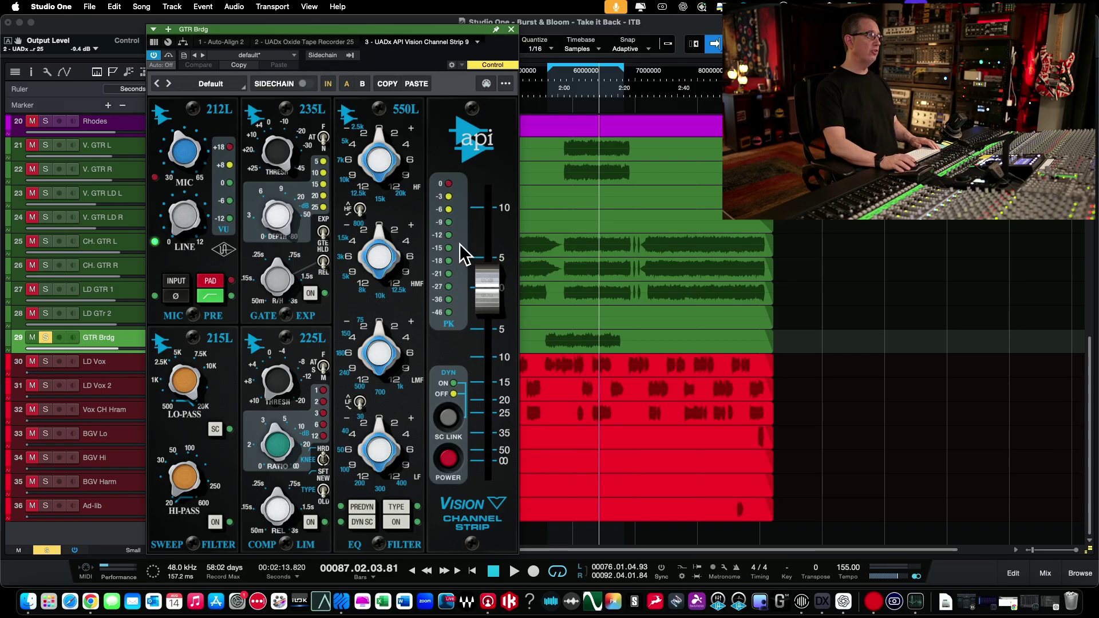
{"action": "key", "text": "F3"}
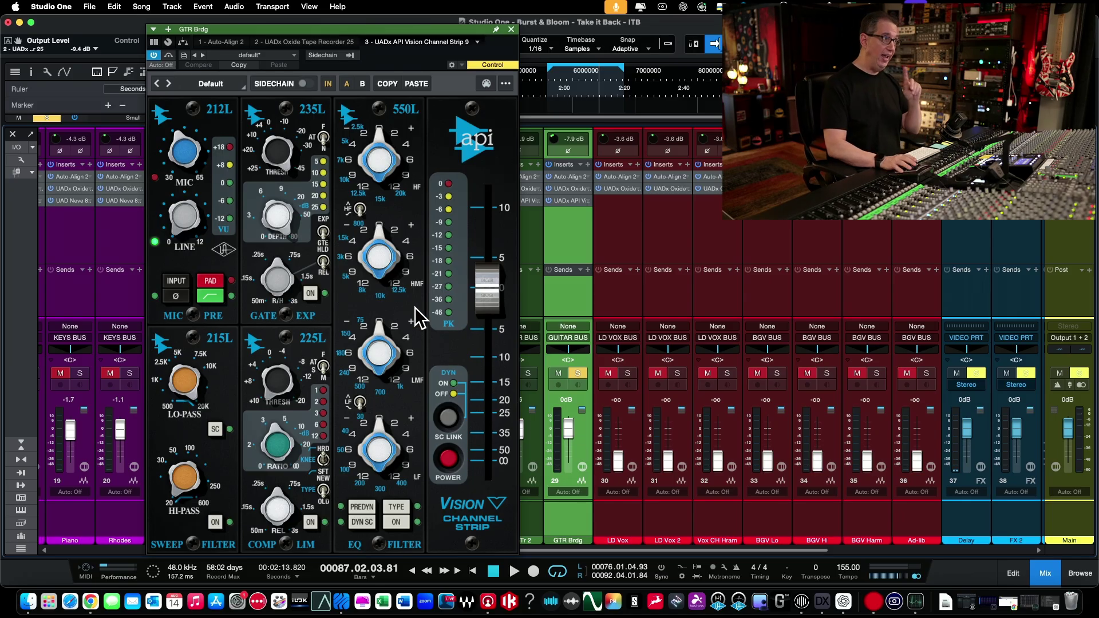
{"action": "left_click_drag", "start_coordinate": [186, 221], "coordinate": [167, 130]}
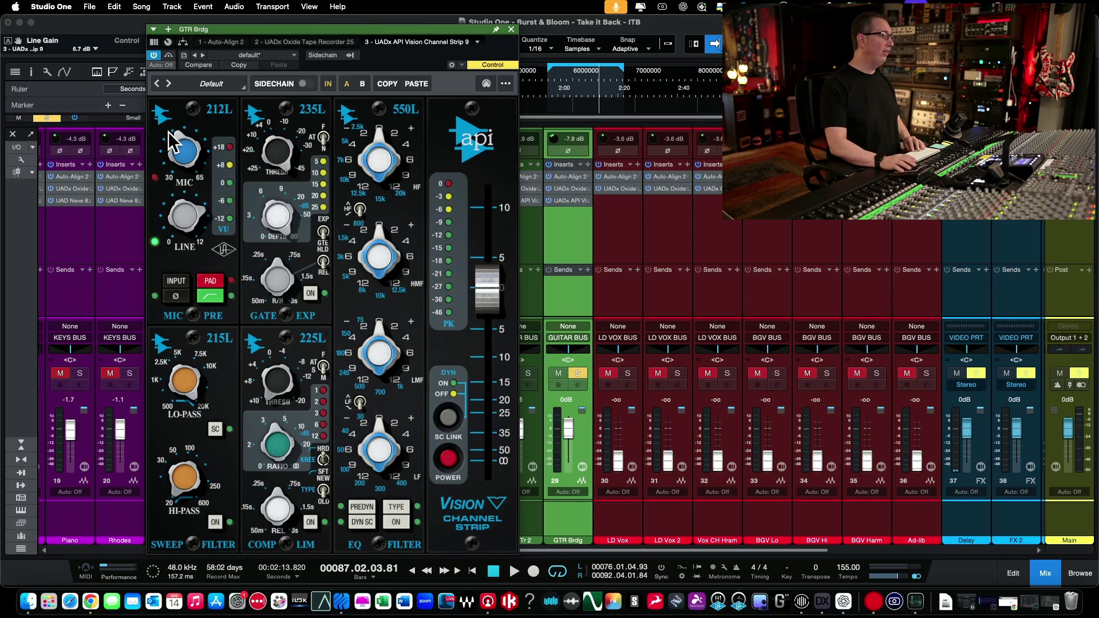
{"action": "key", "text": "space"}
{"action": "left_click_drag", "start_coordinate": [484, 279], "coordinate": [484, 311]}
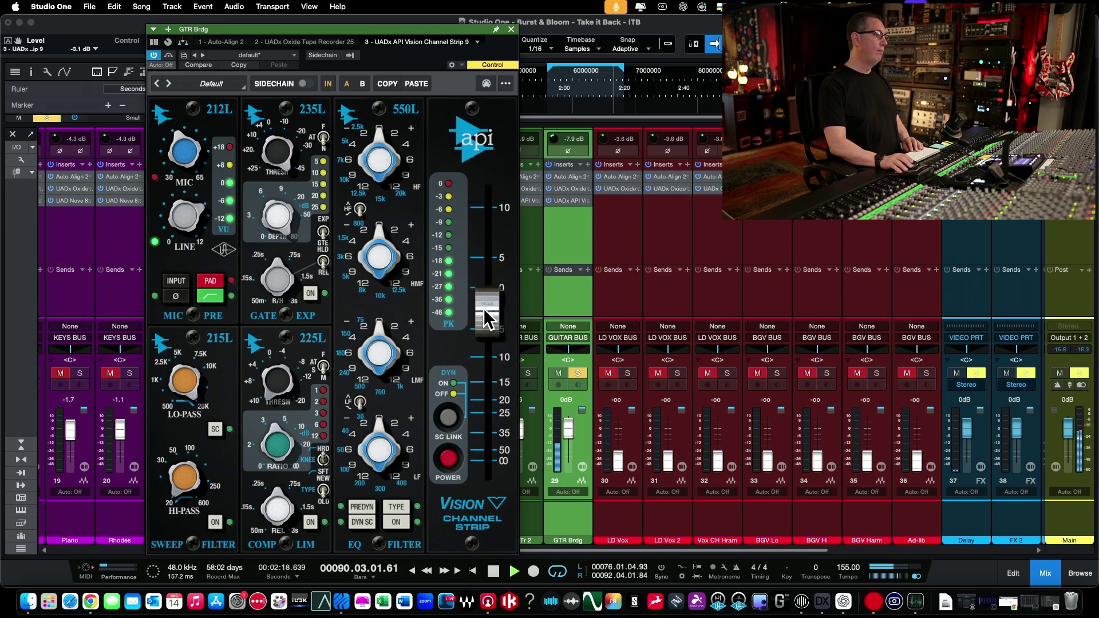
Unsolo GTR Brdg, listen to the bridge in the full mix, stop playback and close its channel strip.
{"action": "left_click", "coordinate": [577, 373]}
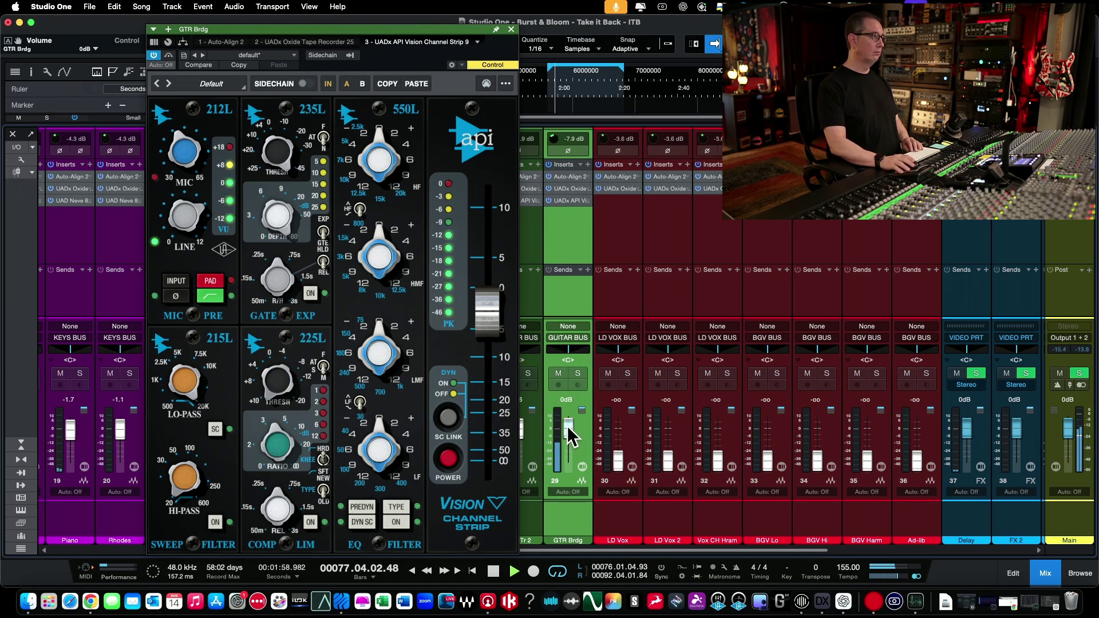
{"action": "key", "text": "F3"}
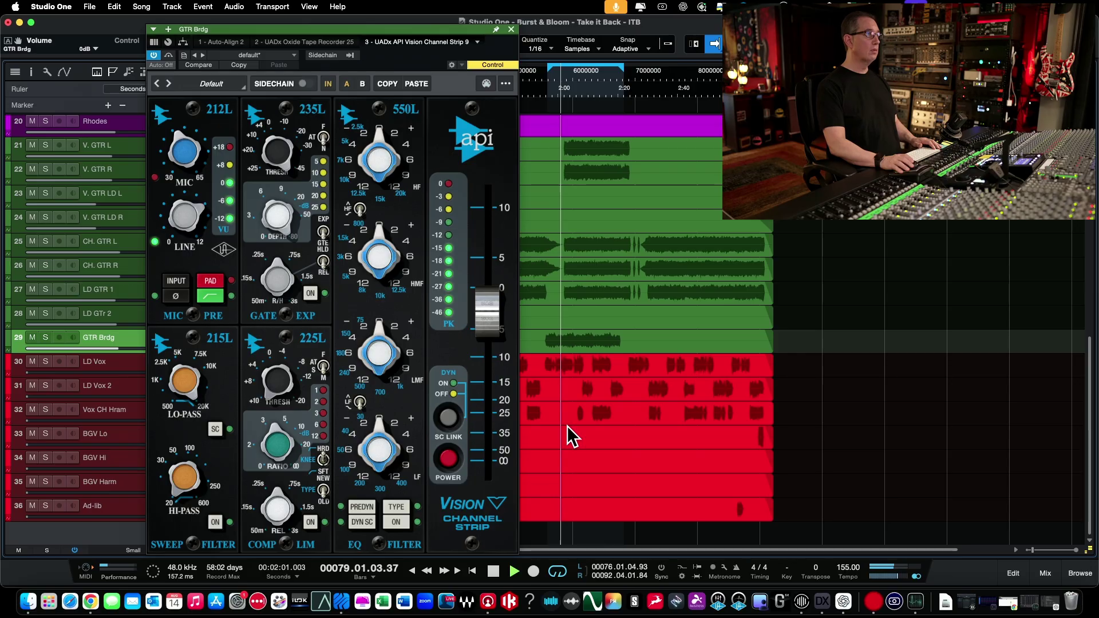
{"action": "key", "text": "F3"}
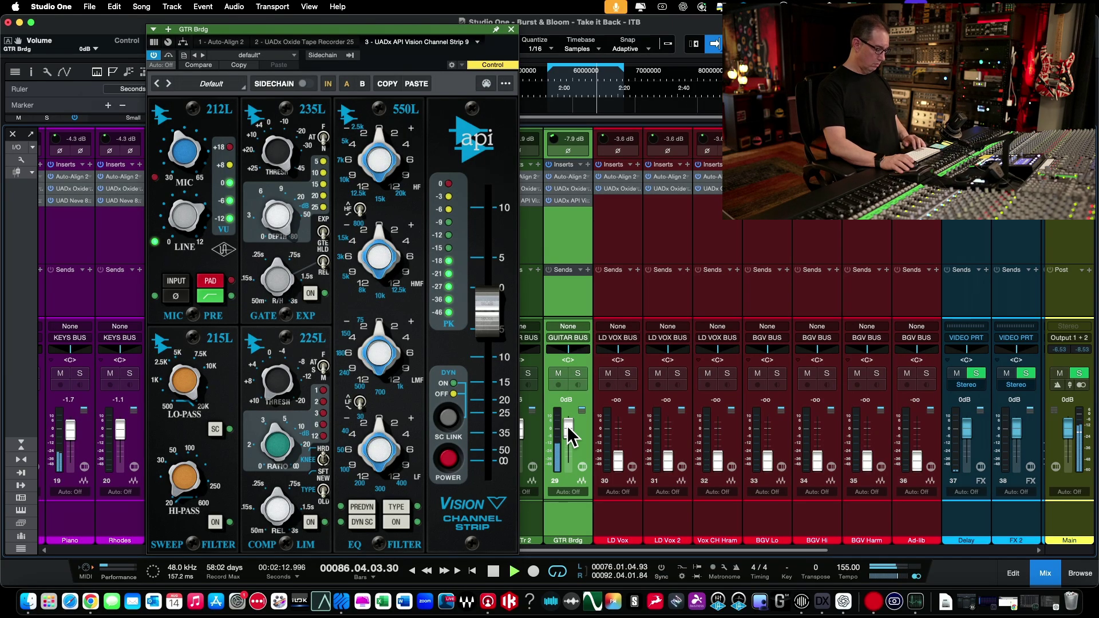
{"action": "key", "text": "space"}
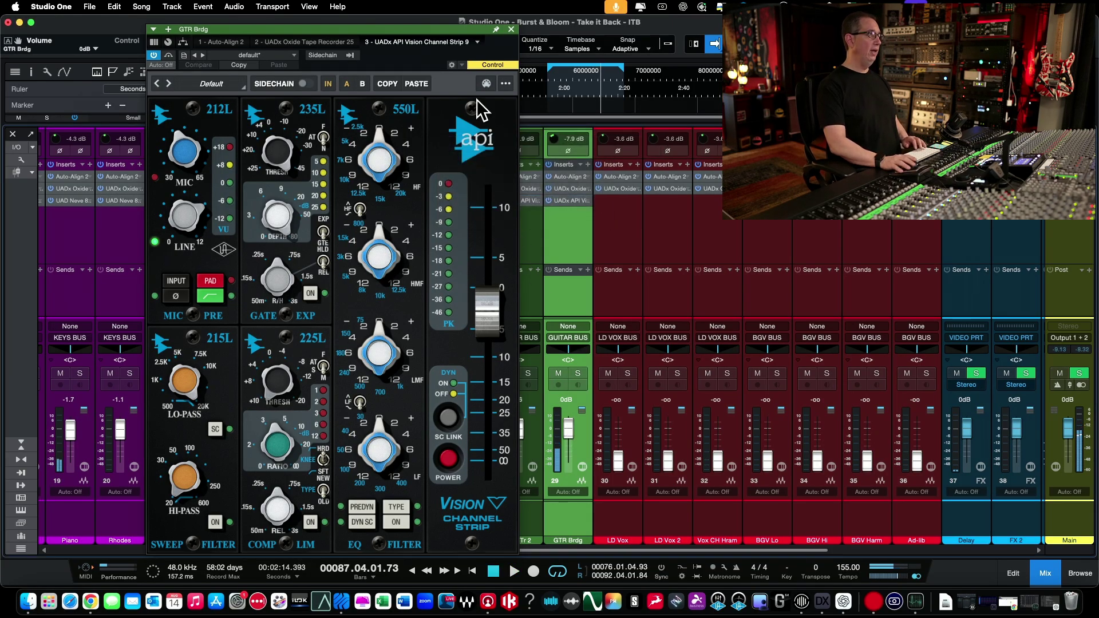
{"action": "left_click", "coordinate": [512, 29]}
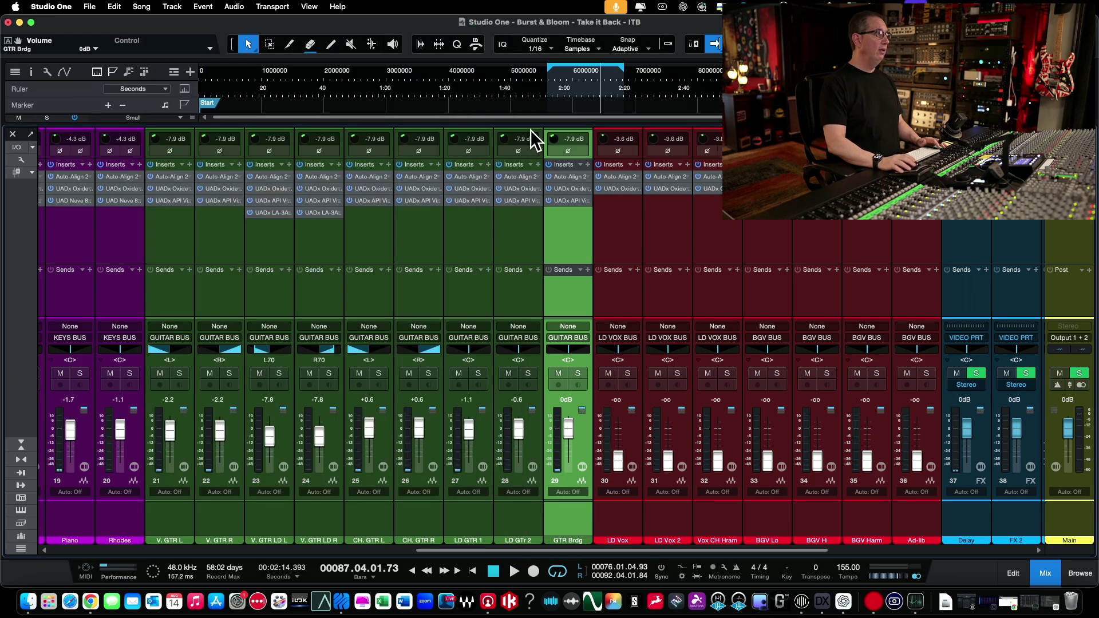
Find the UADx LA-2A Gray Compressor in the effects browser and insert it after the API Vision on GTR Brdg.
{"action": "left_click", "coordinate": [1080, 573]}
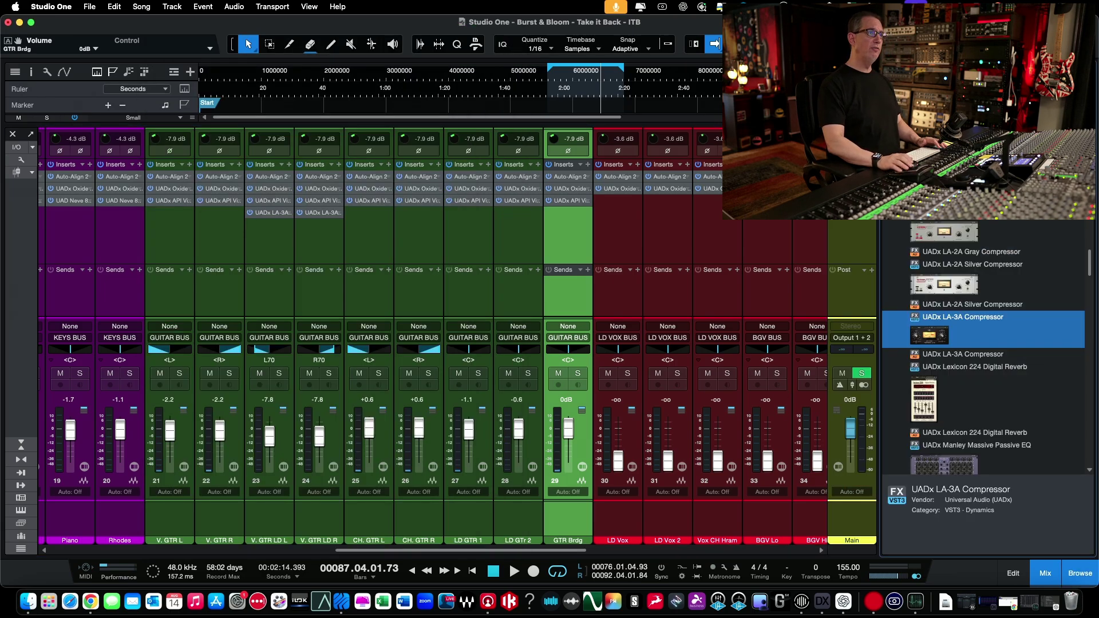
{"action": "scroll", "coordinate": [946, 321], "scroll_direction": "up", "scroll_amount": 10}
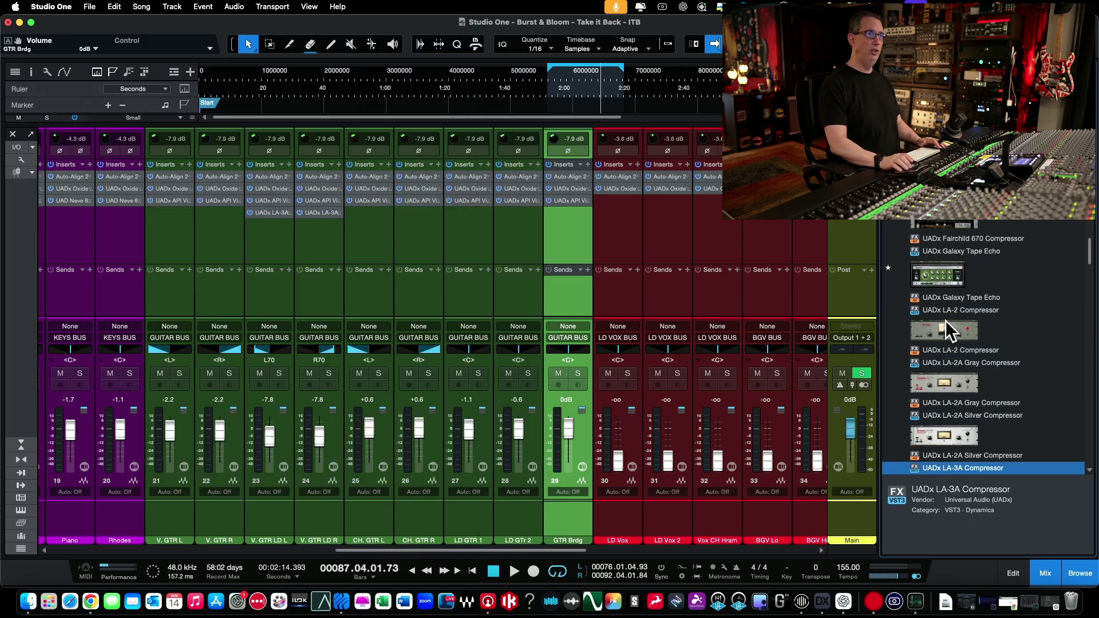
{"action": "scroll", "coordinate": [946, 322], "scroll_direction": "up", "scroll_amount": 5}
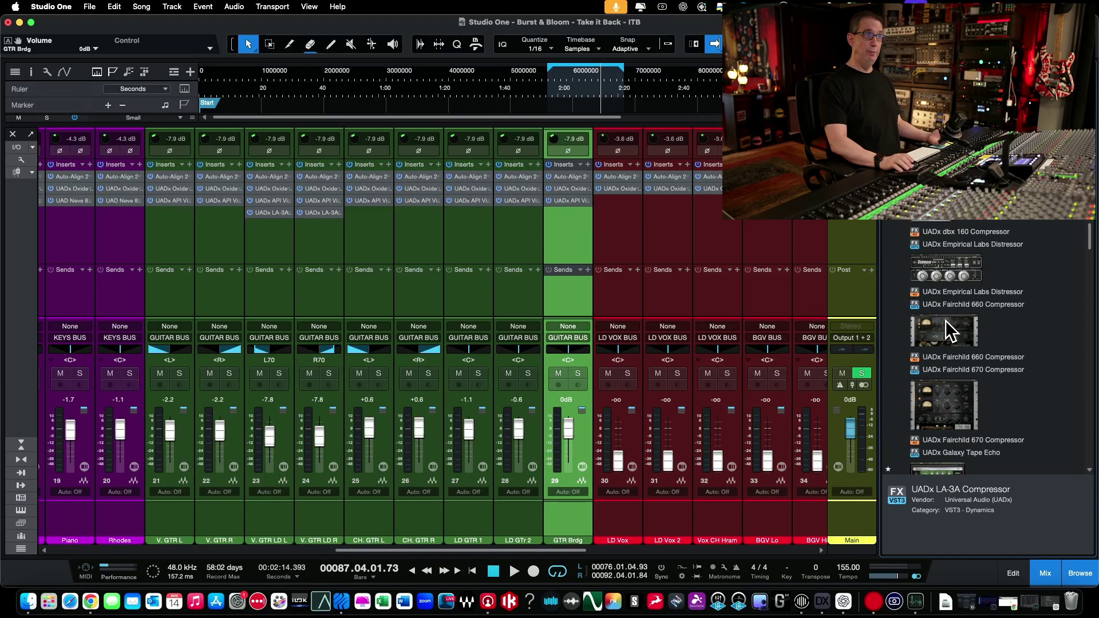
{"action": "scroll", "coordinate": [946, 321], "scroll_direction": "up", "scroll_amount": 1}
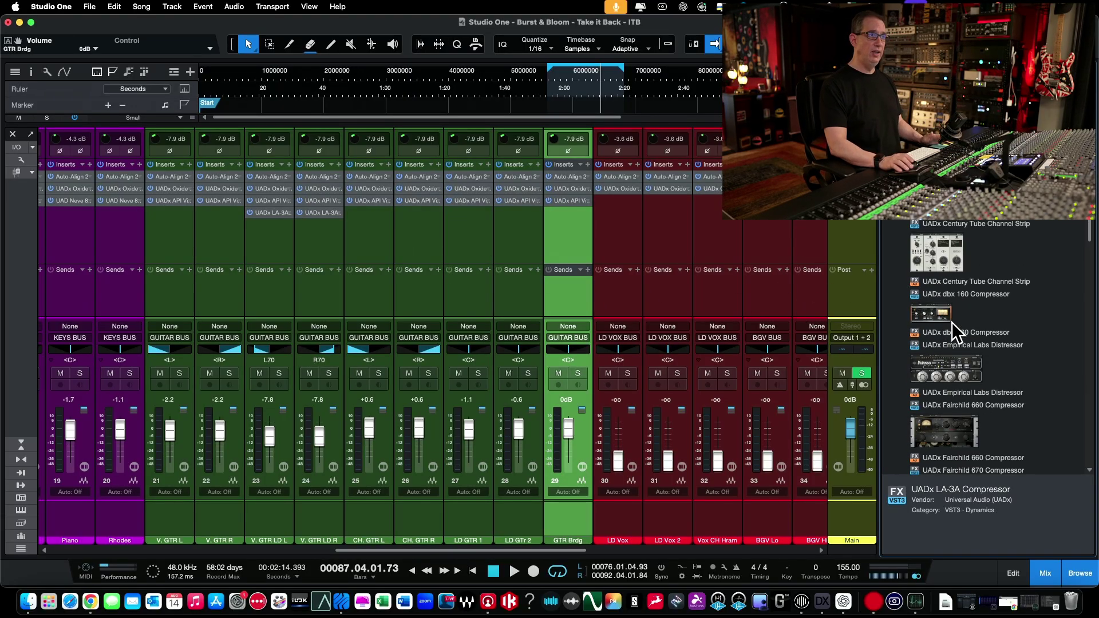
{"action": "scroll", "coordinate": [952, 322], "scroll_direction": "down", "scroll_amount": 4}
{"action": "scroll", "coordinate": [952, 322], "scroll_direction": "up", "scroll_amount": 1}
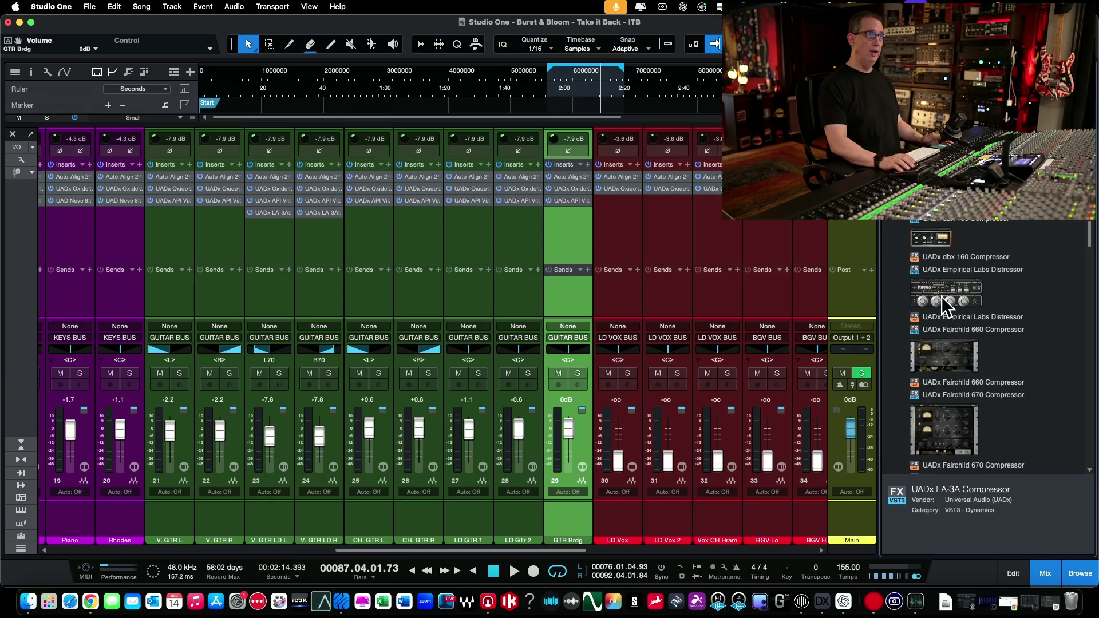
{"action": "left_click_drag", "start_coordinate": [943, 296], "coordinate": [919, 296]}
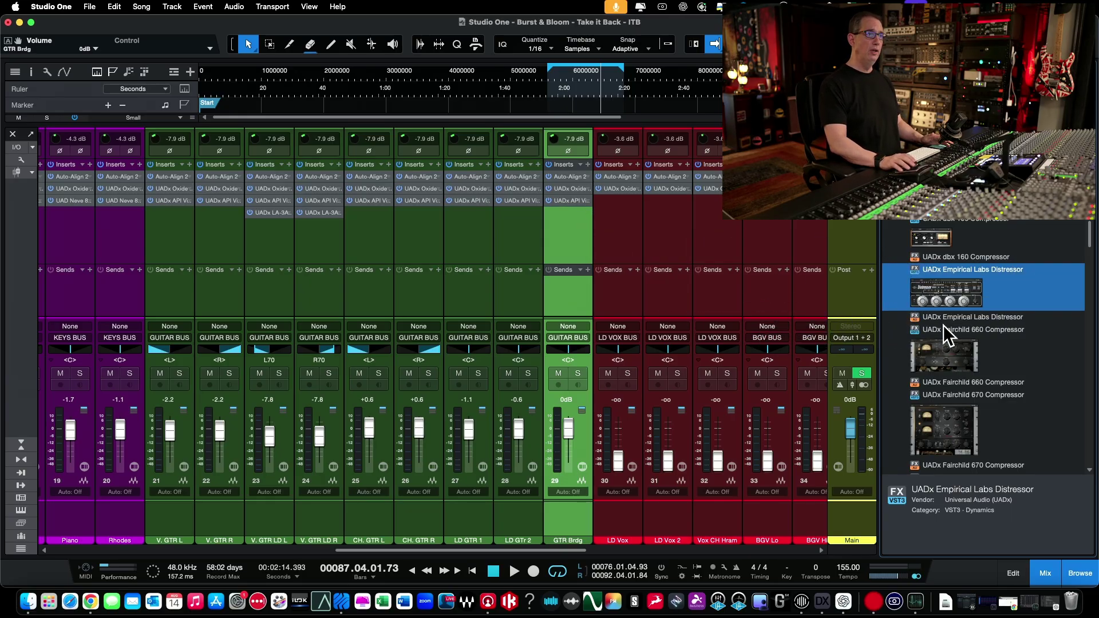
{"action": "scroll", "coordinate": [944, 329], "scroll_direction": "down", "scroll_amount": 8}
{"action": "scroll", "coordinate": [944, 328], "scroll_direction": "down", "scroll_amount": 3}
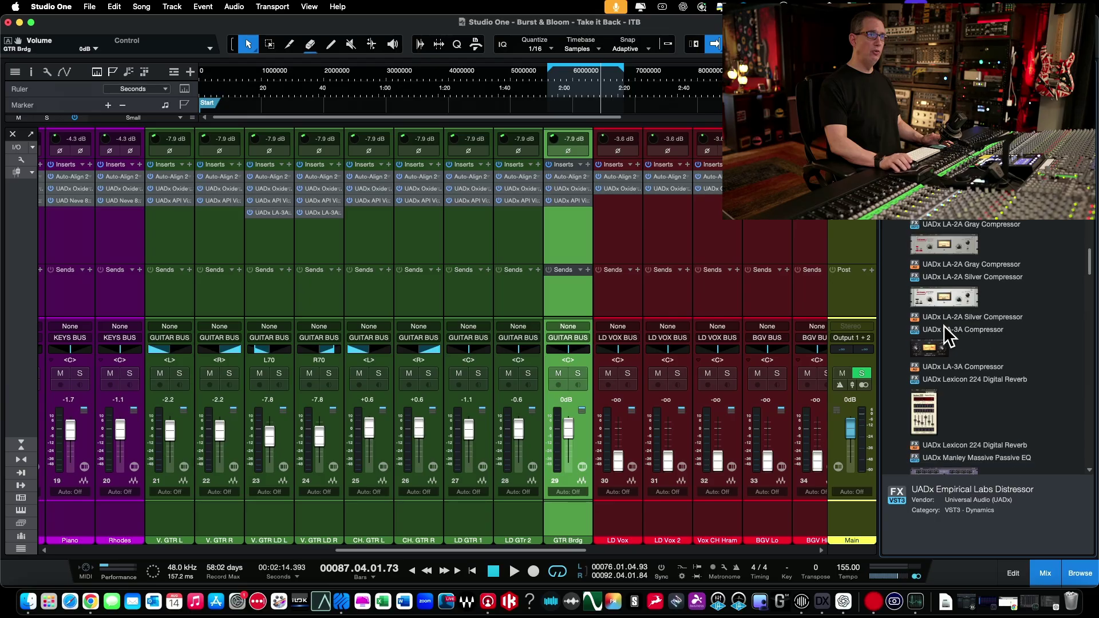
{"action": "scroll", "coordinate": [944, 325], "scroll_direction": "up", "scroll_amount": 1}
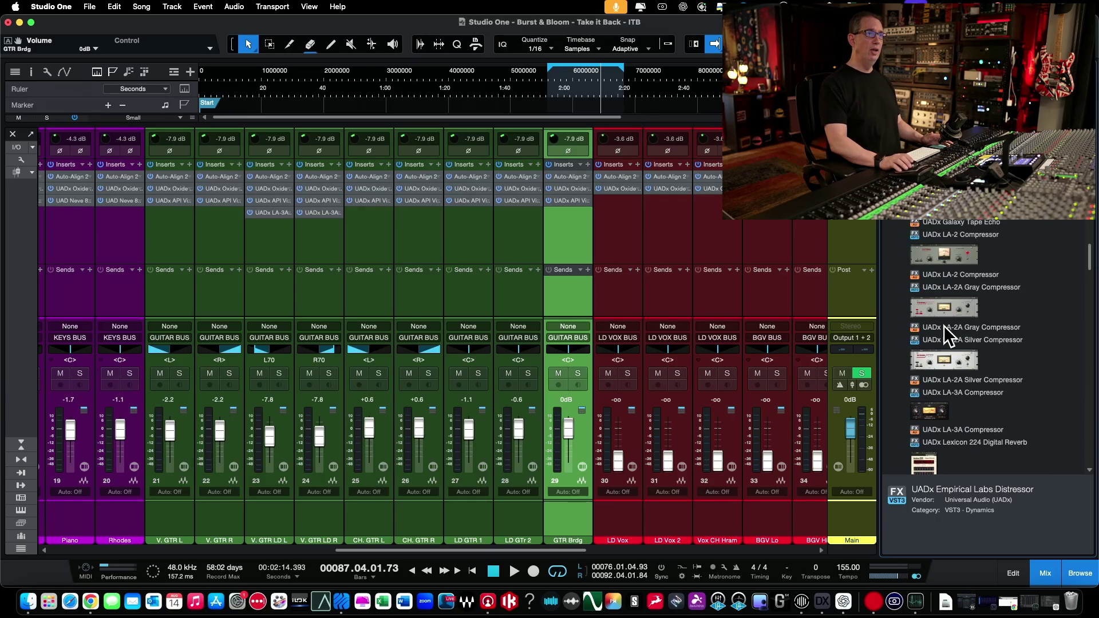
{"action": "left_click_drag", "start_coordinate": [936, 307], "coordinate": [559, 221]}
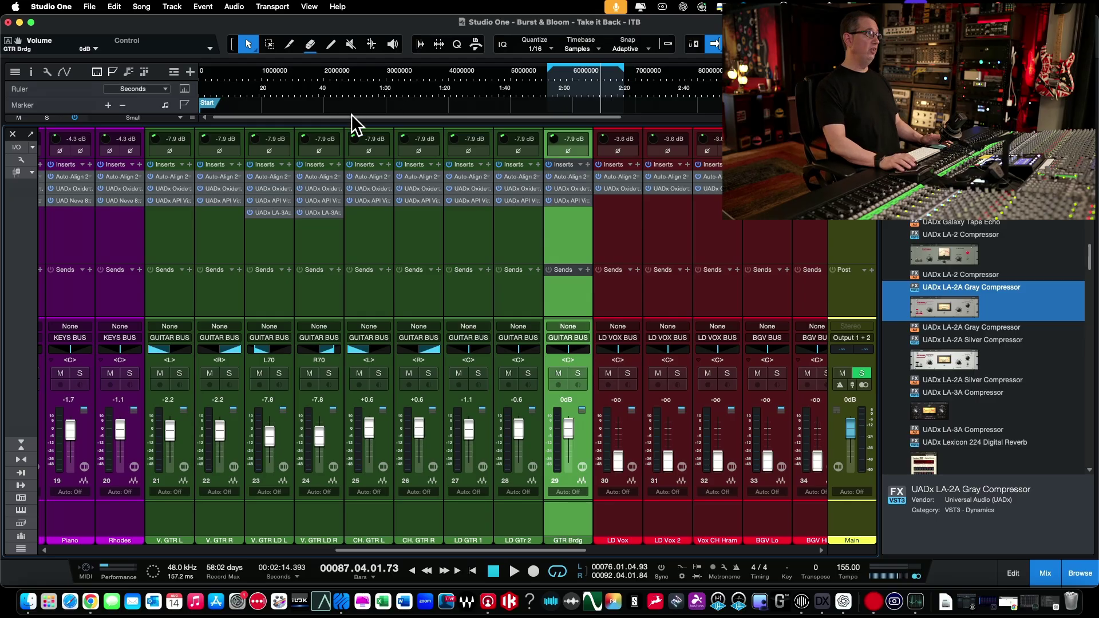
Solo GTR Brdg, play the bridge loop and set the LA-2A's peak reduction to 34.
{"action": "left_click_drag", "start_coordinate": [356, 32], "coordinate": [258, 106]}
{"action": "left_click", "coordinate": [578, 373]}
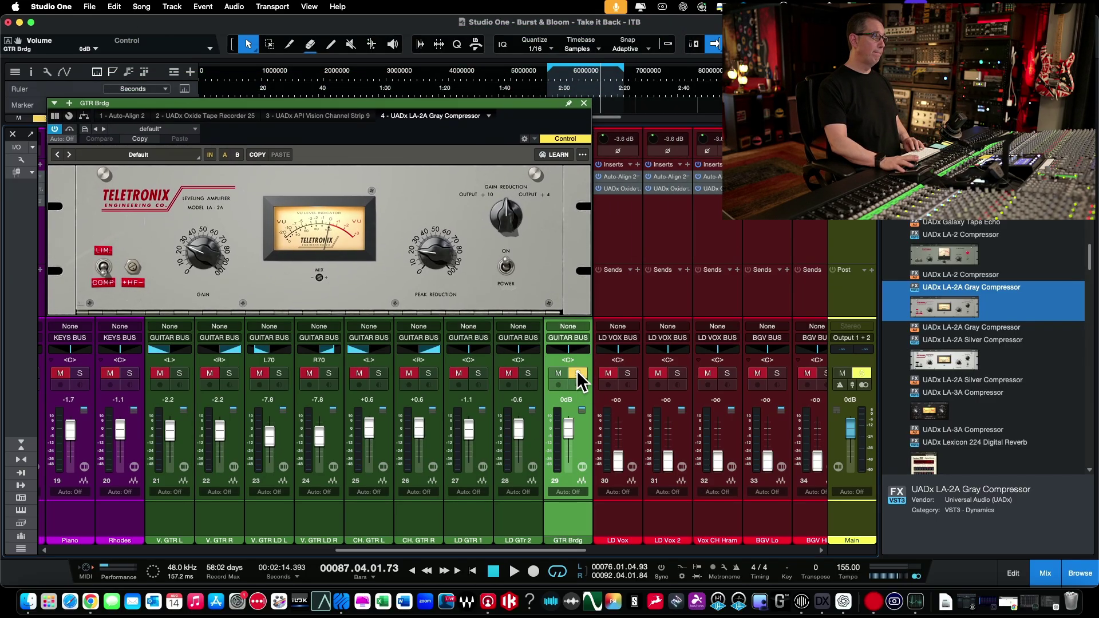
{"action": "key", "text": "space"}
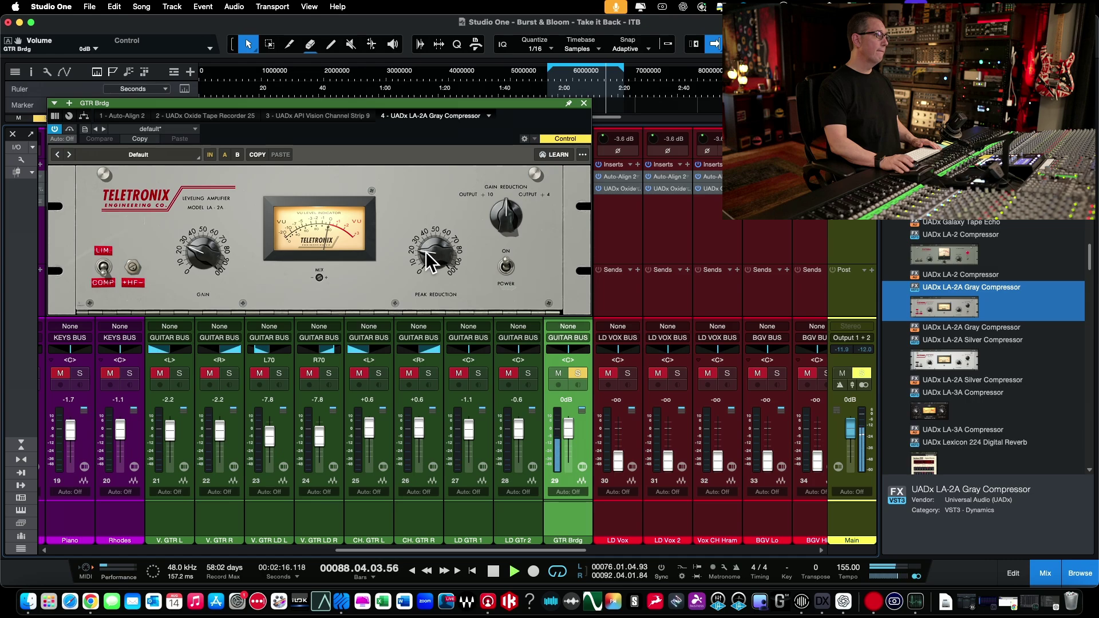
{"action": "left_click_drag", "start_coordinate": [426, 251], "coordinate": [425, 235]}
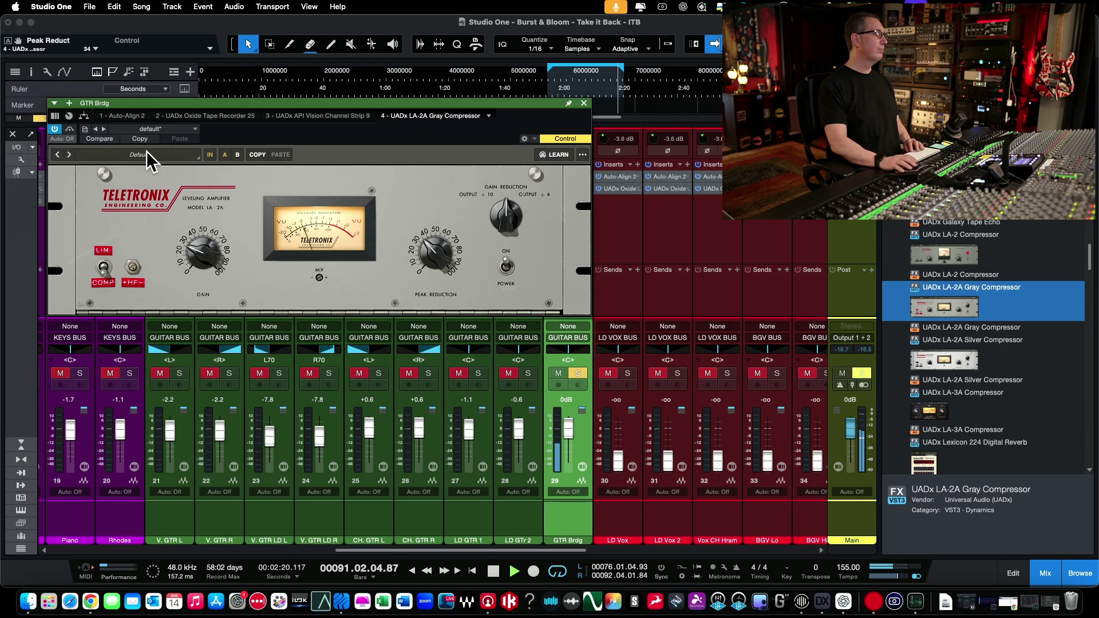
Compare the soloed bridge guitar with the LA-2A bypassed and engaged.
{"action": "left_click", "coordinate": [211, 156]}
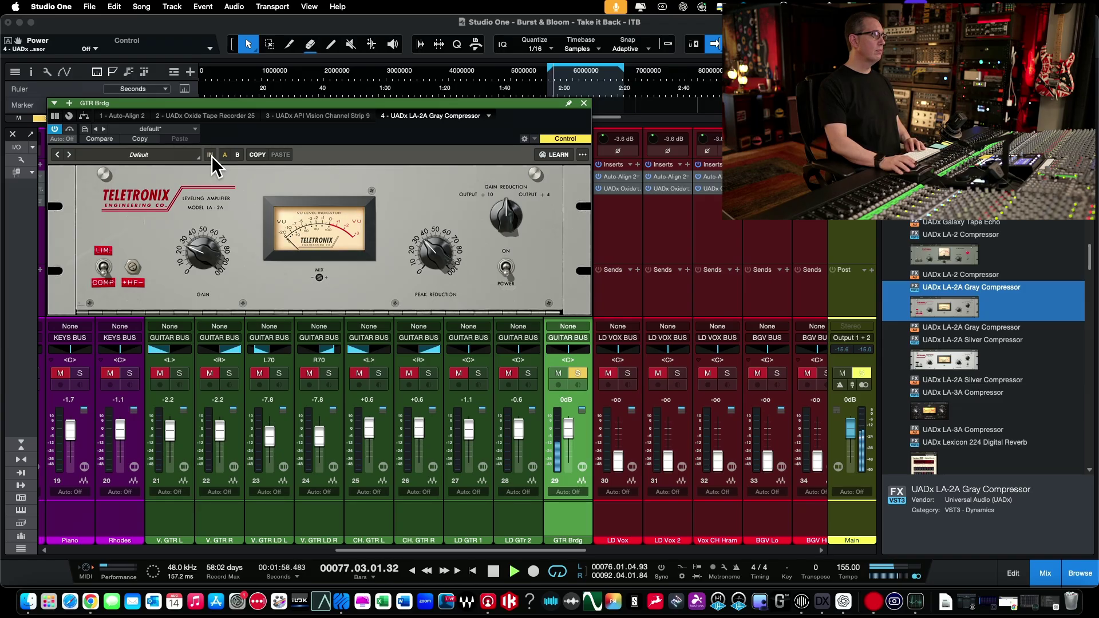
{"action": "left_click", "coordinate": [212, 156]}
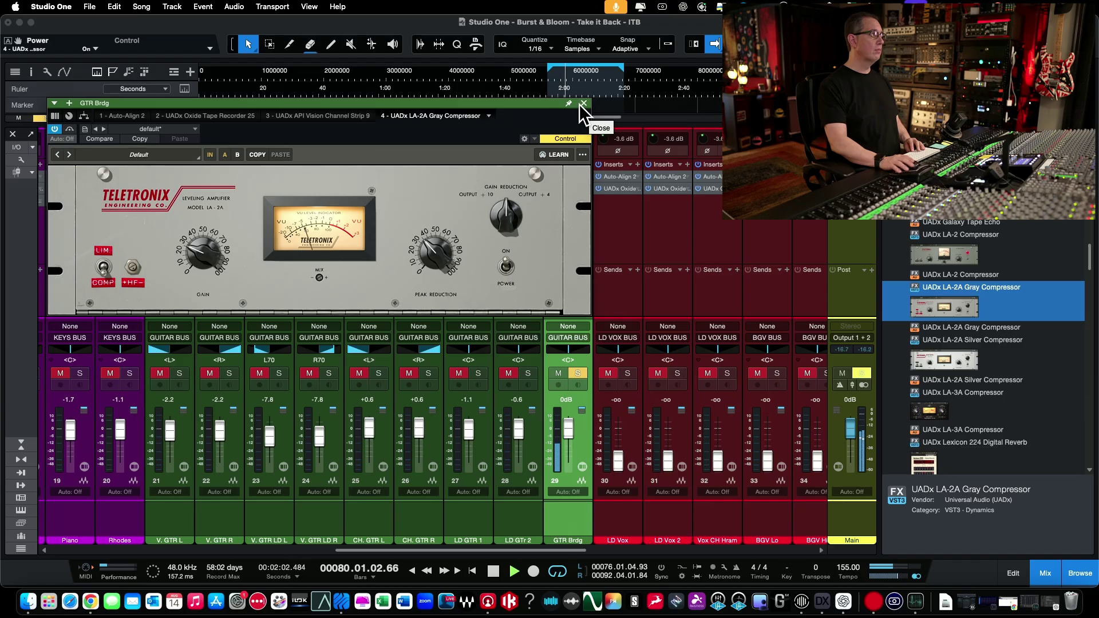
{"action": "left_click", "coordinate": [210, 157]}
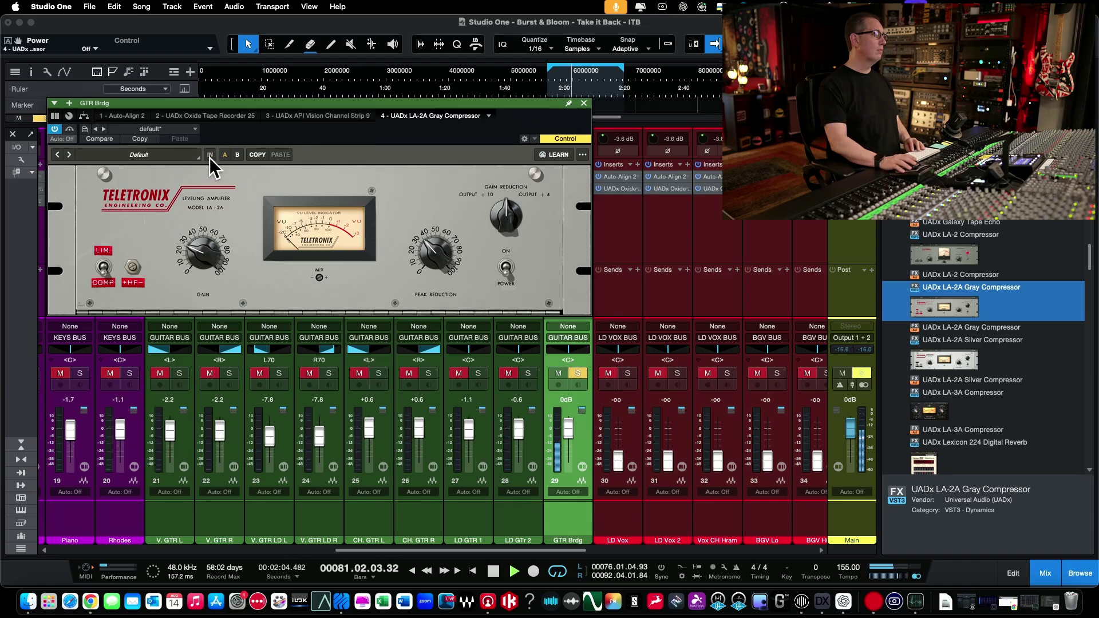
{"action": "left_click", "coordinate": [210, 157]}
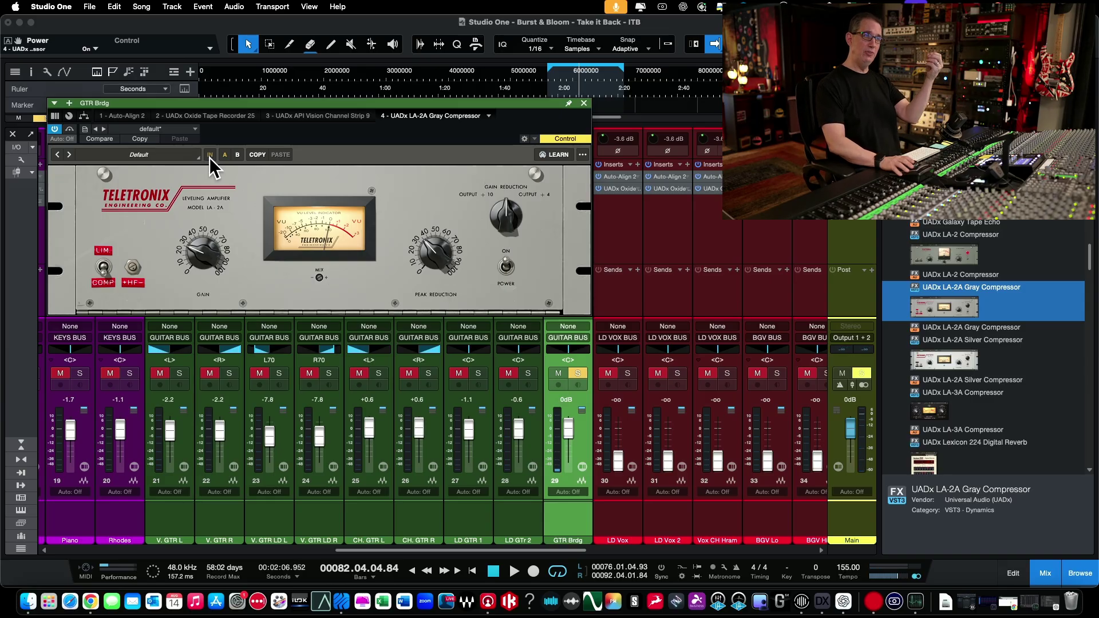
Close the LA-2A, unsolo GTR Brdg and set its fader to -1.1 dB while the full mix plays, then hide the effects browser.
{"action": "left_click", "coordinate": [583, 104]}
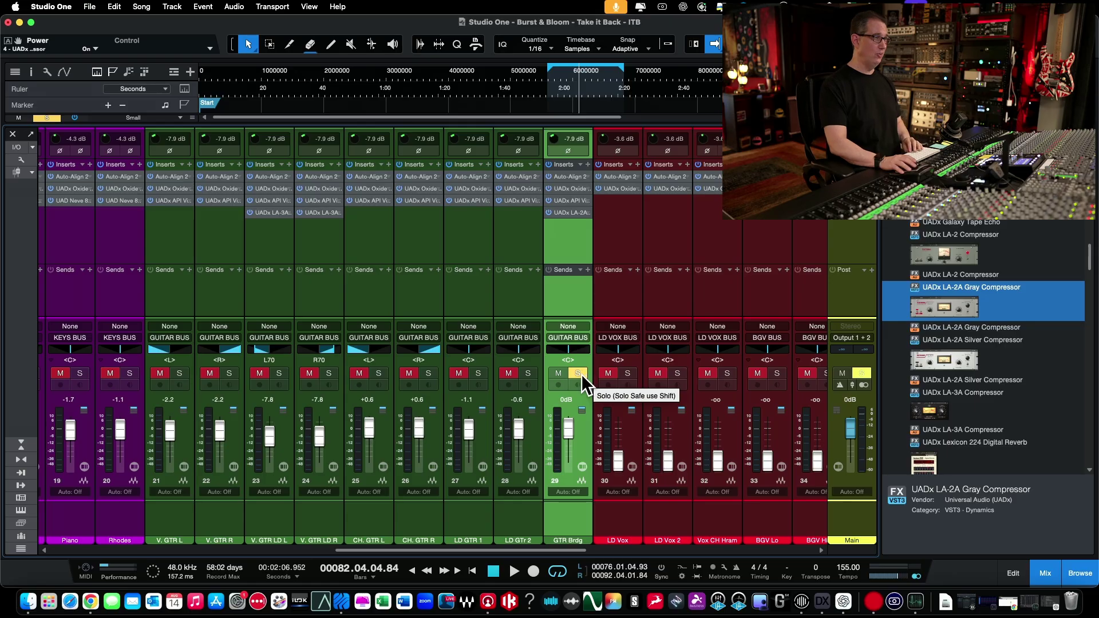
{"action": "left_click", "coordinate": [582, 374]}
{"action": "key", "text": "space"}
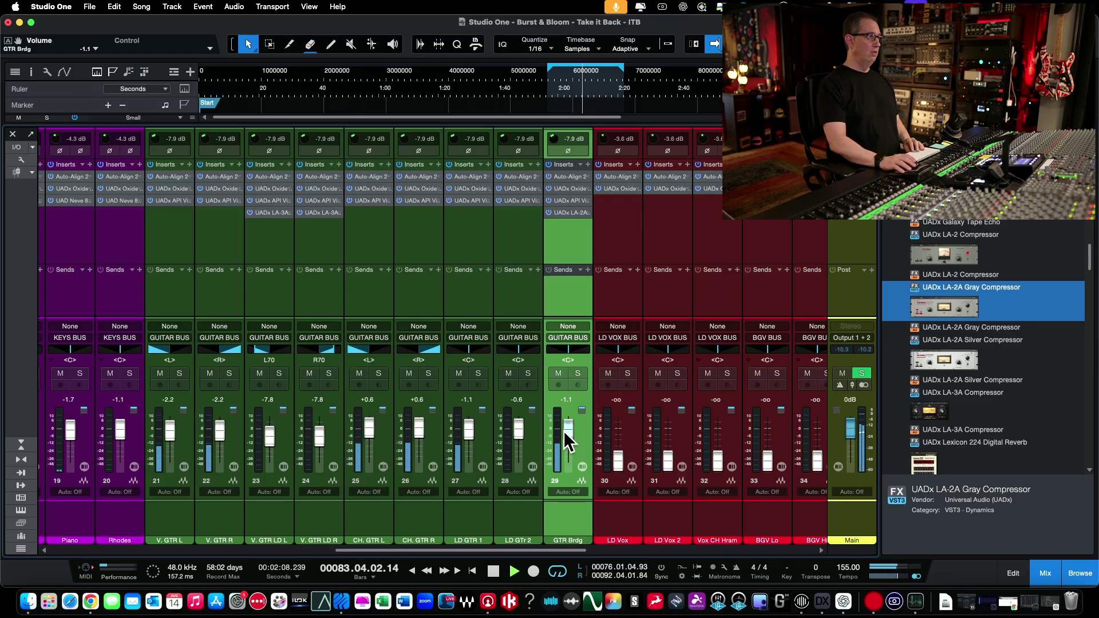
{"action": "left_click", "coordinate": [1080, 573]}
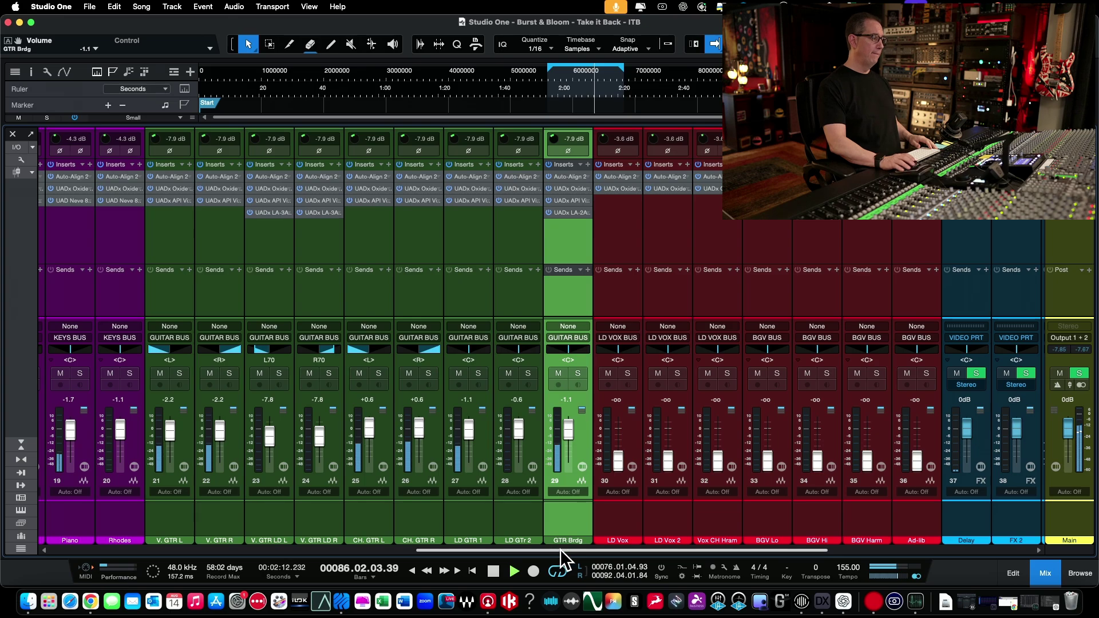
Lower the faders of V. GTR L through LD GTR 1 together, bringing LD GTR 1 to -3.3 dB, and clear the group selection.
{"action": "left_click_drag", "start_coordinate": [560, 549], "coordinate": [473, 552]}
{"action": "left_click", "coordinate": [378, 514]}
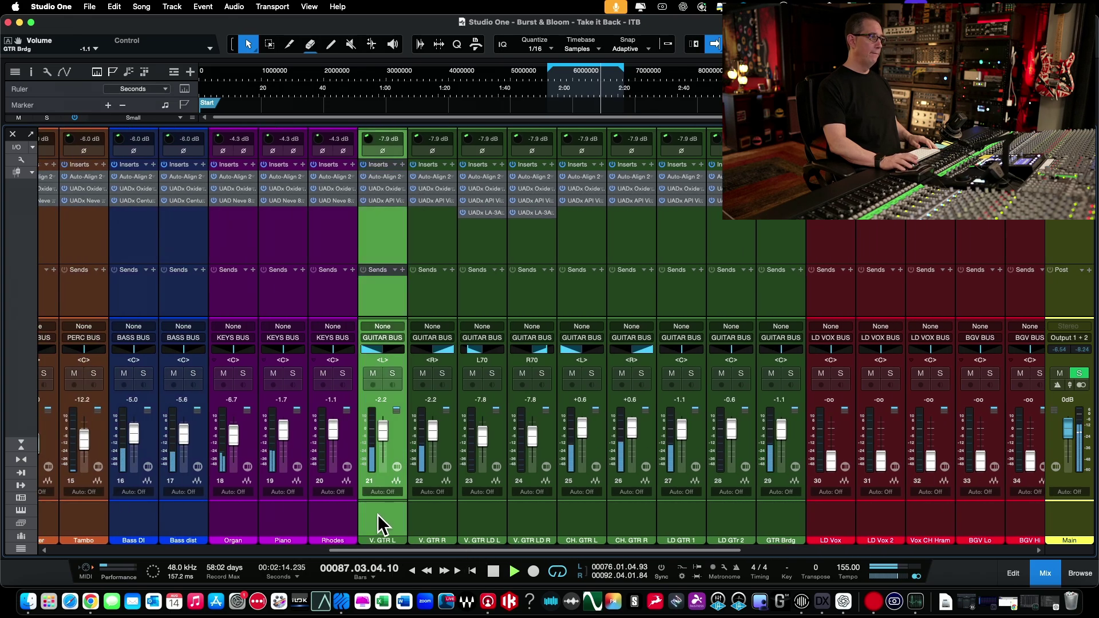
{"action": "left_click", "coordinate": [678, 514], "text": "shift"}
{"action": "left_click_drag", "start_coordinate": [682, 431], "coordinate": [683, 434]}
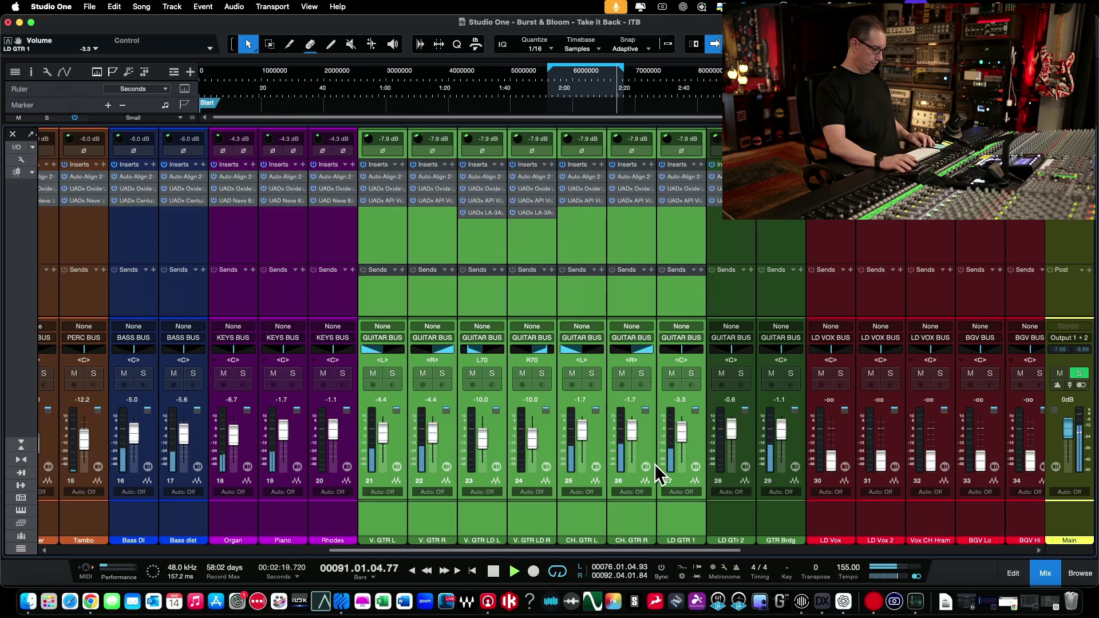
{"action": "left_click", "coordinate": [569, 517]}
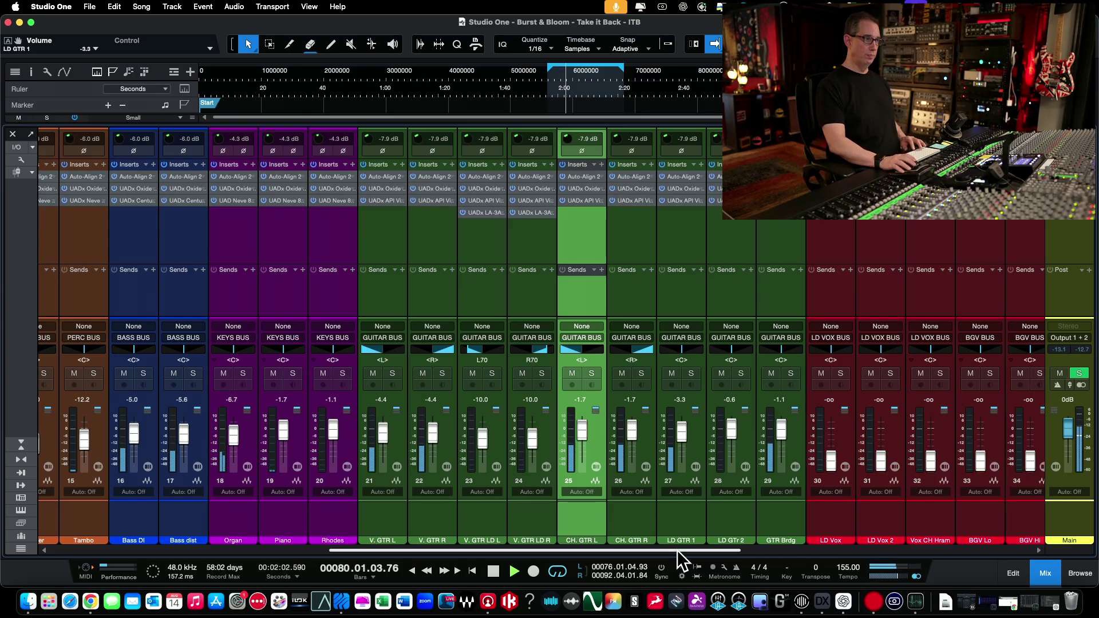
On the GUITAR BUS Oxide Tape Recorder, set the input level to 4.3 dB and the output to -4.3 dB, stop playback and close it.
{"action": "left_click_drag", "start_coordinate": [676, 550], "coordinate": [1042, 507]}
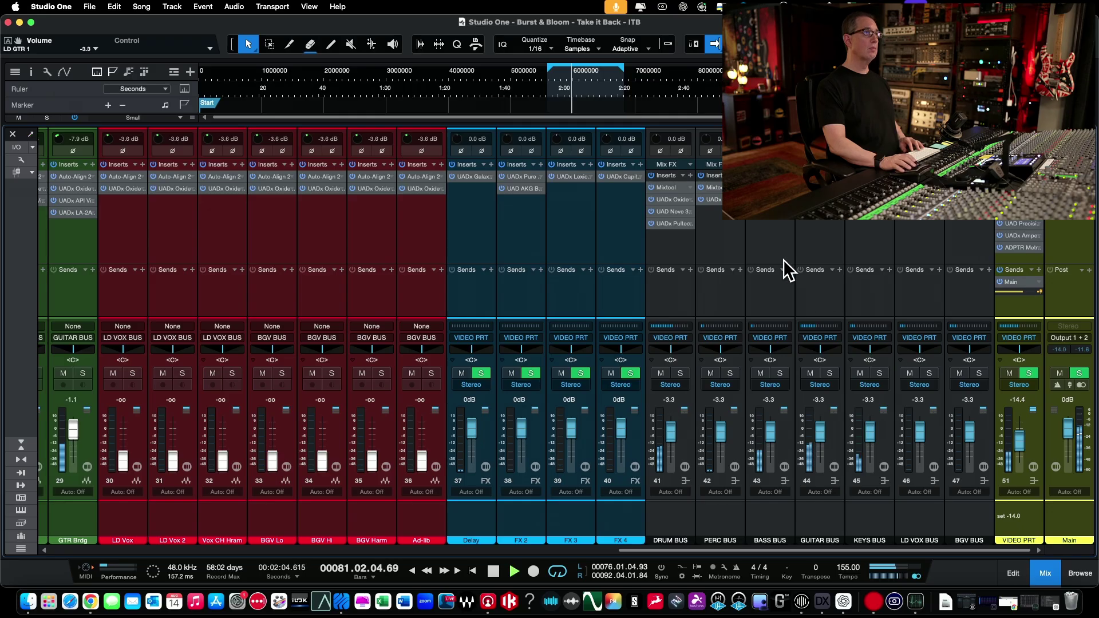
{"action": "left_click", "coordinate": [821, 226]}
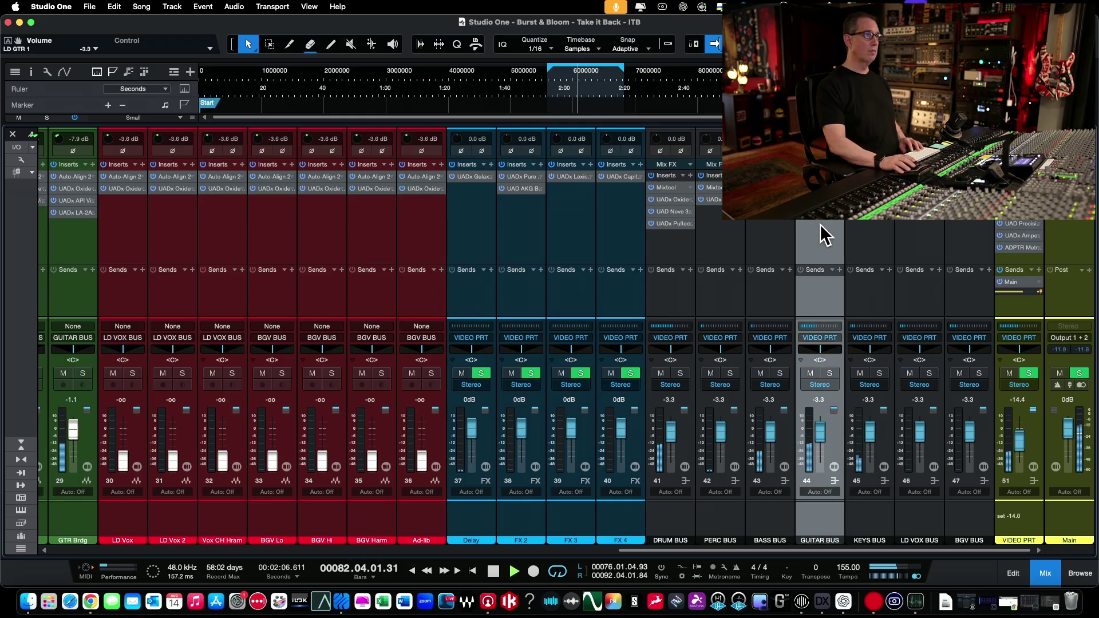
{"action": "double_click", "coordinate": [817, 199]}
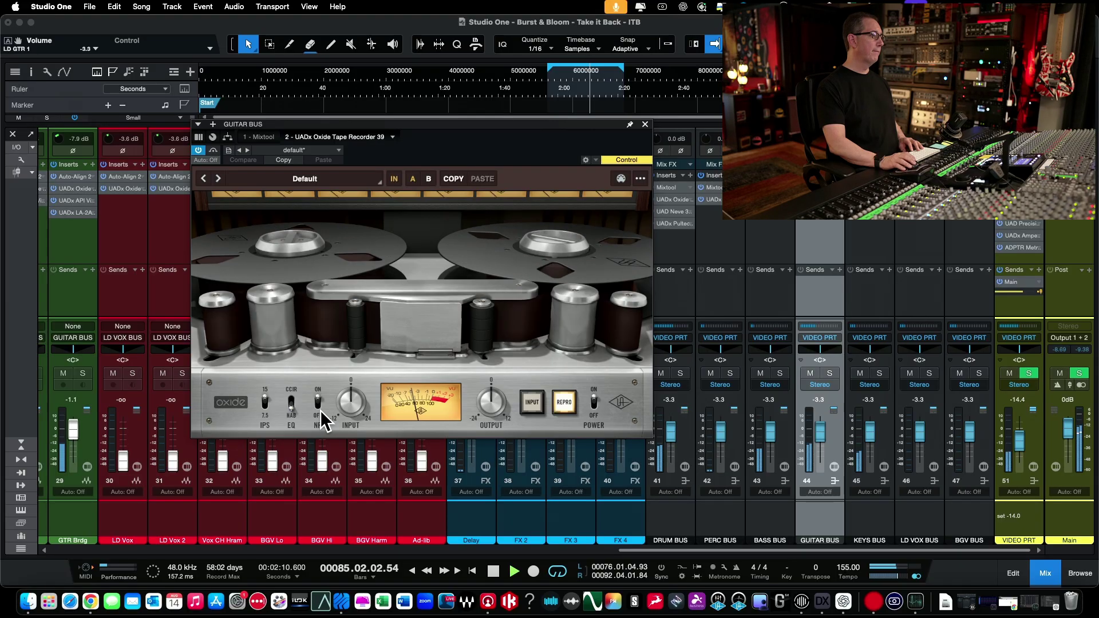
{"action": "left_click_drag", "start_coordinate": [347, 404], "coordinate": [344, 388]}
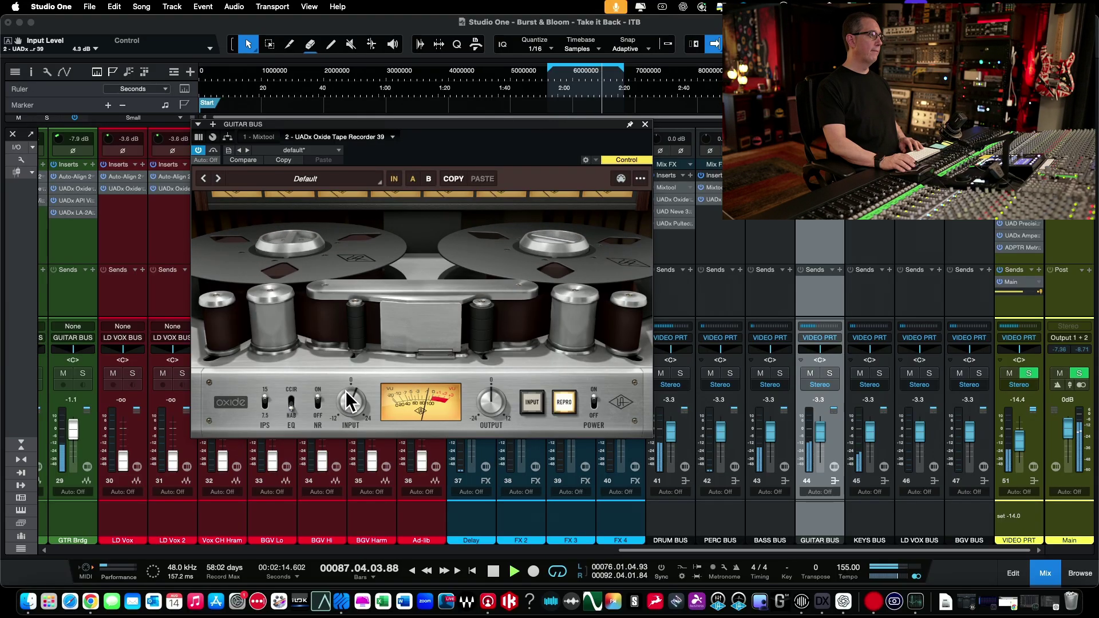
{"action": "left_click_drag", "start_coordinate": [473, 404], "coordinate": [481, 416]}
{"action": "key", "text": "space"}
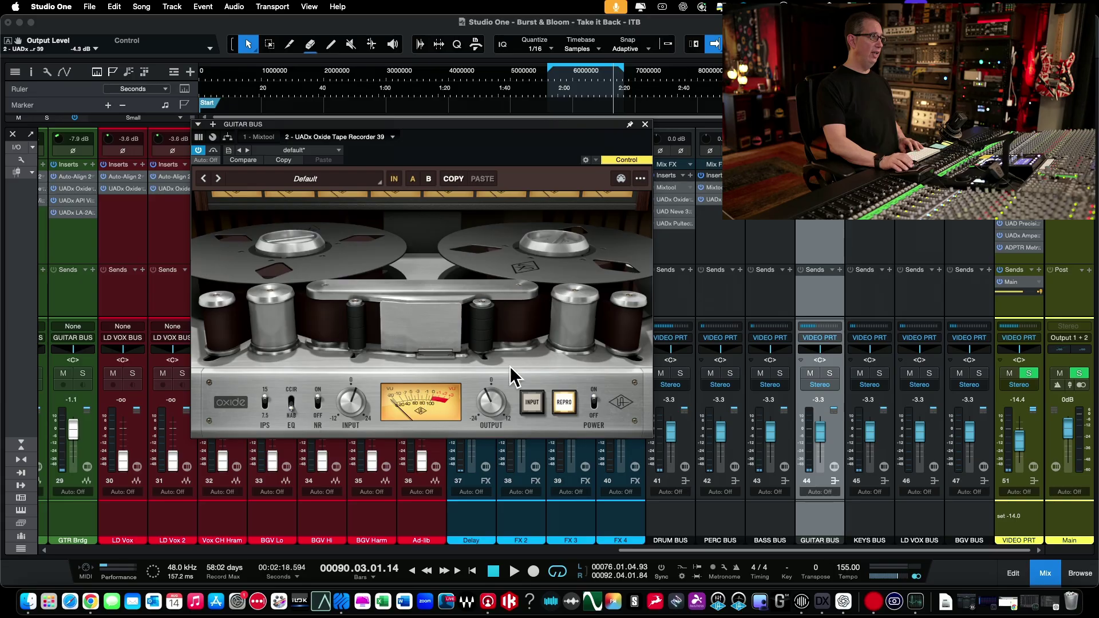
{"action": "left_click", "coordinate": [646, 124]}
On the BASS BUS Oxide Tape Recorder, set the input level to 7.9 dB and the output level to -6.0 dB during playback.
{"action": "left_click", "coordinate": [766, 228]}
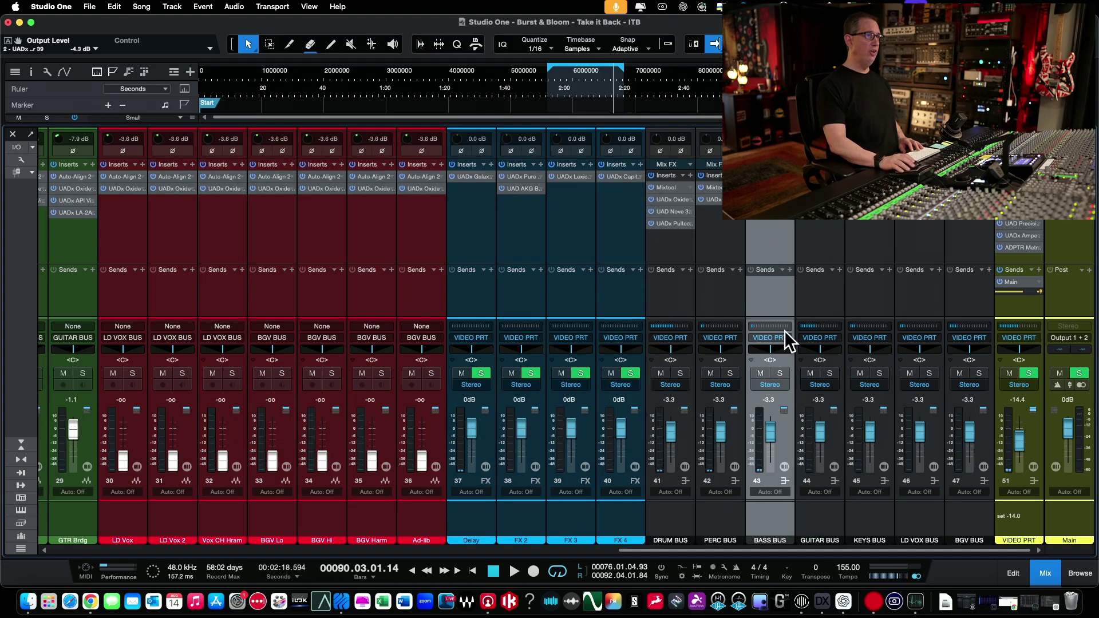
{"action": "double_click", "coordinate": [772, 221]}
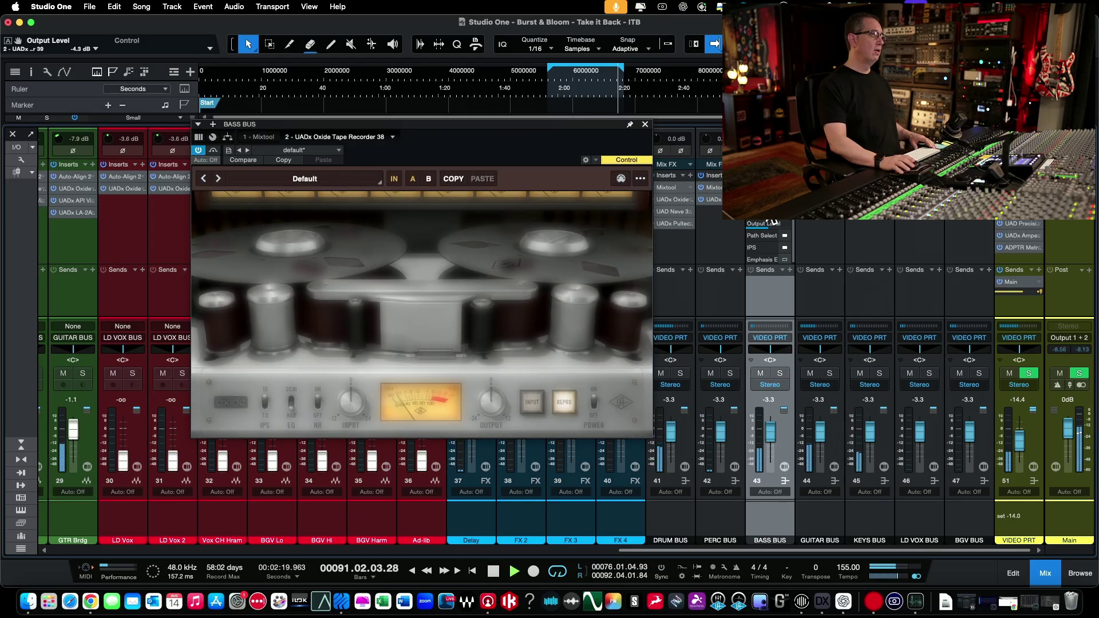
{"action": "double_click", "coordinate": [772, 221]}
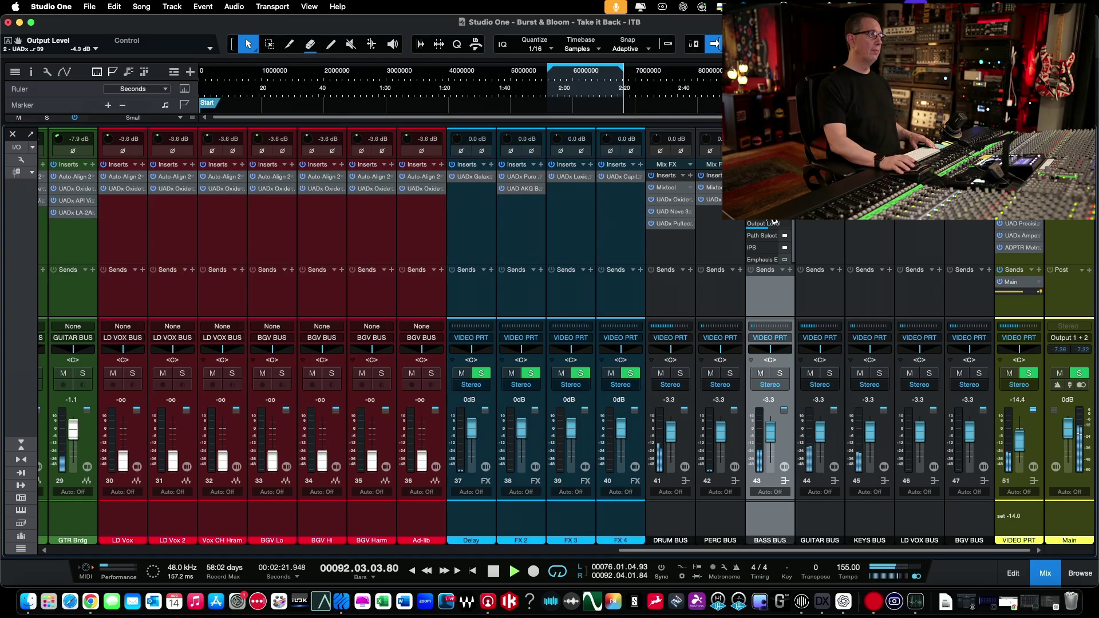
{"action": "double_click", "coordinate": [772, 221]}
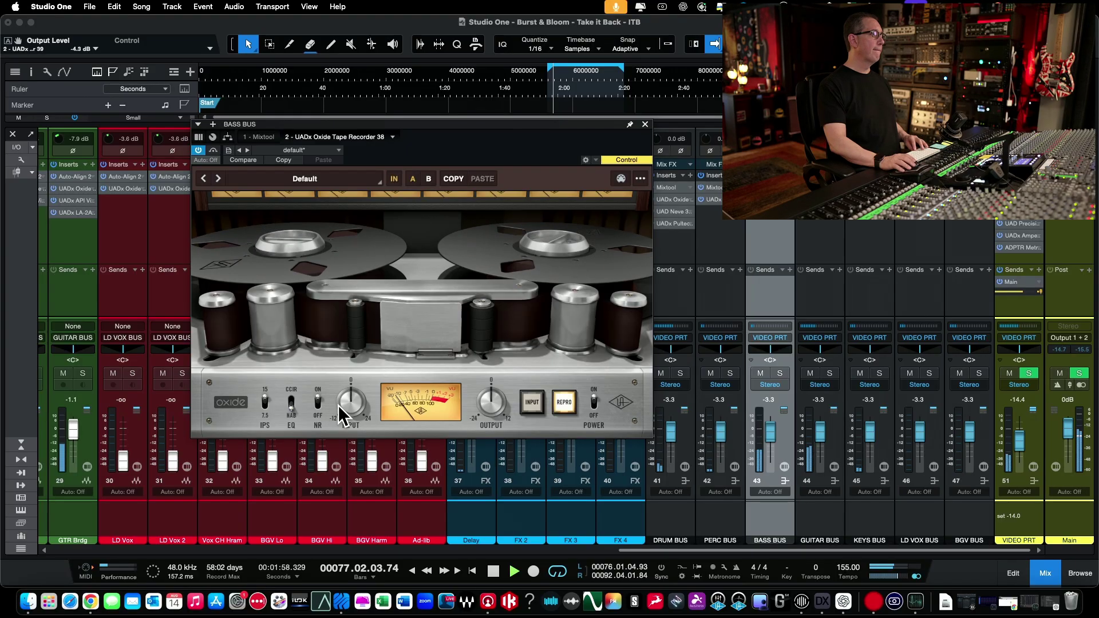
{"action": "left_click_drag", "start_coordinate": [338, 406], "coordinate": [352, 382]}
{"action": "left_click_drag", "start_coordinate": [490, 399], "coordinate": [488, 410]}
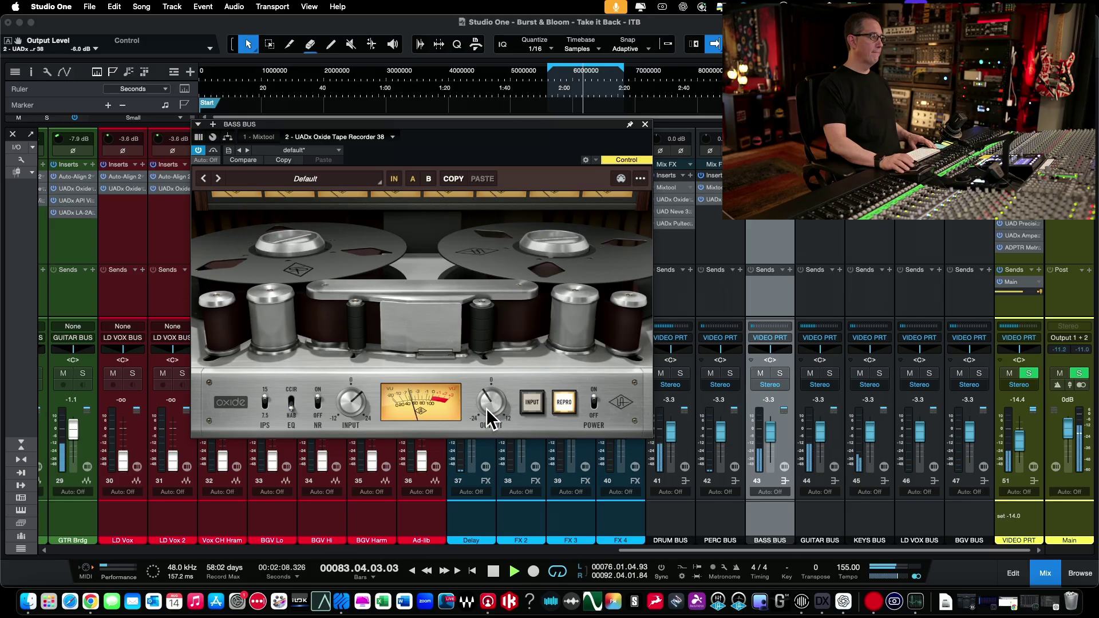
{"action": "left_click_drag", "start_coordinate": [370, 412], "coordinate": [351, 403]}
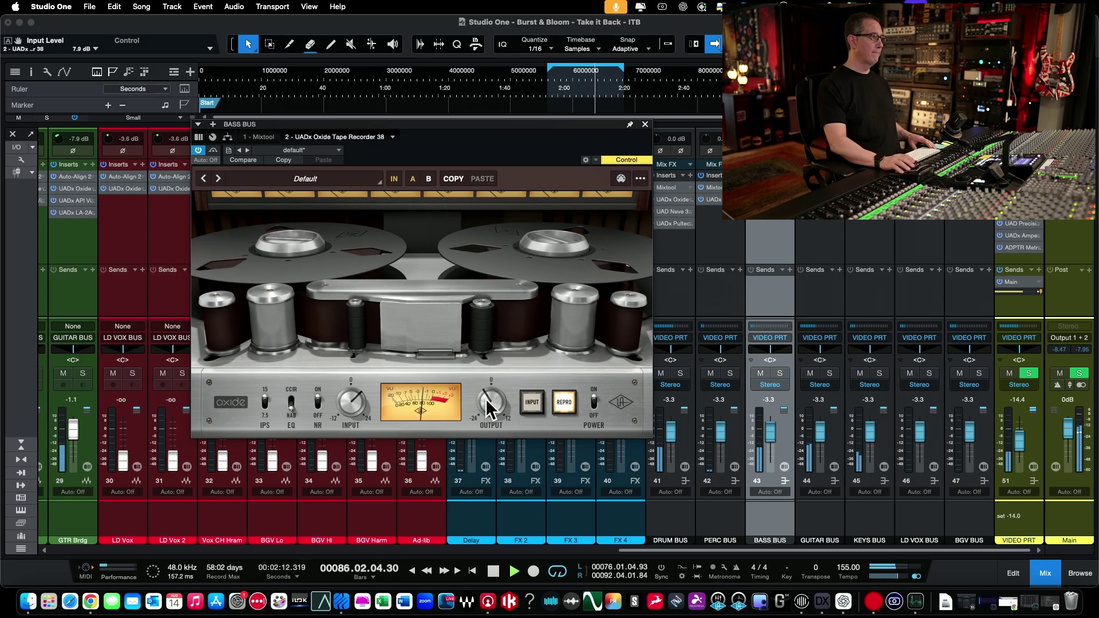
{"action": "left_click", "coordinate": [645, 123]}
On the DRUM BUS Oxide Tape Recorder, set the input level to 5.5 dB and the output to -6.0 dB while playing from the song start.
{"action": "left_click", "coordinate": [718, 228]}
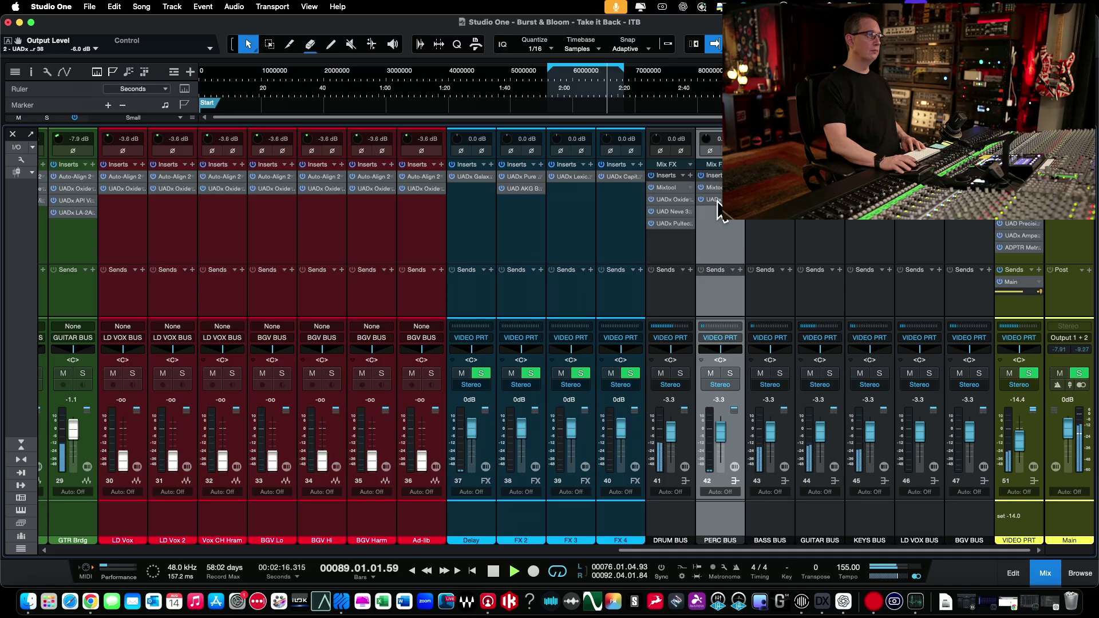
{"action": "double_click", "coordinate": [669, 202]}
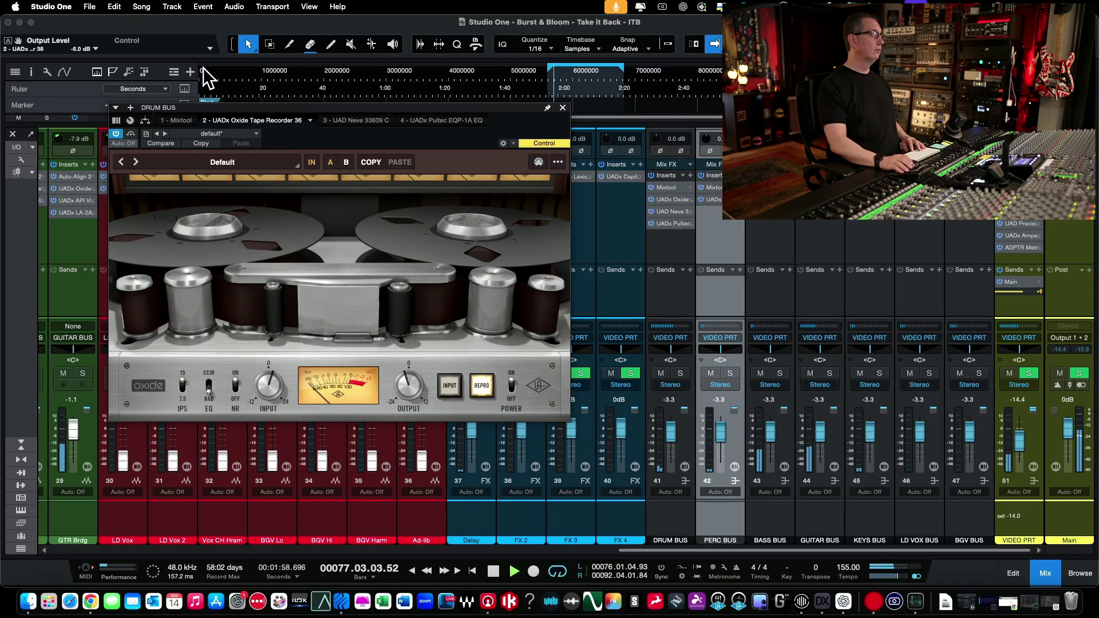
{"action": "left_click", "coordinate": [209, 86]}
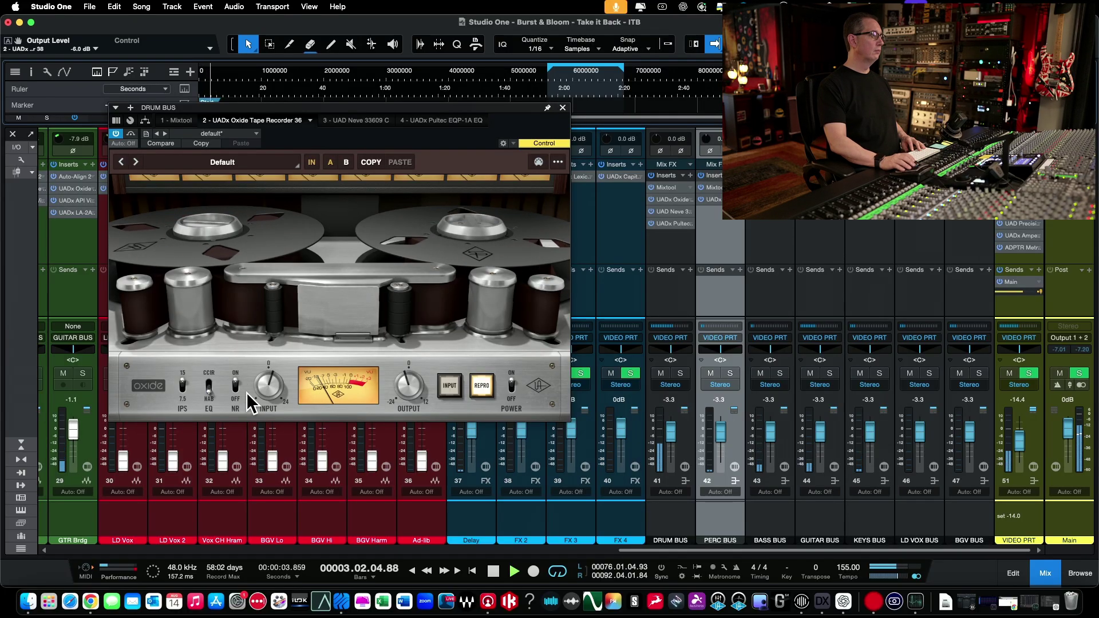
{"action": "left_click", "coordinate": [263, 385]}
{"action": "left_click_drag", "start_coordinate": [263, 384], "coordinate": [266, 375]}
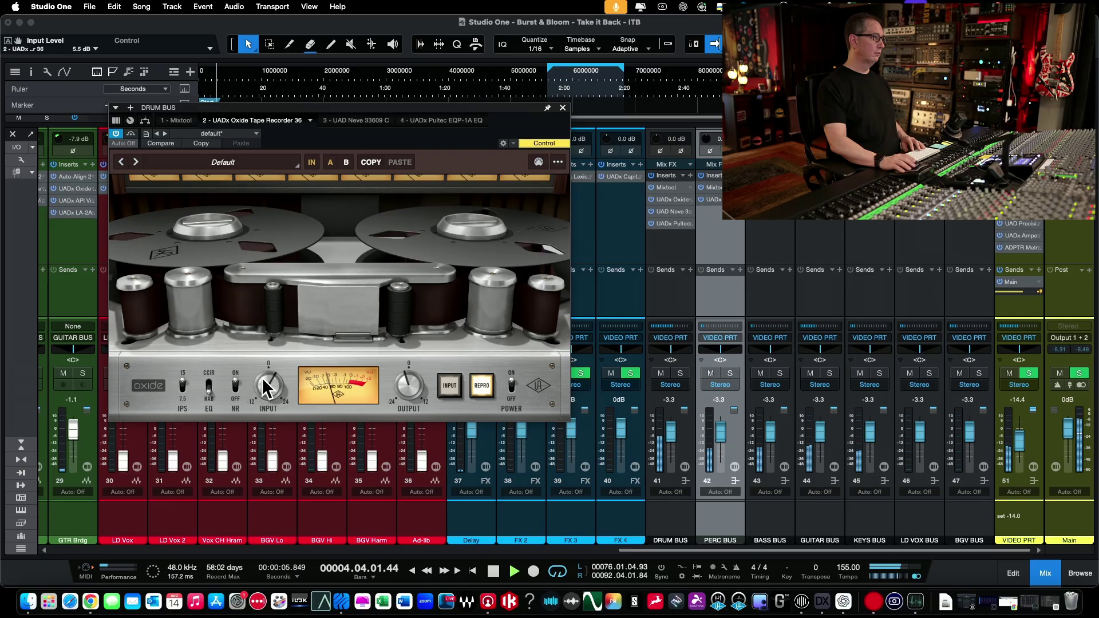
{"action": "mouse_move", "coordinate": [393, 395]}
{"action": "left_mouse_down"}
{"action": "mouse_move", "coordinate": [403, 385]}
{"action": "mouse_move", "coordinate": [405, 395]}
{"action": "left_mouse_up"}
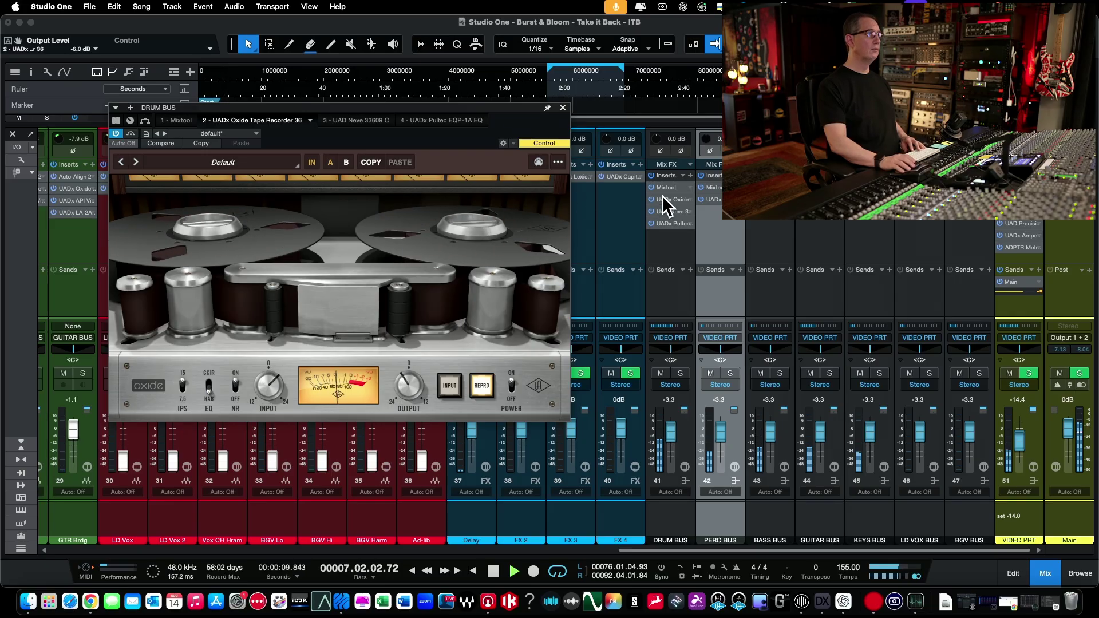
{"action": "key", "text": "space"}
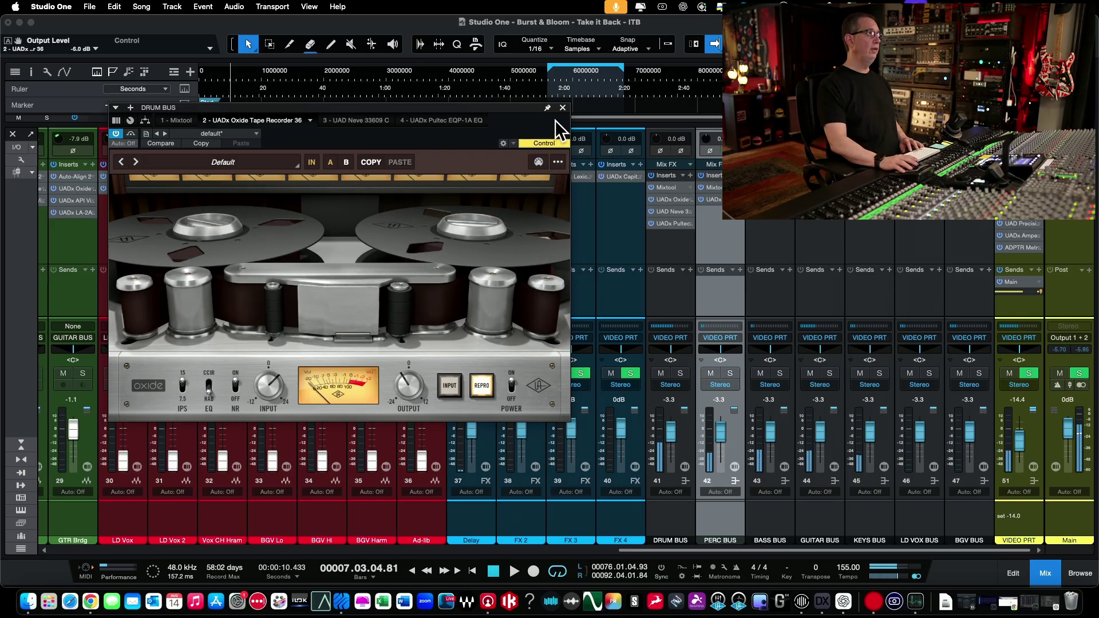
Compare the DRUM BUS sound with the Neve 33609 C compressor powered off and on during playback.
{"action": "left_click", "coordinate": [370, 122]}
{"action": "left_click_drag", "start_coordinate": [373, 110], "coordinate": [310, 123]}
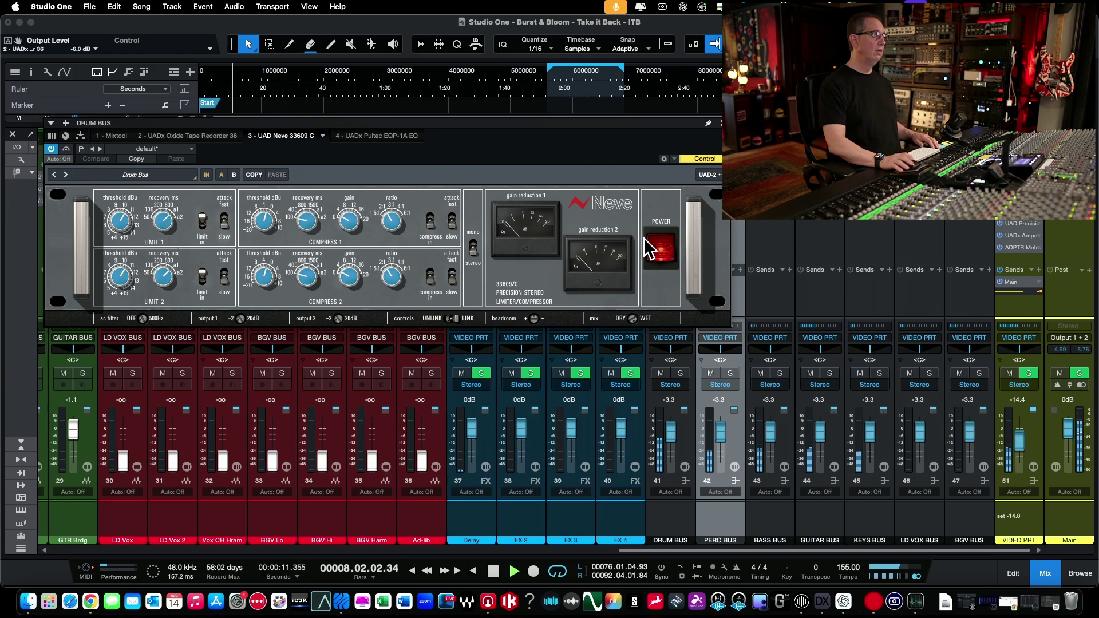
{"action": "left_click", "coordinate": [659, 252]}
{"action": "left_click", "coordinate": [658, 252]}
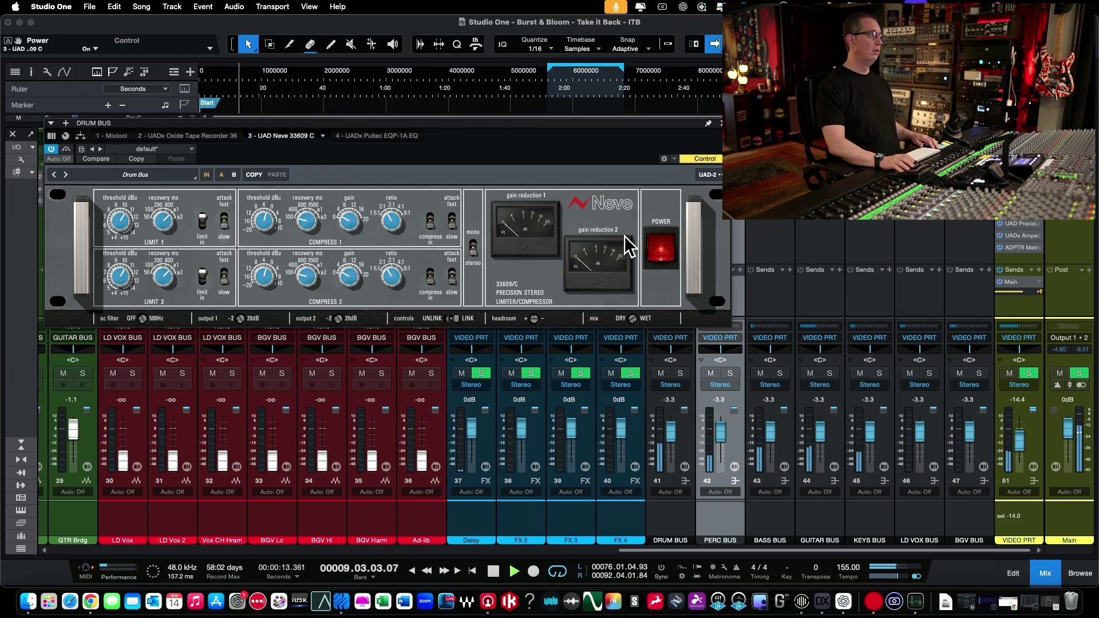
Compare the DRUM BUS with the Pultec EQP-1A switched off and back at 0 dB output, then stop playback and close the plug-in.
{"action": "left_click", "coordinate": [376, 134]}
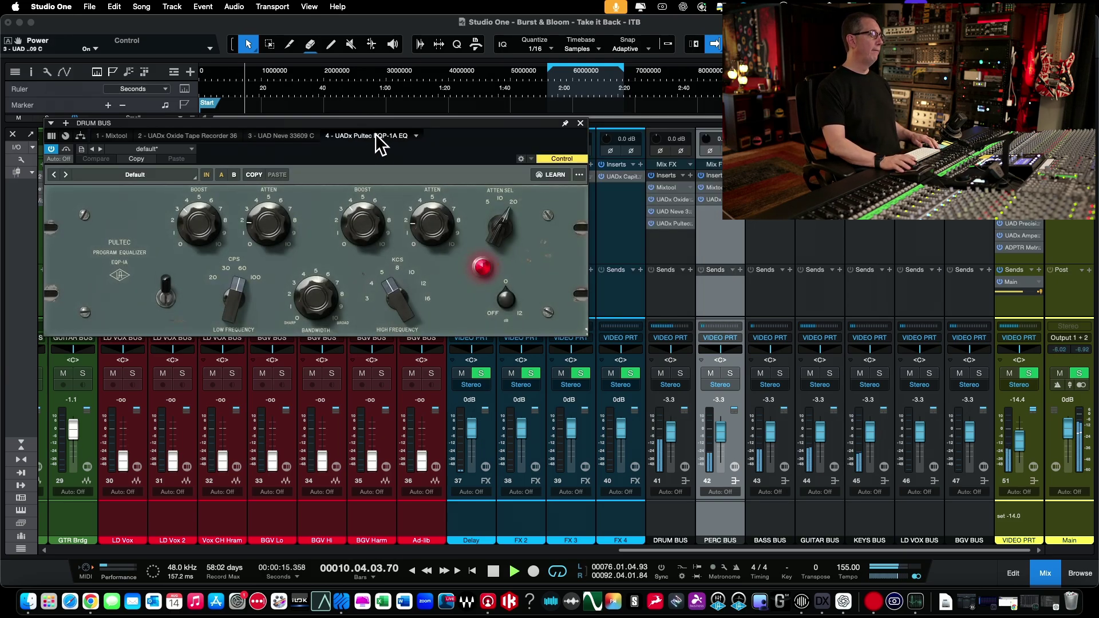
{"action": "left_click", "coordinate": [492, 310]}
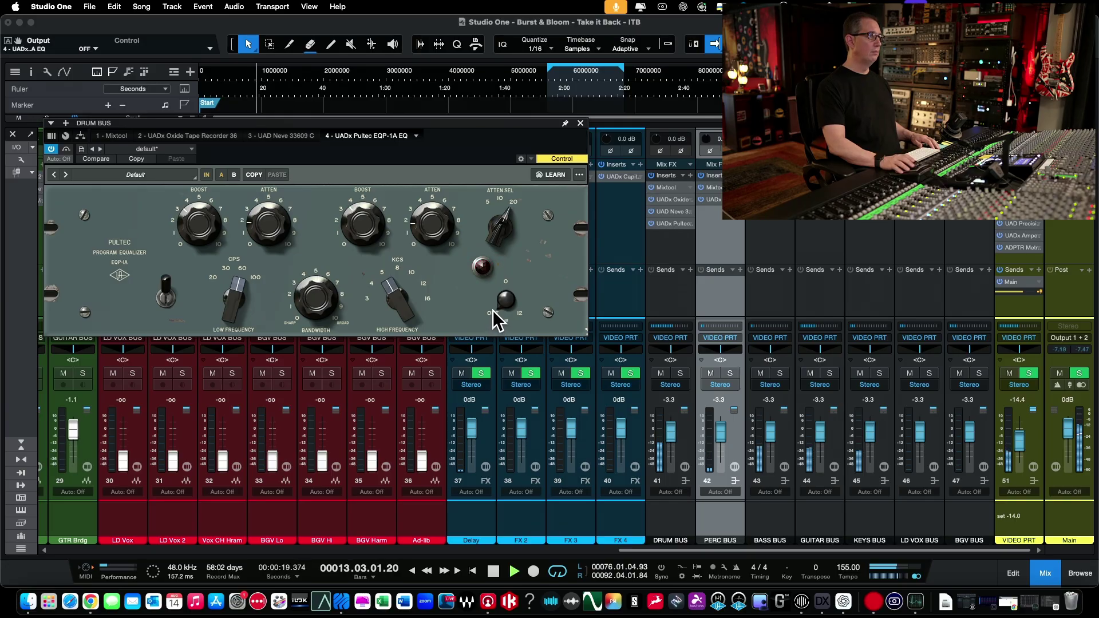
{"action": "left_click", "coordinate": [505, 283]}
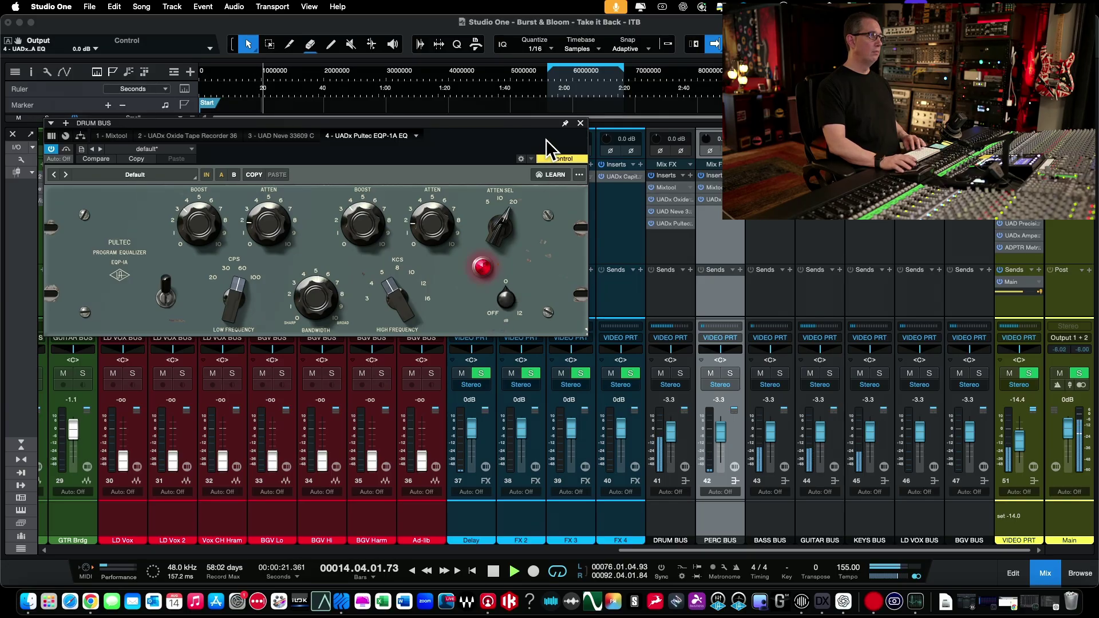
{"action": "key", "text": "space"}
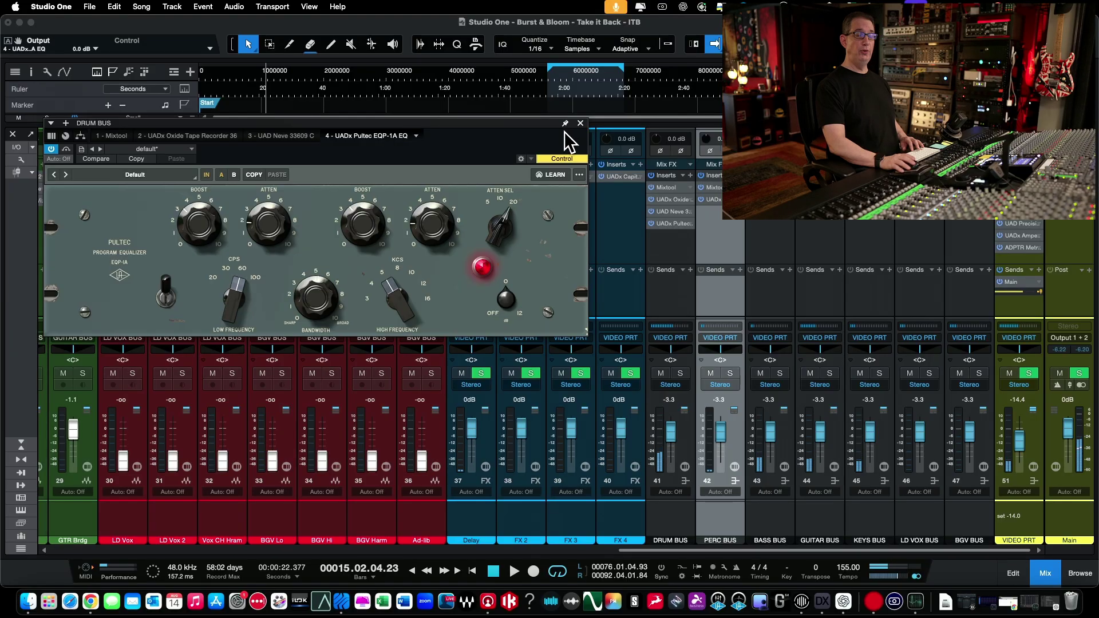
{"action": "left_click", "coordinate": [580, 123]}
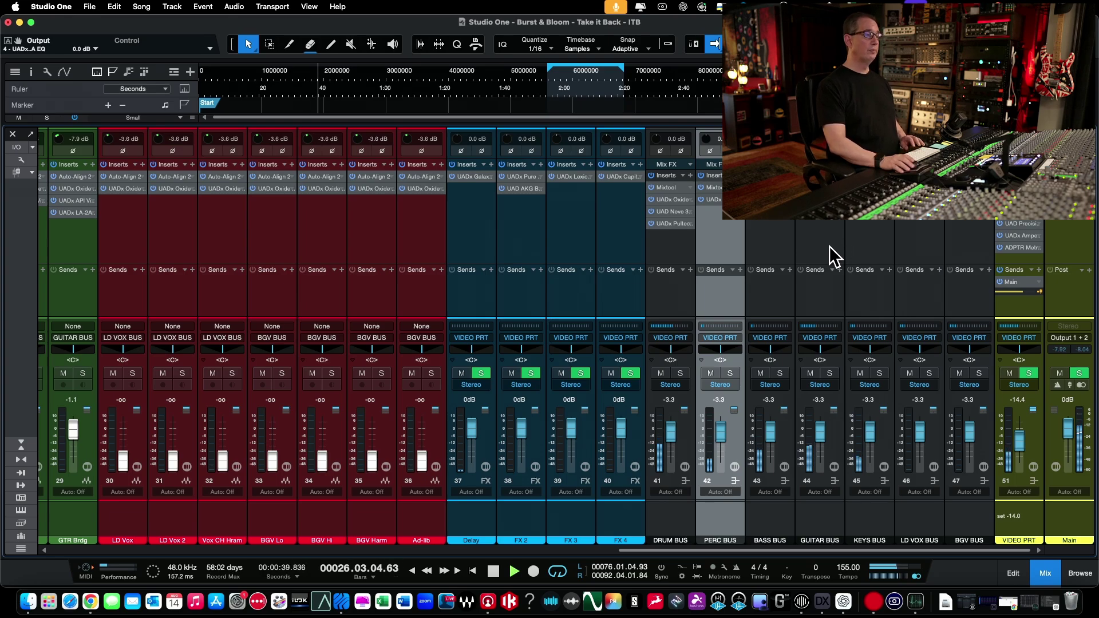
On the GUITAR BUS Oxide Tape Recorder, raise the input level to 6.0 dB, set the output to -6.0 dB during playback and close it.
{"action": "key", "text": "space"}
{"action": "double_click", "coordinate": [824, 198]}
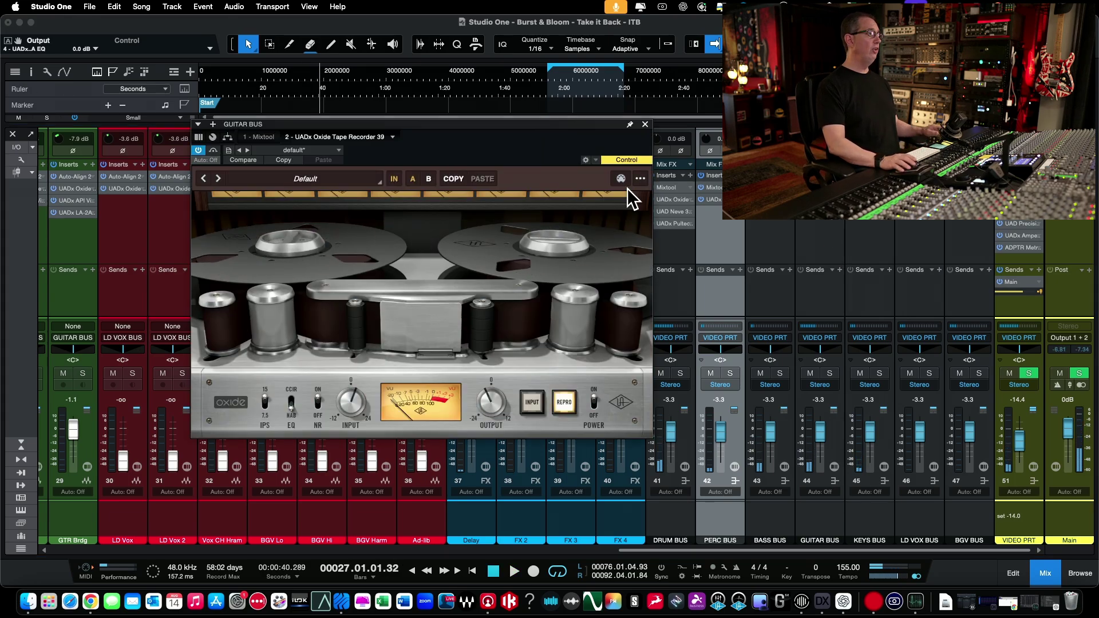
{"action": "left_click_drag", "start_coordinate": [383, 121], "coordinate": [354, 123]}
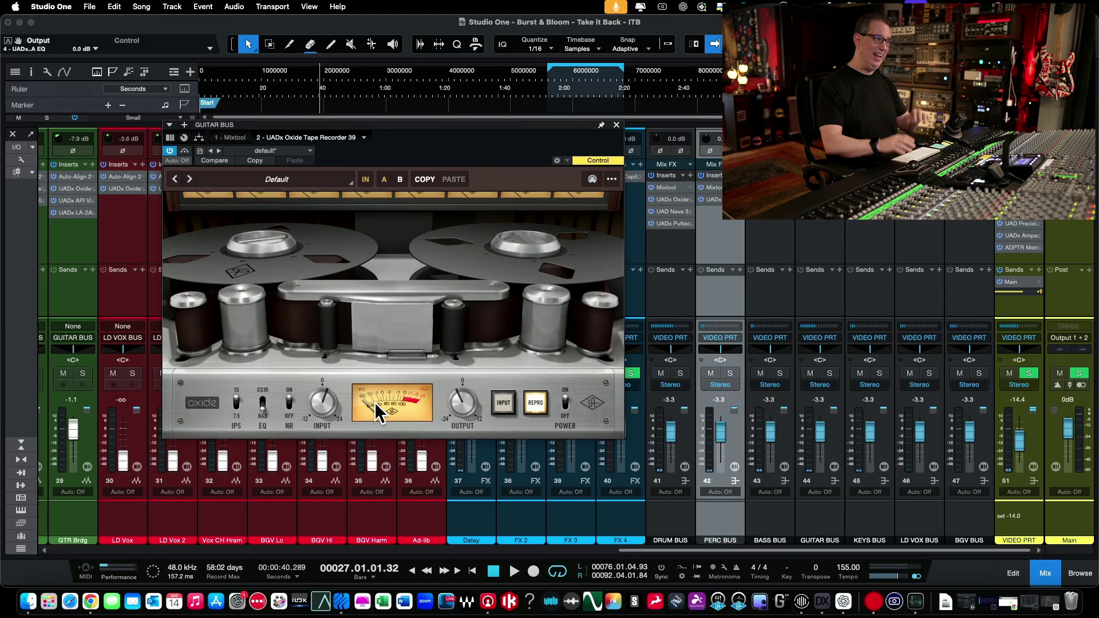
{"action": "key", "text": "space"}
{"action": "left_click_drag", "start_coordinate": [318, 399], "coordinate": [319, 393]}
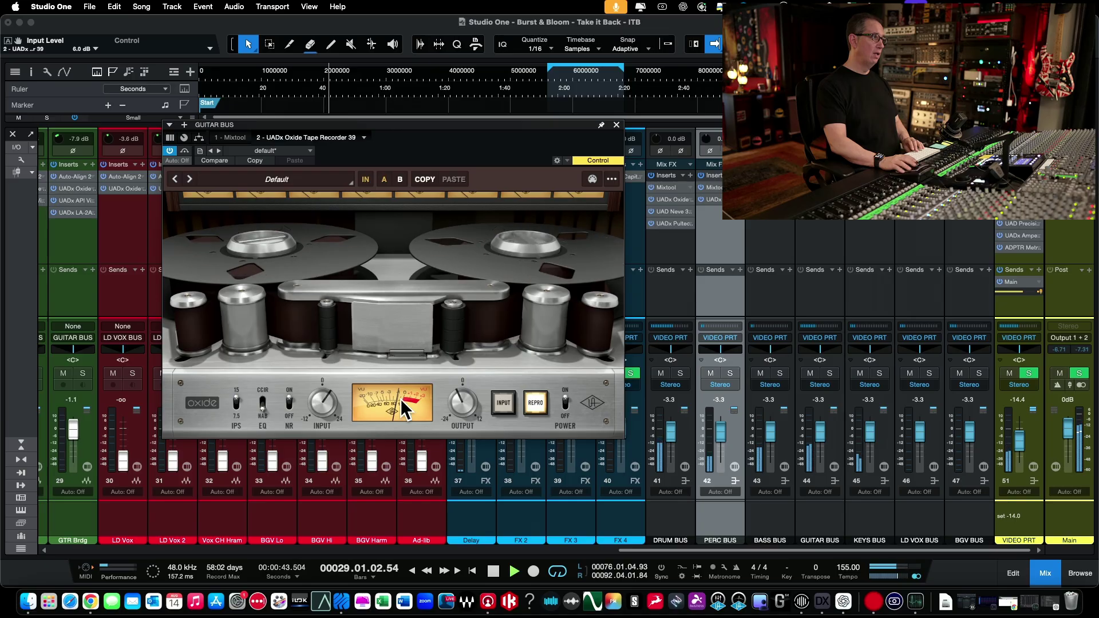
{"action": "left_click_drag", "start_coordinate": [454, 398], "coordinate": [452, 403]}
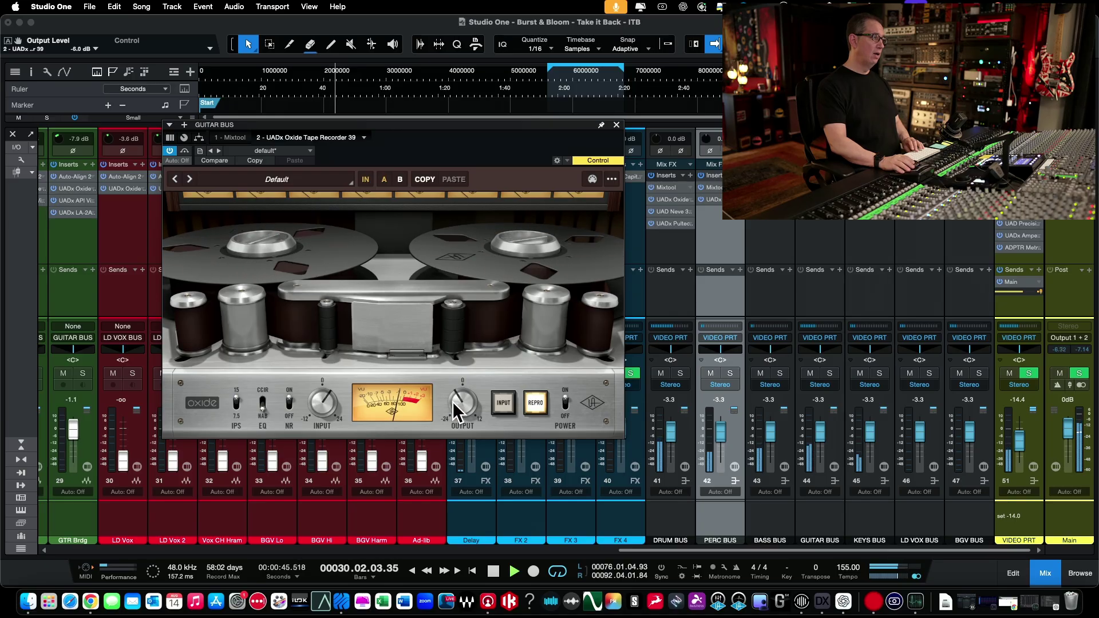
{"action": "left_click", "coordinate": [616, 125]}
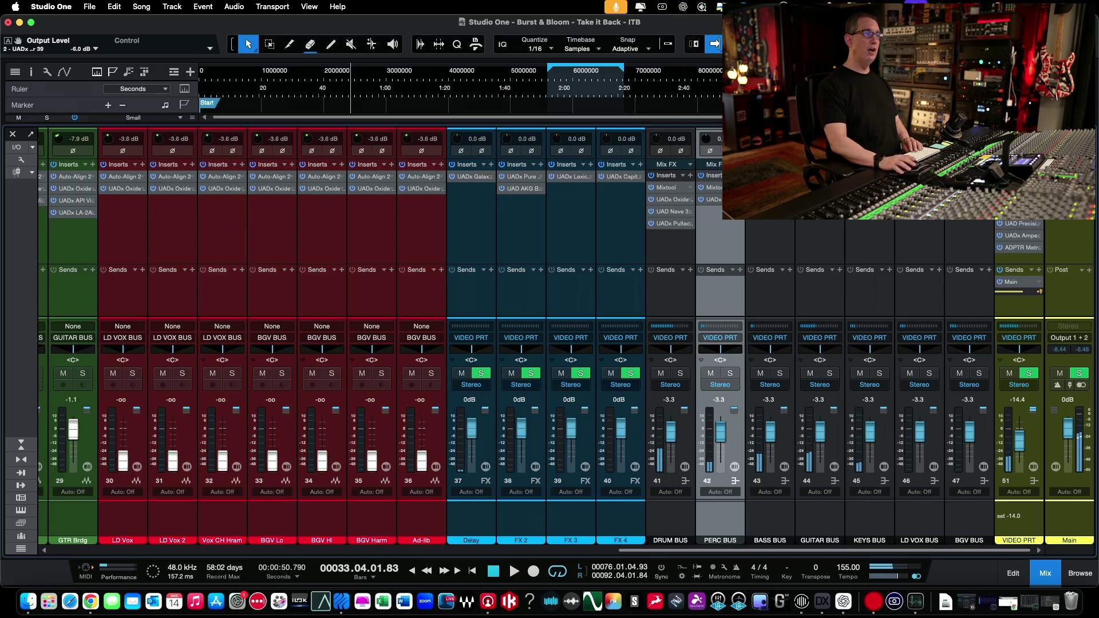
On the VIDEO PRT API 2500 Bus Compressor, set the threshold to -6.7 dB and compare the mix with its power off and on.
{"action": "double_click", "coordinate": [1019, 187]}
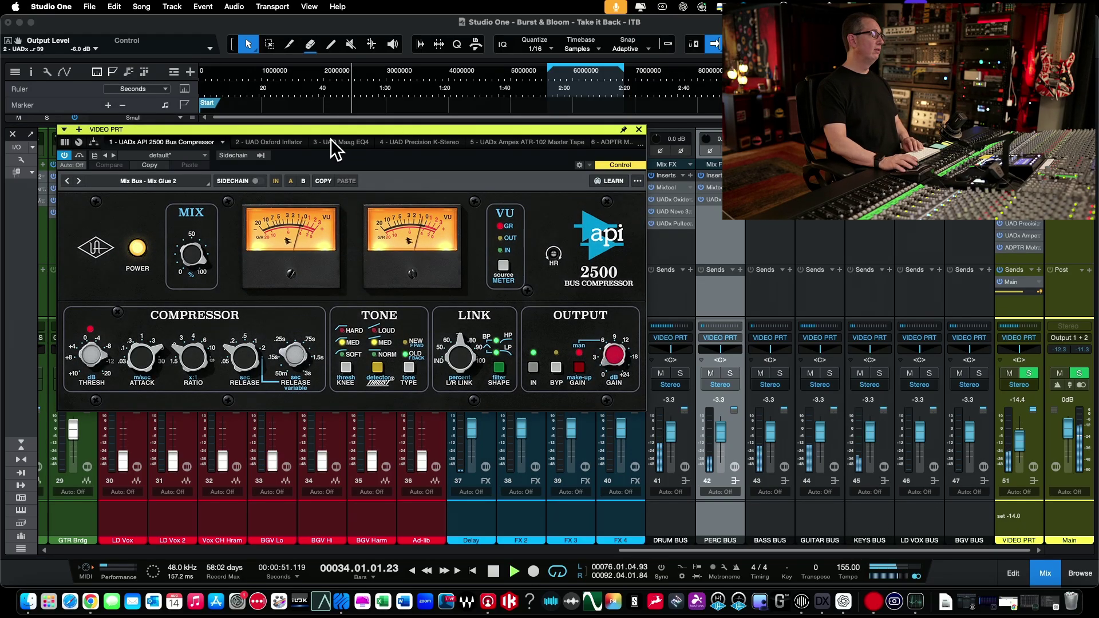
{"action": "left_click", "coordinate": [95, 359]}
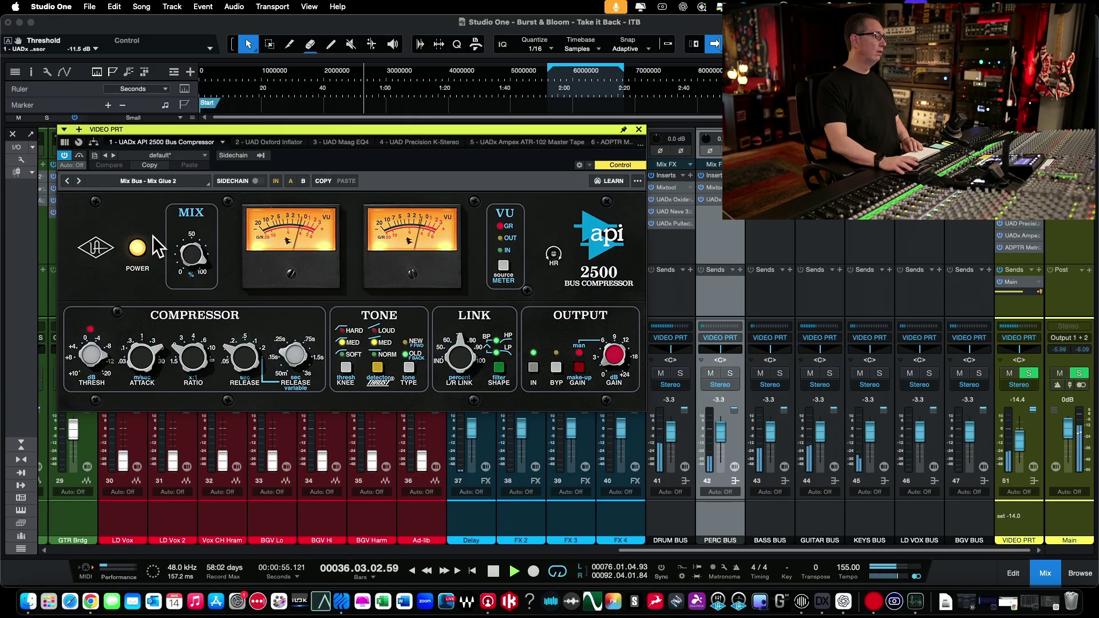
{"action": "left_click", "coordinate": [141, 247]}
{"action": "left_click", "coordinate": [141, 246]}
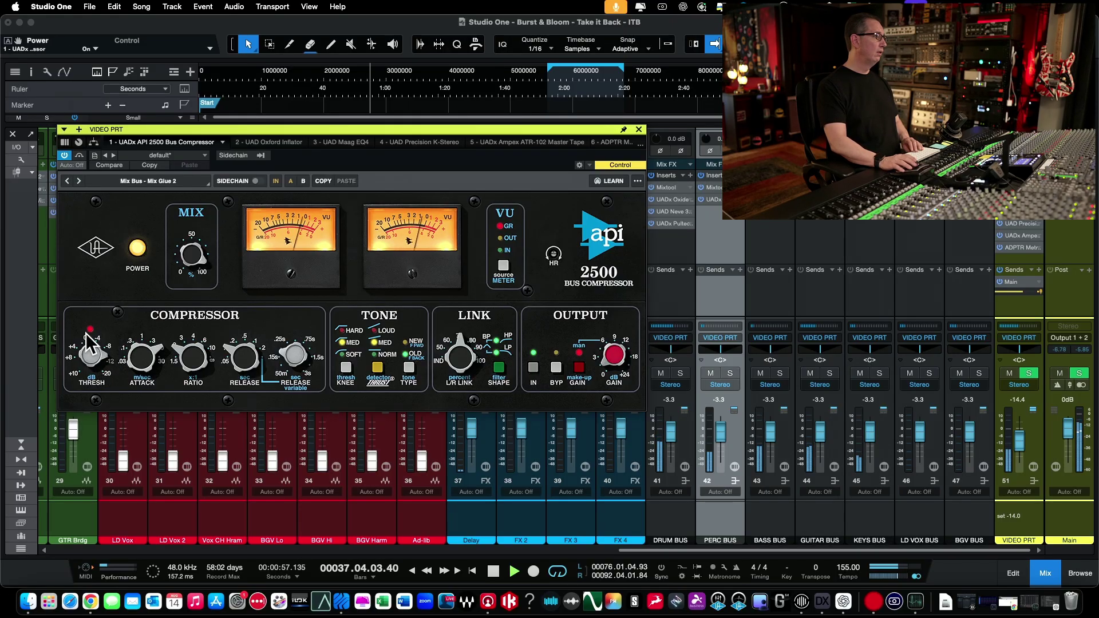
{"action": "left_click_drag", "start_coordinate": [91, 358], "coordinate": [89, 385]}
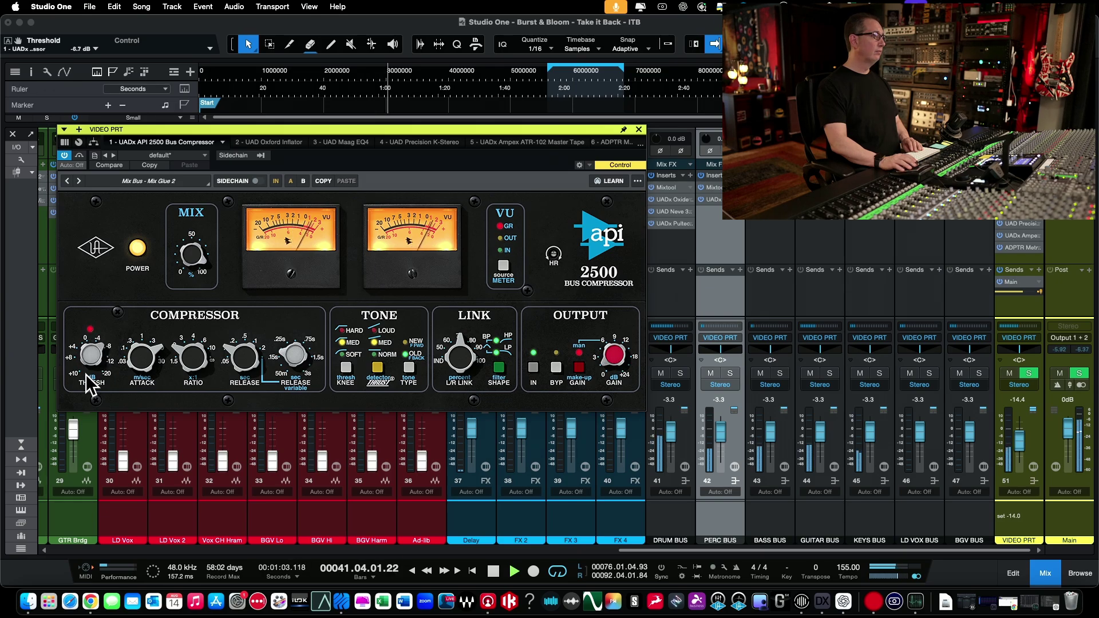
{"action": "left_click", "coordinate": [138, 248]}
{"action": "left_click", "coordinate": [140, 248]}
Resize the VIDEO PRT Oxford Inflator window to 125% and compare the mix with the Inflator bypassed and active.
{"action": "left_click", "coordinate": [274, 143]}
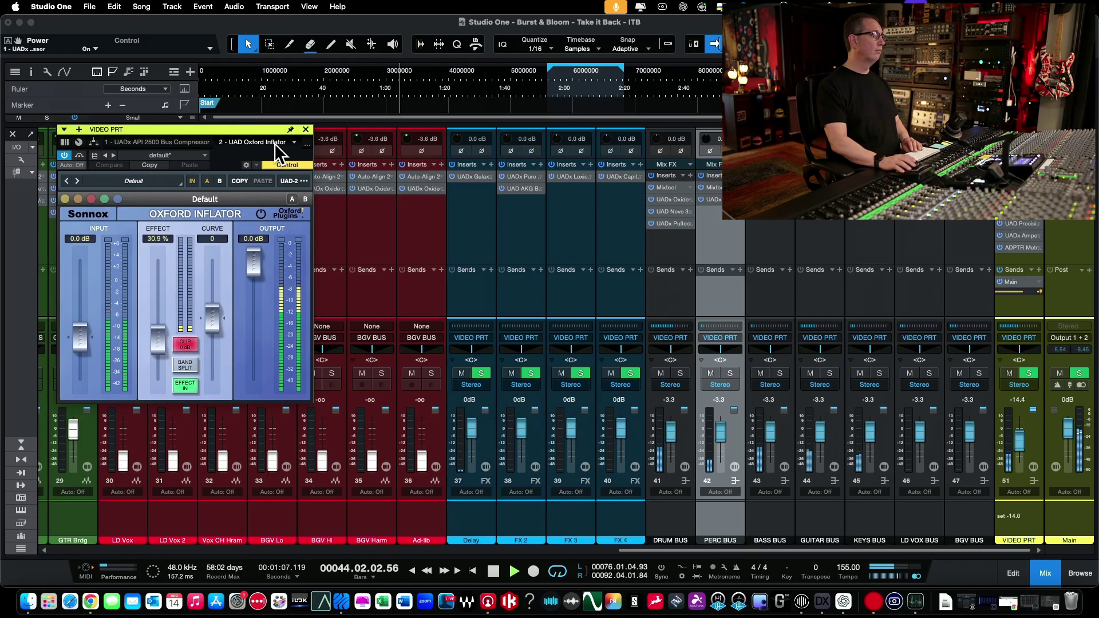
{"action": "left_click_drag", "start_coordinate": [250, 128], "coordinate": [306, 119]}
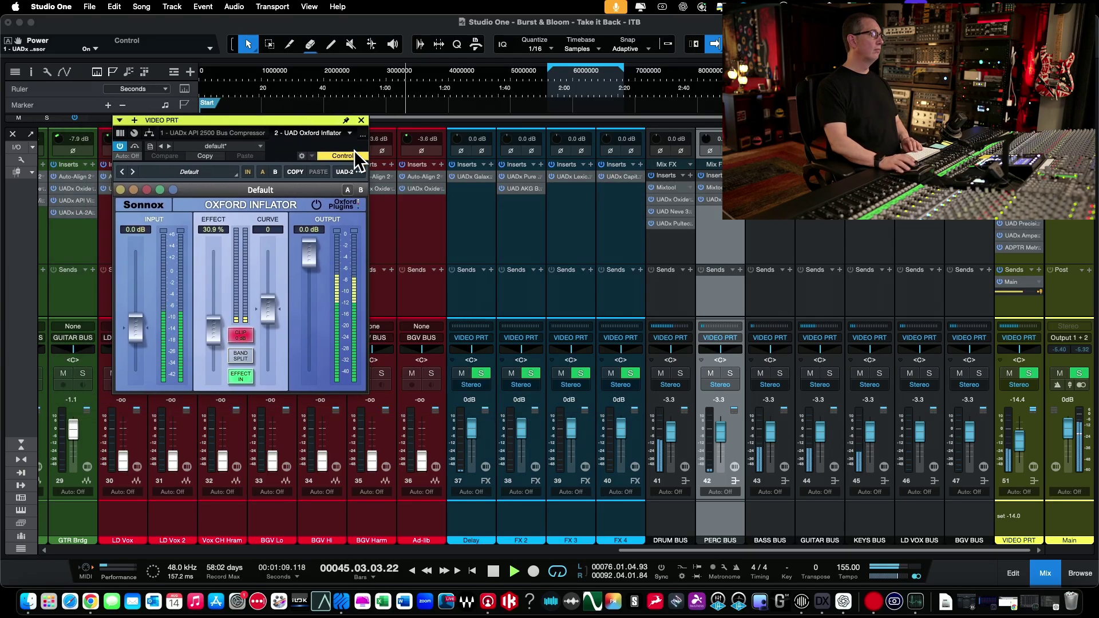
{"action": "left_click", "coordinate": [360, 172]}
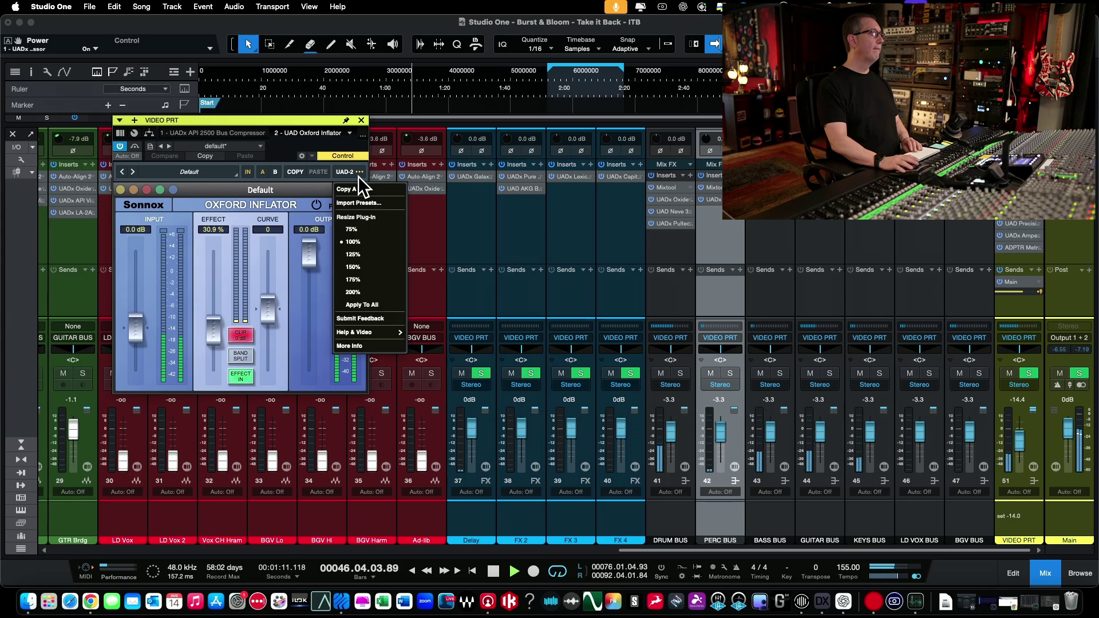
{"action": "left_click", "coordinate": [359, 254]}
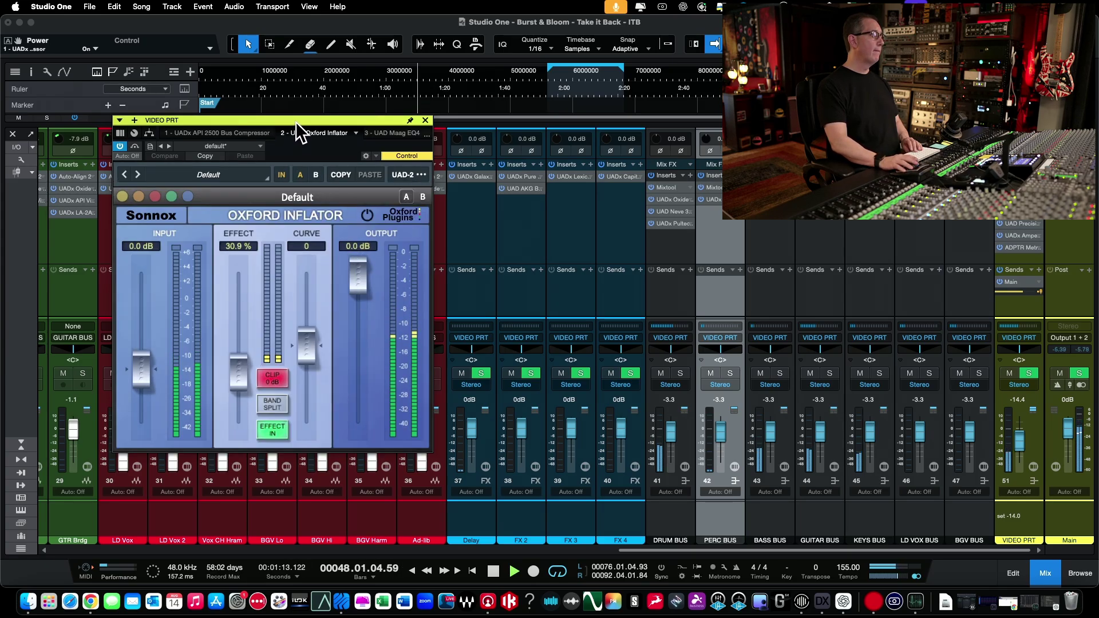
{"action": "left_click_drag", "start_coordinate": [295, 121], "coordinate": [309, 98]}
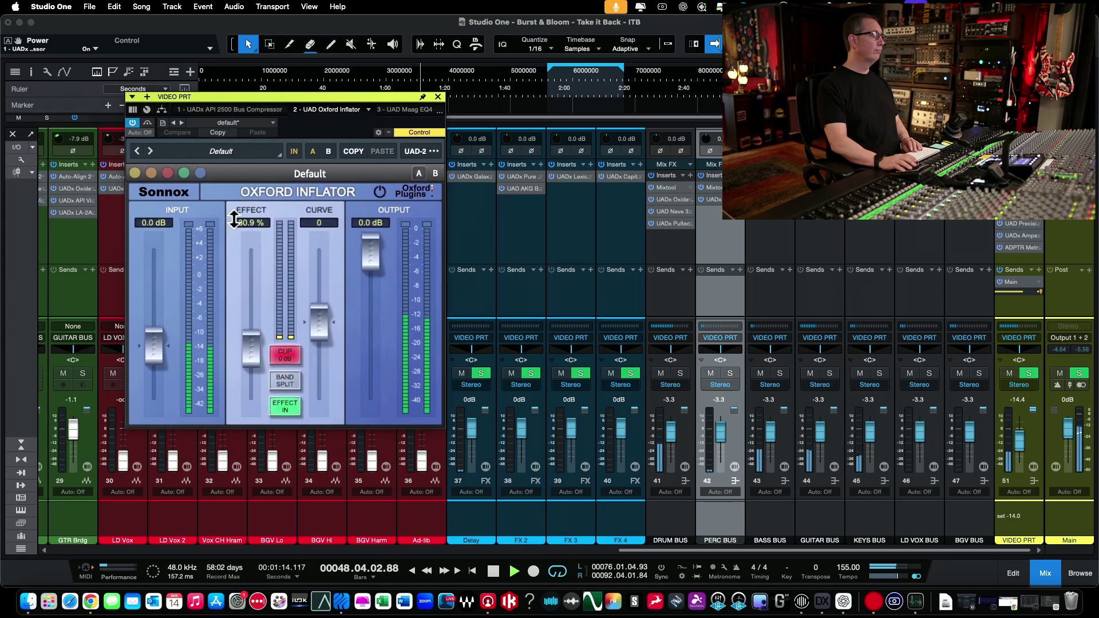
{"action": "left_click", "coordinate": [295, 149]}
{"action": "left_click", "coordinate": [295, 149]}
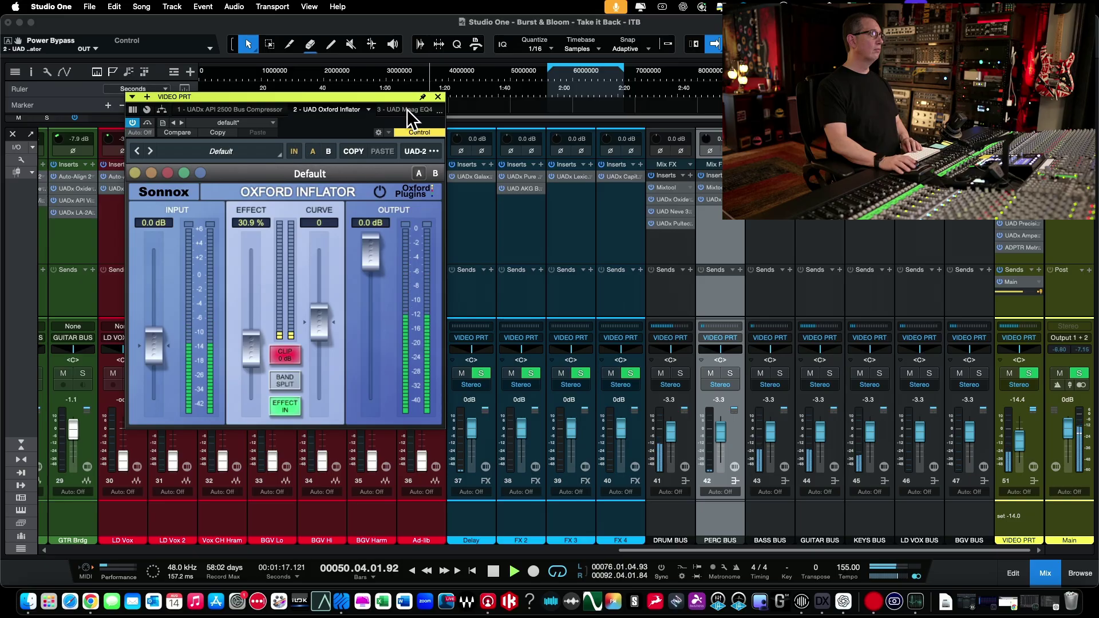
Pass over the Maag EQ4 on VIDEO PRT and compare the mix with the Precision K-Stereo powered off and on.
{"action": "left_click", "coordinate": [408, 111]}
{"action": "left_click", "coordinate": [431, 112]}
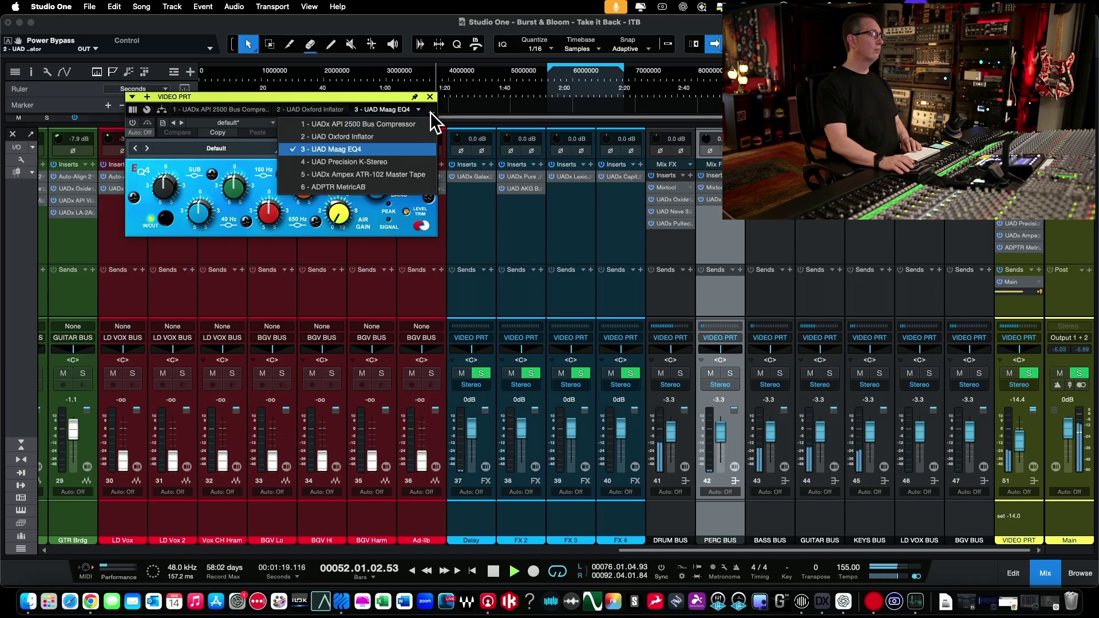
{"action": "left_click", "coordinate": [355, 162]}
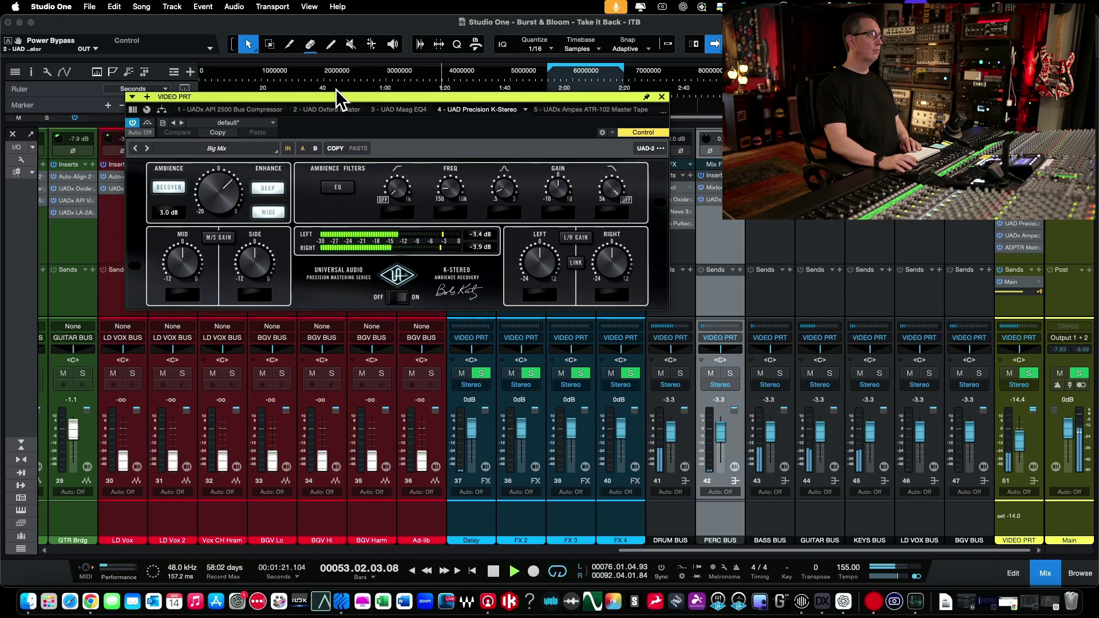
{"action": "left_click_drag", "start_coordinate": [336, 97], "coordinate": [305, 102]}
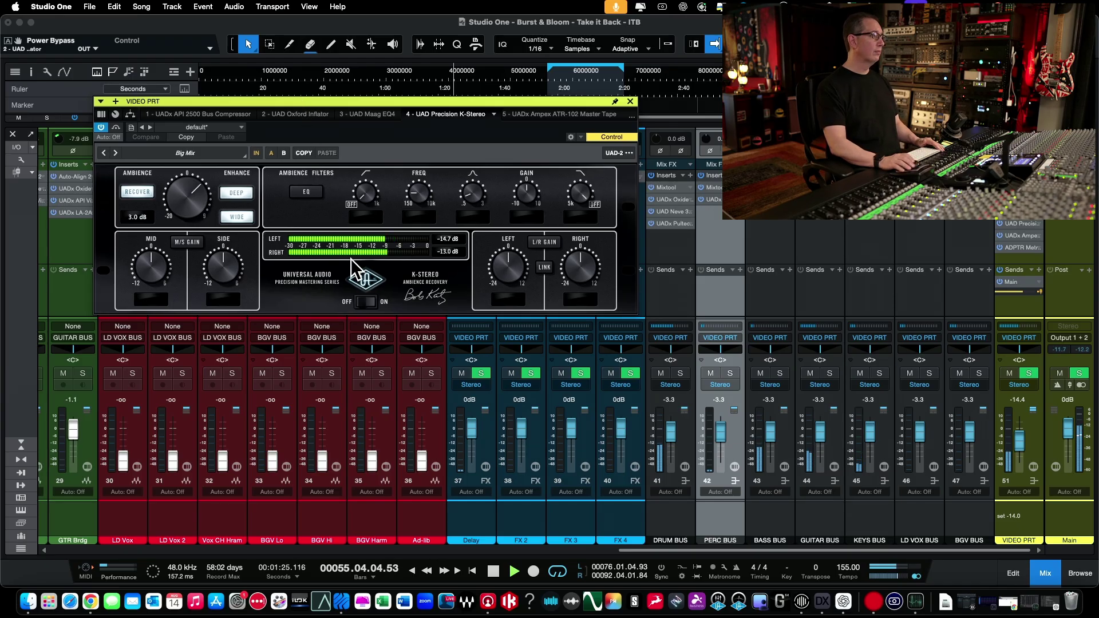
{"action": "left_click", "coordinate": [365, 283]}
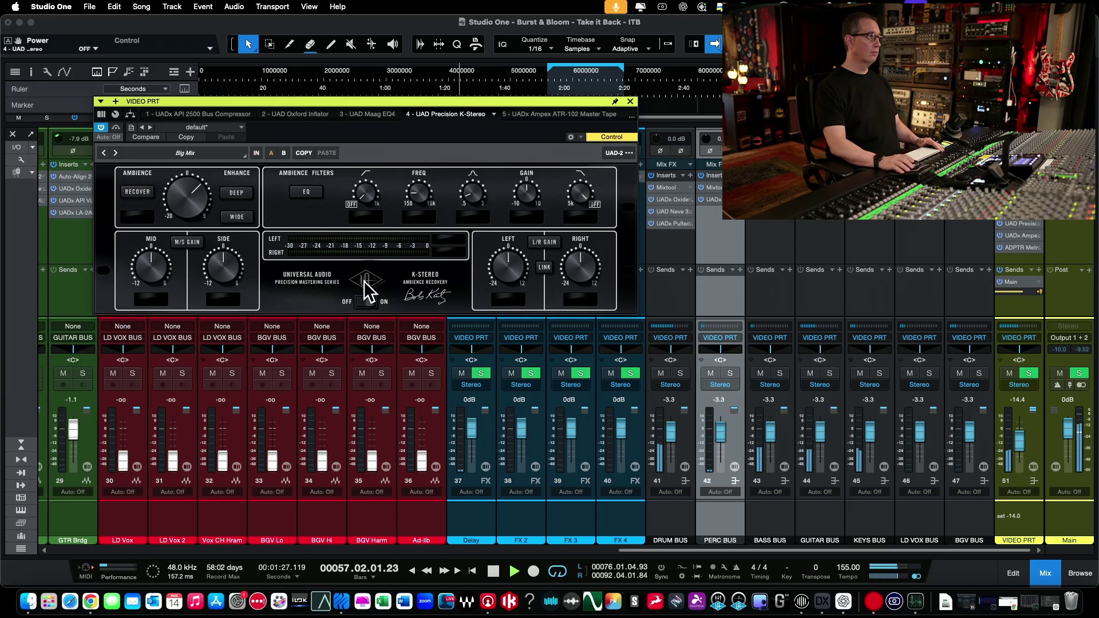
{"action": "left_click", "coordinate": [364, 281]}
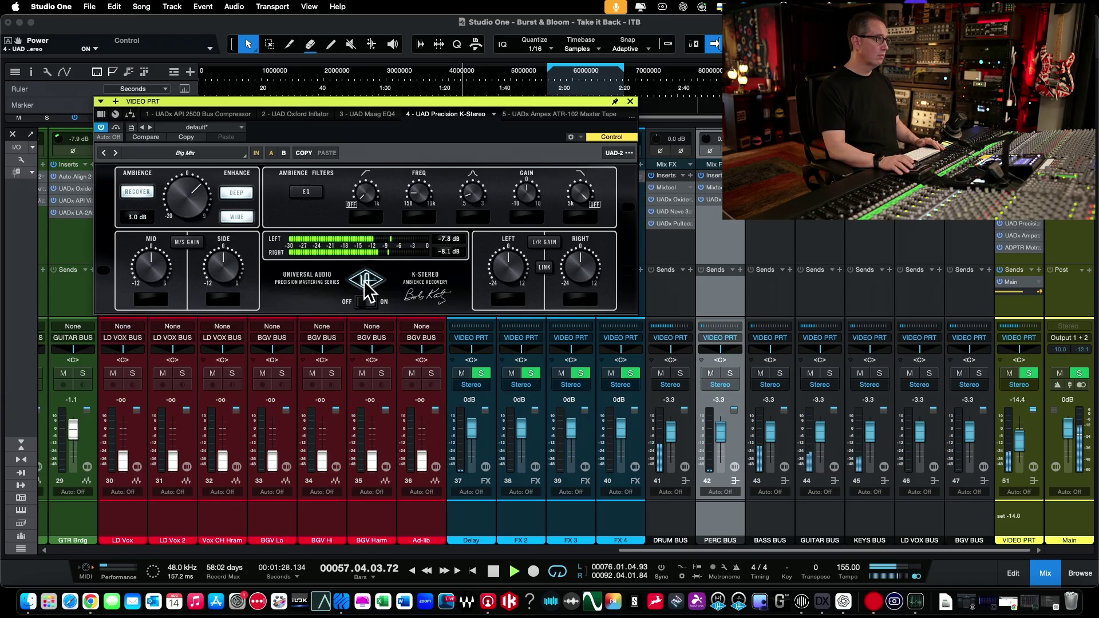
Compare the VIDEO PRT mix with the Ampex ATR-102 Master Tape bypassed and active during playback.
{"action": "left_click", "coordinate": [581, 114]}
{"action": "left_click_drag", "start_coordinate": [407, 99], "coordinate": [421, 46]}
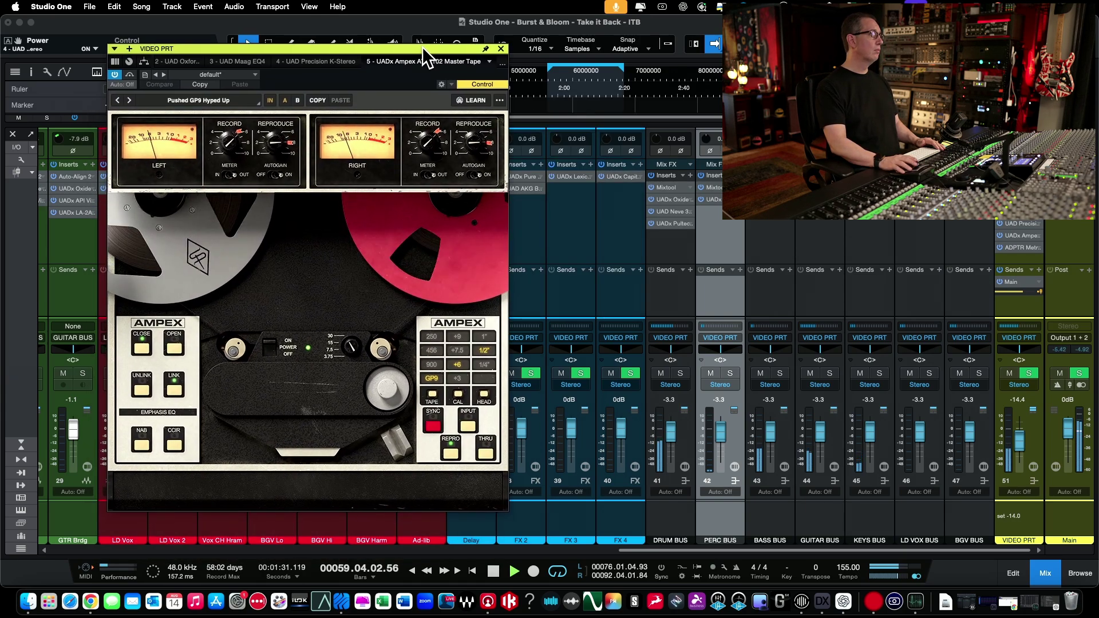
{"action": "left_click", "coordinate": [270, 100]}
{"action": "left_click", "coordinate": [270, 100]}
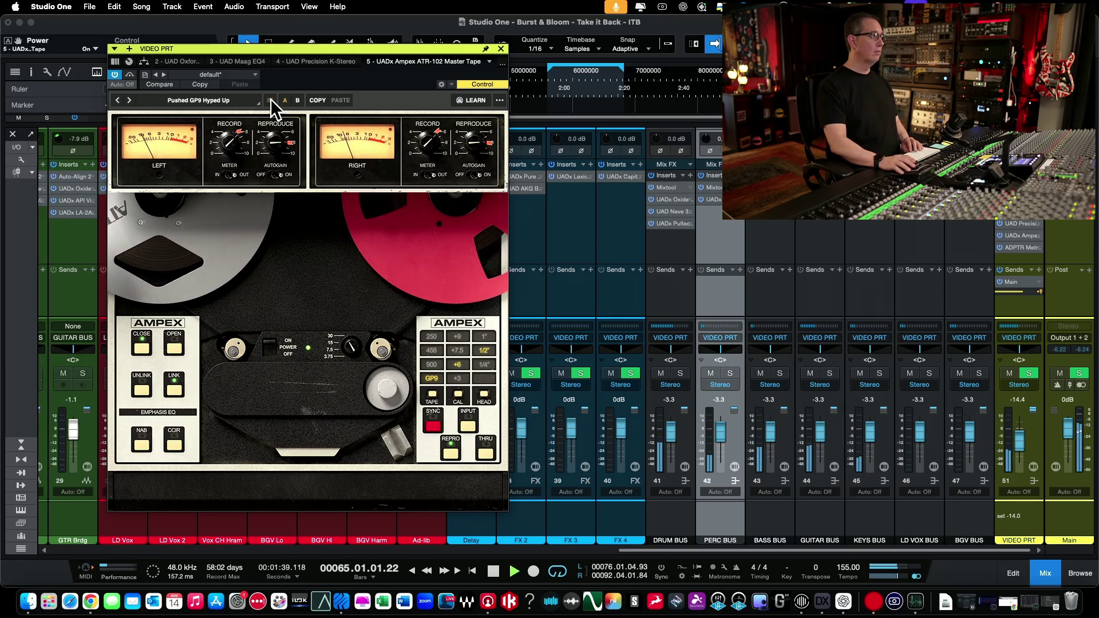
Pause and resume playback, close the Ampex ATR-102 window, and listen to the full mix across the mixer channels.
{"action": "key", "text": "space"}
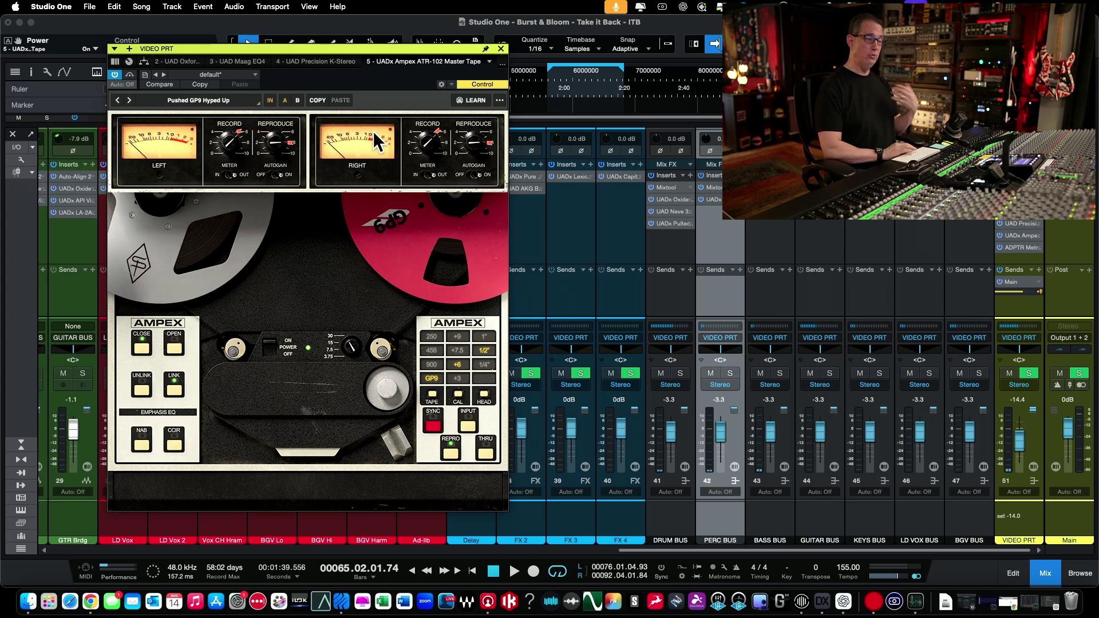
{"action": "key", "text": "space"}
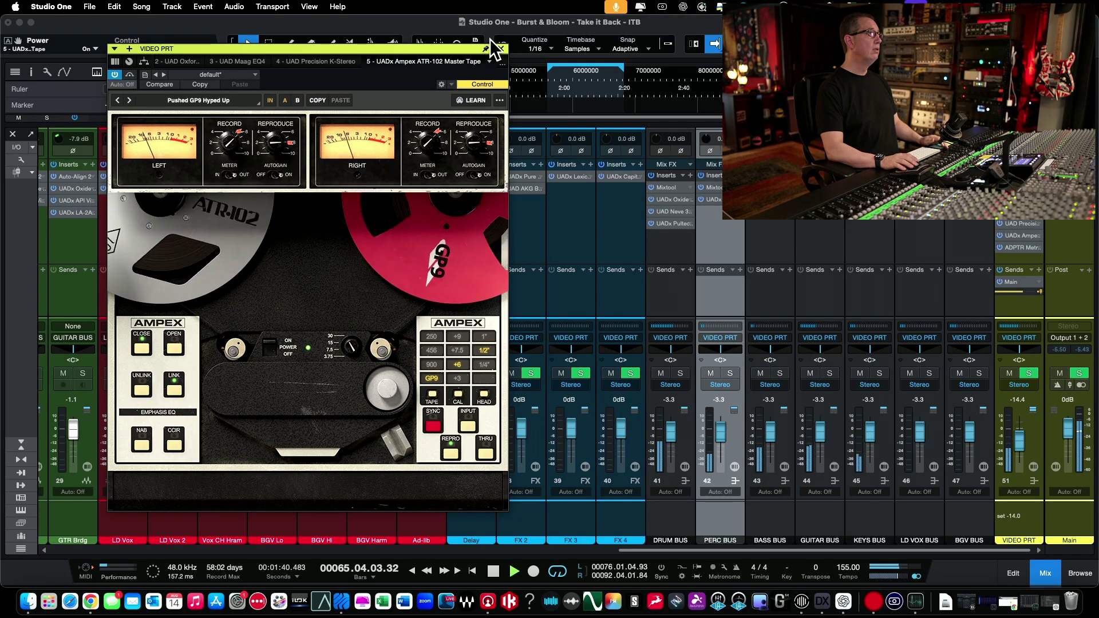
{"action": "left_click", "coordinate": [501, 49]}
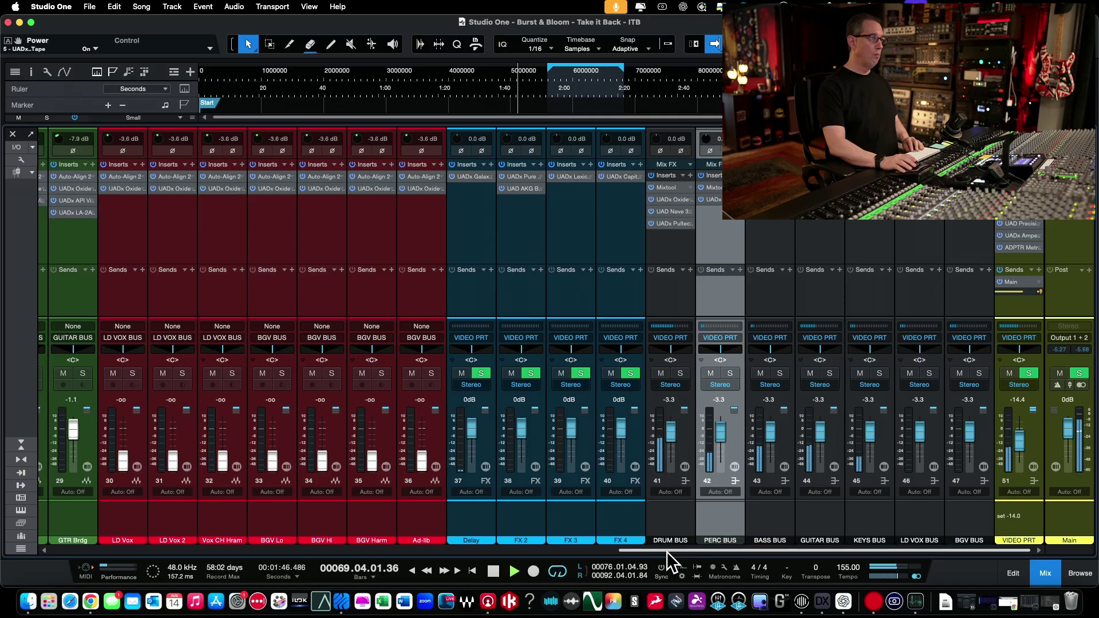
{"action": "left_click_drag", "start_coordinate": [666, 552], "coordinate": [670, 551]}
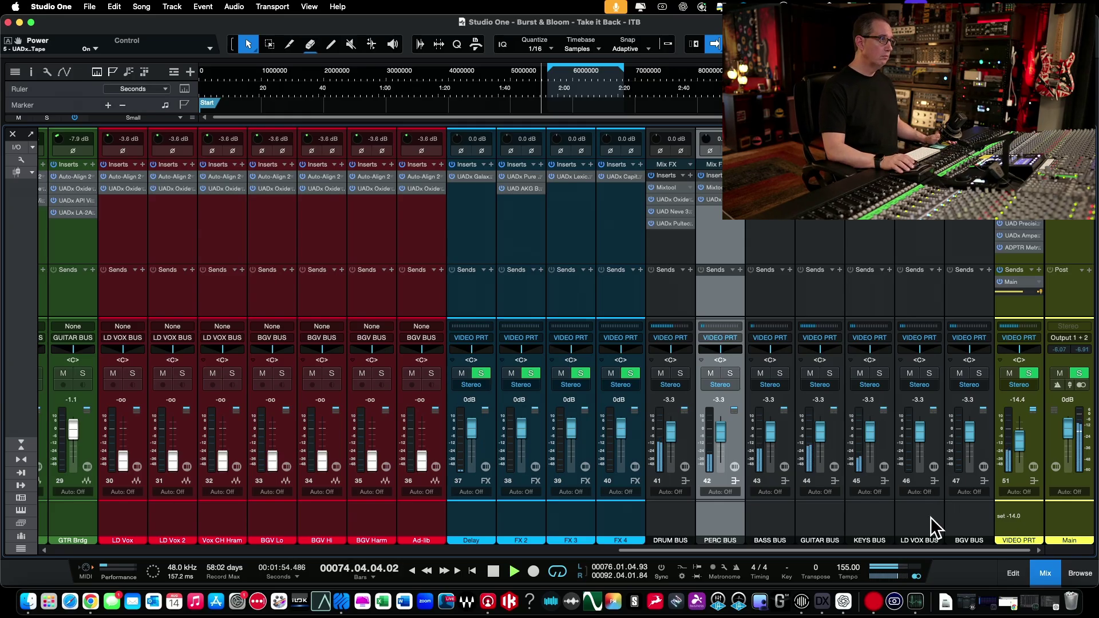
{"action": "left_click_drag", "start_coordinate": [719, 551], "coordinate": [871, 521]}
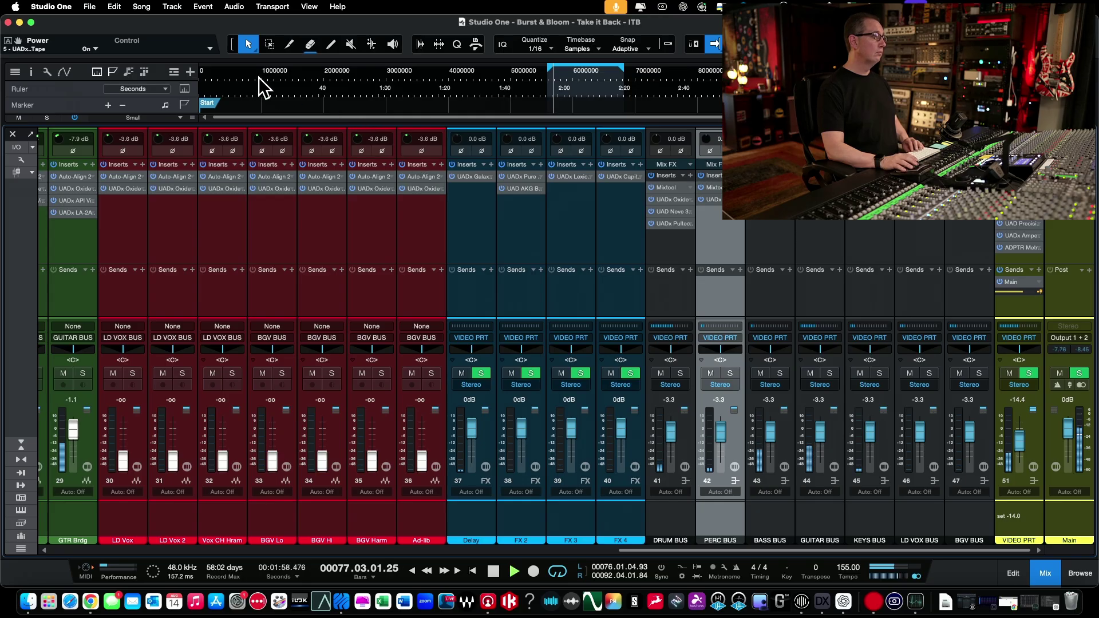
Open ADPTR MetricAB on VIDEO PRT and play the song from the beginning.
{"action": "key", "text": "space"}
{"action": "left_click", "coordinate": [231, 71]}
{"action": "left_click", "coordinate": [221, 70]}
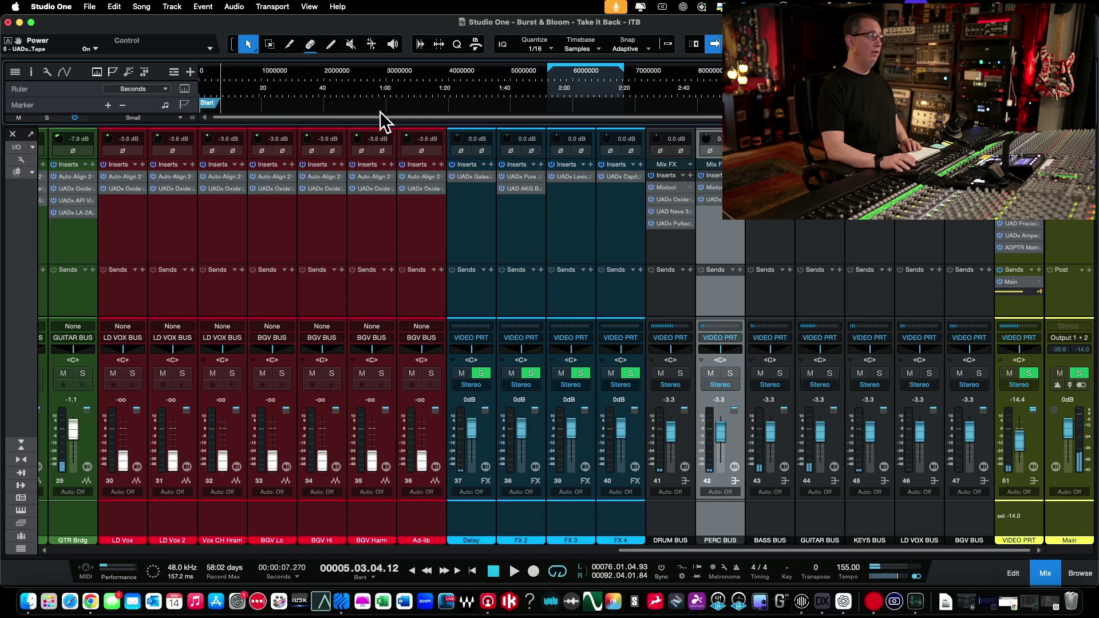
{"action": "left_click", "coordinate": [1022, 248]}
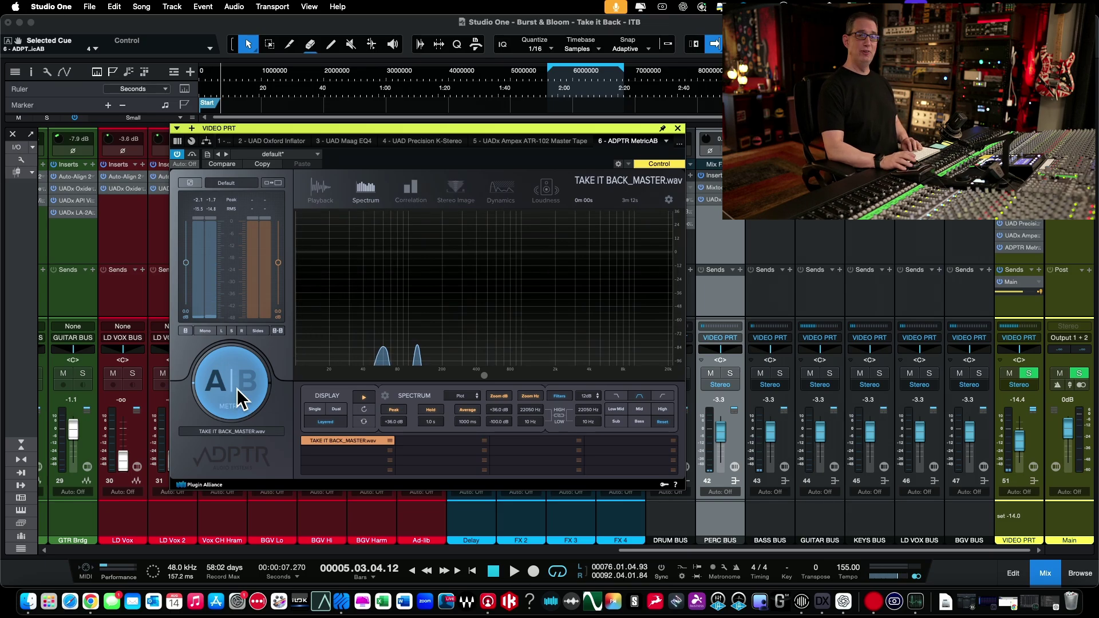
{"action": "key", "text": "comma"}
{"action": "key", "text": "space"}
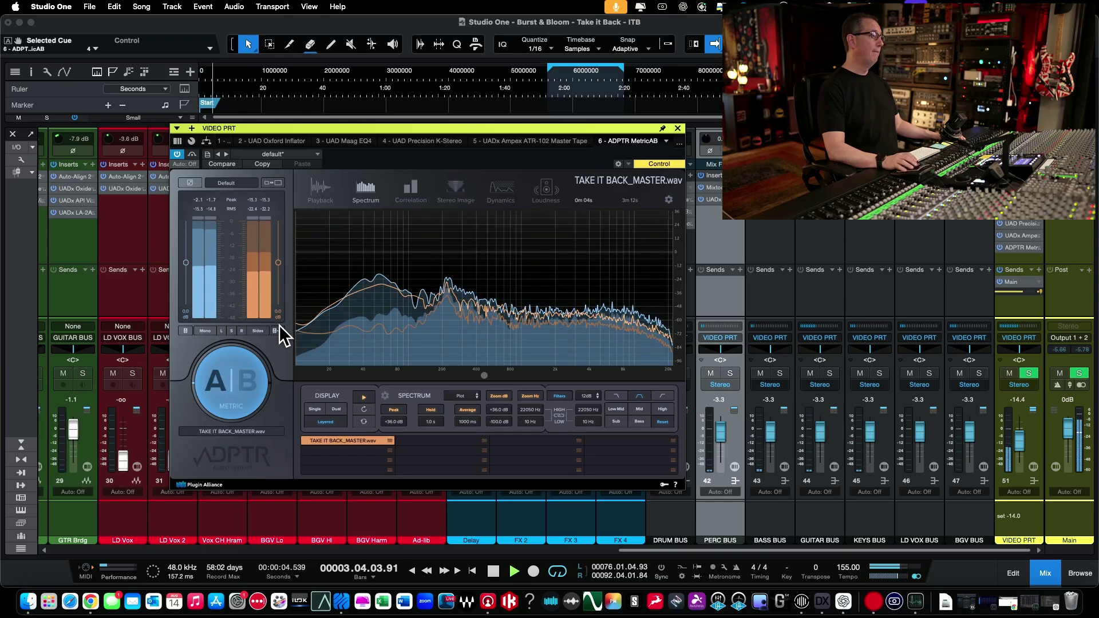
Audition the reference TAKE IT BACK_MASTER.wav in MetricAB's Playback view, match its loudness to the mix, and return to the mix.
{"action": "left_click", "coordinate": [219, 397]}
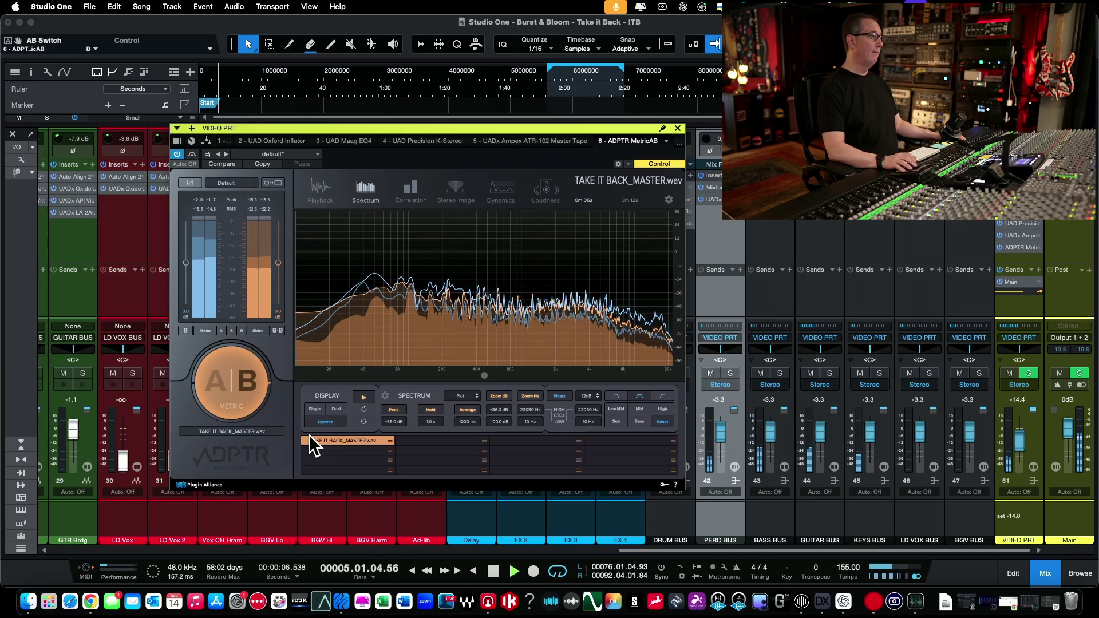
{"action": "left_click", "coordinate": [321, 188]}
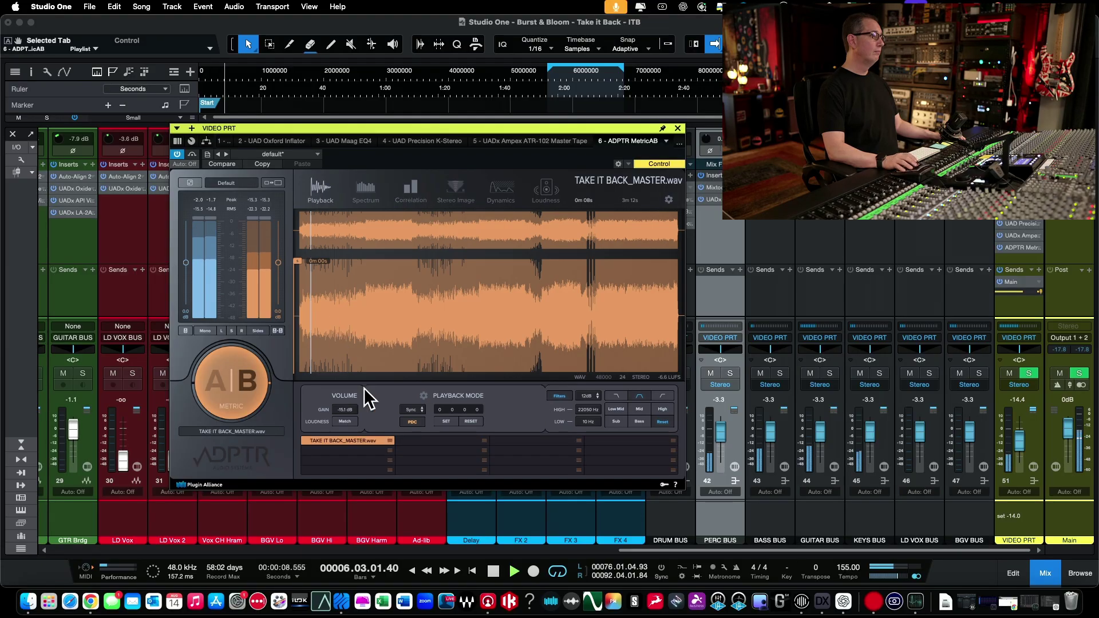
{"action": "left_click", "coordinate": [229, 384]}
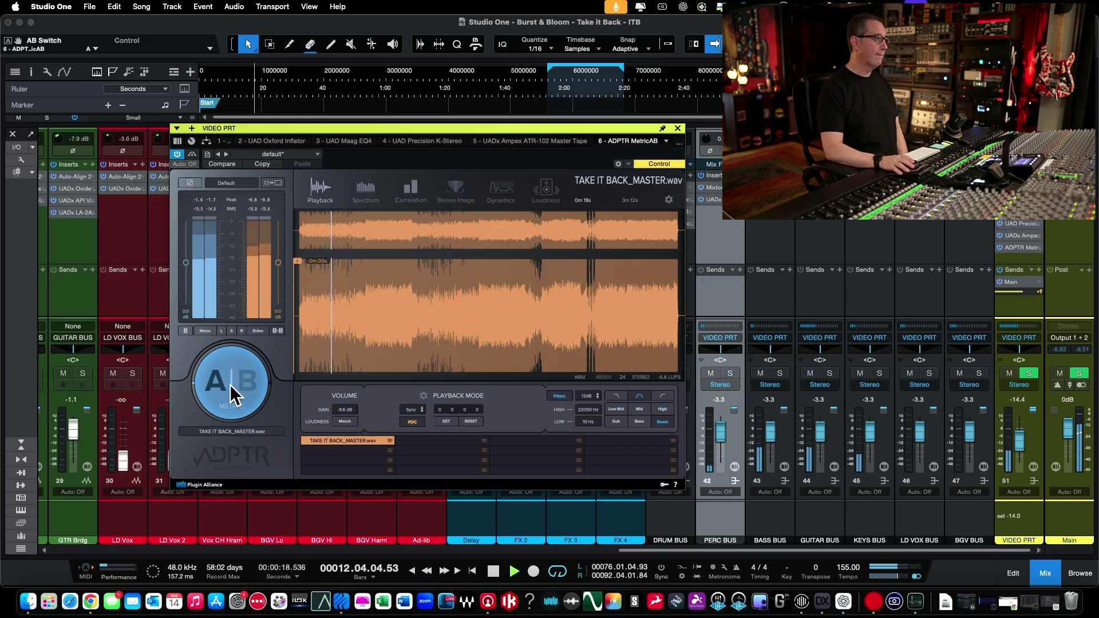
Compare the mix with the reference master by alternating A and B during playback, then stop and close MetricAB.
{"action": "left_click", "coordinate": [231, 386]}
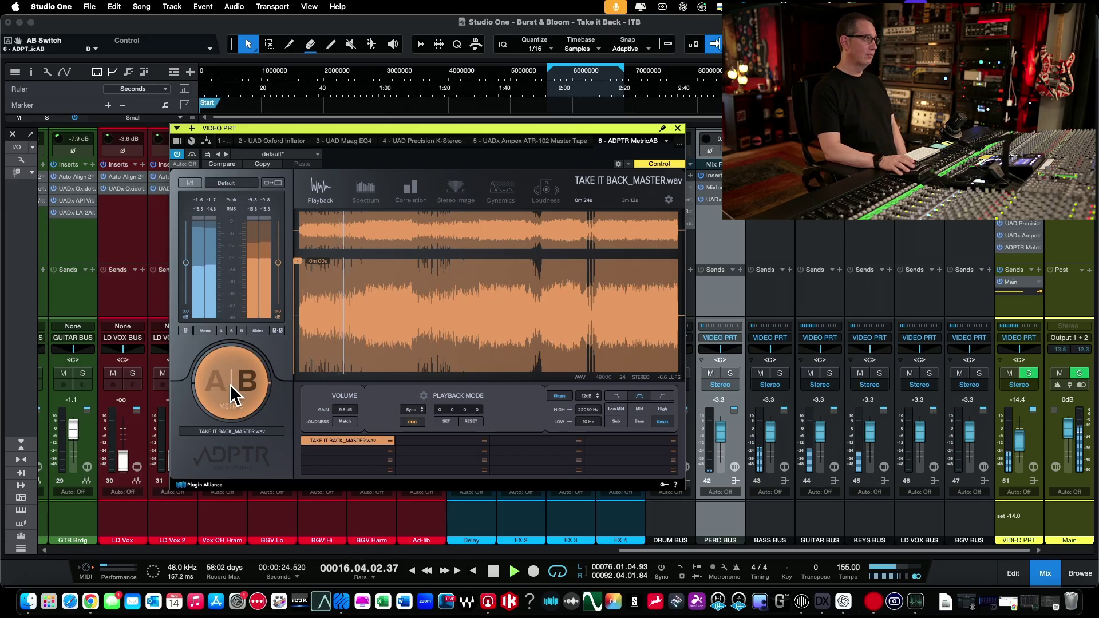
{"action": "left_click", "coordinate": [229, 383]}
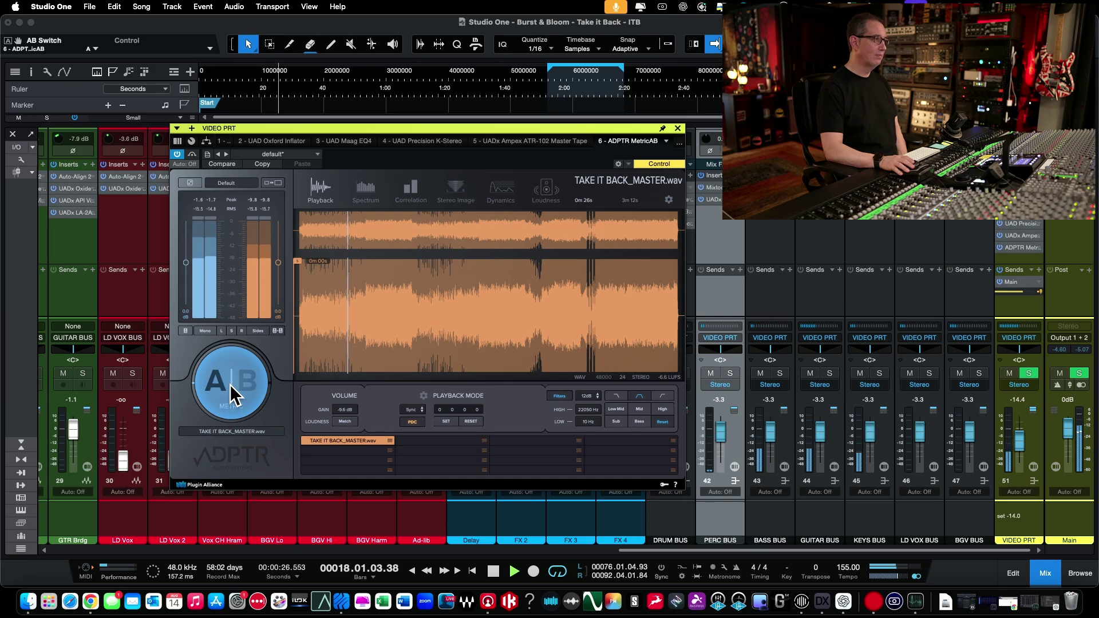
{"action": "left_click", "coordinate": [229, 384]}
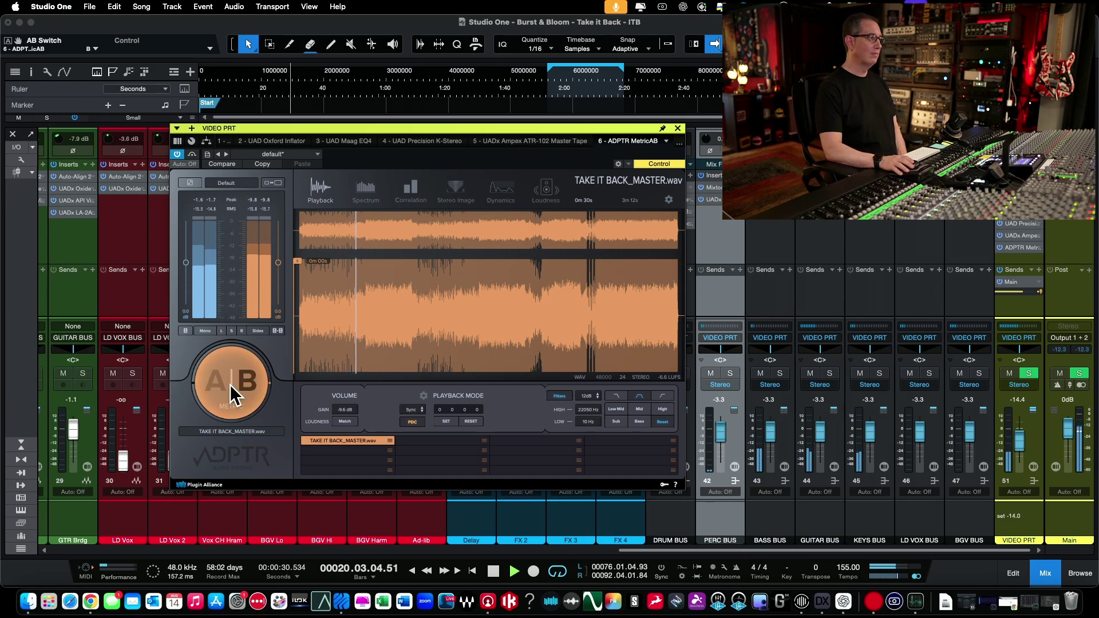
{"action": "left_click", "coordinate": [230, 384]}
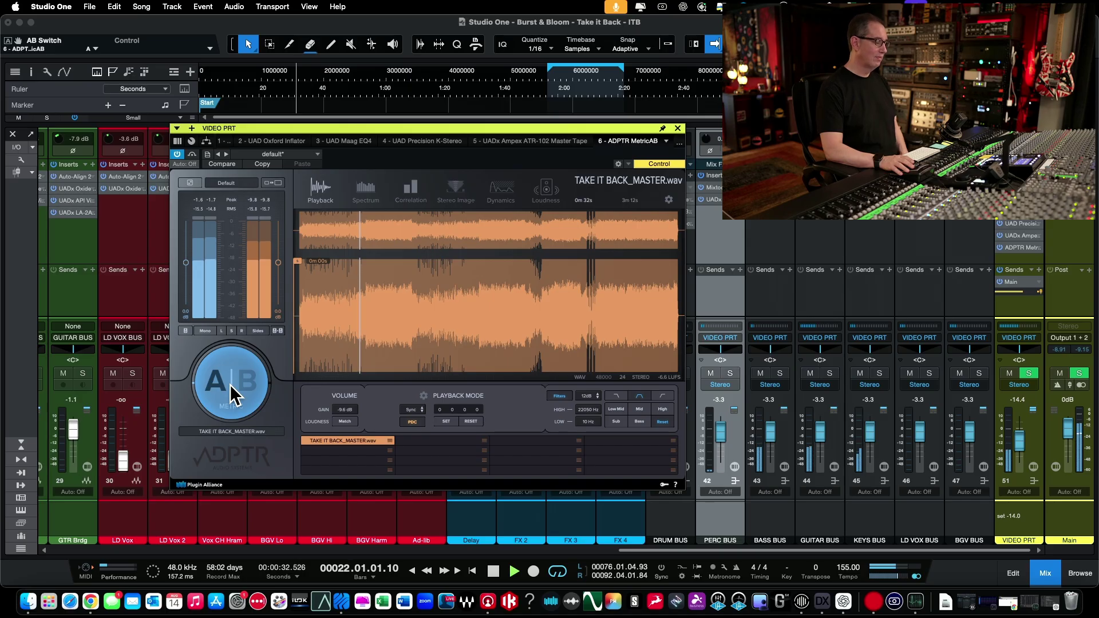
{"action": "key", "text": "space"}
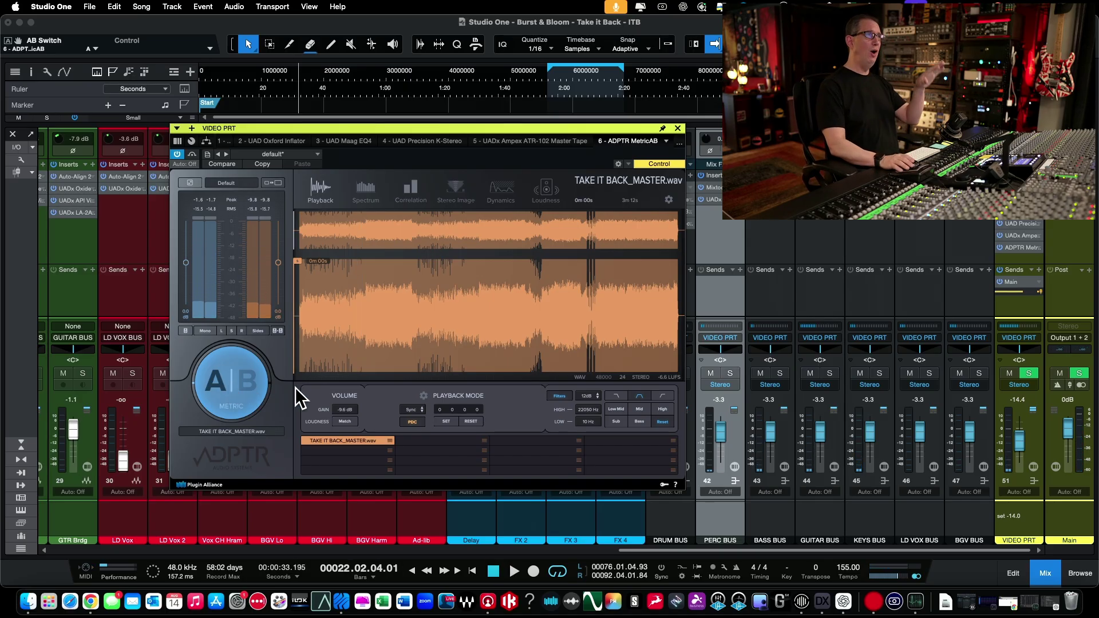
{"action": "left_click", "coordinate": [678, 128]}
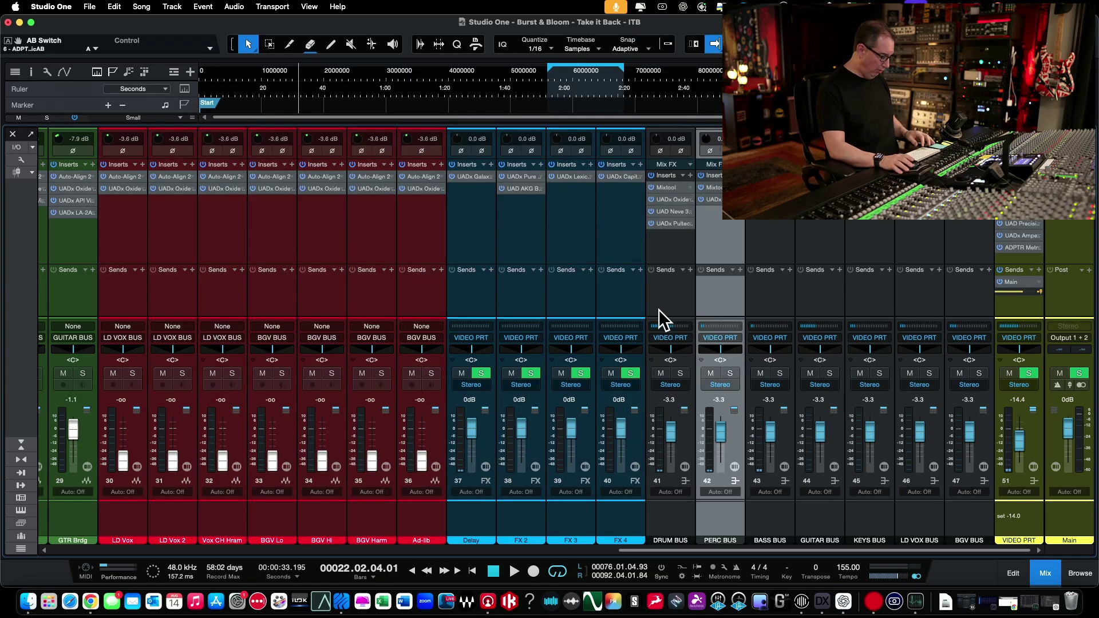